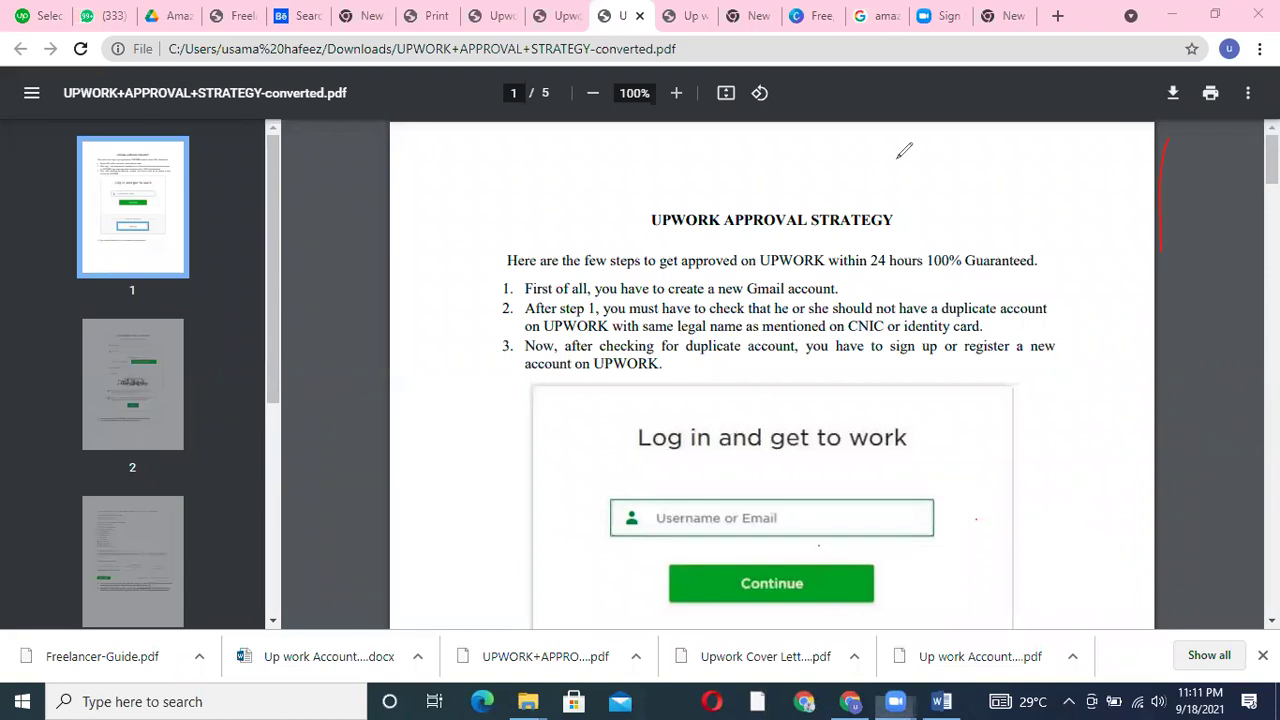
Read the account creation and sign-up instructions on the first two pages of the Upwork approval strategy PDF
{"action": "left_click", "coordinate": [1161, 207]}
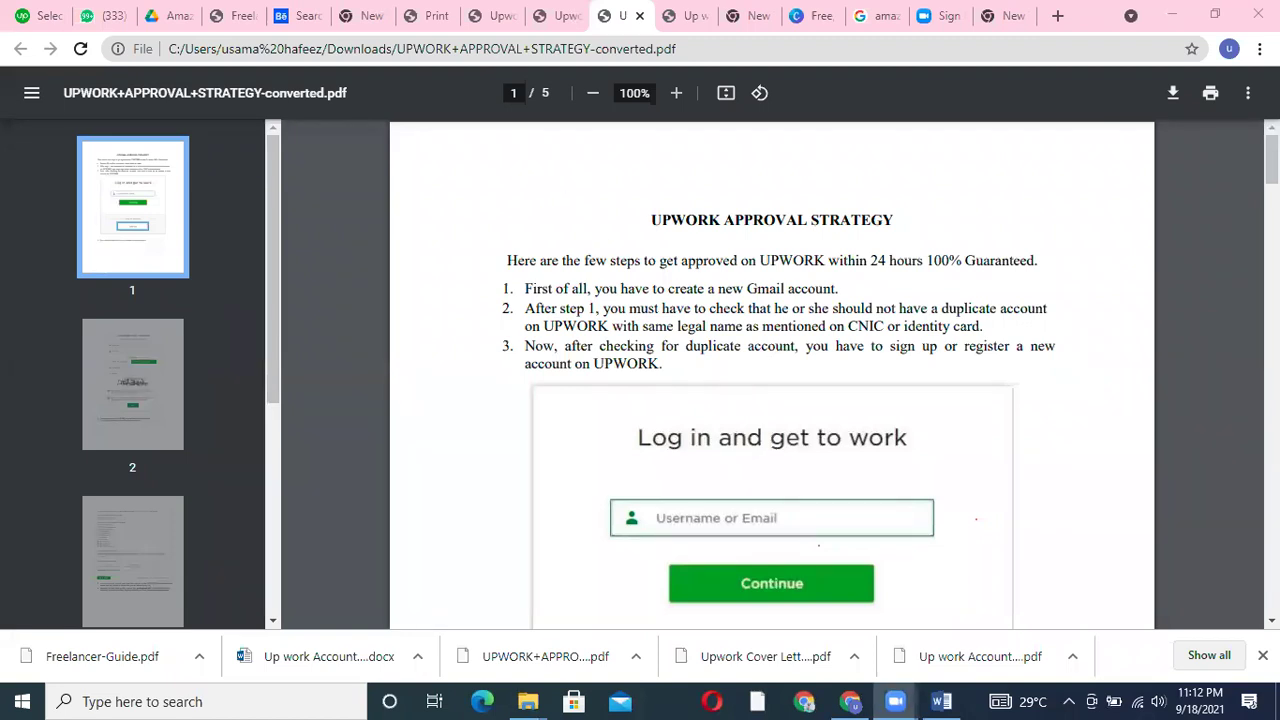
{"action": "scroll", "coordinate": [1003, 251], "scroll_direction": "down", "scroll_amount": 2}
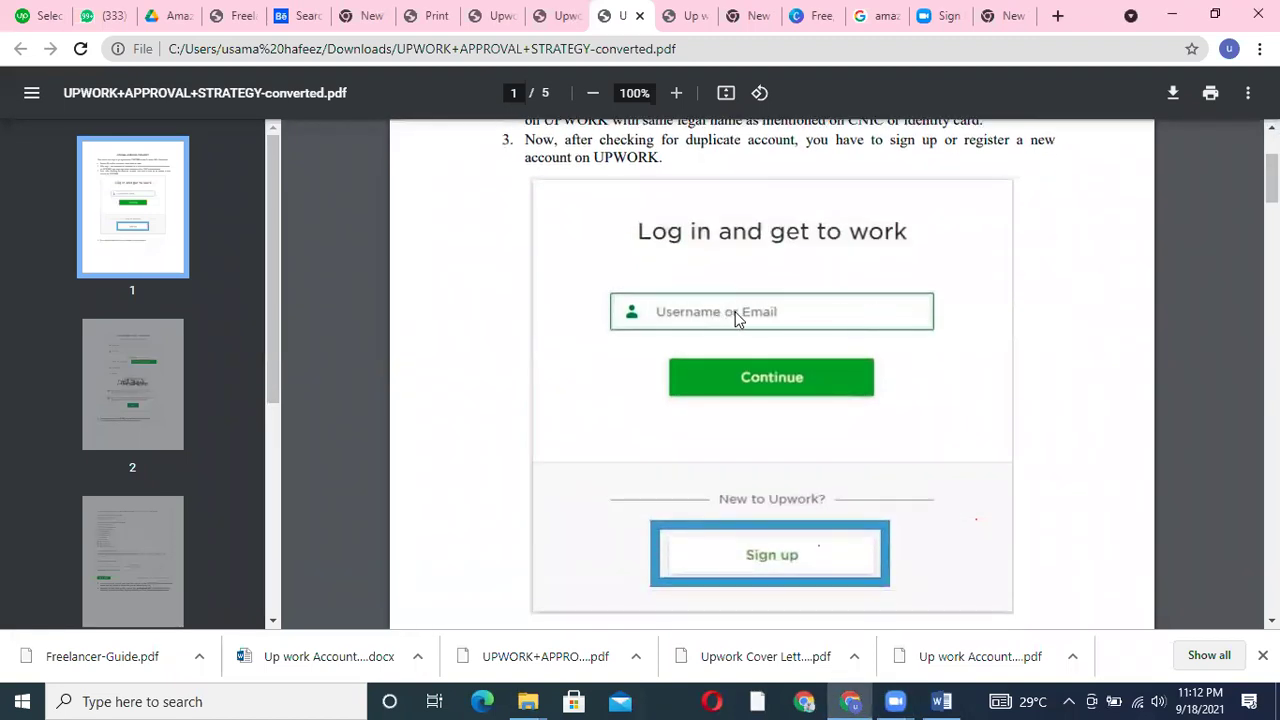
{"action": "scroll", "coordinate": [772, 370], "scroll_direction": "down", "scroll_amount": 2}
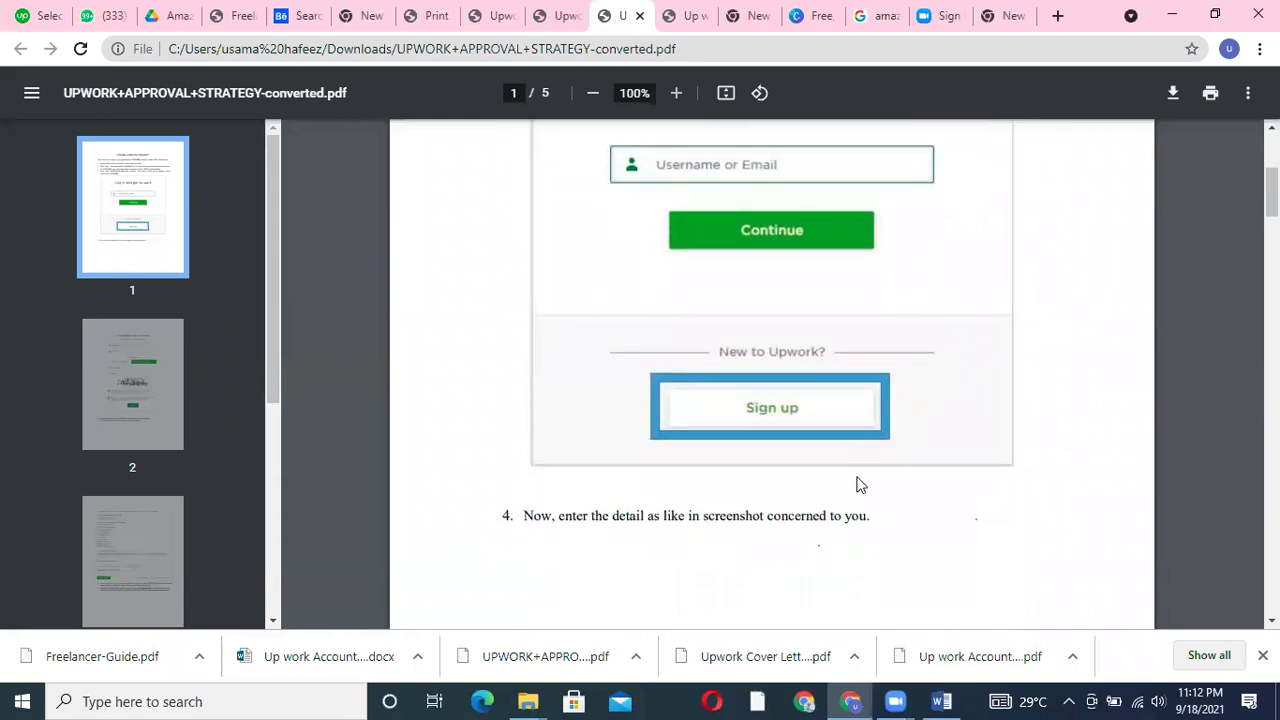
{"action": "scroll", "coordinate": [706, 388], "scroll_direction": "down", "scroll_amount": 6}
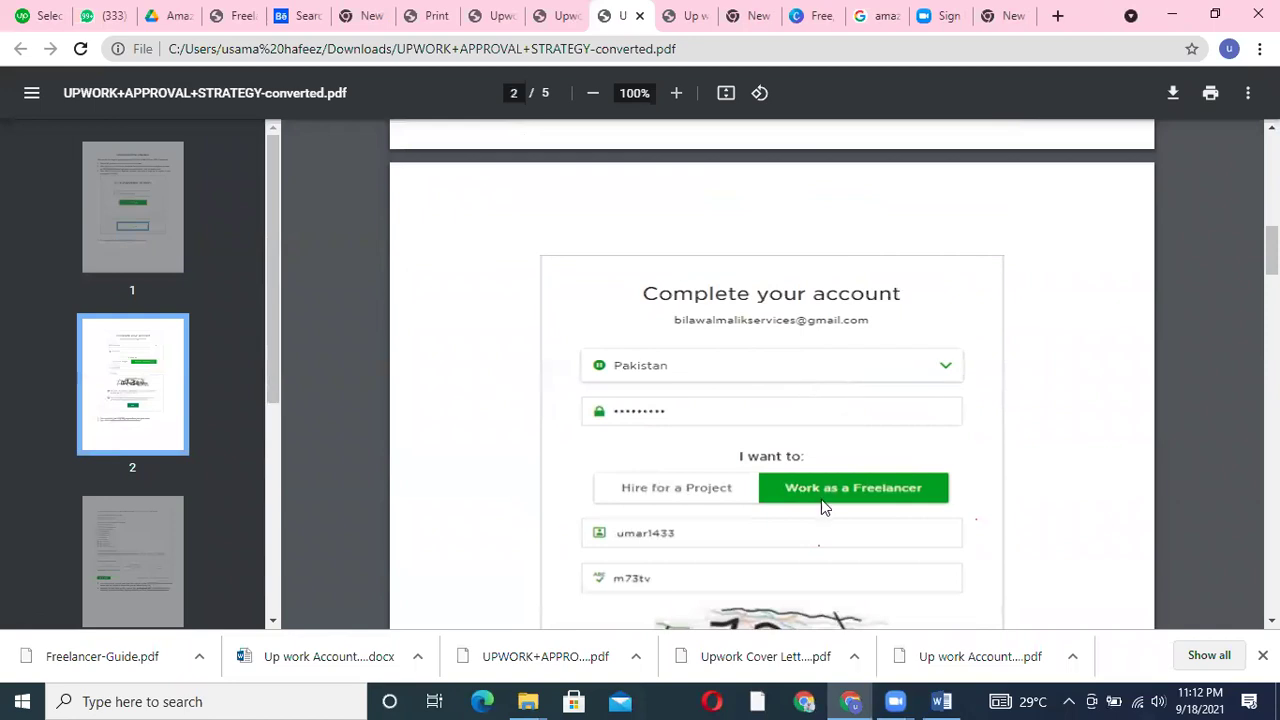
{"action": "scroll", "coordinate": [772, 375], "scroll_direction": "down", "scroll_amount": 3}
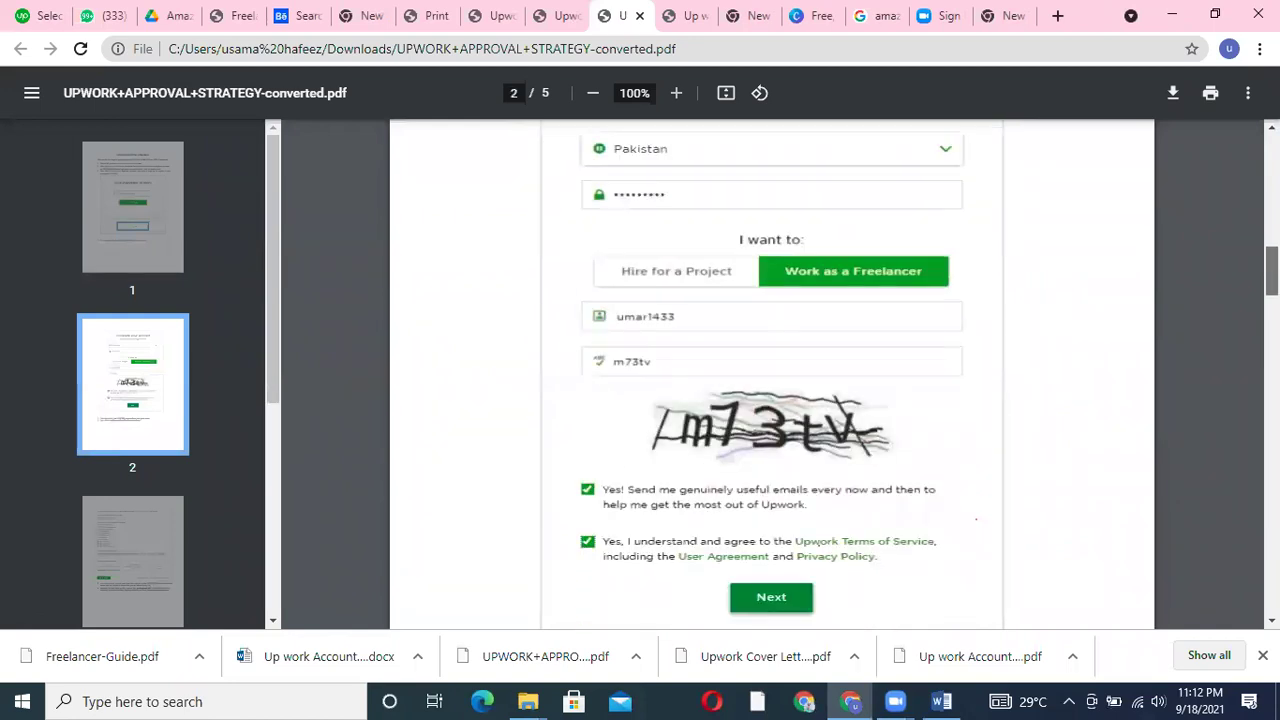
{"action": "scroll", "coordinate": [772, 375], "scroll_direction": "down", "scroll_amount": 1}
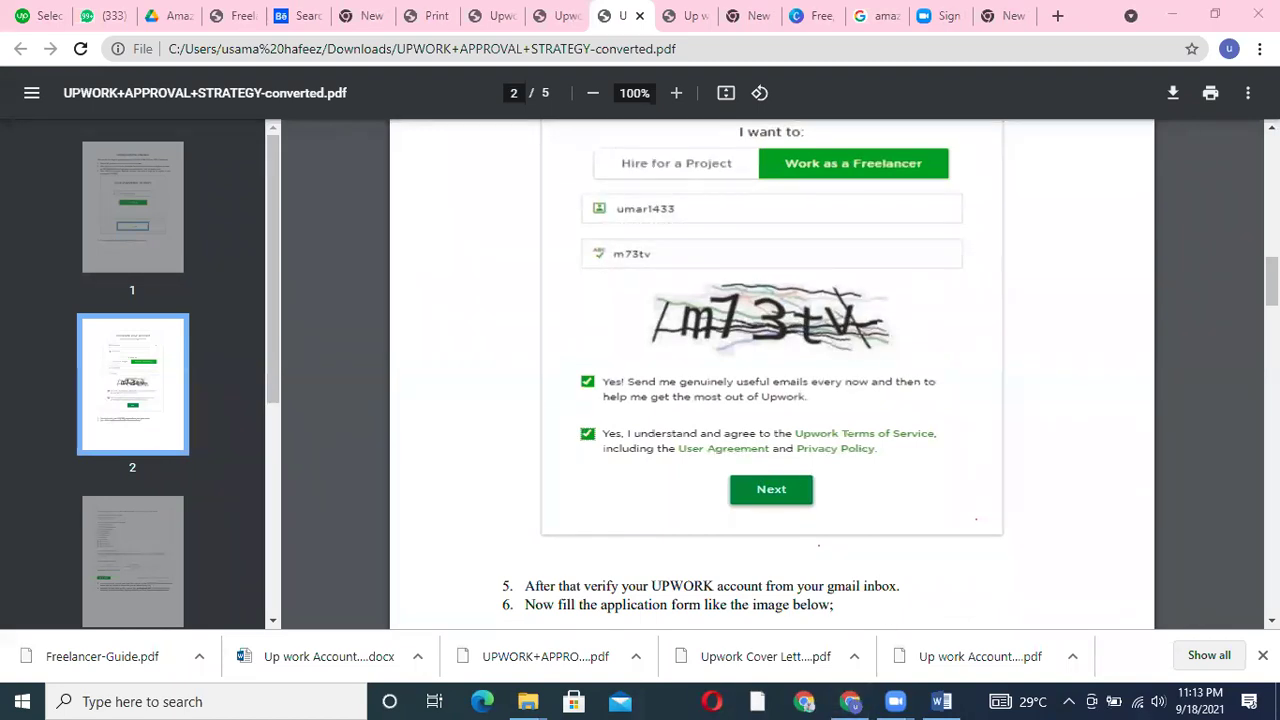
Examine the sample application form with its services, skills and experience level, and read steps 7 and 8 on page 3
{"action": "scroll", "coordinate": [771, 375], "scroll_direction": "down", "scroll_amount": 3}
{"action": "scroll", "coordinate": [771, 375], "scroll_direction": "down", "scroll_amount": 5}
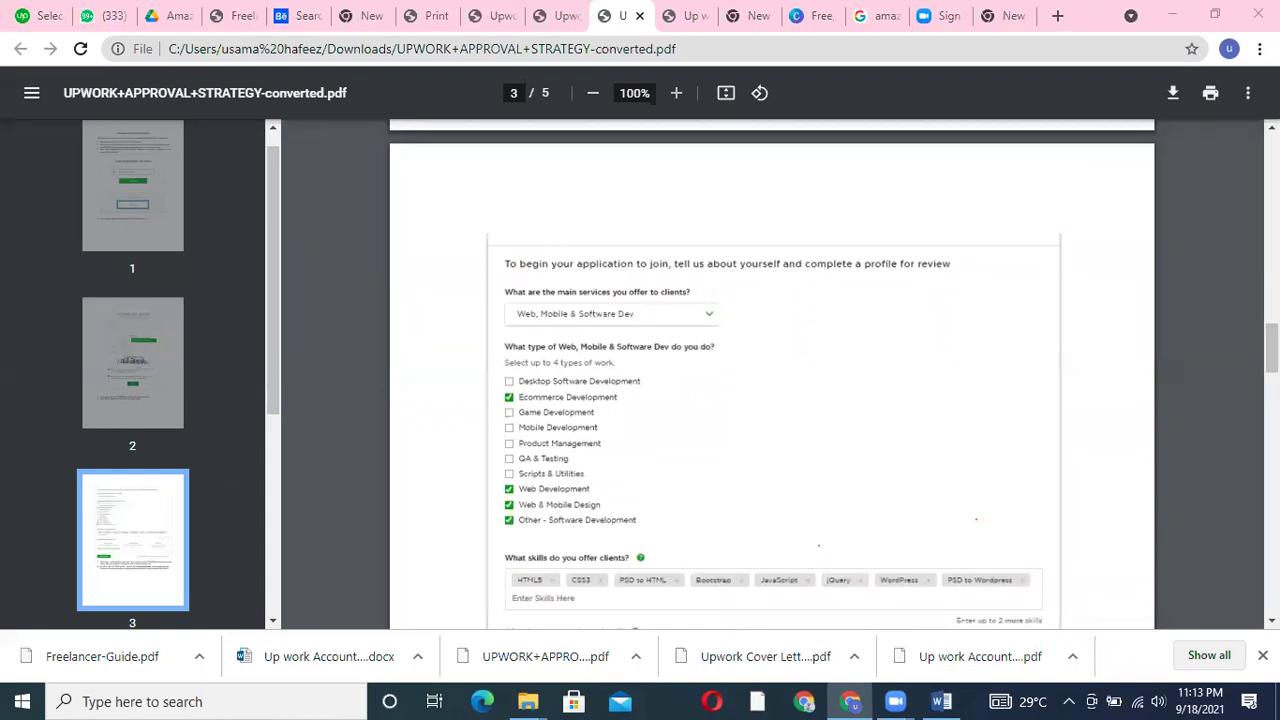
{"action": "scroll", "coordinate": [771, 363], "scroll_direction": "down", "scroll_amount": 1}
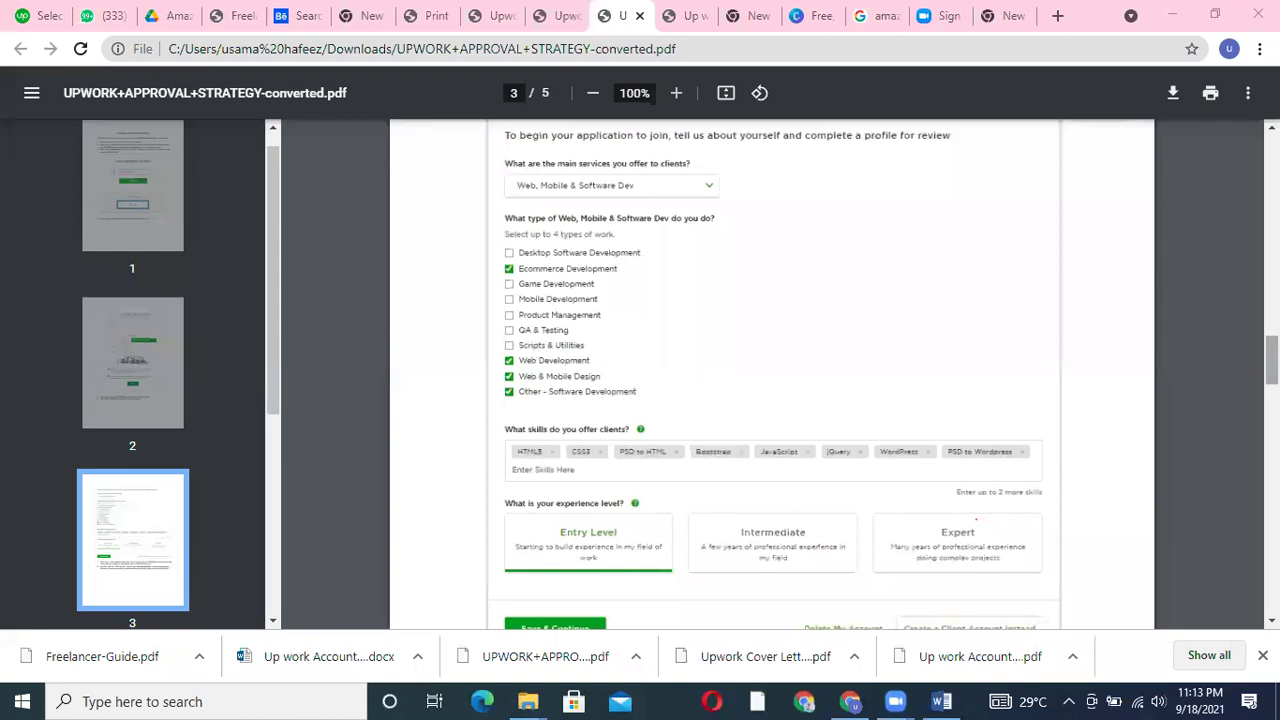
{"action": "scroll", "coordinate": [1271, 360], "scroll_direction": "down", "scroll_amount": 1}
{"action": "scroll", "coordinate": [1271, 380], "scroll_direction": "down", "scroll_amount": 1}
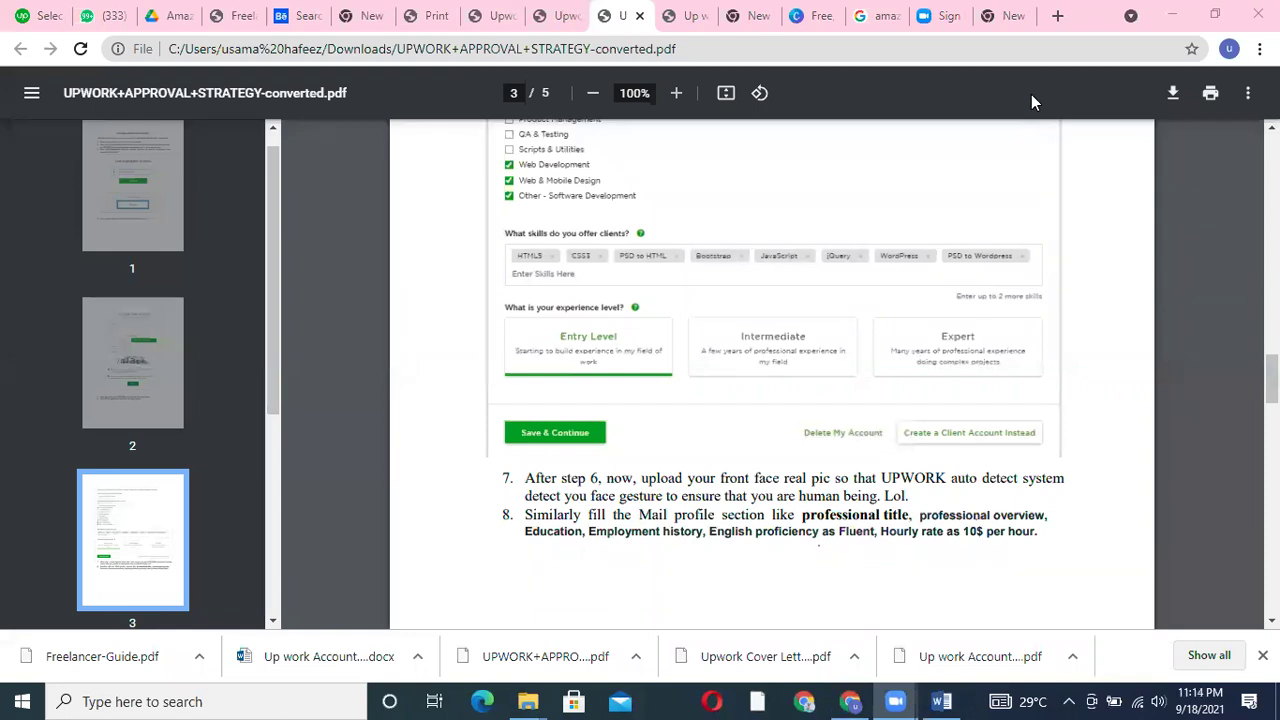
{"action": "left_click", "coordinate": [676, 93]}
{"action": "left_click", "coordinate": [676, 93]}
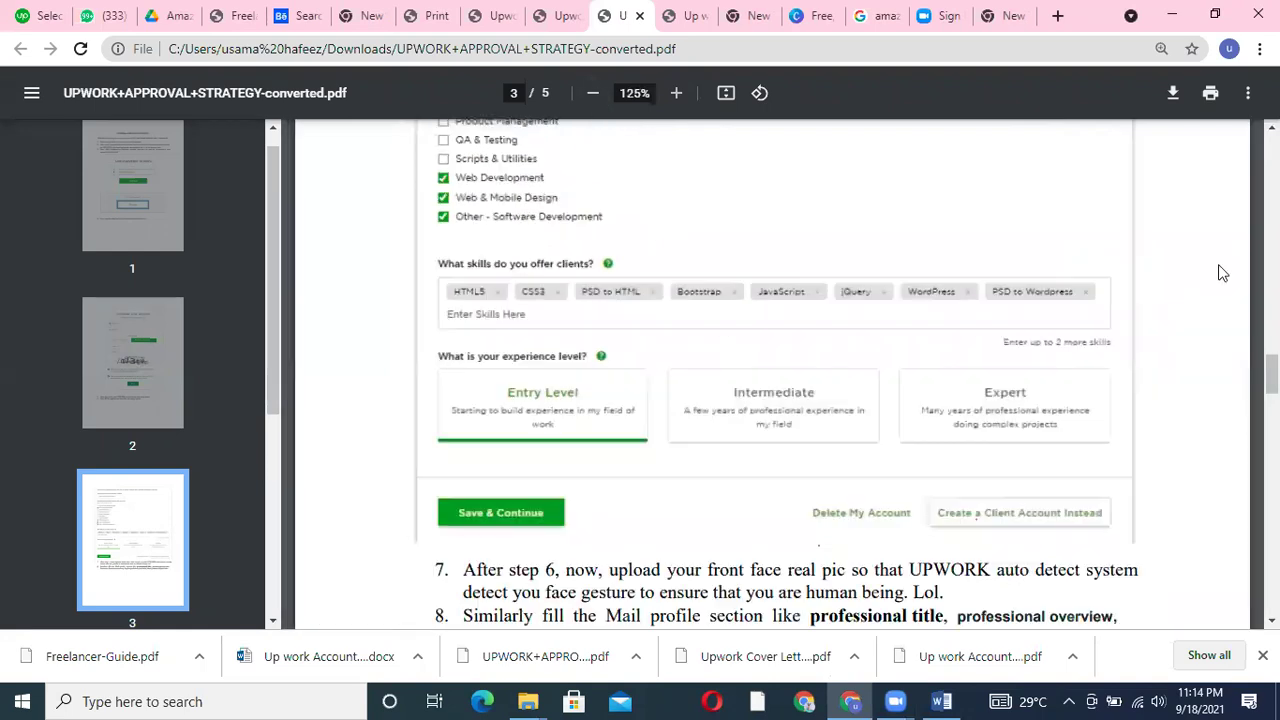
{"action": "left_click_drag", "start_coordinate": [1271, 374], "coordinate": [1271, 395]}
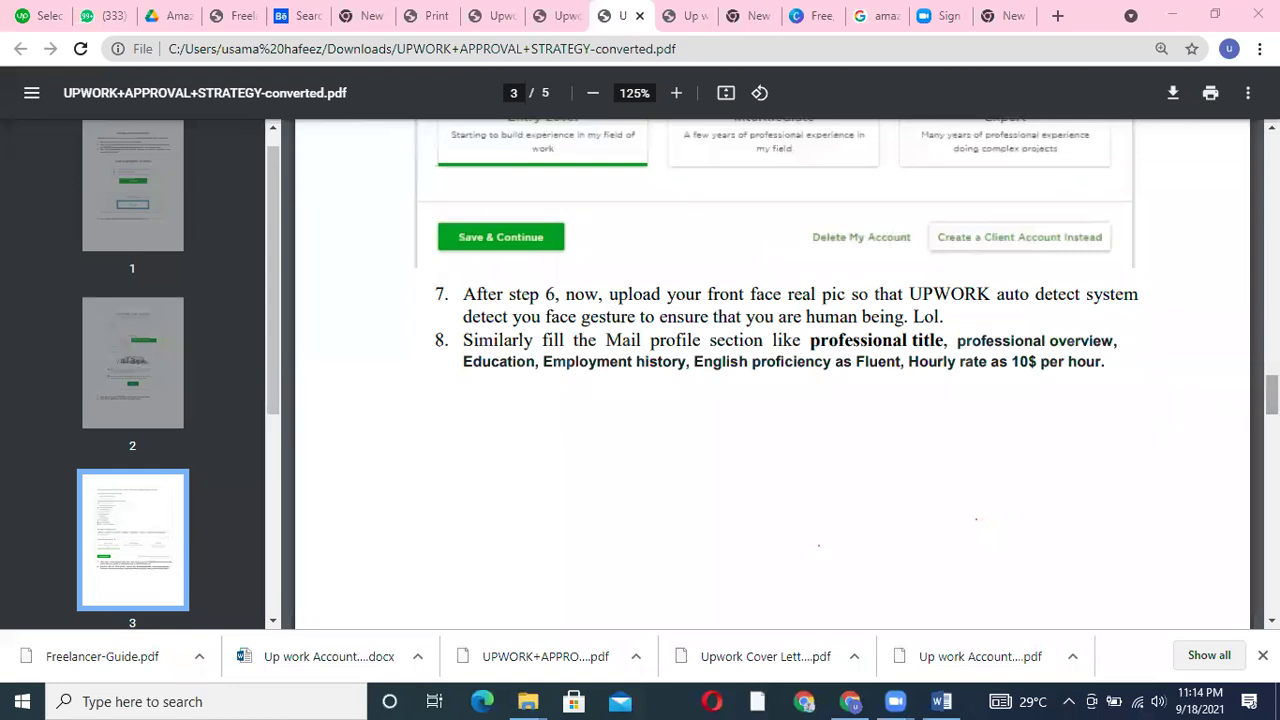
Examine the sample freelancer profile on page 4 and the profile review screenshot with its notes on page 5
{"action": "scroll", "coordinate": [1271, 395], "scroll_direction": "down", "scroll_amount": 2}
{"action": "scroll", "coordinate": [1240, 440], "scroll_direction": "down", "scroll_amount": 5}
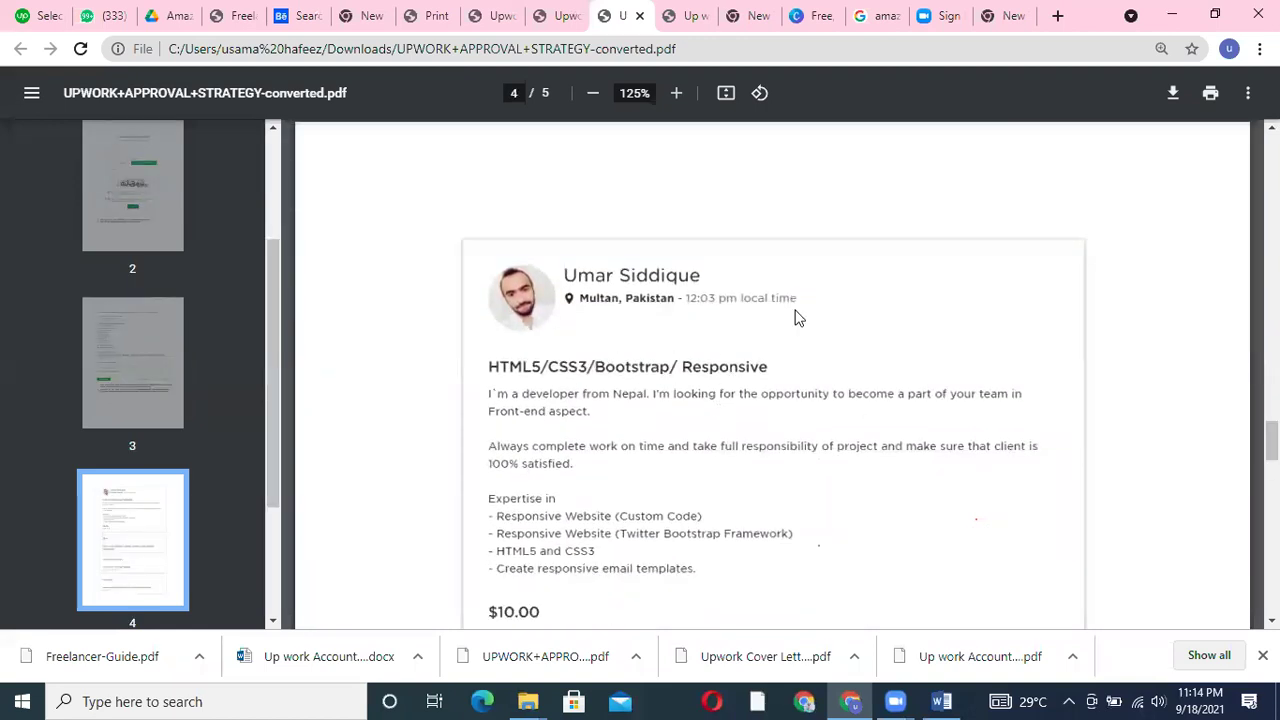
{"action": "scroll", "coordinate": [645, 380], "scroll_direction": "down", "scroll_amount": 1}
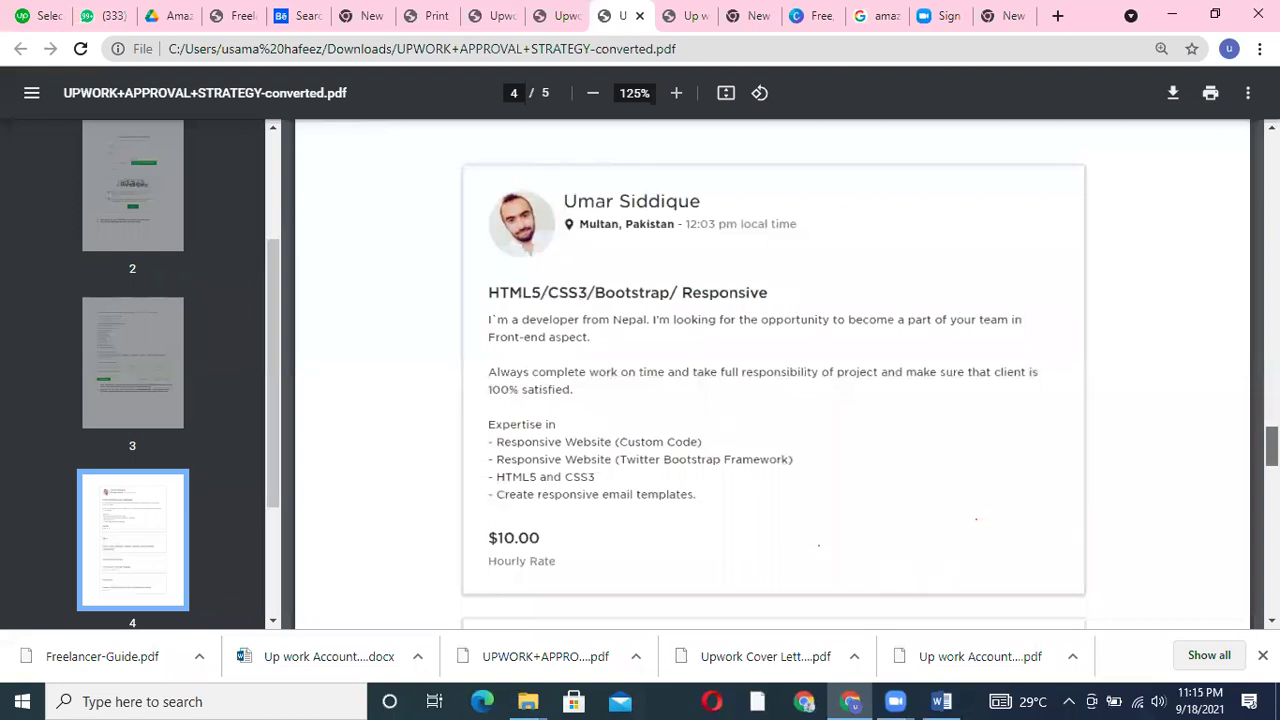
{"action": "scroll", "coordinate": [572, 349], "scroll_direction": "down", "scroll_amount": 4}
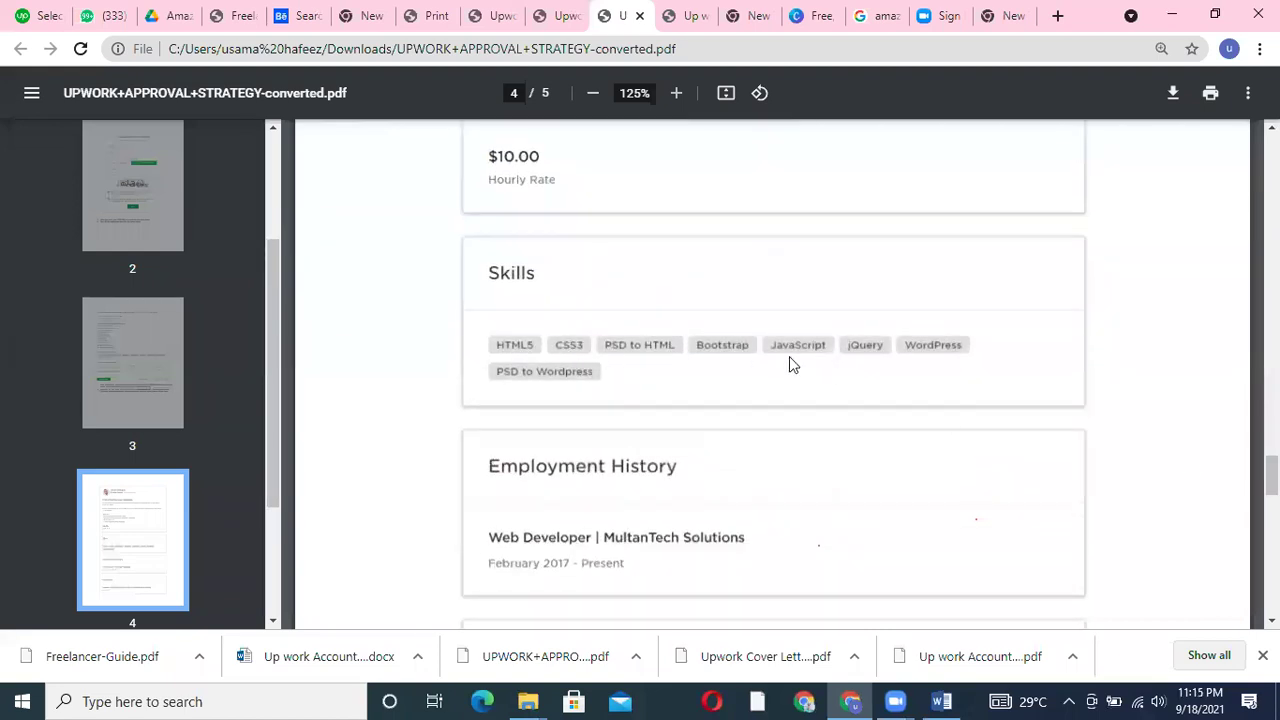
{"action": "scroll", "coordinate": [1271, 476], "scroll_direction": "down", "scroll_amount": 2}
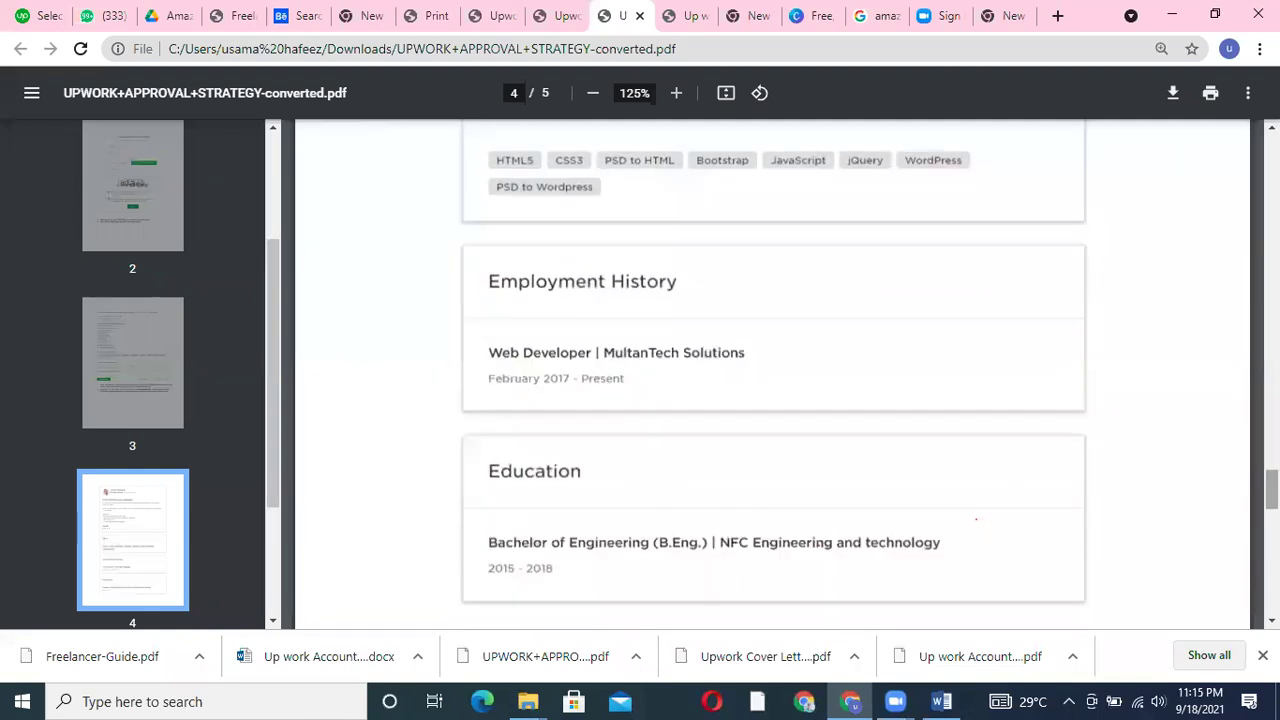
{"action": "scroll", "coordinate": [843, 471], "scroll_direction": "down", "scroll_amount": 1}
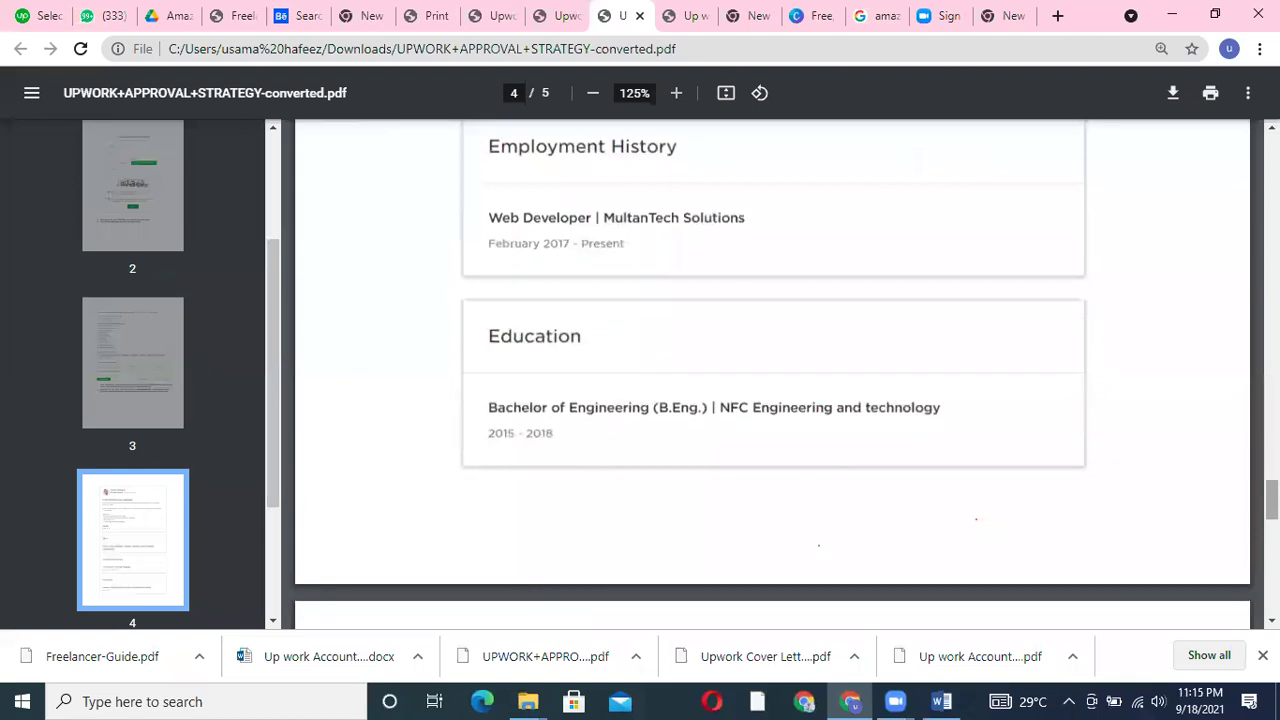
{"action": "scroll", "coordinate": [1271, 500], "scroll_direction": "down", "scroll_amount": 4}
{"action": "scroll", "coordinate": [549, 319], "scroll_direction": "down", "scroll_amount": 2}
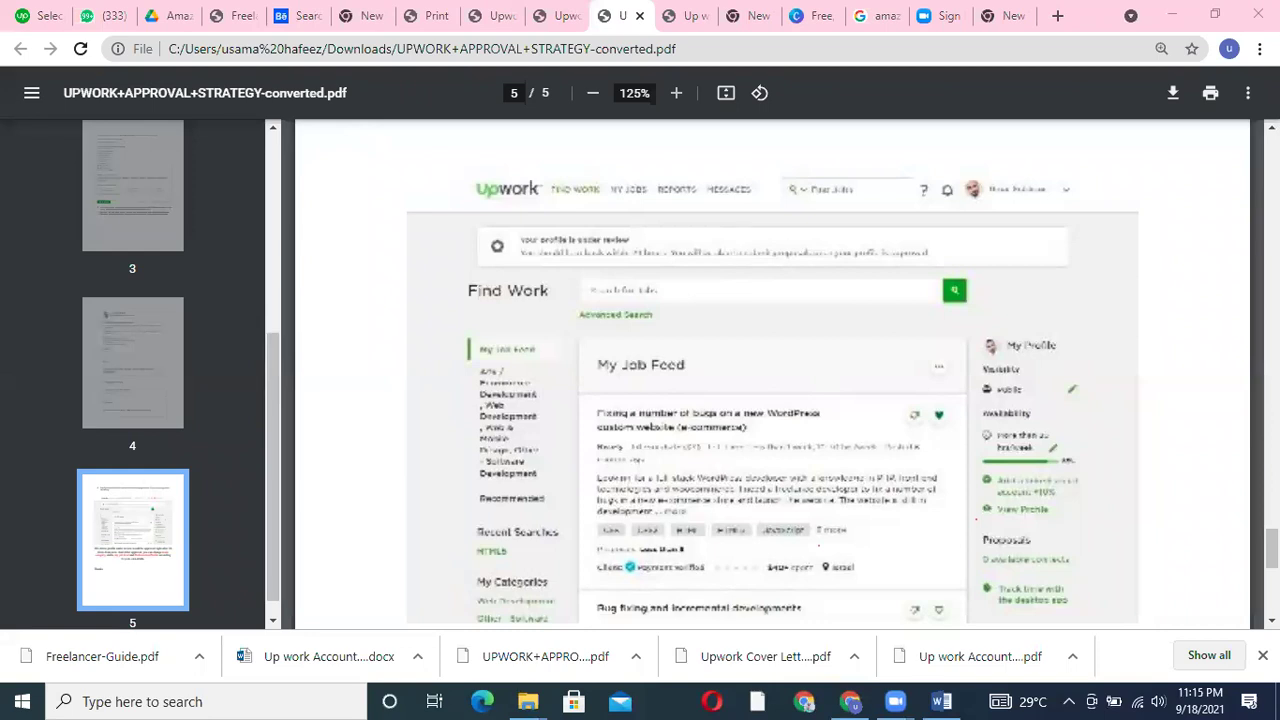
{"action": "scroll", "coordinate": [1271, 548], "scroll_direction": "down", "scroll_amount": 2}
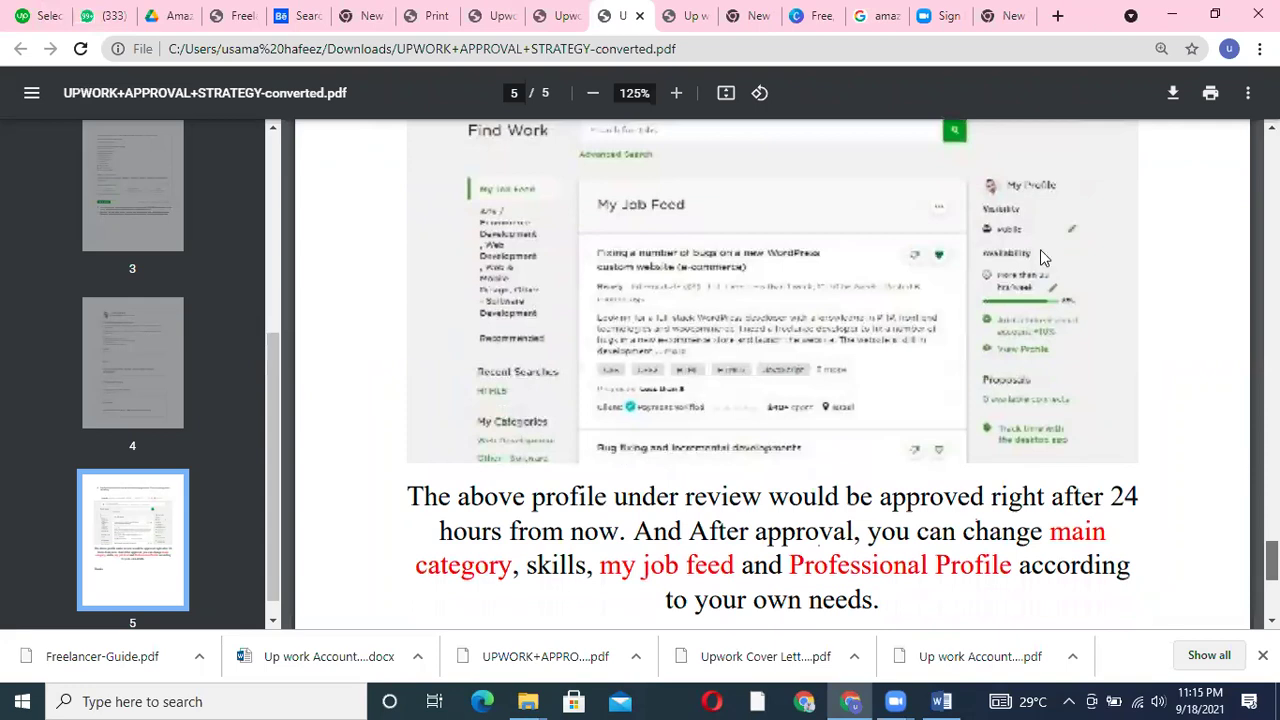
Switch to the Upwork site and open the account's own freelancer profile, leaving the unsaved portfolio template page
{"action": "key", "text": "ctrl+1"}
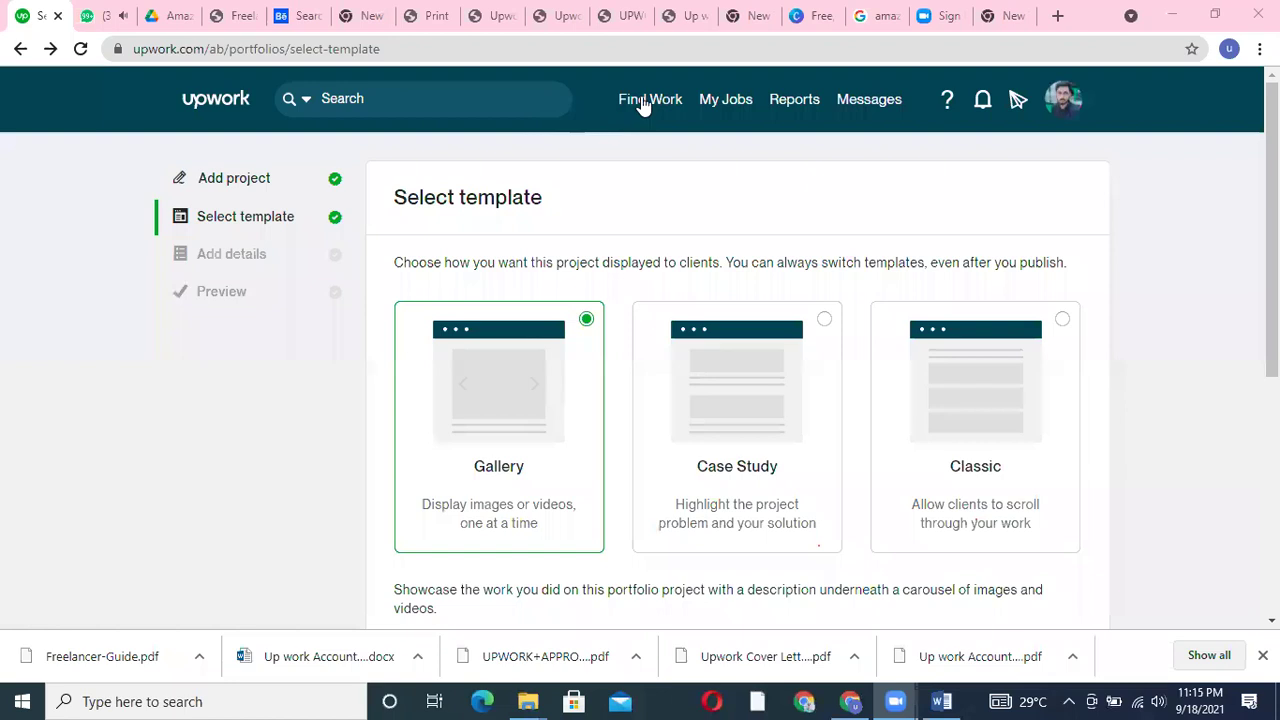
{"action": "mouse_move", "coordinate": [648, 112]}
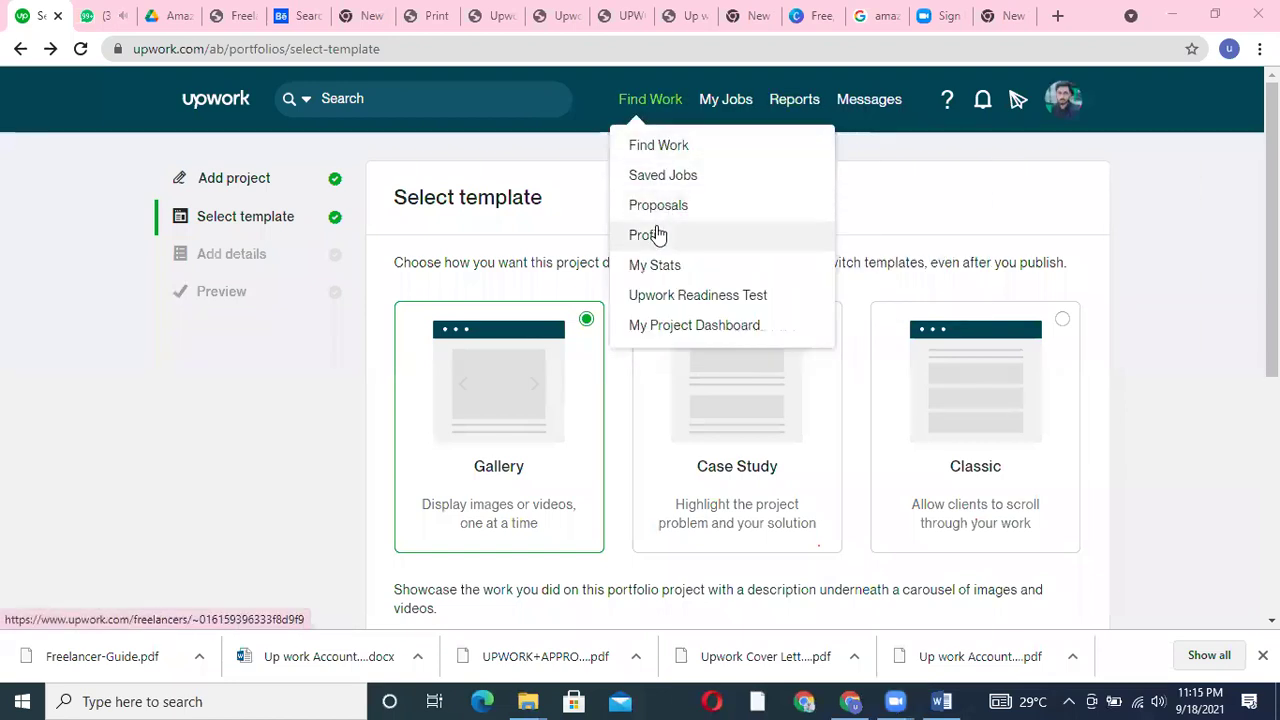
{"action": "left_click", "coordinate": [655, 234]}
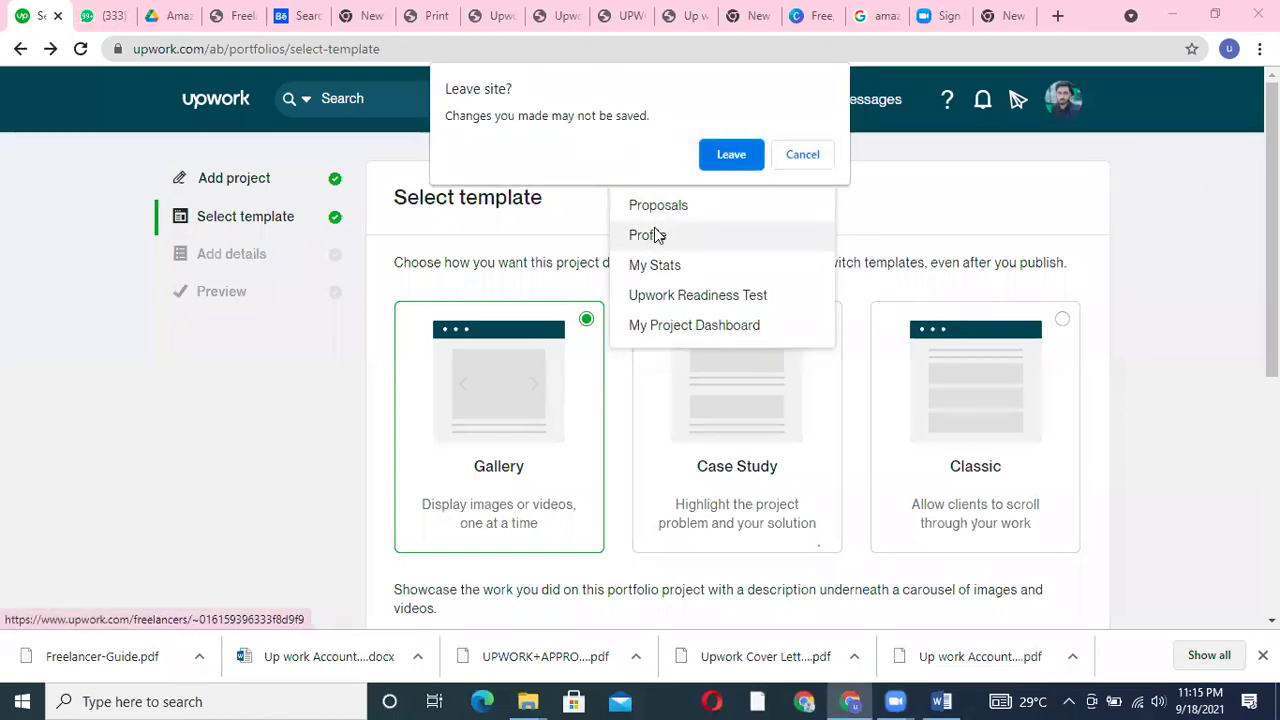
{"action": "left_click", "coordinate": [740, 155]}
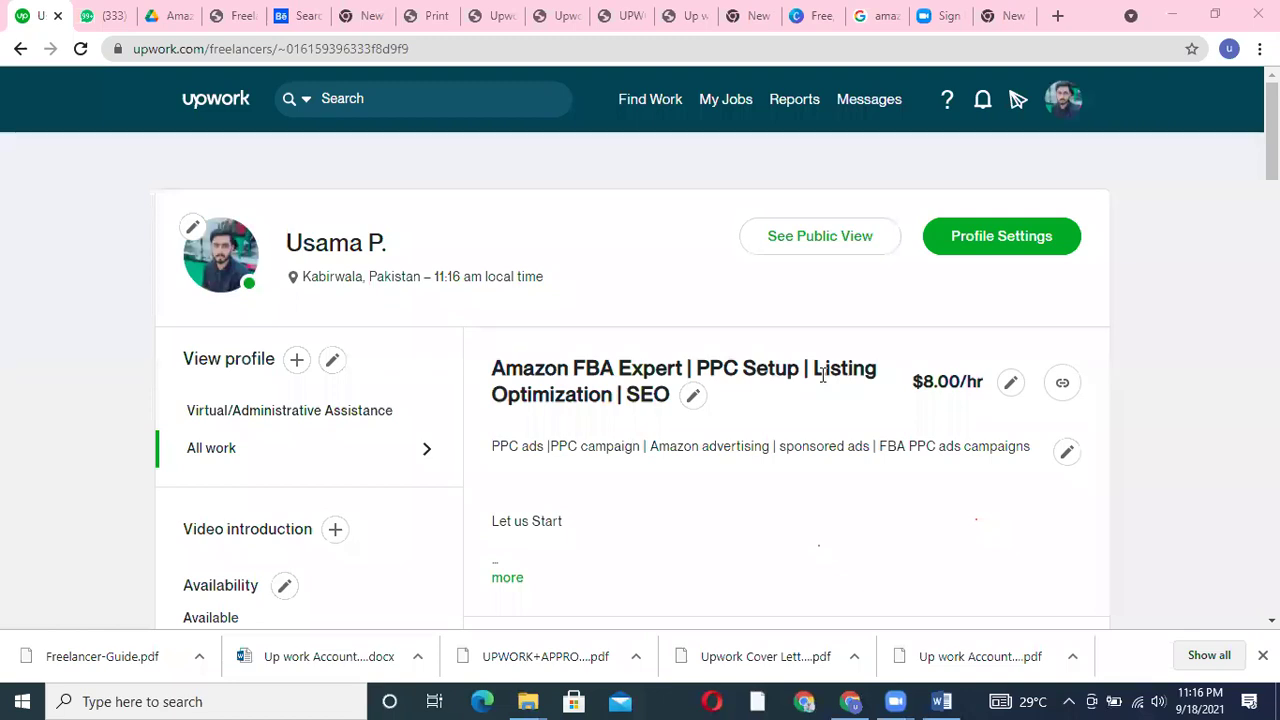
Open the profile's Overview for editing, read through its full text, and close it without saving
{"action": "scroll", "coordinate": [640, 350], "scroll_direction": "down", "scroll_amount": 1}
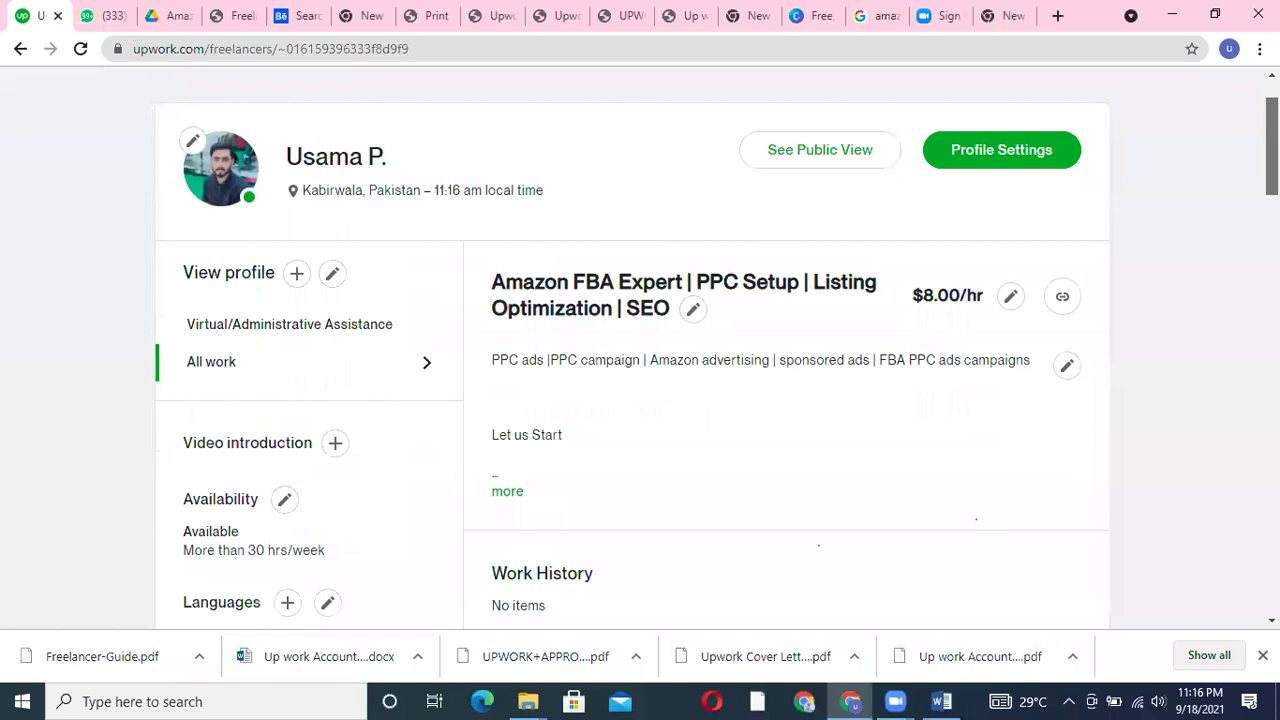
{"action": "left_click", "coordinate": [1068, 368]}
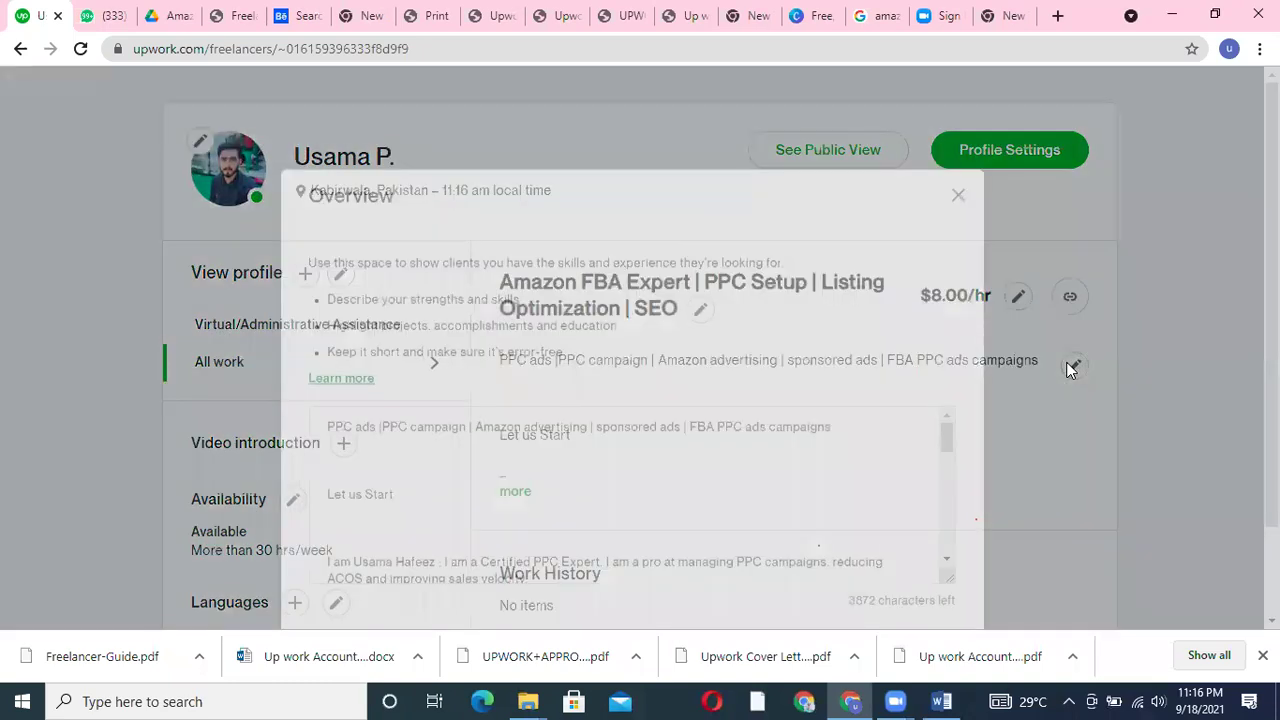
{"action": "scroll", "coordinate": [941, 400], "scroll_direction": "up", "scroll_amount": 3}
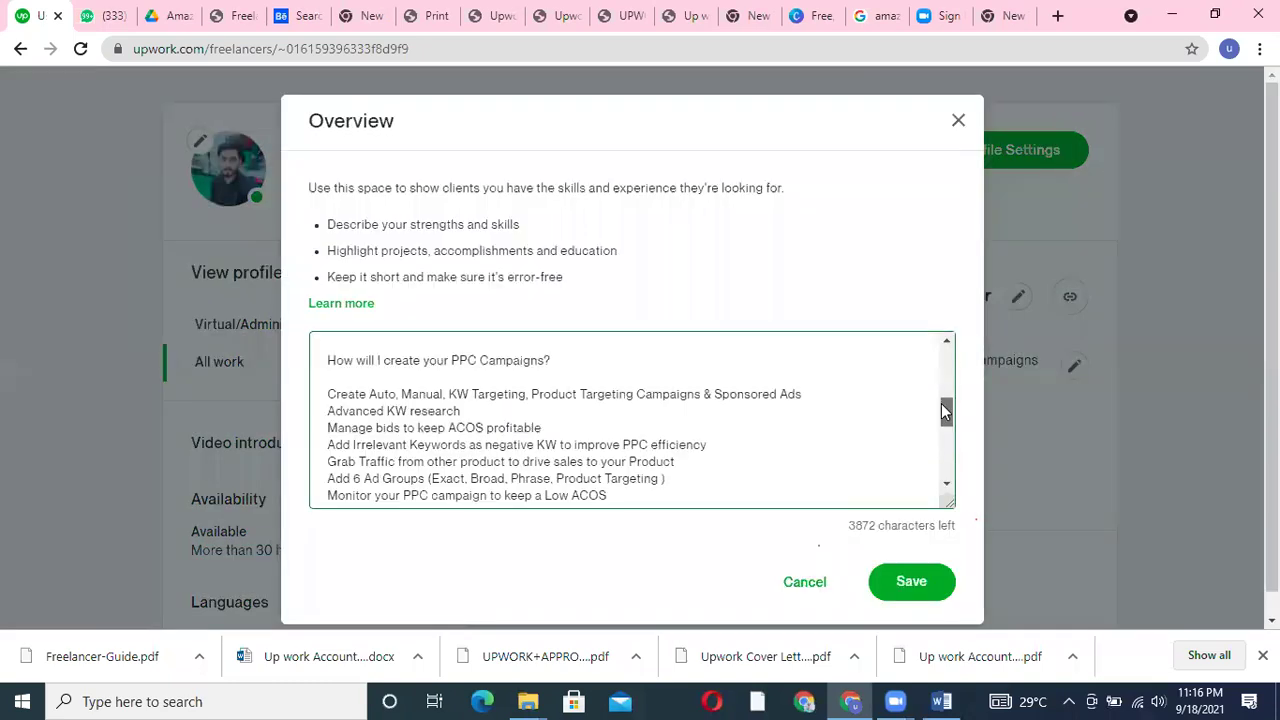
{"action": "scroll", "coordinate": [941, 383], "scroll_direction": "up", "scroll_amount": 3}
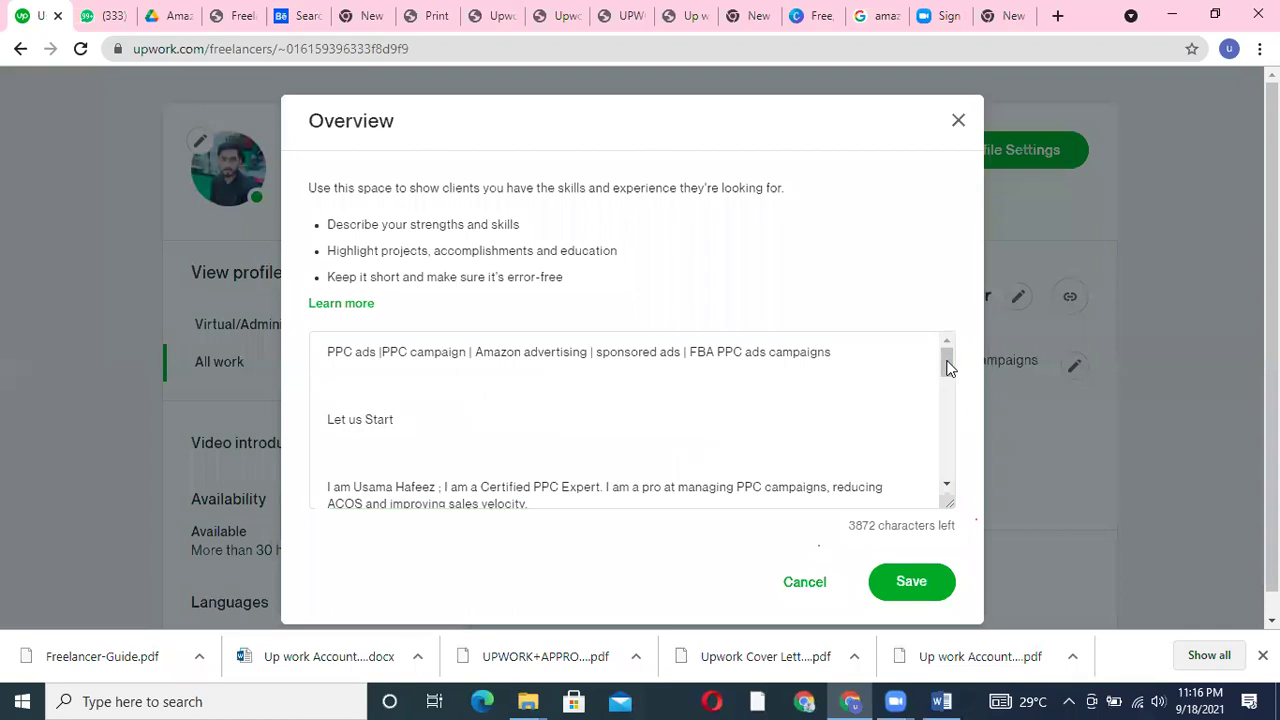
{"action": "left_click_drag", "start_coordinate": [948, 360], "coordinate": [954, 418]}
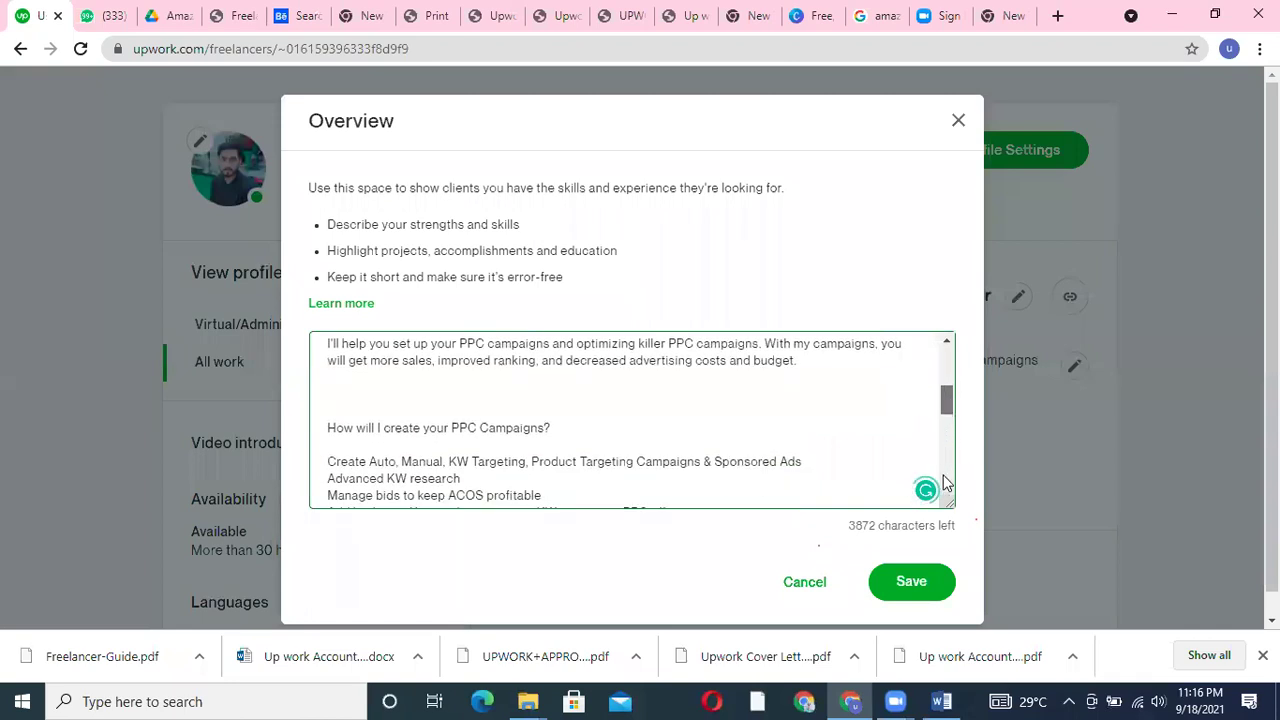
{"action": "scroll", "coordinate": [945, 484], "scroll_direction": "down", "scroll_amount": 5}
{"action": "left_click", "coordinate": [957, 122]}
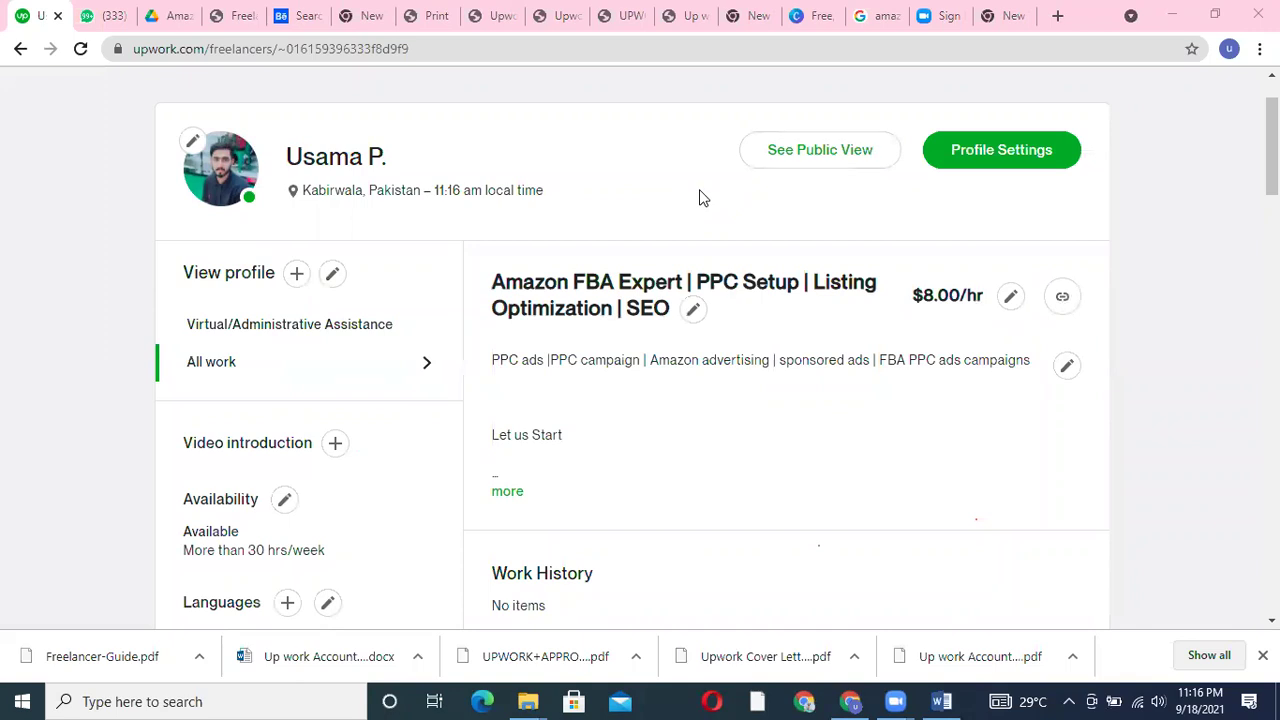
Search Google for "AMAZON VIRTUAL ASSISTANT ON FIVERR" in a new browser tab
{"action": "left_click", "coordinate": [1059, 16]}
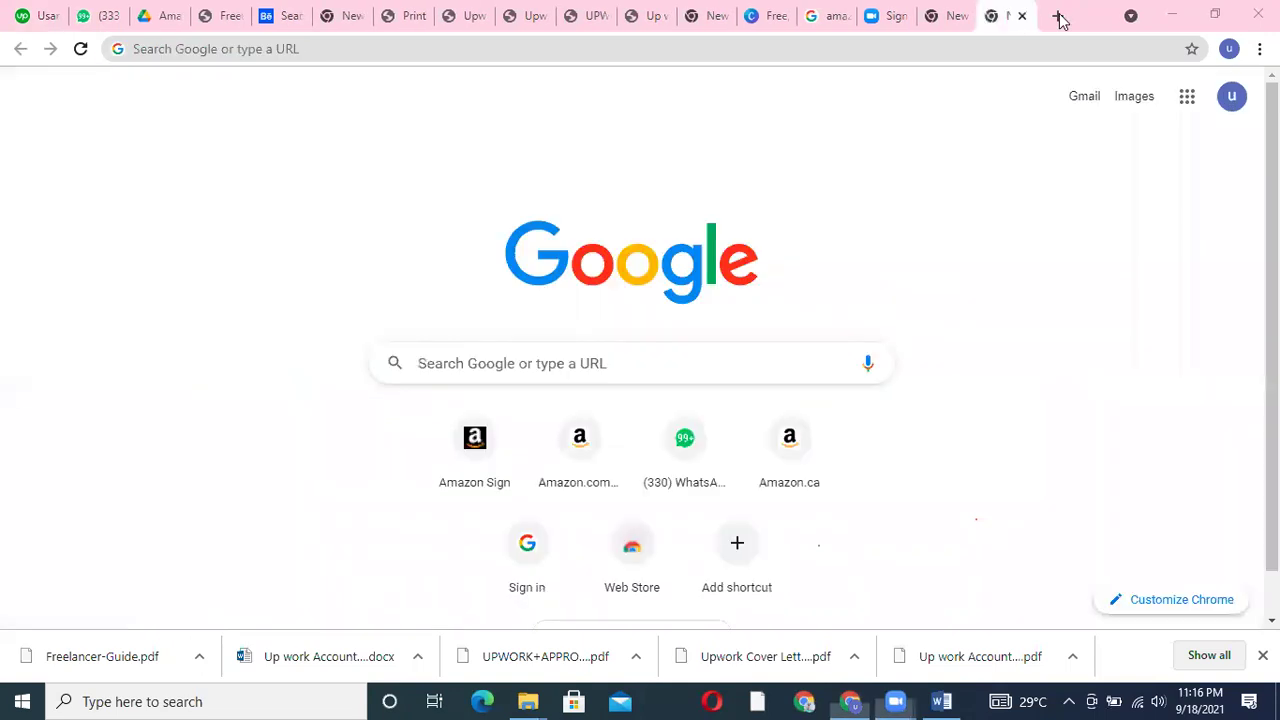
{"action": "left_click", "coordinate": [350, 48]}
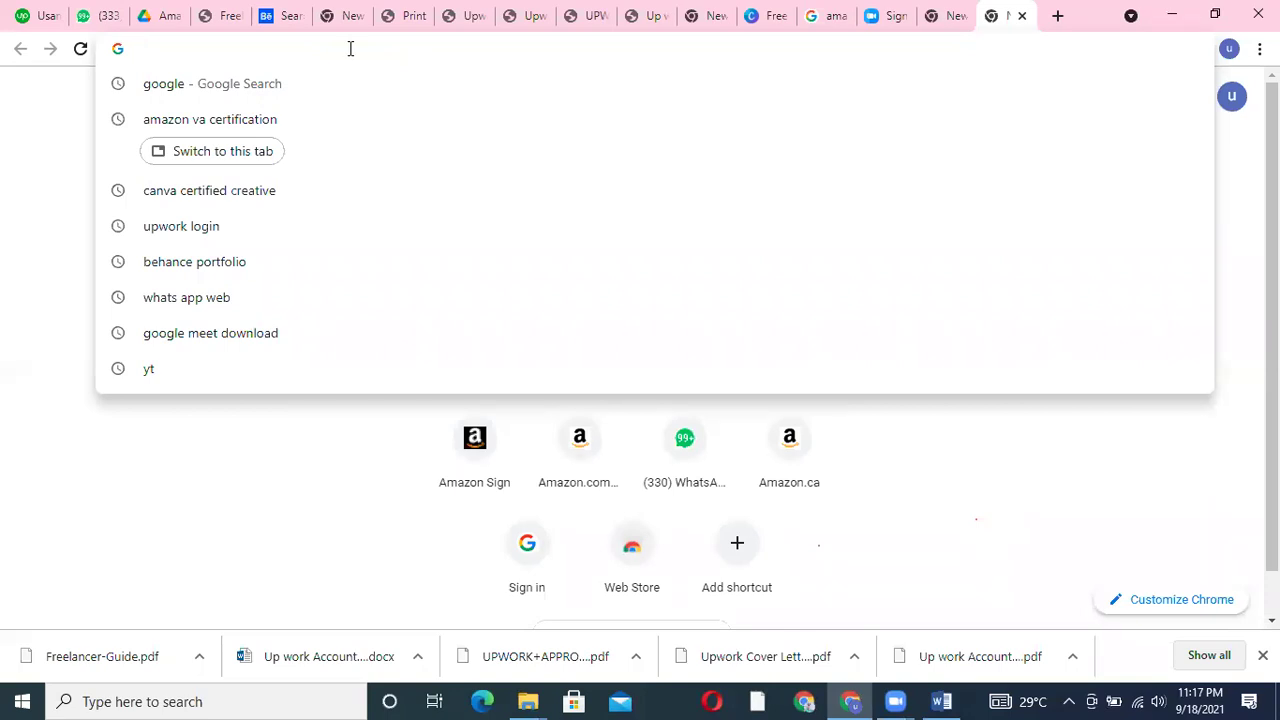
{"action": "type", "text": "AMAZON"}
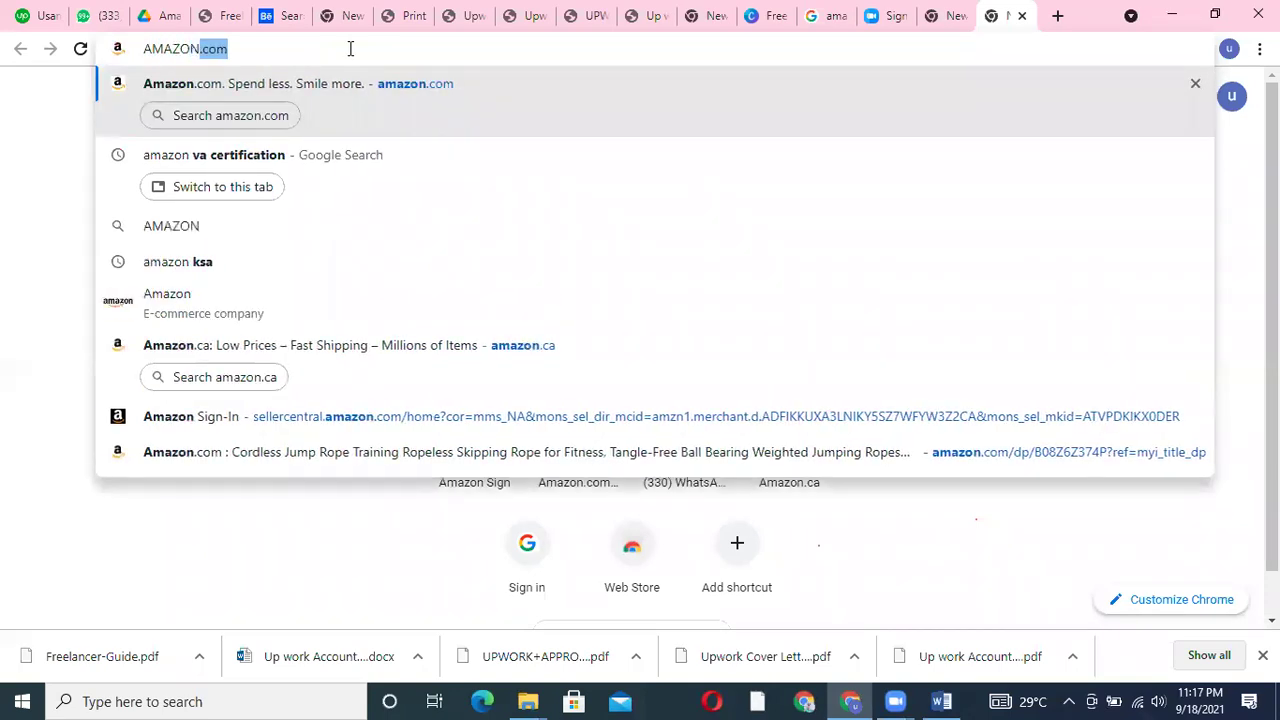
{"action": "type", "text": " VIR"}
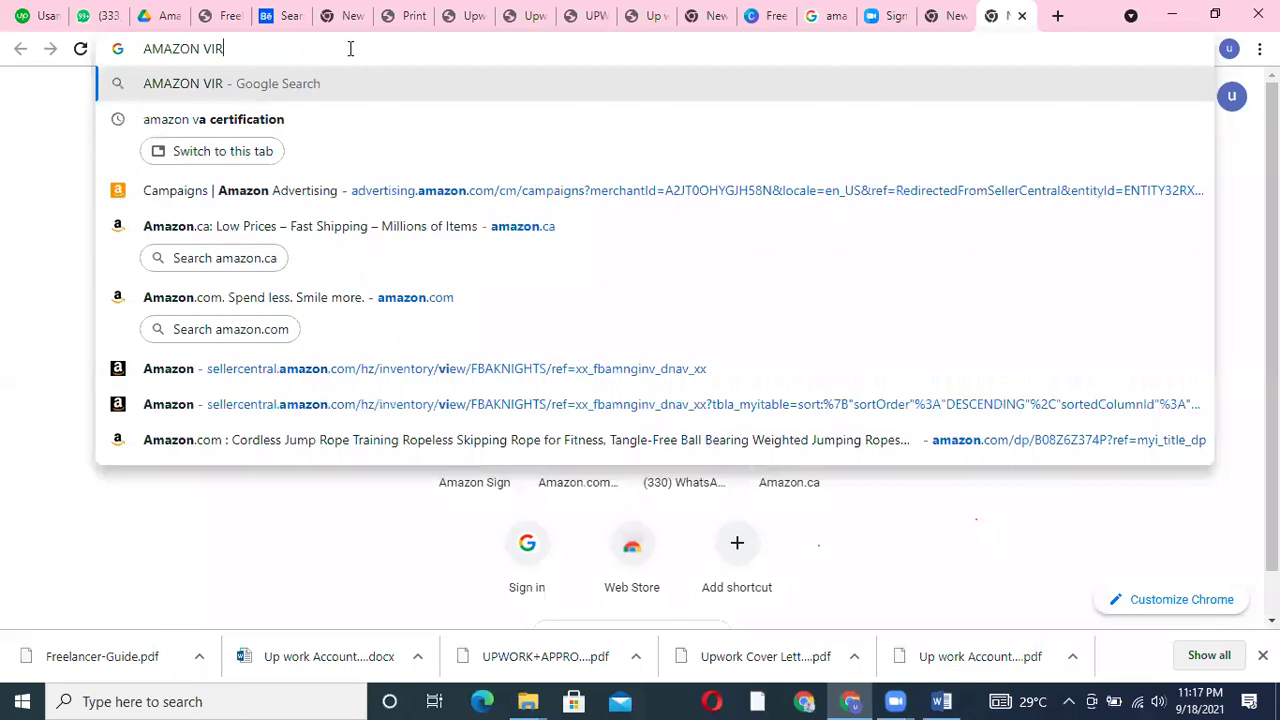
{"action": "type", "text": "TUAL A"}
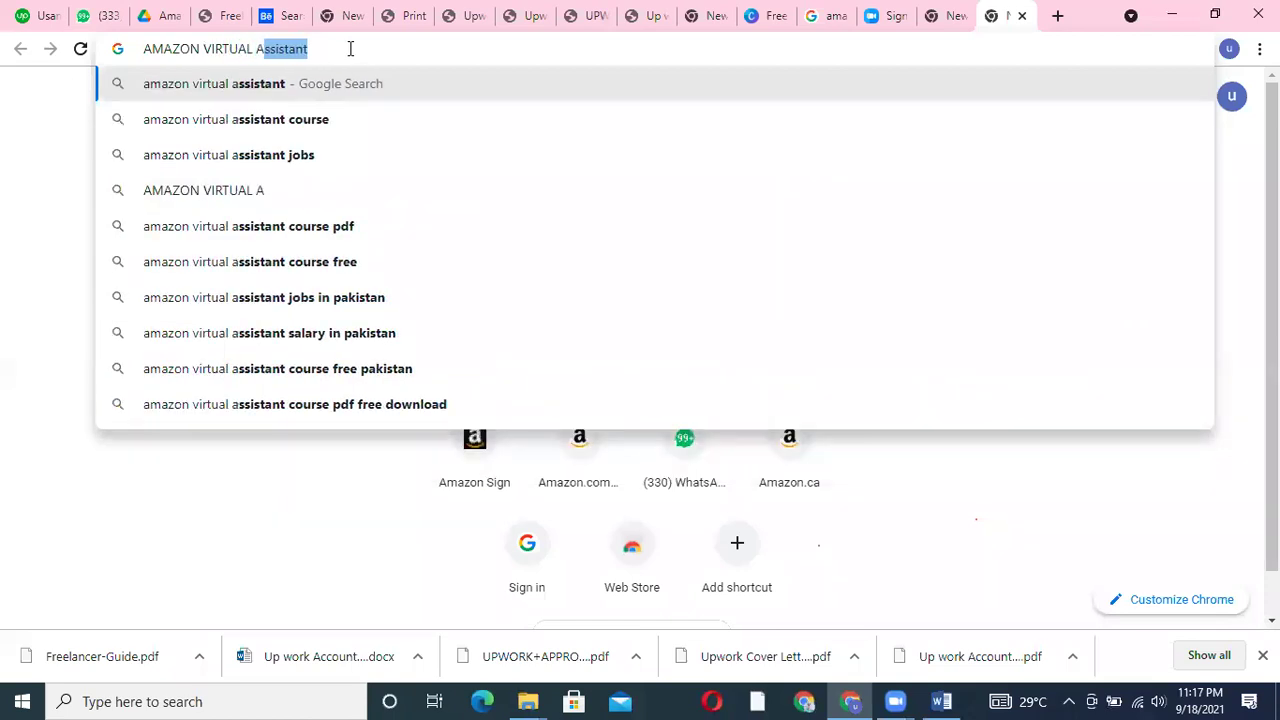
{"action": "type", "text": "SSISTAN"}
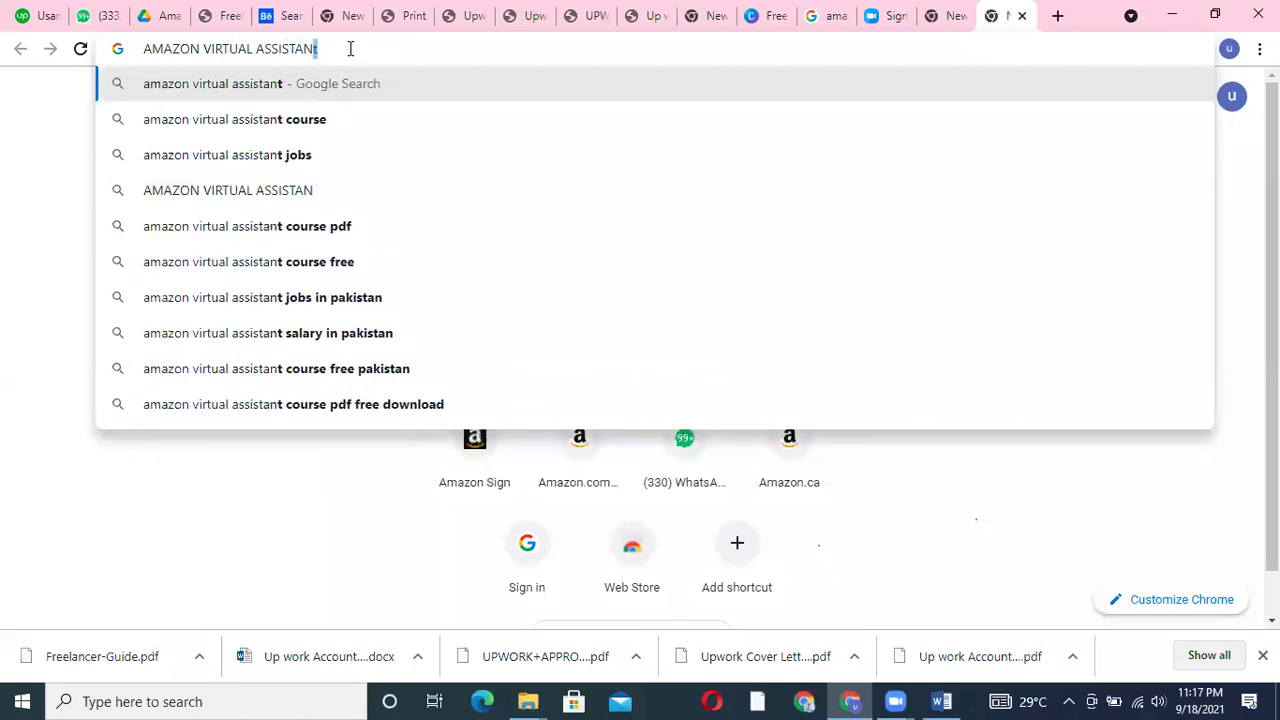
{"action": "type", "text": "T ON FIVERR"}
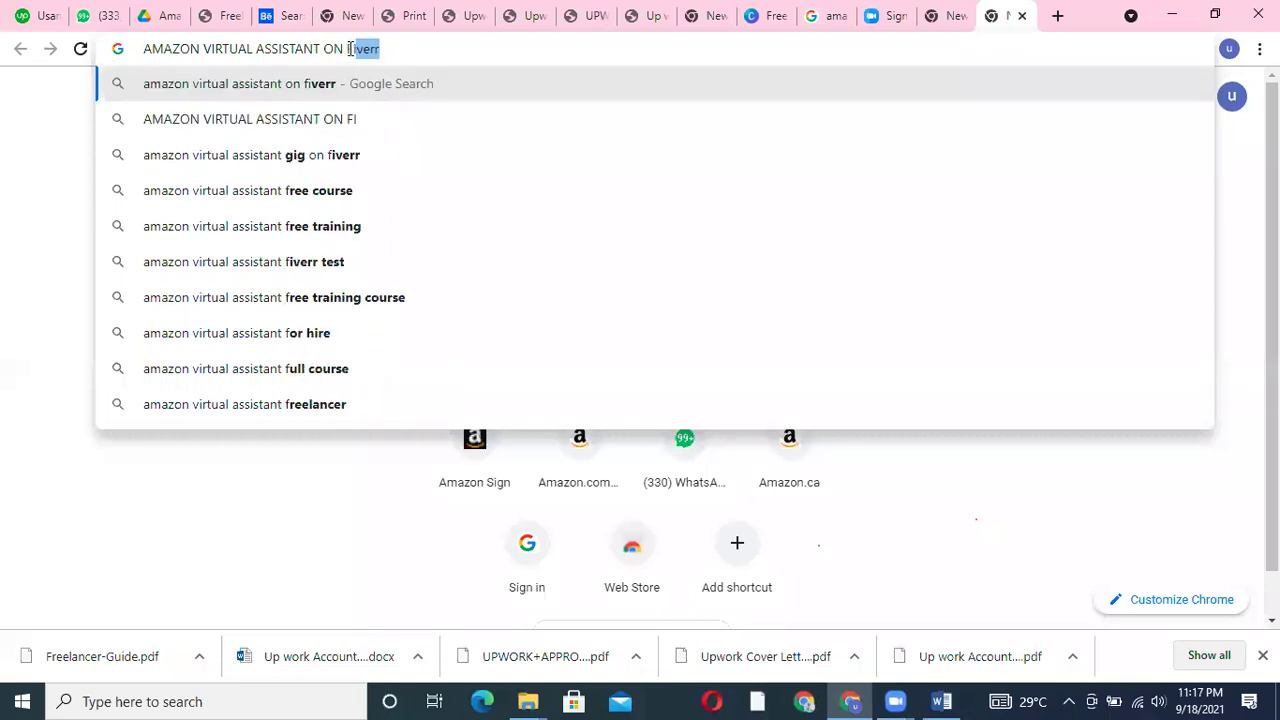
{"action": "key", "text": "Return"}
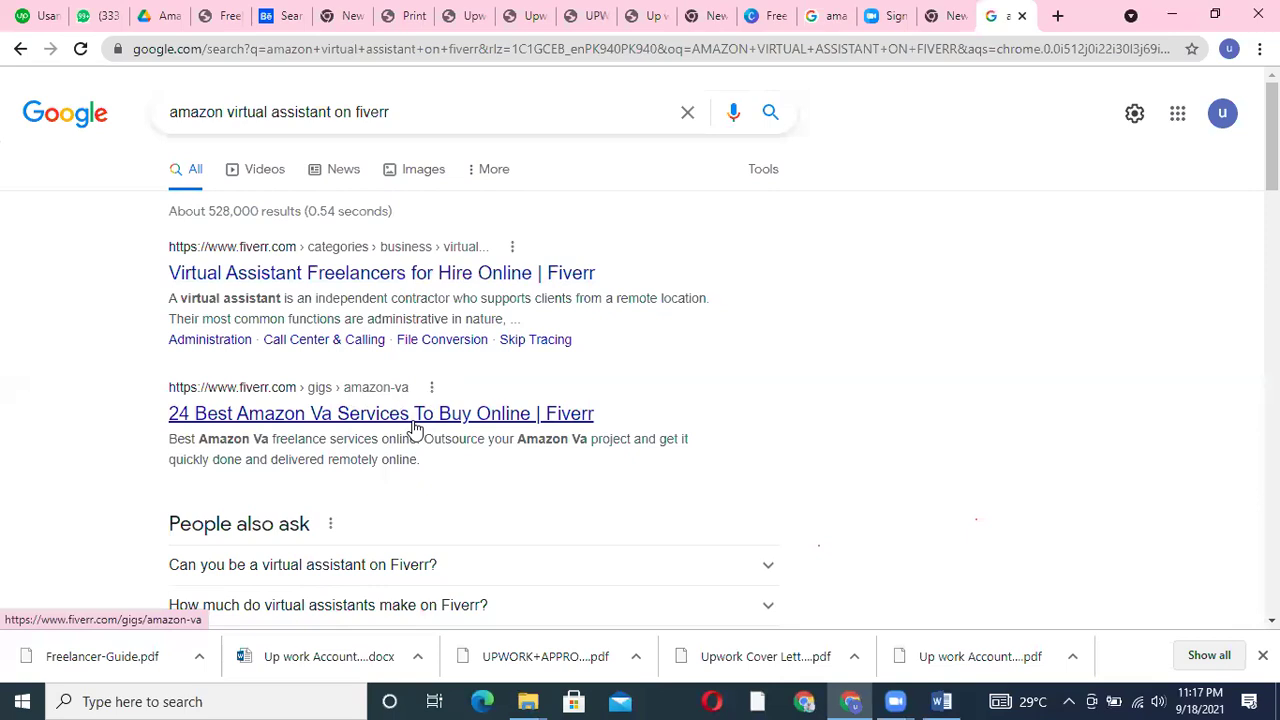
Open the "24 Best Amazon Va Services To Buy Online" Fiverr result in a separate tab and switch to it
{"action": "right_click", "coordinate": [415, 428]}
{"action": "left_click", "coordinate": [458, 436]}
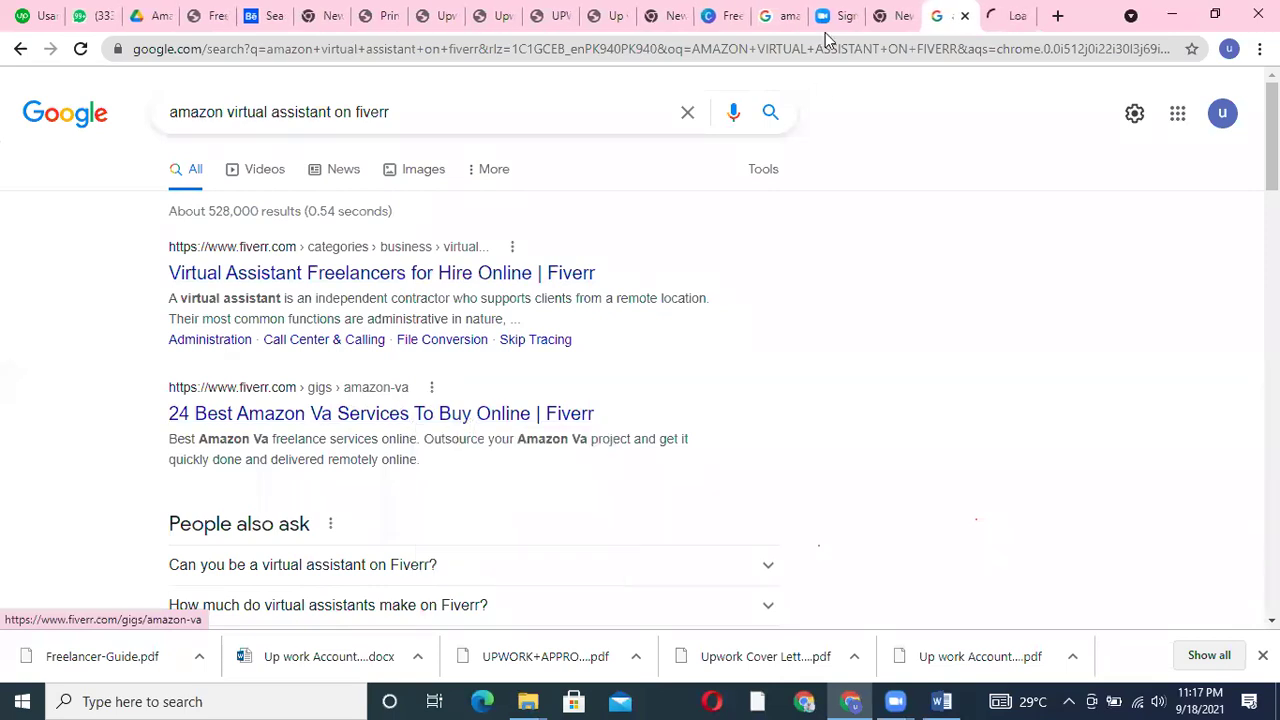
{"action": "left_click", "coordinate": [1015, 14]}
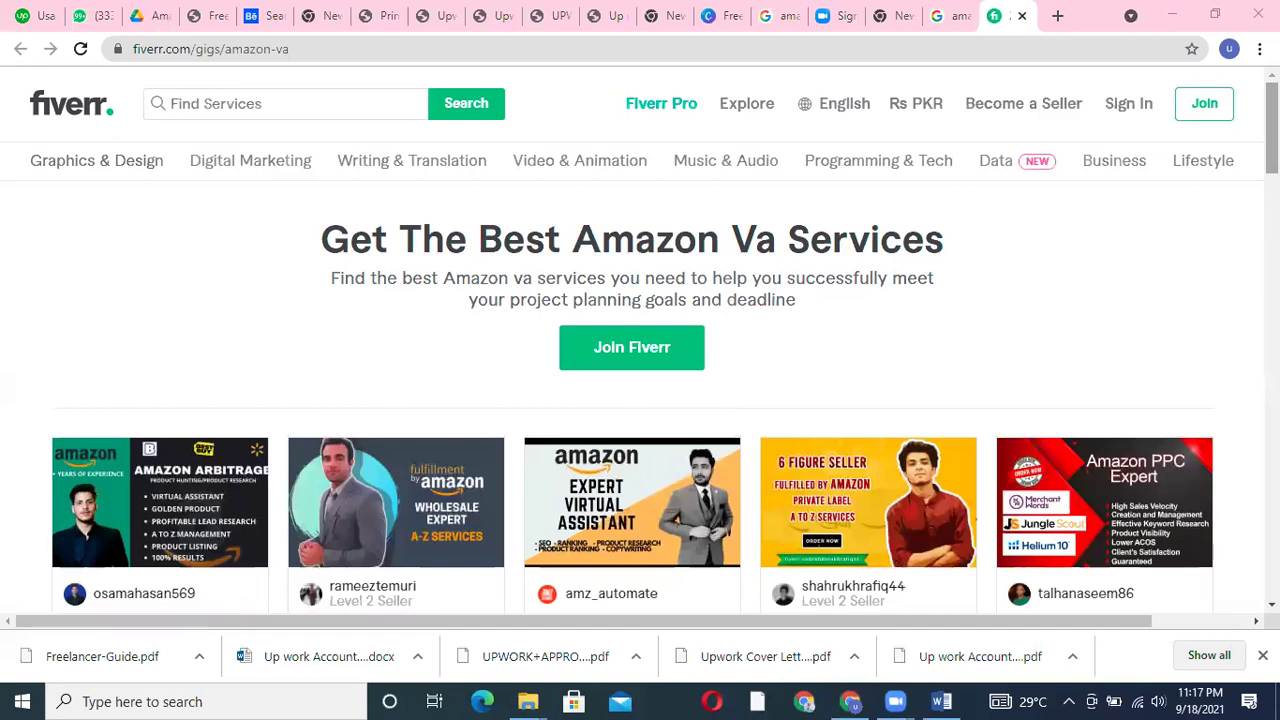
Open the Amazon virtual assistant expert gig and the Amazon FBA product researcher gig in separate tabs
{"action": "scroll", "coordinate": [766, 489], "scroll_direction": "down", "scroll_amount": 2}
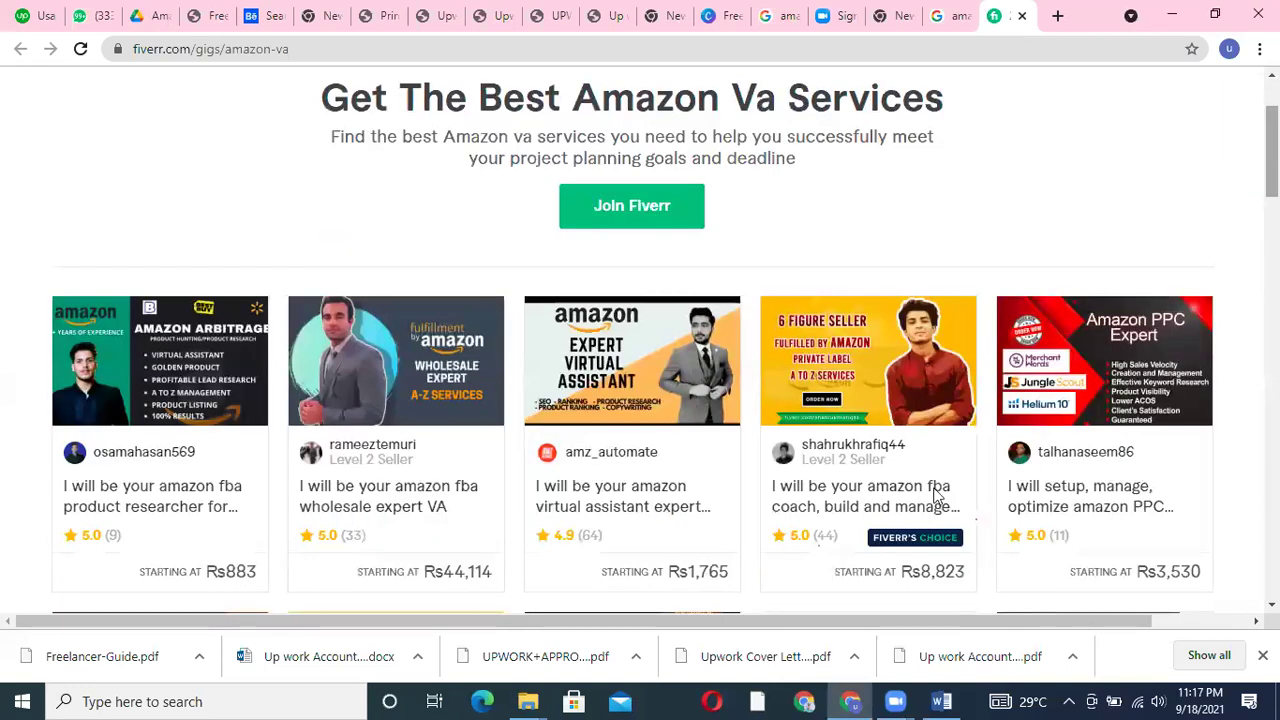
{"action": "right_click", "coordinate": [612, 424]}
{"action": "left_click", "coordinate": [640, 106]}
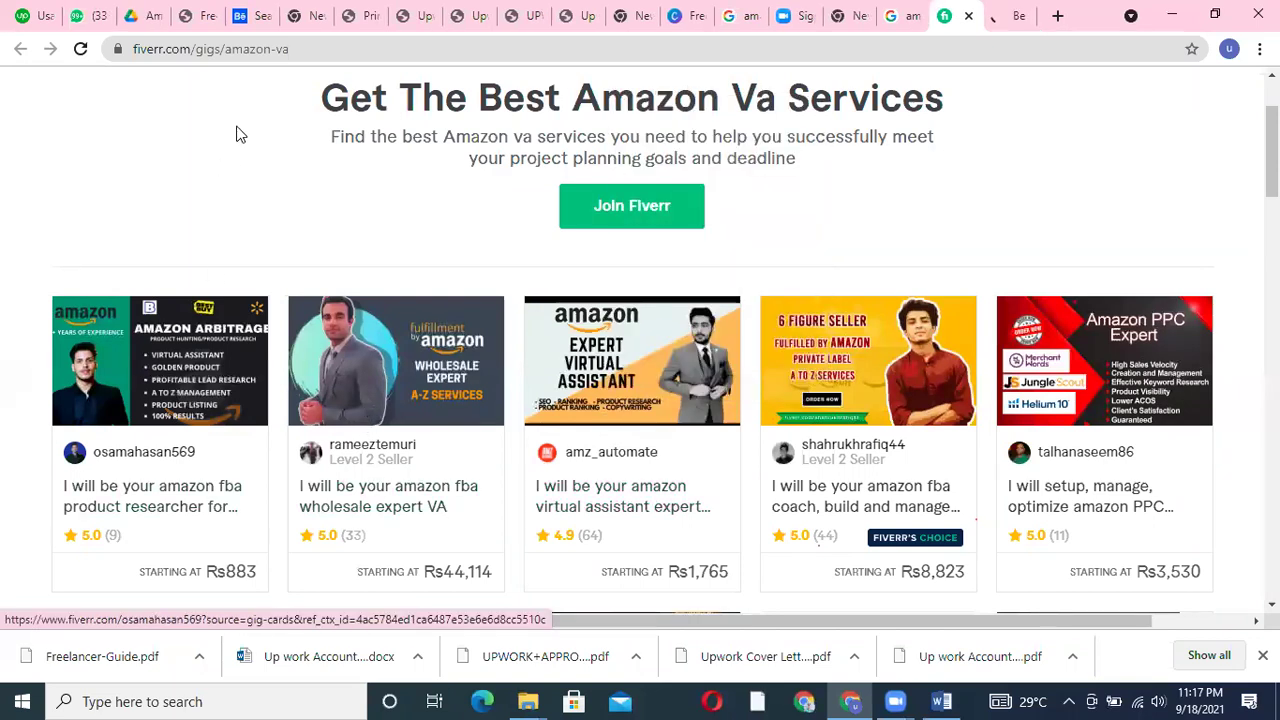
{"action": "right_click", "coordinate": [166, 379]}
{"action": "left_click", "coordinate": [244, 104]}
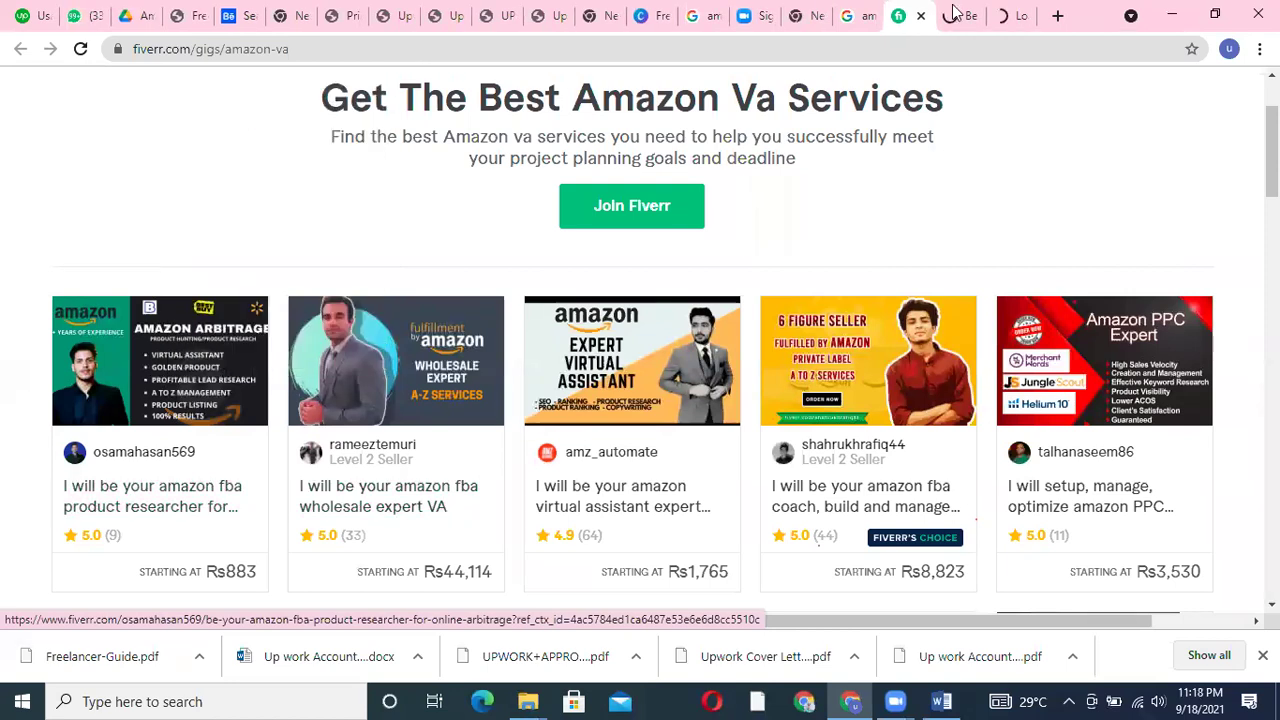
Read the virtual assistant expert gig's About This Gig text and list of services, dismissing the Join Fiverr prompt
{"action": "key", "text": "ctrl+Tab"}
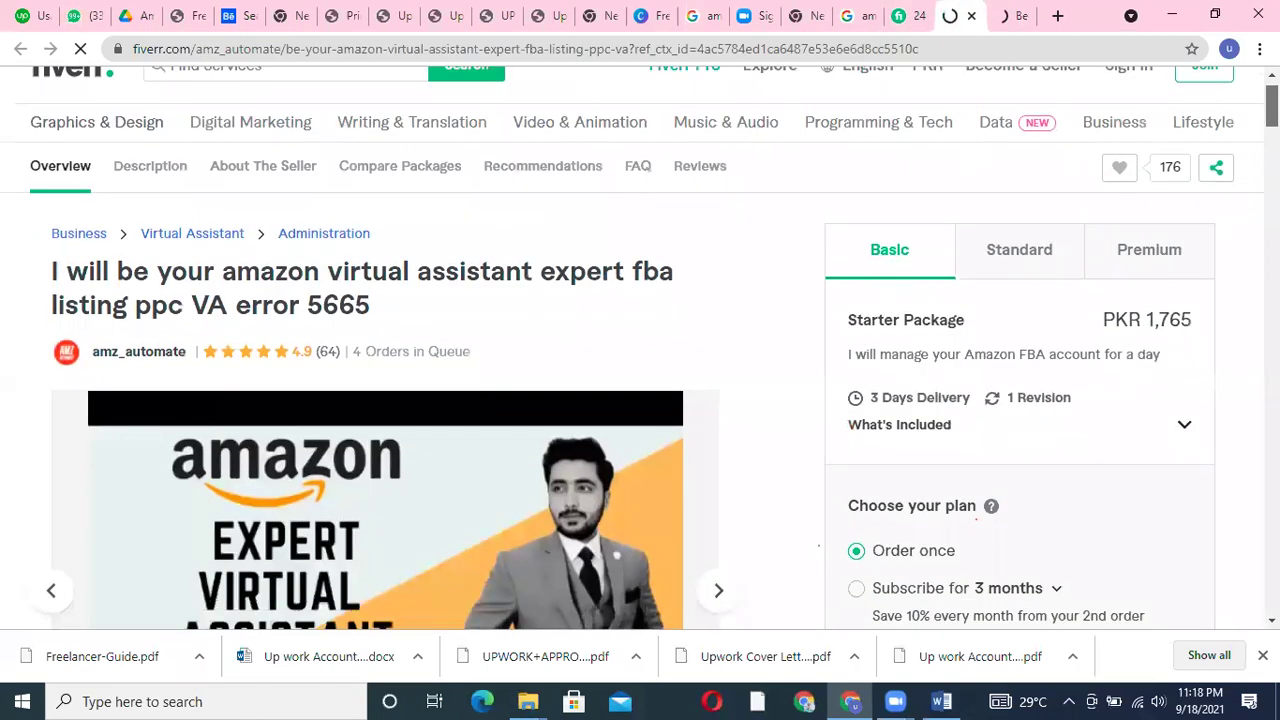
{"action": "scroll", "coordinate": [834, 242], "scroll_direction": "down", "scroll_amount": 7}
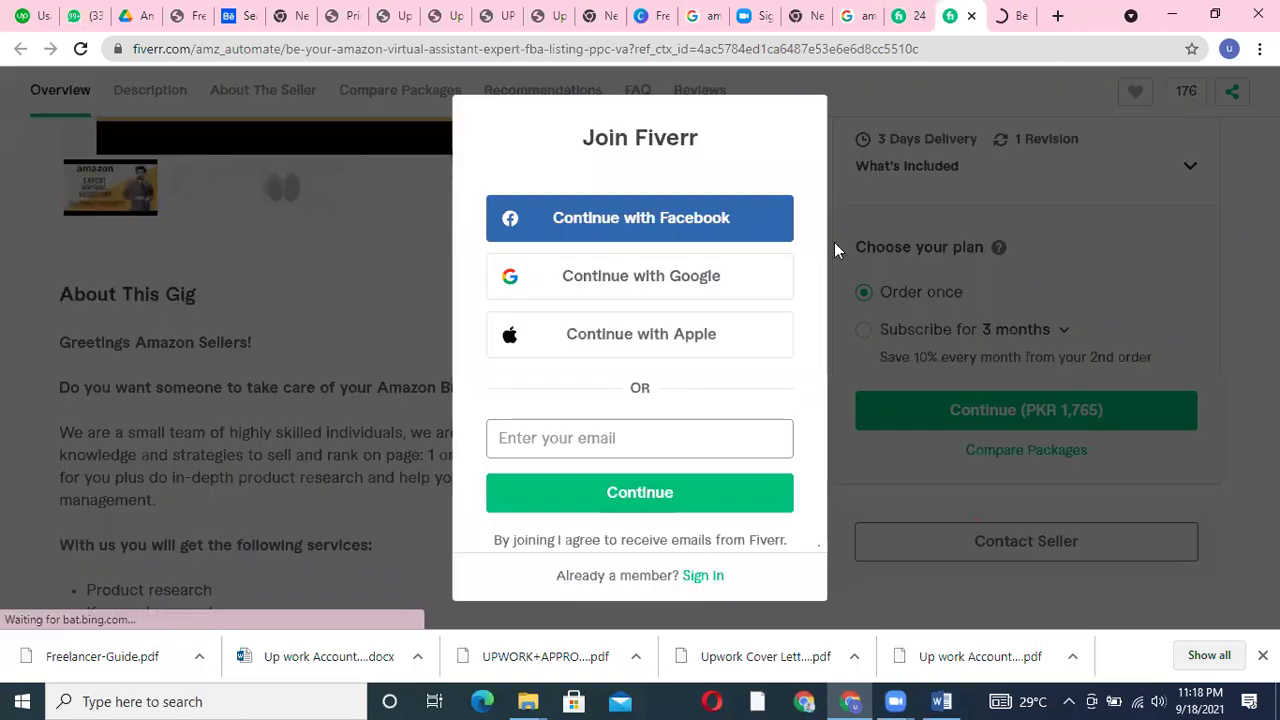
{"action": "key", "text": "Escape"}
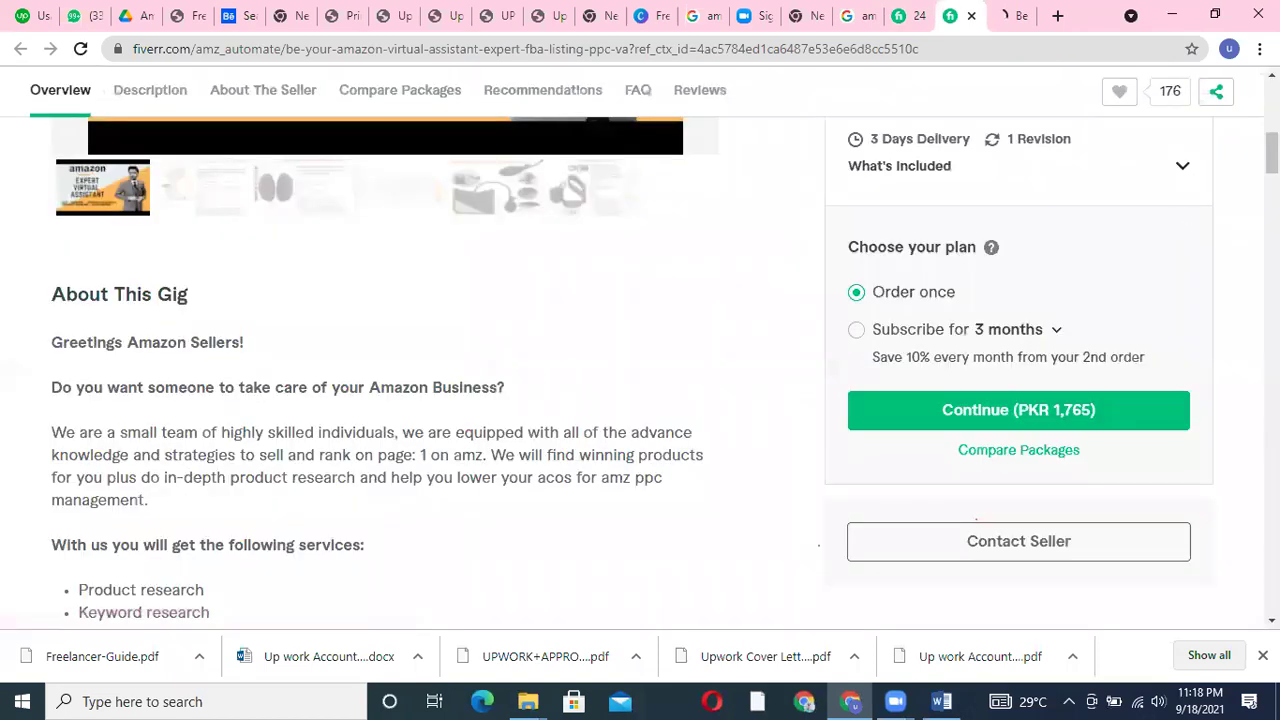
{"action": "scroll", "coordinate": [400, 380], "scroll_direction": "down", "scroll_amount": 2}
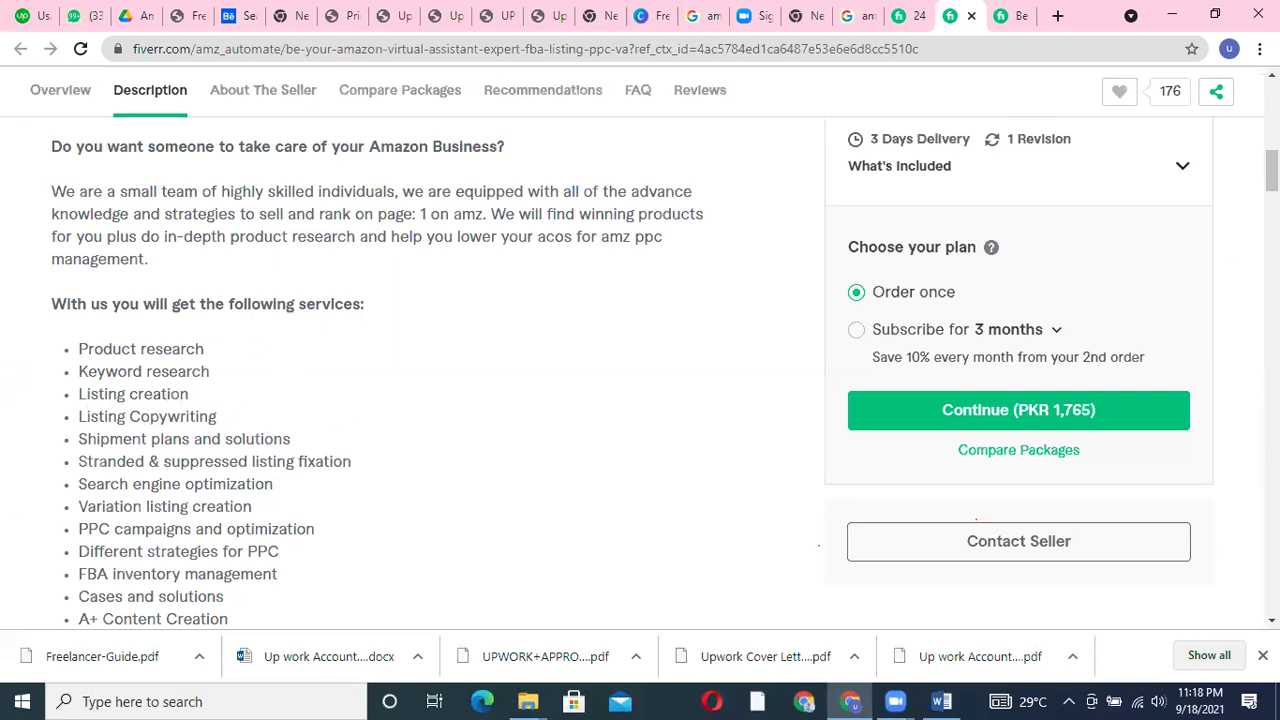
{"action": "scroll", "coordinate": [1271, 170], "scroll_direction": "down", "scroll_amount": 2}
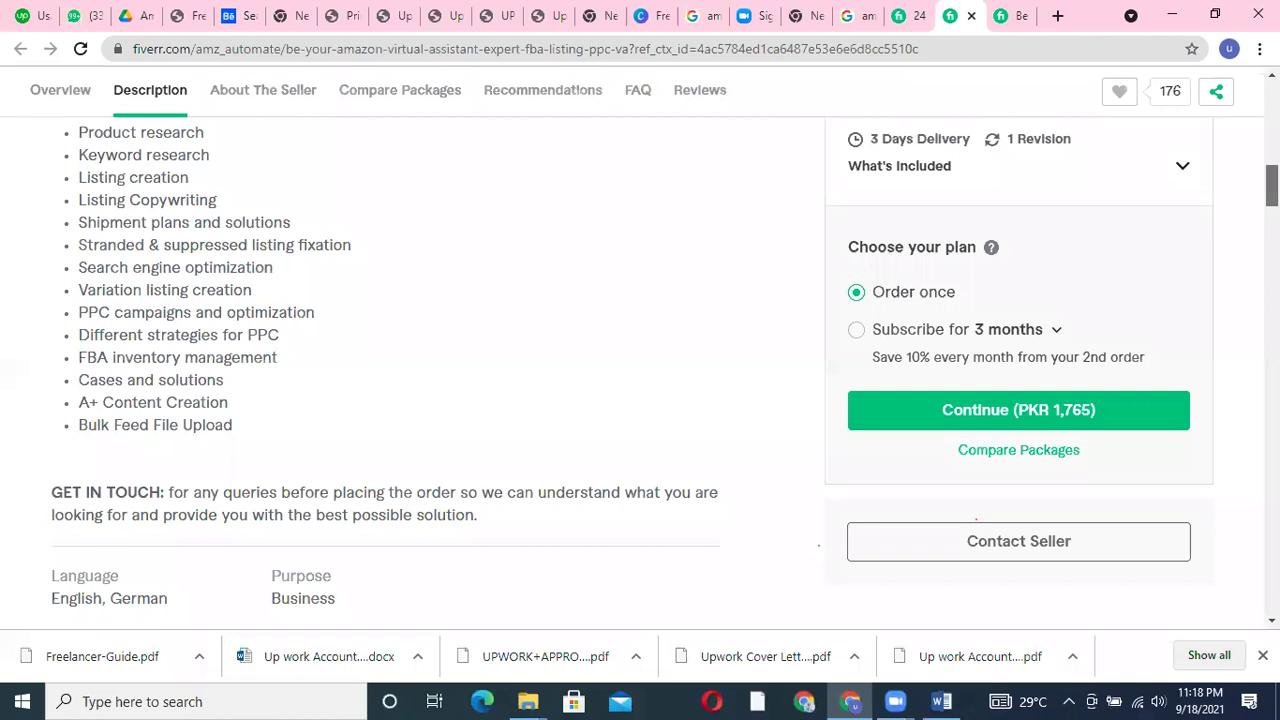
{"action": "scroll", "coordinate": [640, 375], "scroll_direction": "up", "scroll_amount": 1}
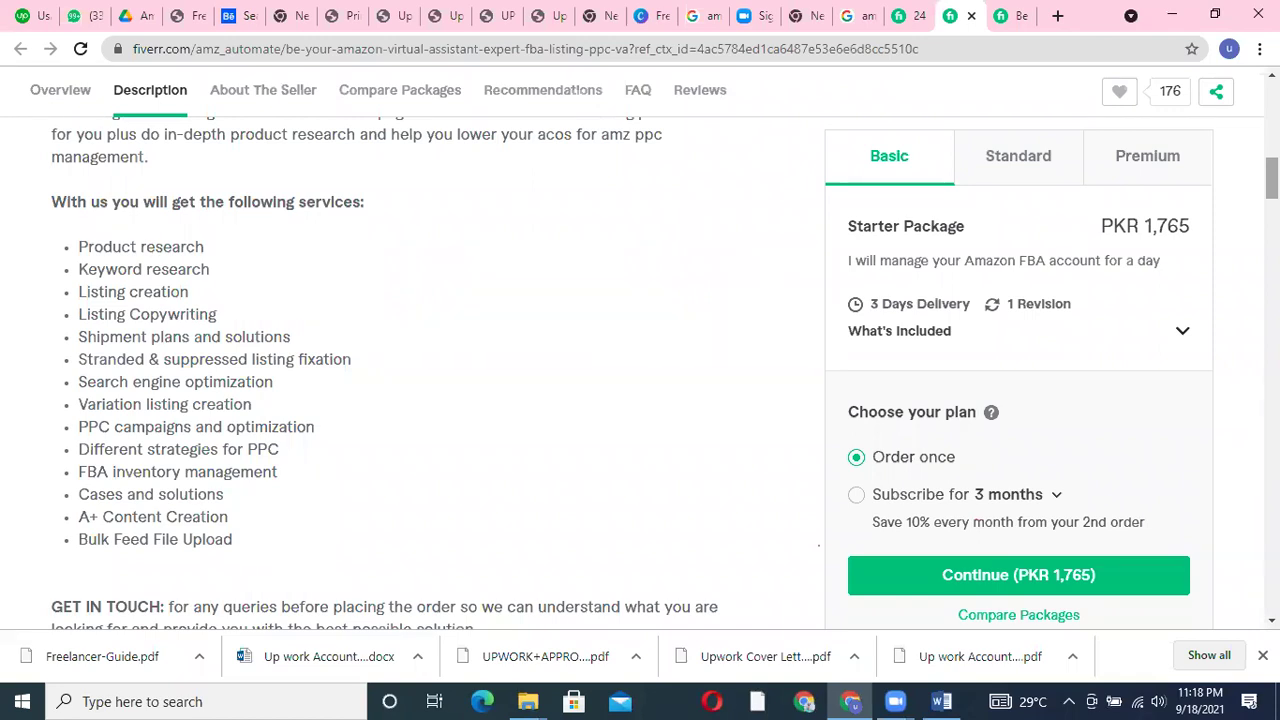
{"action": "scroll", "coordinate": [1243, 123], "scroll_direction": "up", "scroll_amount": 3}
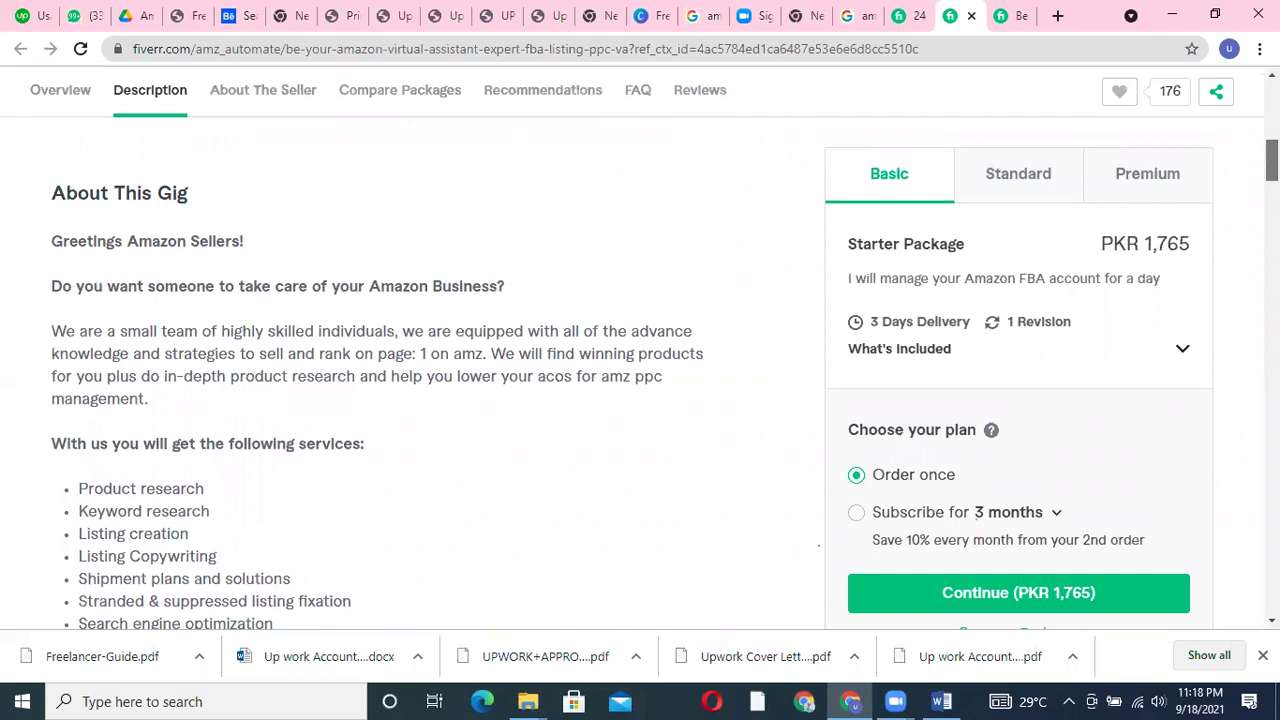
Switch to the Amazon FBA product researcher gig and review its description, research strategy and banner image
{"action": "left_click", "coordinate": [1030, 22]}
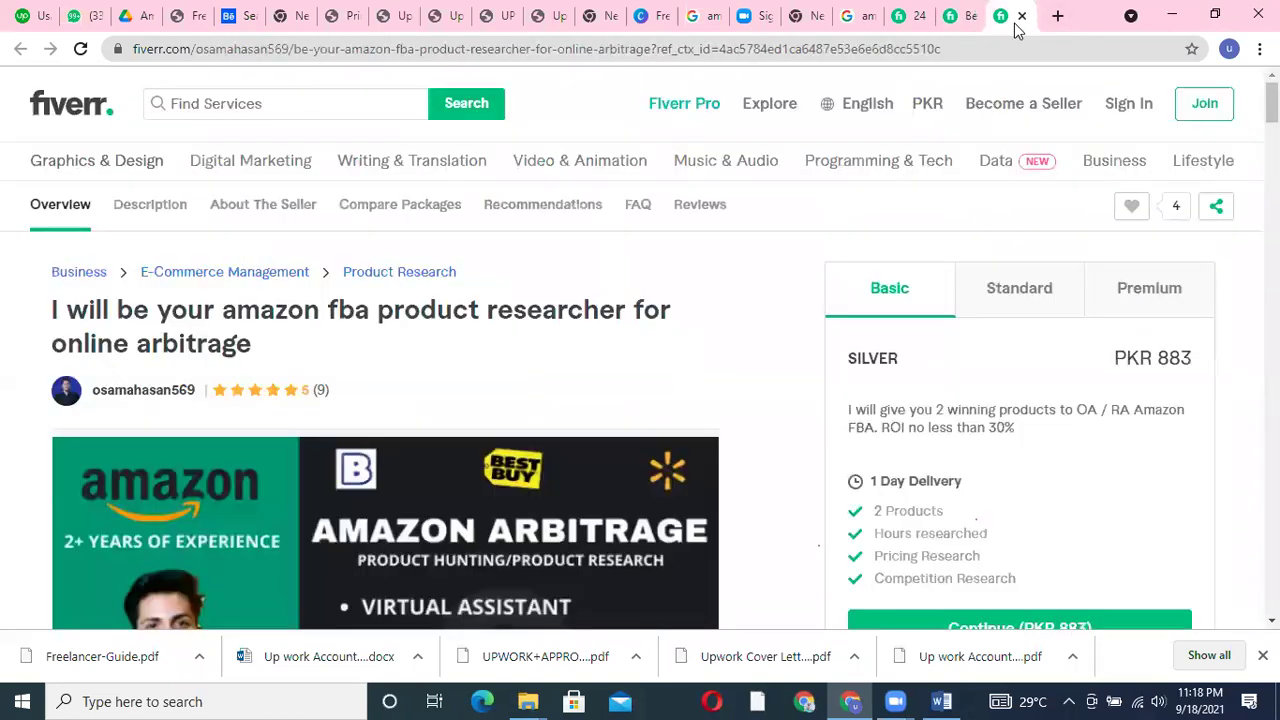
{"action": "scroll", "coordinate": [640, 350], "scroll_direction": "down", "scroll_amount": 6}
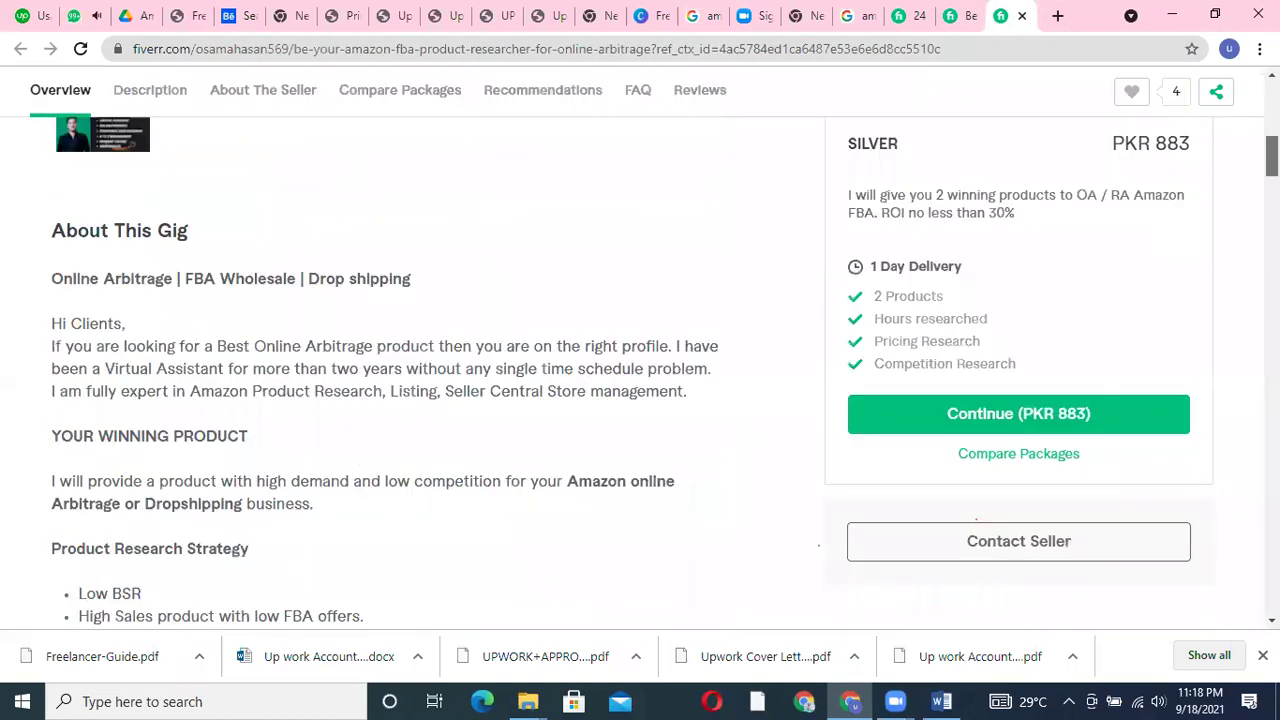
{"action": "scroll", "coordinate": [640, 370], "scroll_direction": "down", "scroll_amount": 2}
{"action": "scroll", "coordinate": [590, 418], "scroll_direction": "down", "scroll_amount": 4}
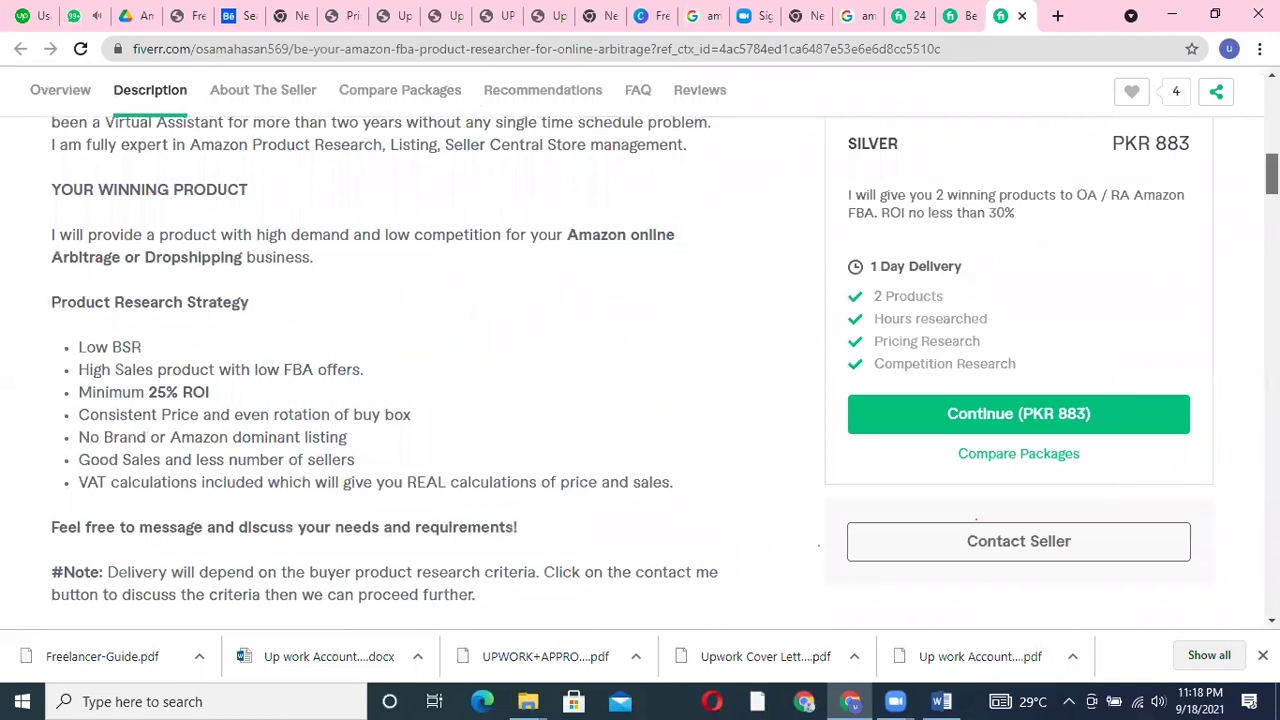
{"action": "scroll", "coordinate": [590, 418], "scroll_direction": "up", "scroll_amount": 3}
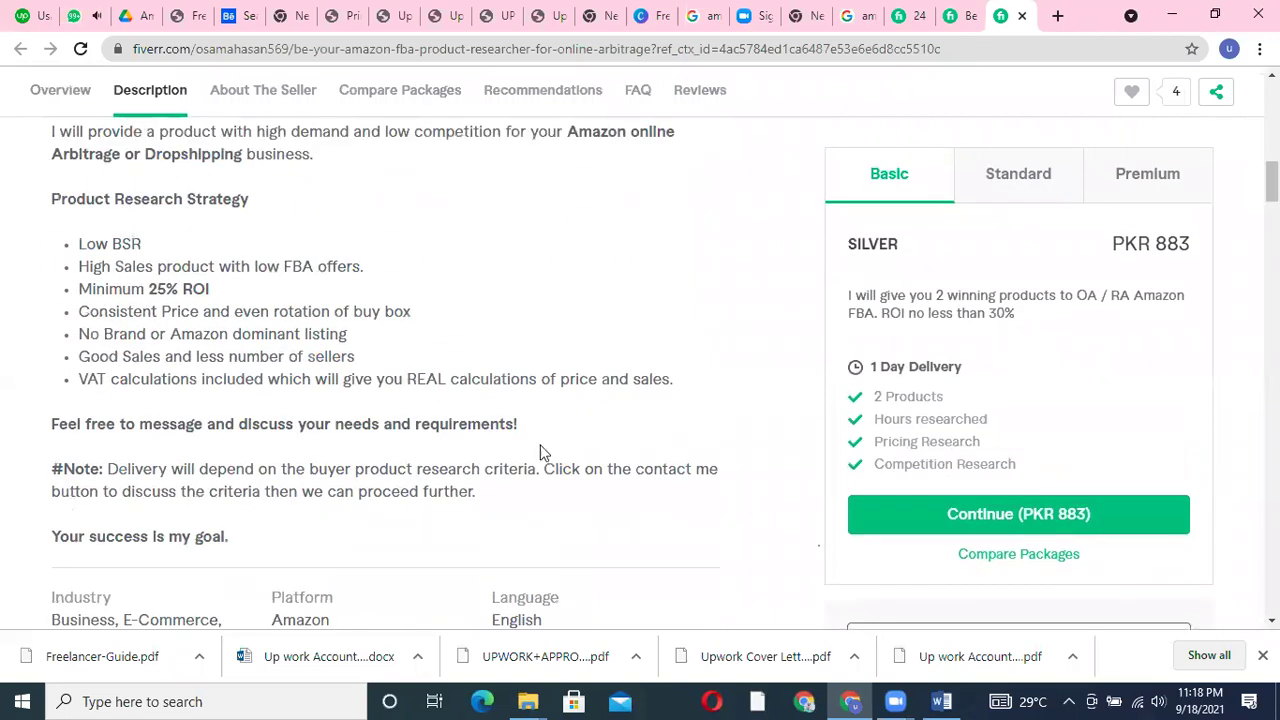
{"action": "scroll", "coordinate": [385, 370], "scroll_direction": "up", "scroll_amount": 1}
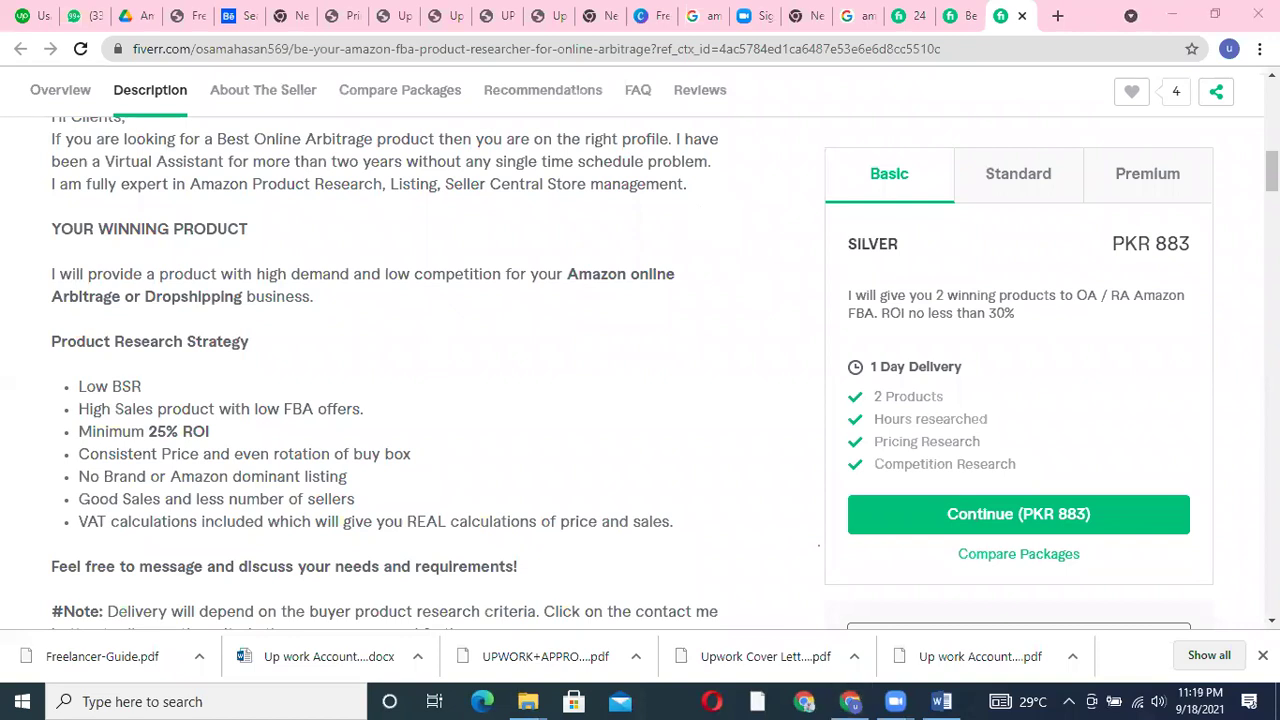
{"action": "scroll", "coordinate": [757, 252], "scroll_direction": "up", "scroll_amount": 6}
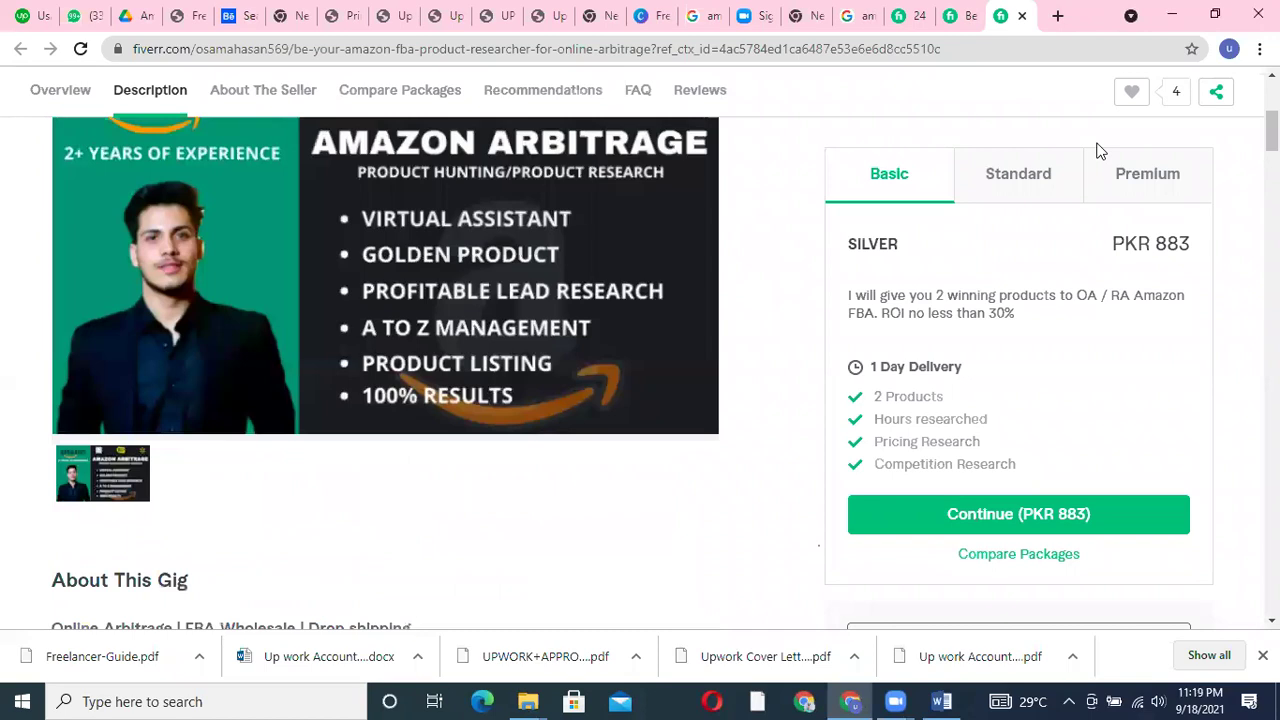
Return to the Upwork freelancer profile and start adding a new project to its Portfolio section
{"action": "left_click", "coordinate": [22, 15]}
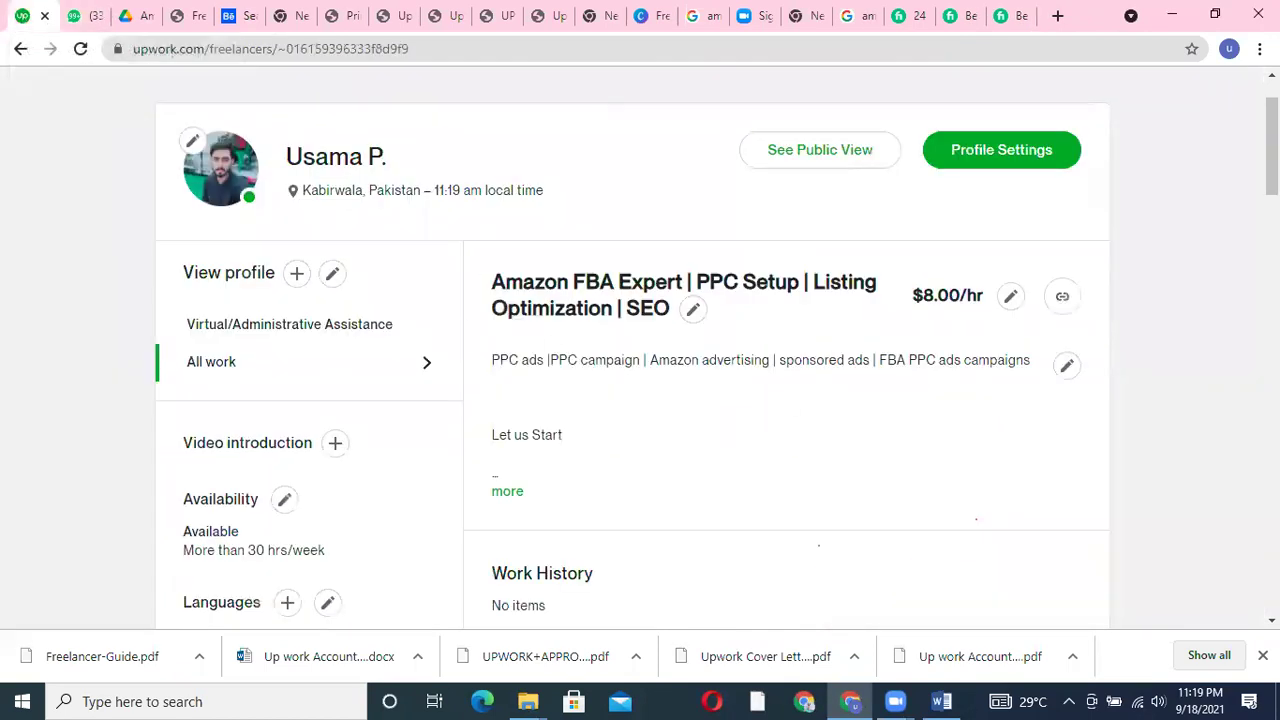
{"action": "scroll", "coordinate": [632, 350], "scroll_direction": "down", "scroll_amount": 1}
{"action": "scroll", "coordinate": [624, 345], "scroll_direction": "down", "scroll_amount": 2}
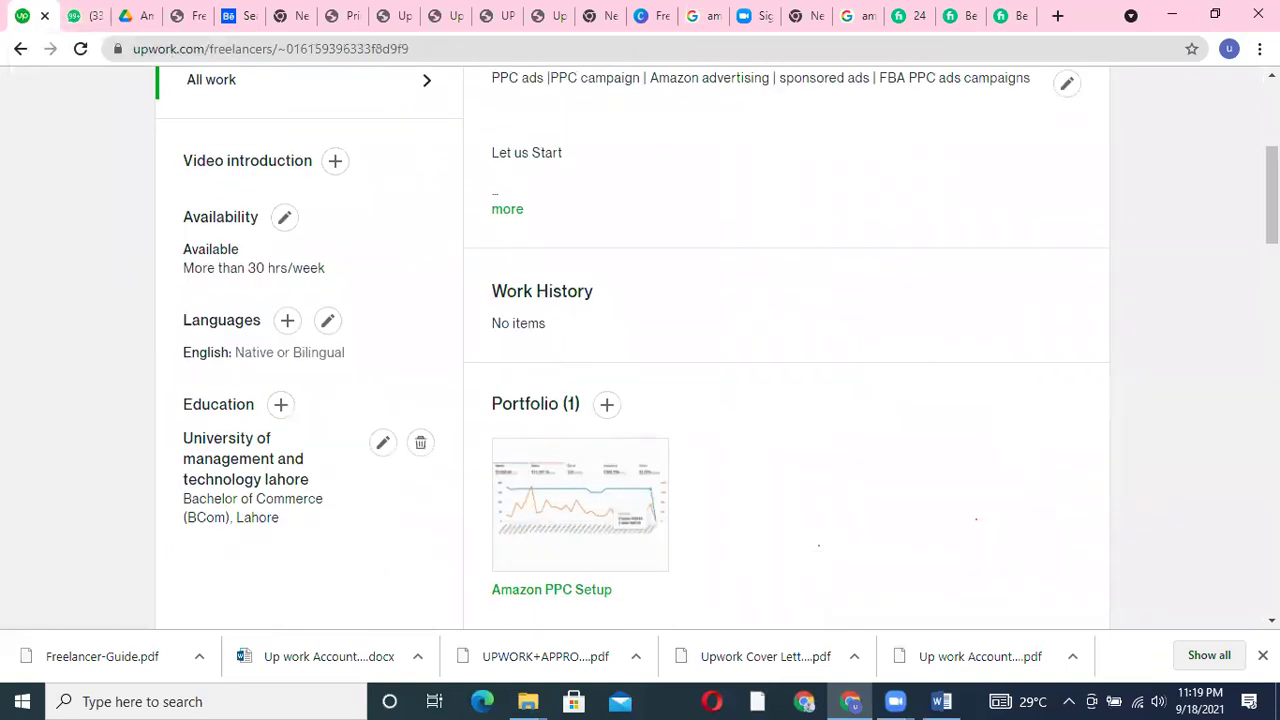
{"action": "scroll", "coordinate": [640, 350], "scroll_direction": "down", "scroll_amount": 1}
{"action": "mouse_move", "coordinate": [677, 397]}
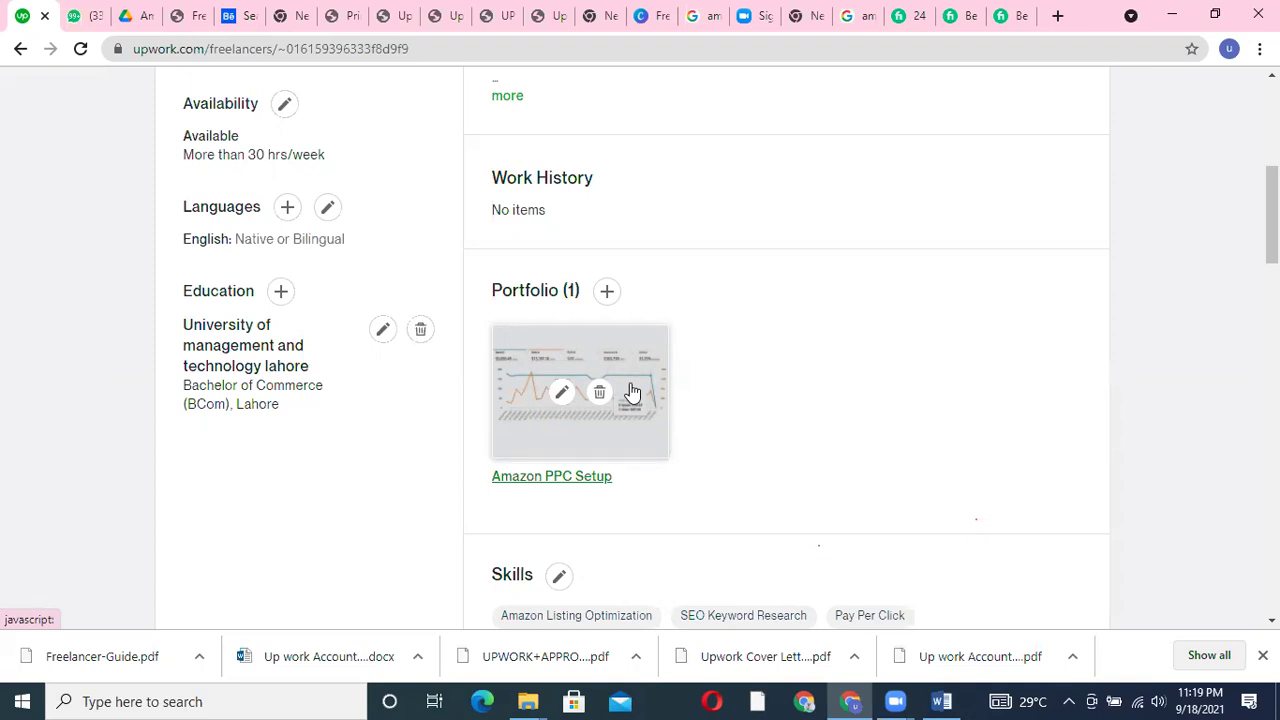
{"action": "left_click", "coordinate": [591, 354]}
{"action": "left_click", "coordinate": [607, 290]}
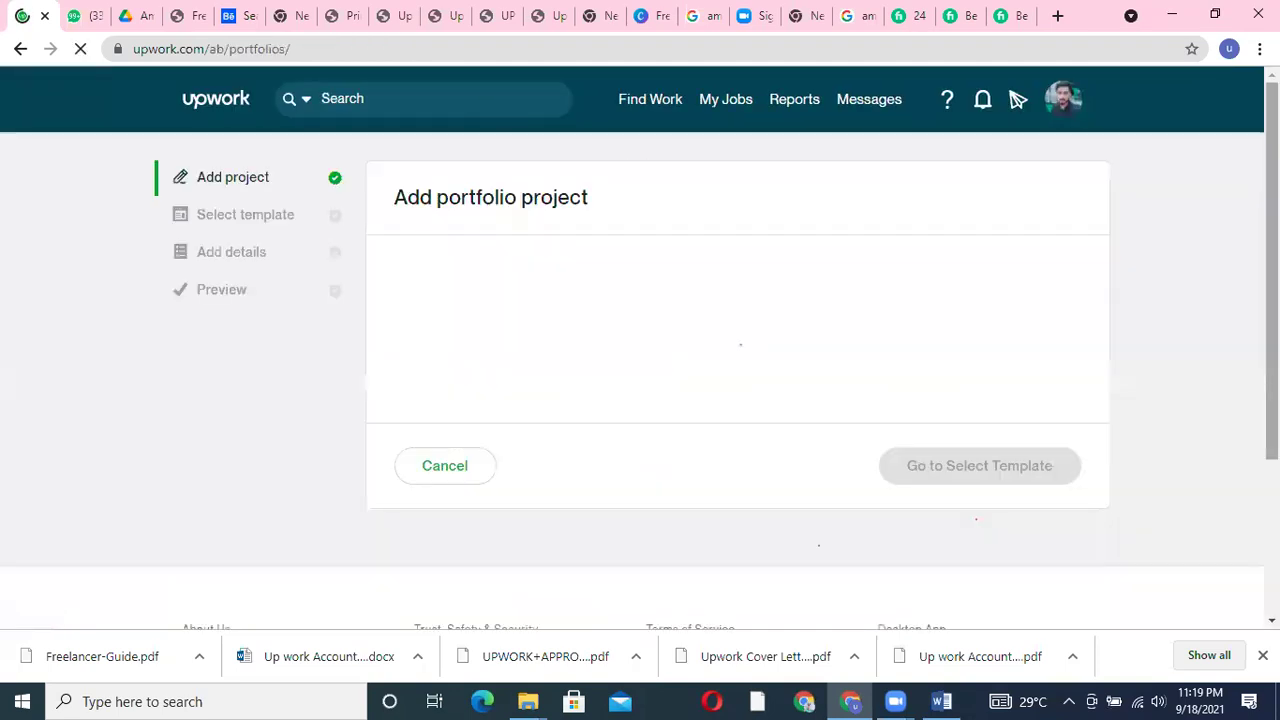
Title the portfolio project "amzon ppc", leave the completion date blank, and continue to template selection
{"action": "left_click", "coordinate": [660, 294]}
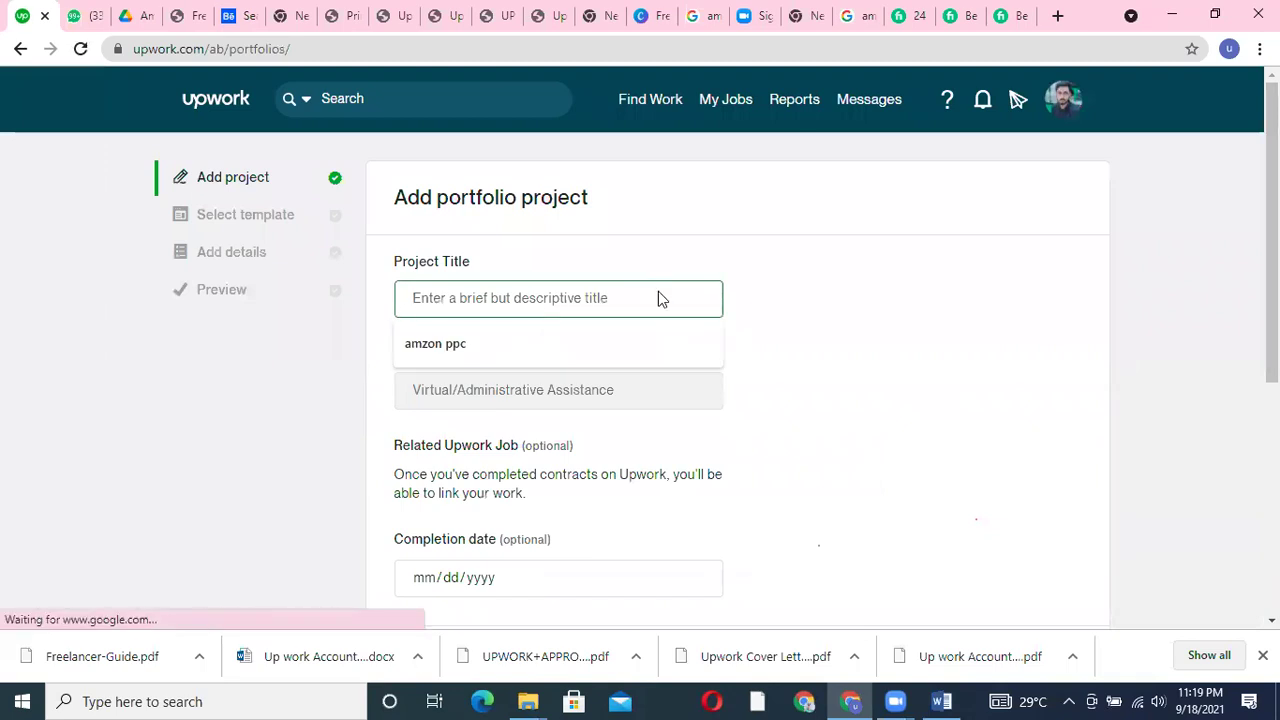
{"action": "left_click", "coordinate": [617, 340]}
{"action": "scroll", "coordinate": [987, 381], "scroll_direction": "down", "scroll_amount": 2}
{"action": "left_click", "coordinate": [640, 443]}
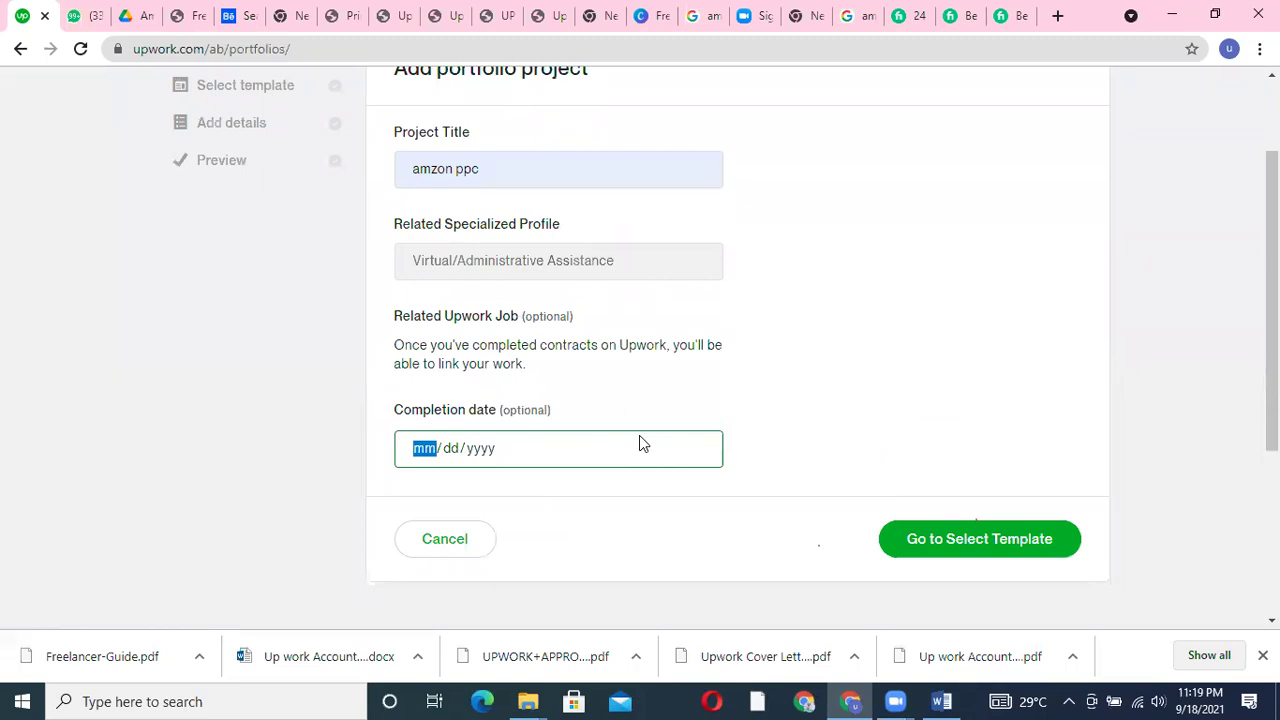
{"action": "left_click", "coordinate": [912, 543]}
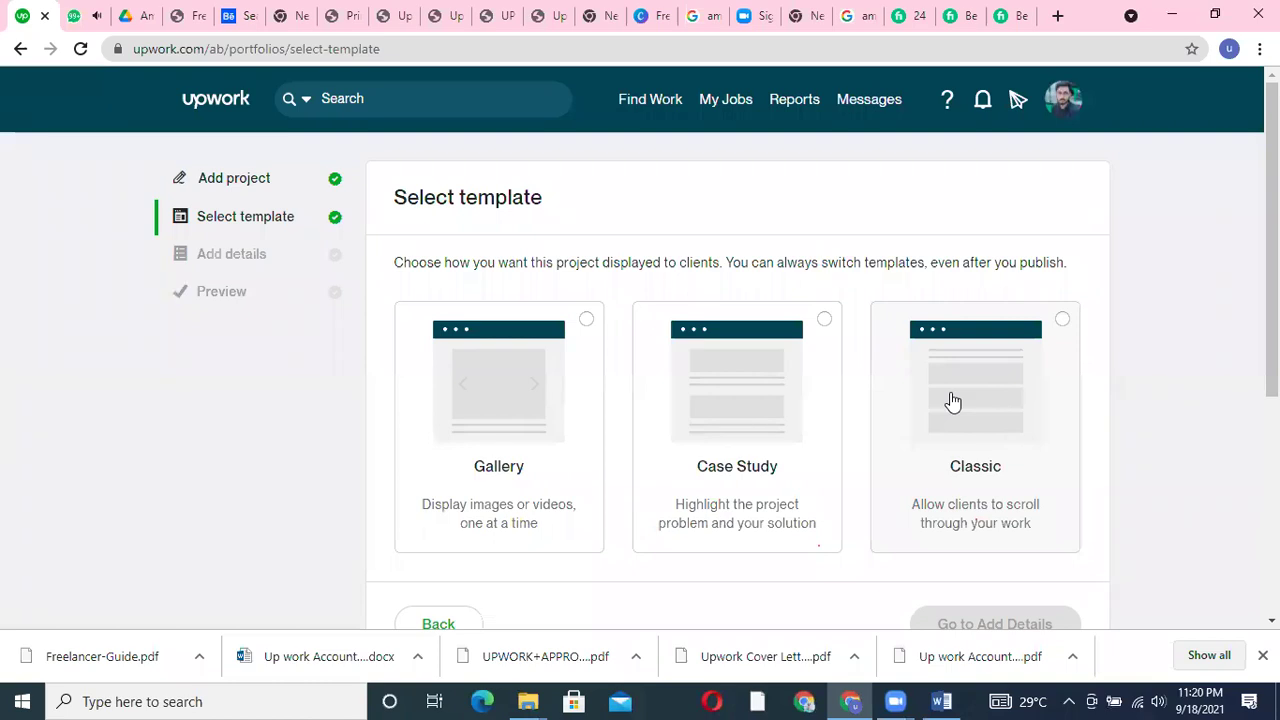
Choose the Gallery template for the portfolio project and continue to its details
{"action": "left_click", "coordinate": [462, 402]}
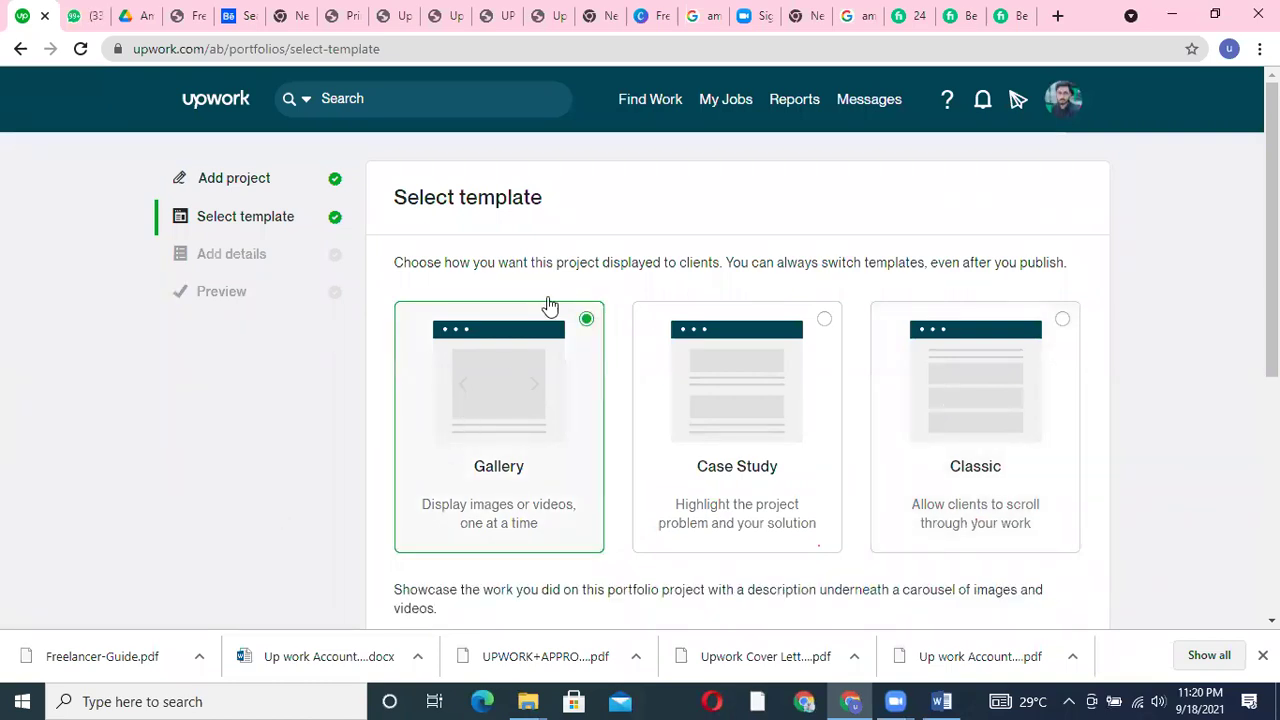
{"action": "scroll", "coordinate": [720, 451], "scroll_direction": "down", "scroll_amount": 2}
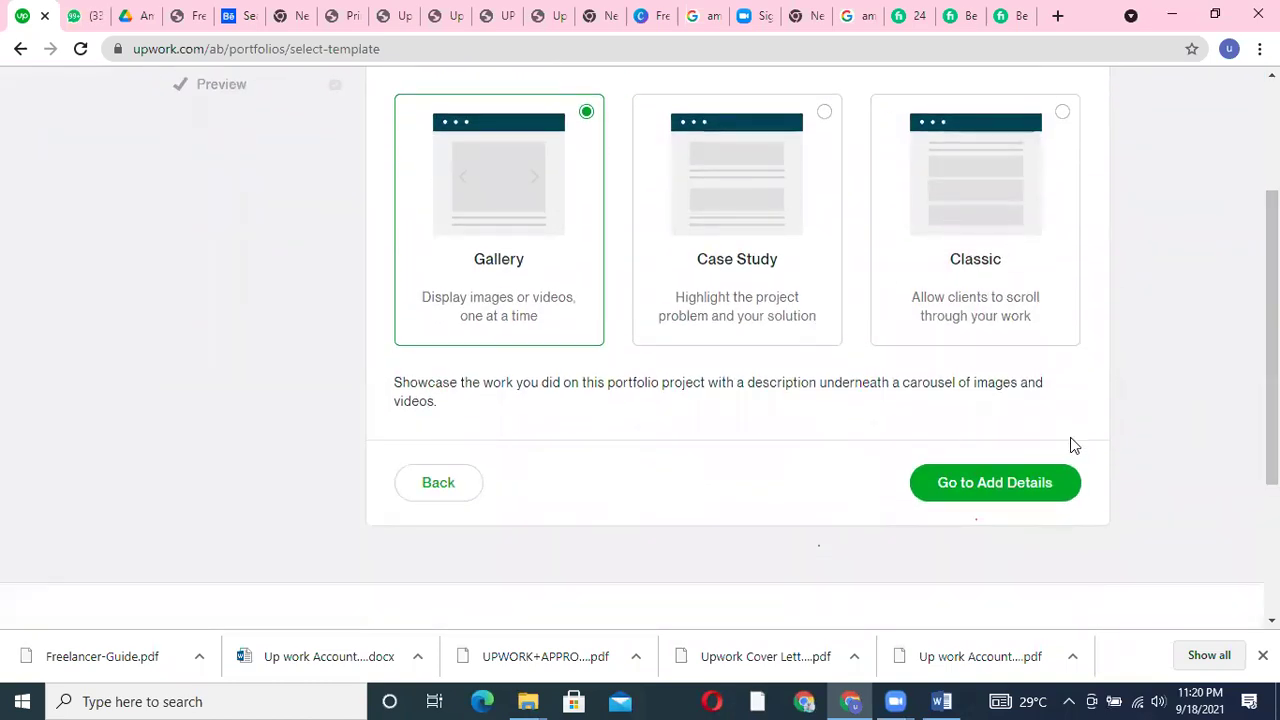
{"action": "left_click", "coordinate": [1017, 492]}
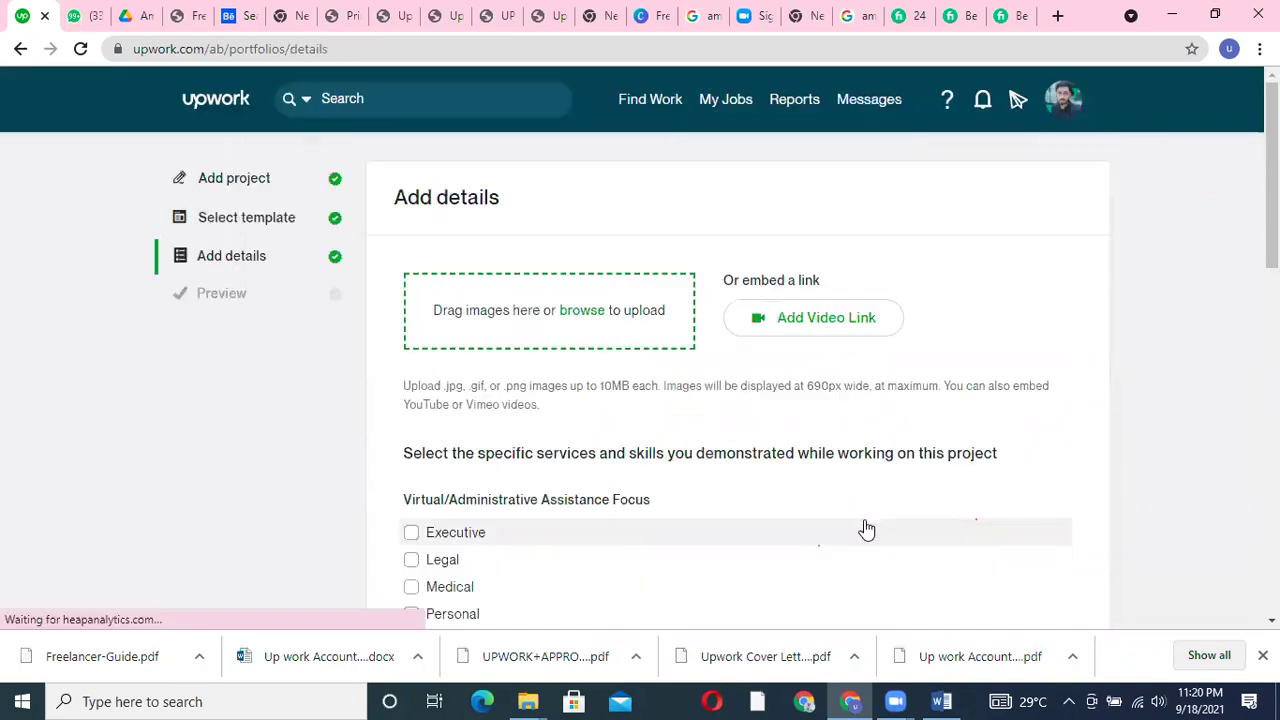
Preview the sales charts in Saved Pictures and upload "WhatsApp Image 2021-08-16 at 8.21.47 PM (1)" to the project
{"action": "left_click", "coordinate": [596, 318]}
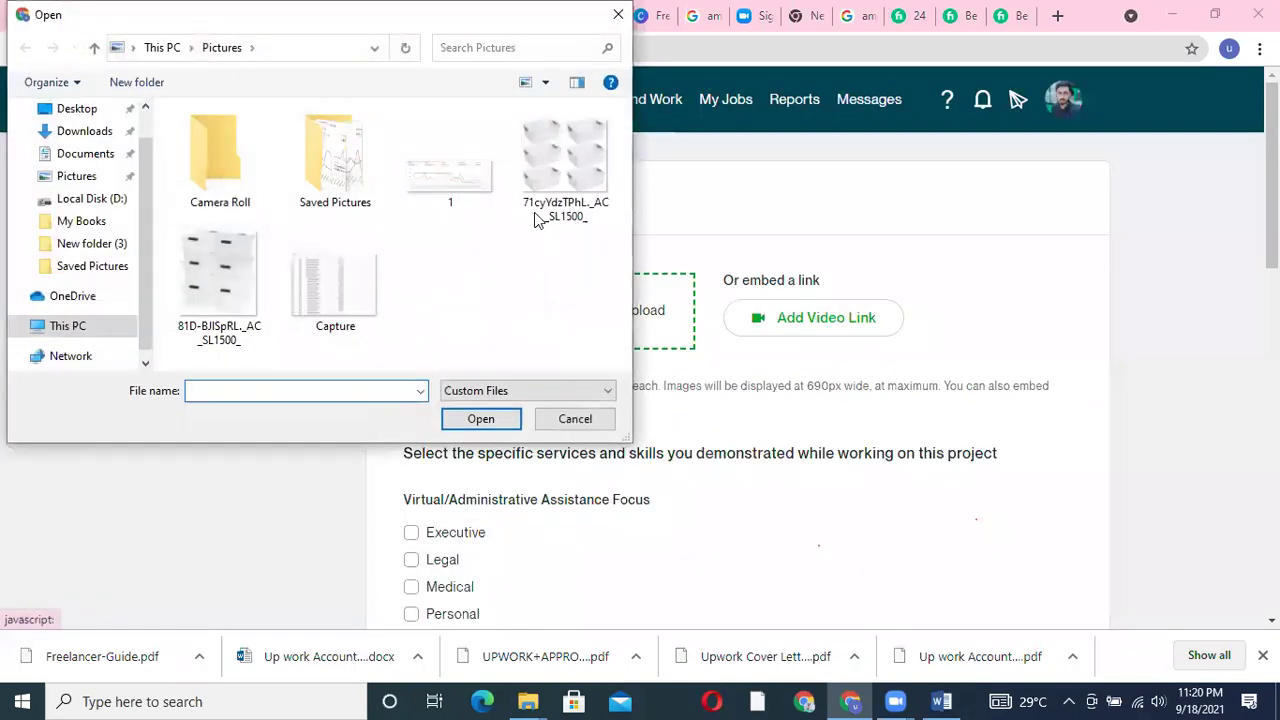
{"action": "left_click", "coordinate": [80, 176]}
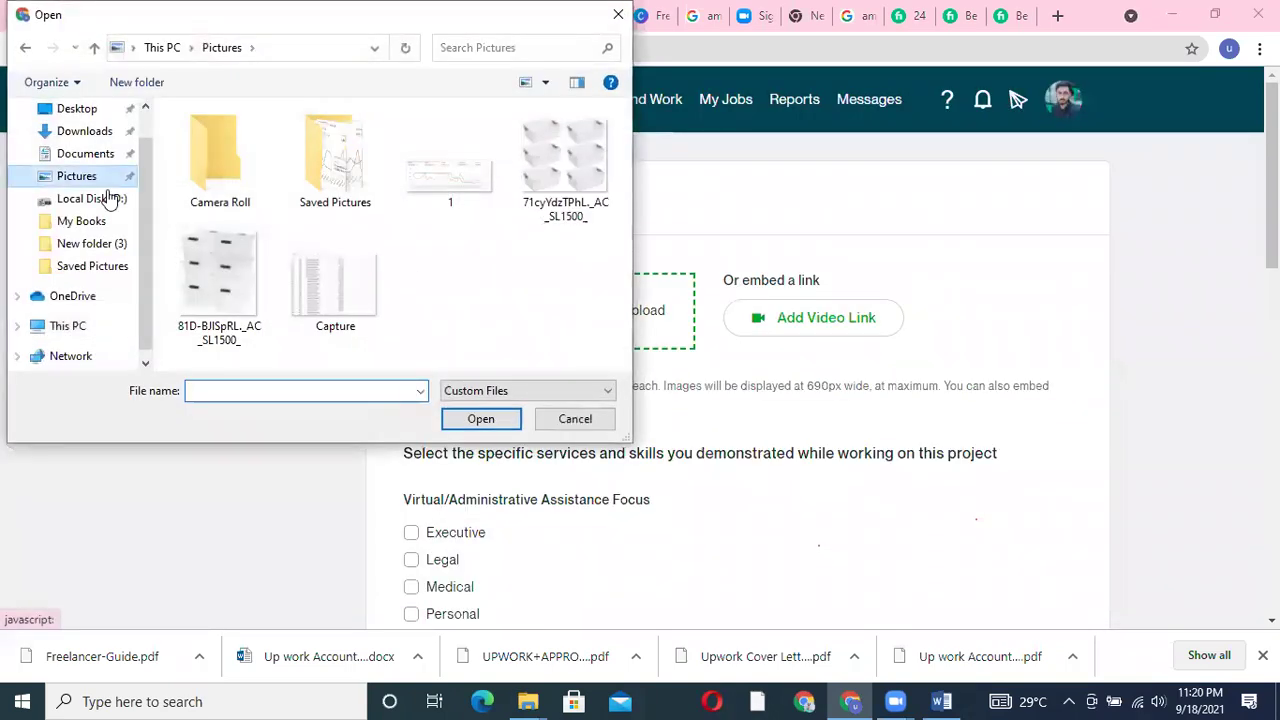
{"action": "double_click", "coordinate": [366, 214]}
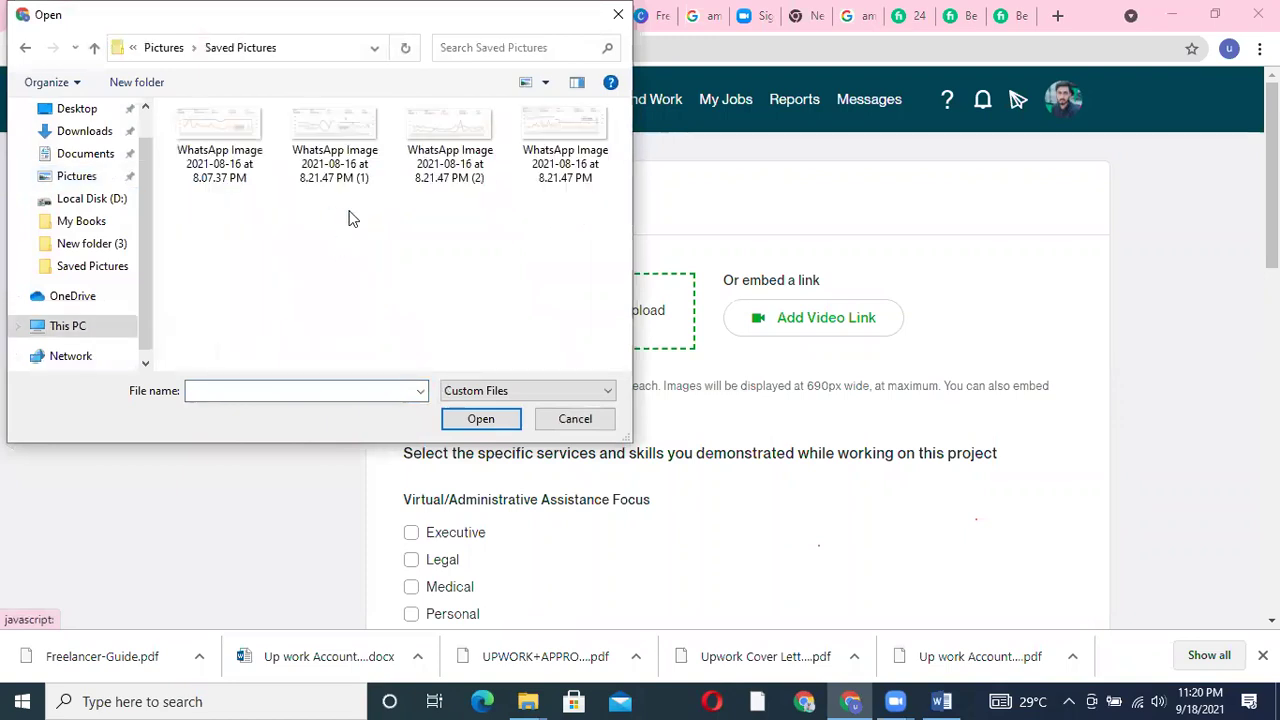
{"action": "left_click", "coordinate": [340, 160]}
{"action": "right_click", "coordinate": [335, 150]}
{"action": "key", "text": "Escape"}
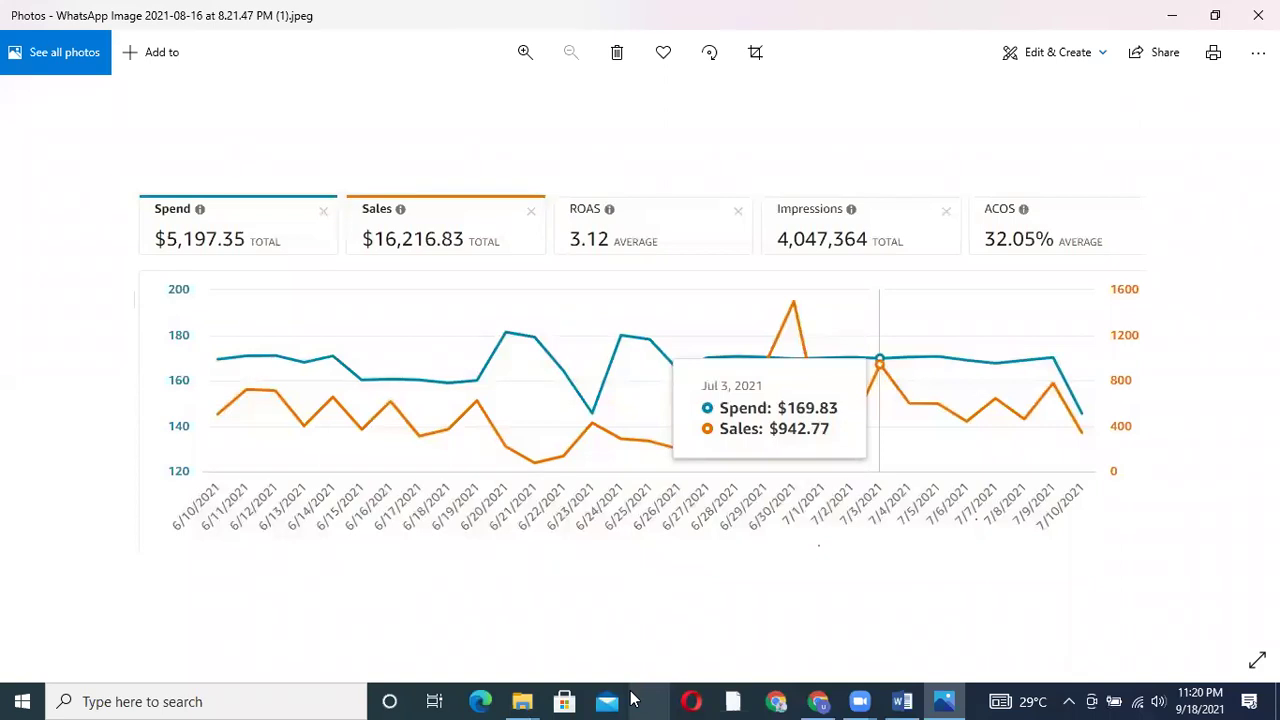
{"action": "key", "text": "Right"}
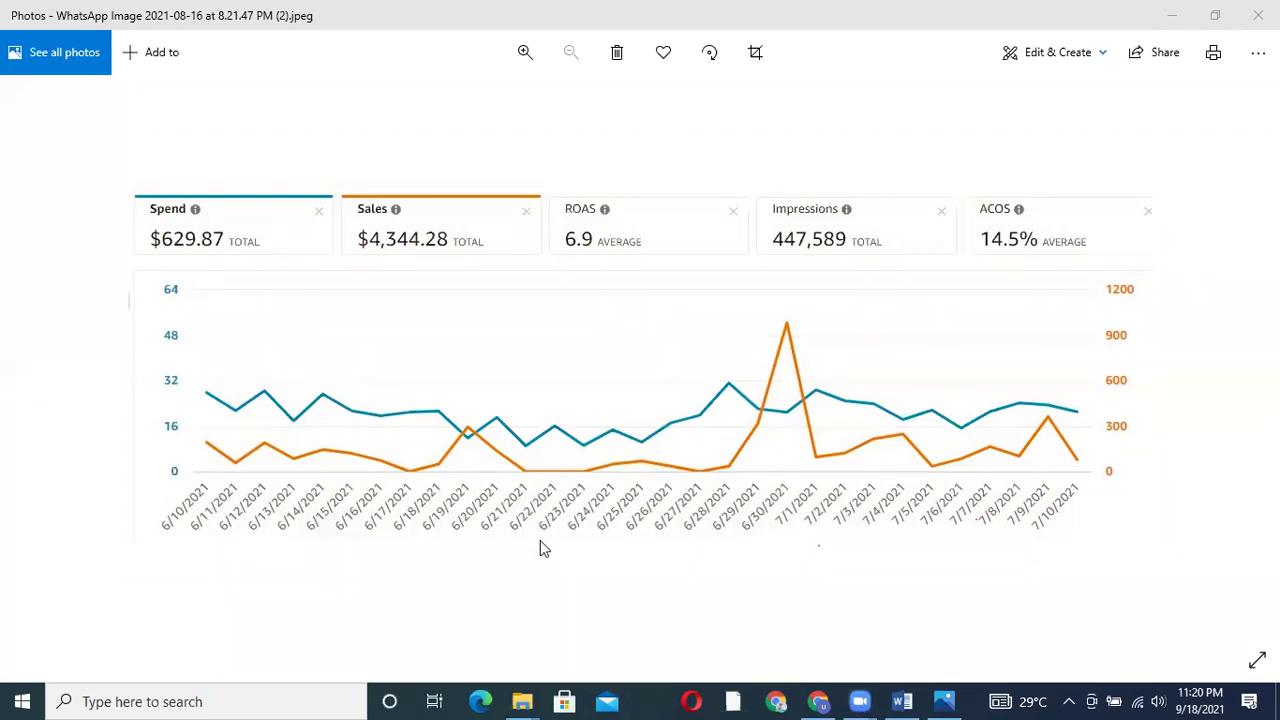
{"action": "left_click", "coordinate": [1258, 14]}
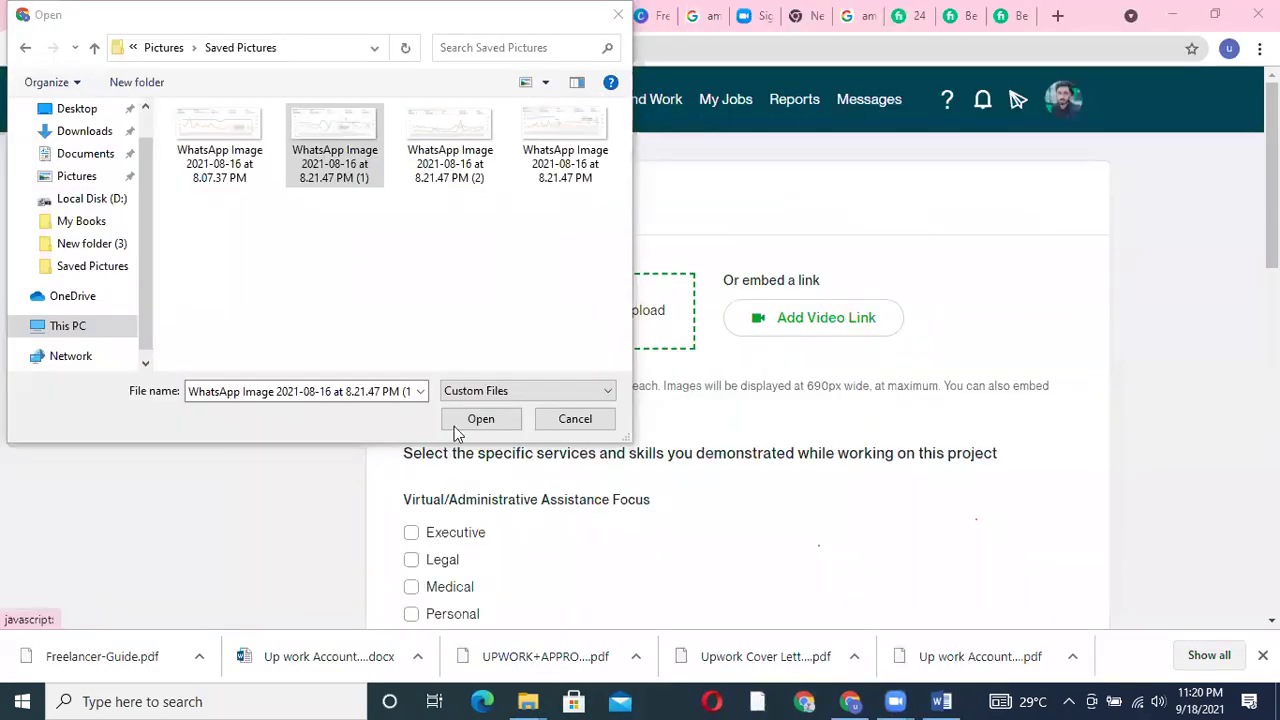
{"action": "double_click", "coordinate": [355, 145]}
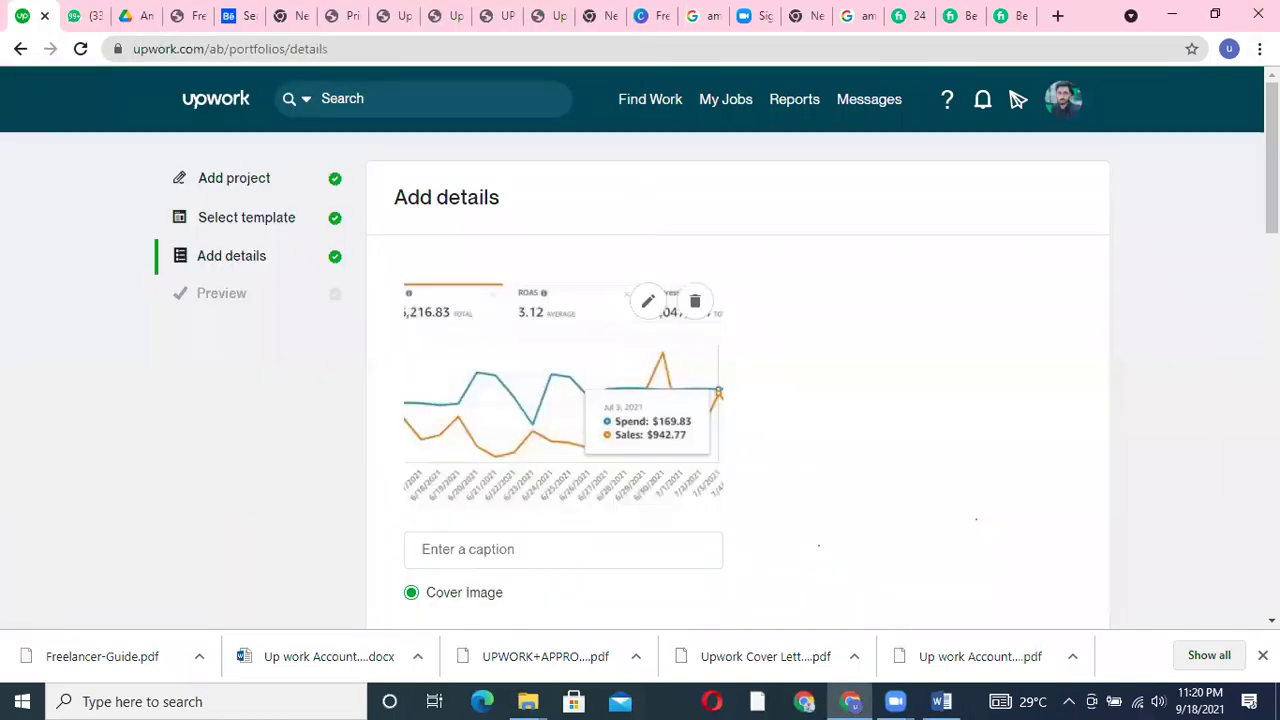
Add "WhatsApp Image 2021-08-16 at 8.07.37 PM" as the second project image, leaving both captions blank
{"action": "scroll", "coordinate": [640, 350], "scroll_direction": "down", "scroll_amount": 3}
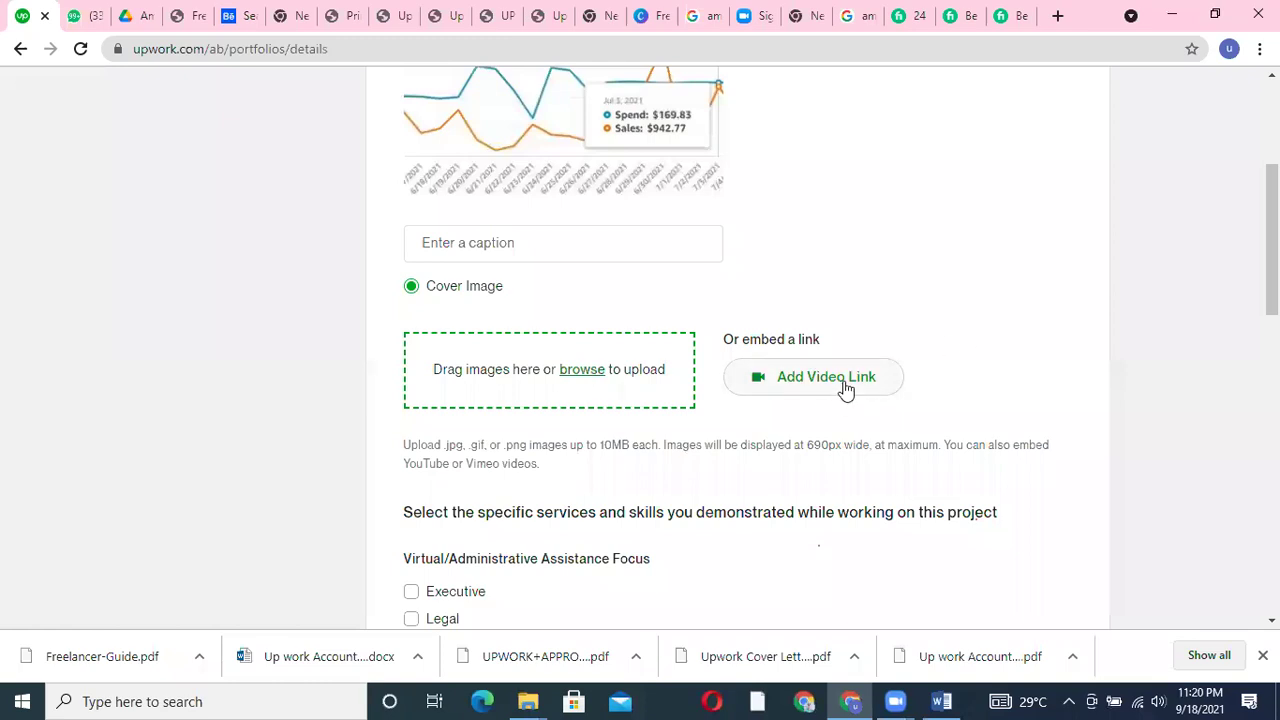
{"action": "left_click", "coordinate": [582, 369]}
{"action": "double_click", "coordinate": [220, 171]}
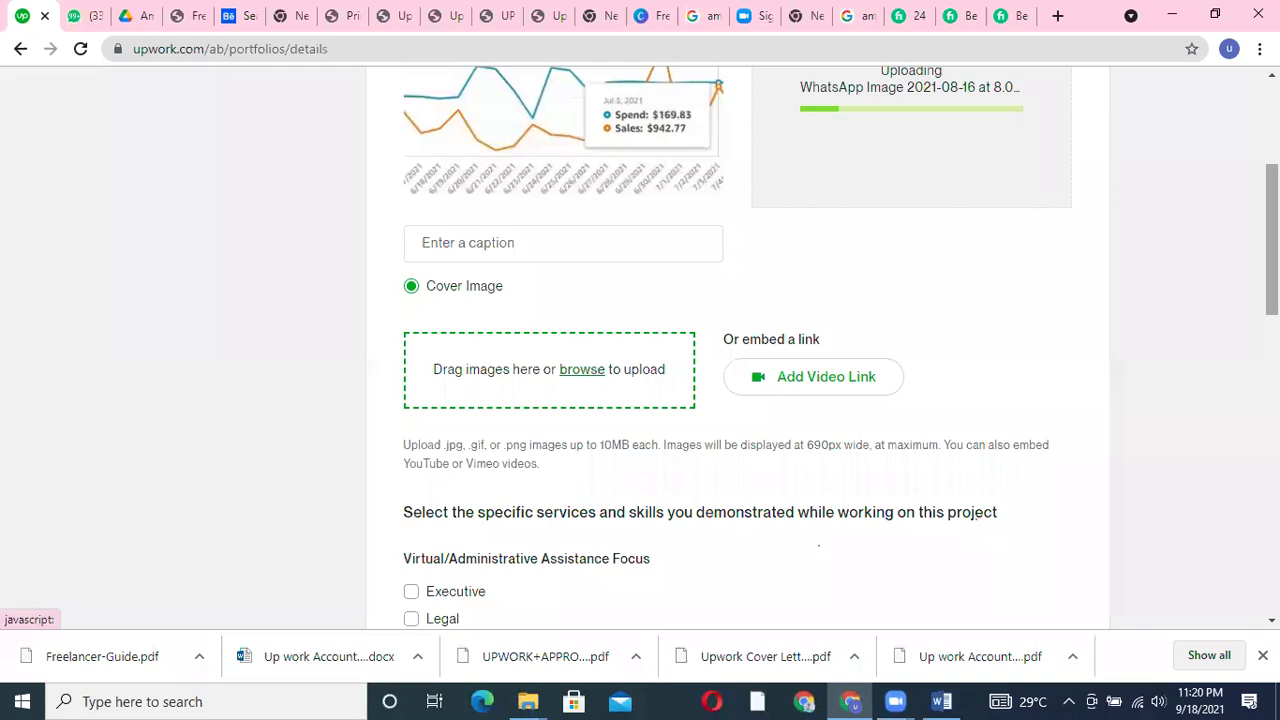
{"action": "left_click", "coordinate": [526, 237]}
{"action": "left_click", "coordinate": [923, 246]}
Review the project's assistance skills options and its deliverables, URL and description fields without filling them in
{"action": "left_click_drag", "start_coordinate": [1272, 240], "coordinate": [1272, 368]}
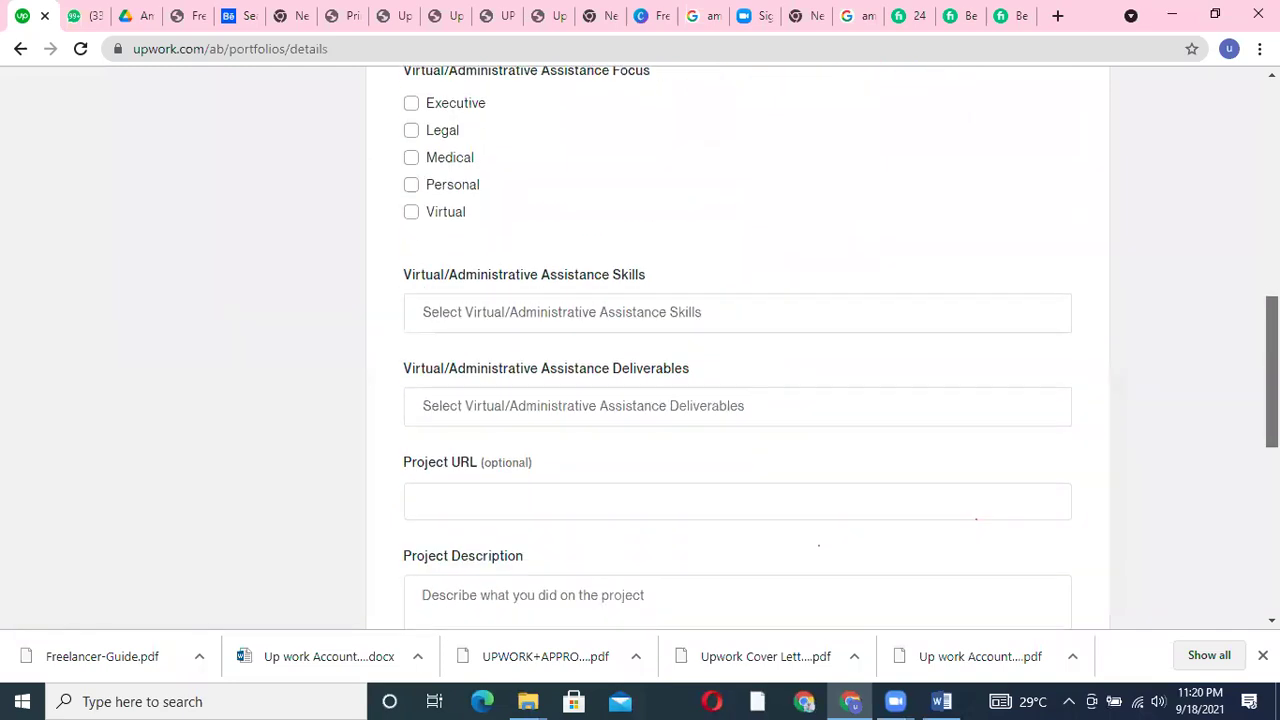
{"action": "left_click", "coordinate": [559, 312]}
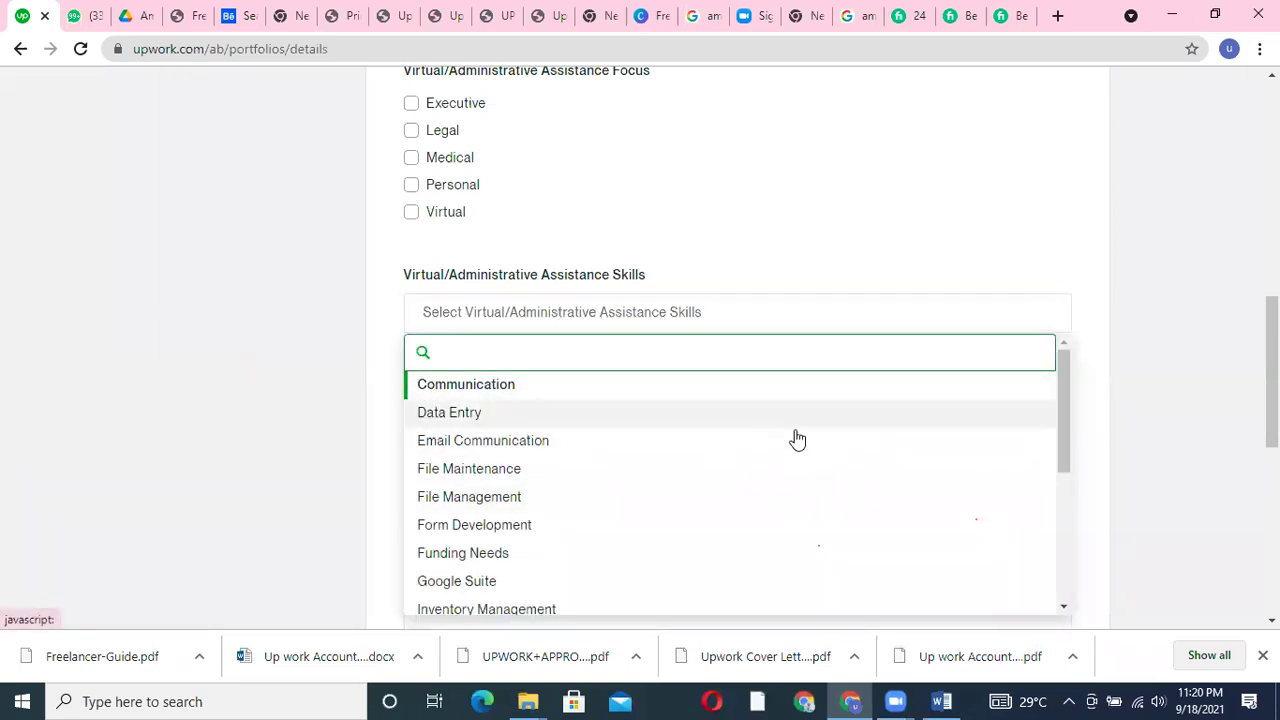
{"action": "left_click", "coordinate": [1214, 360]}
{"action": "scroll", "coordinate": [737, 400], "scroll_direction": "down", "scroll_amount": 2}
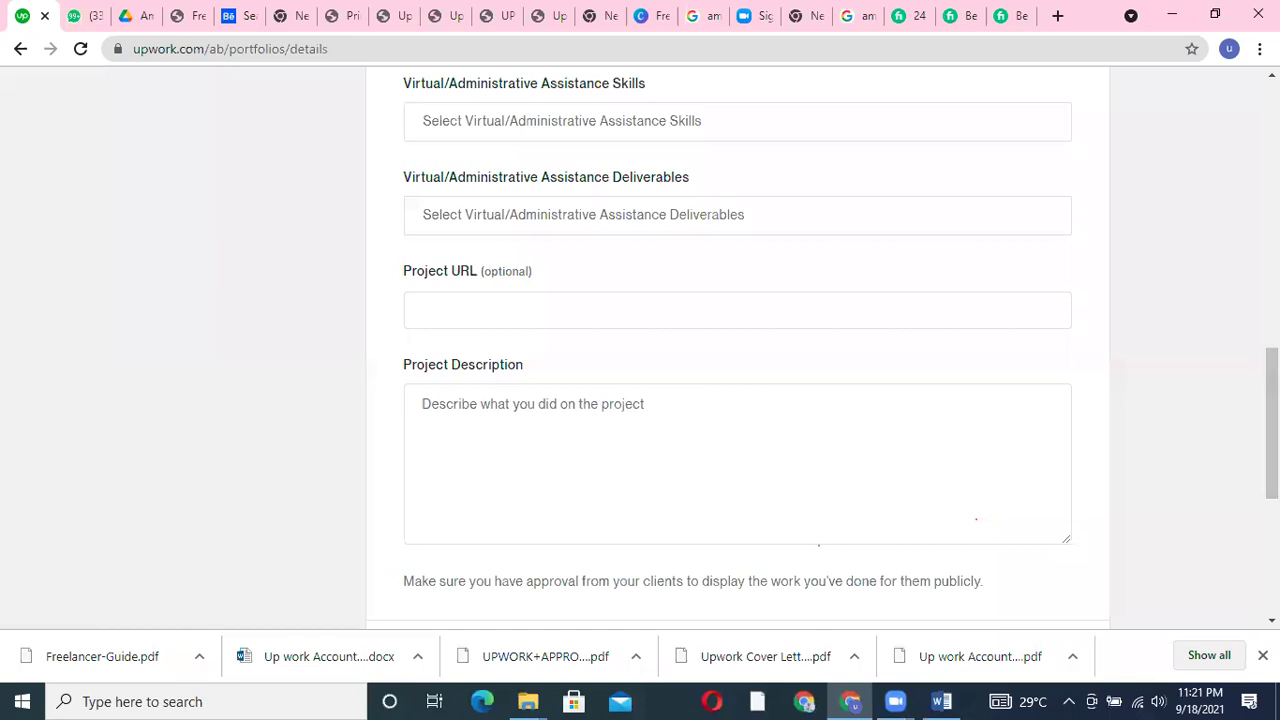
{"action": "scroll", "coordinate": [737, 350], "scroll_direction": "up", "scroll_amount": 10}
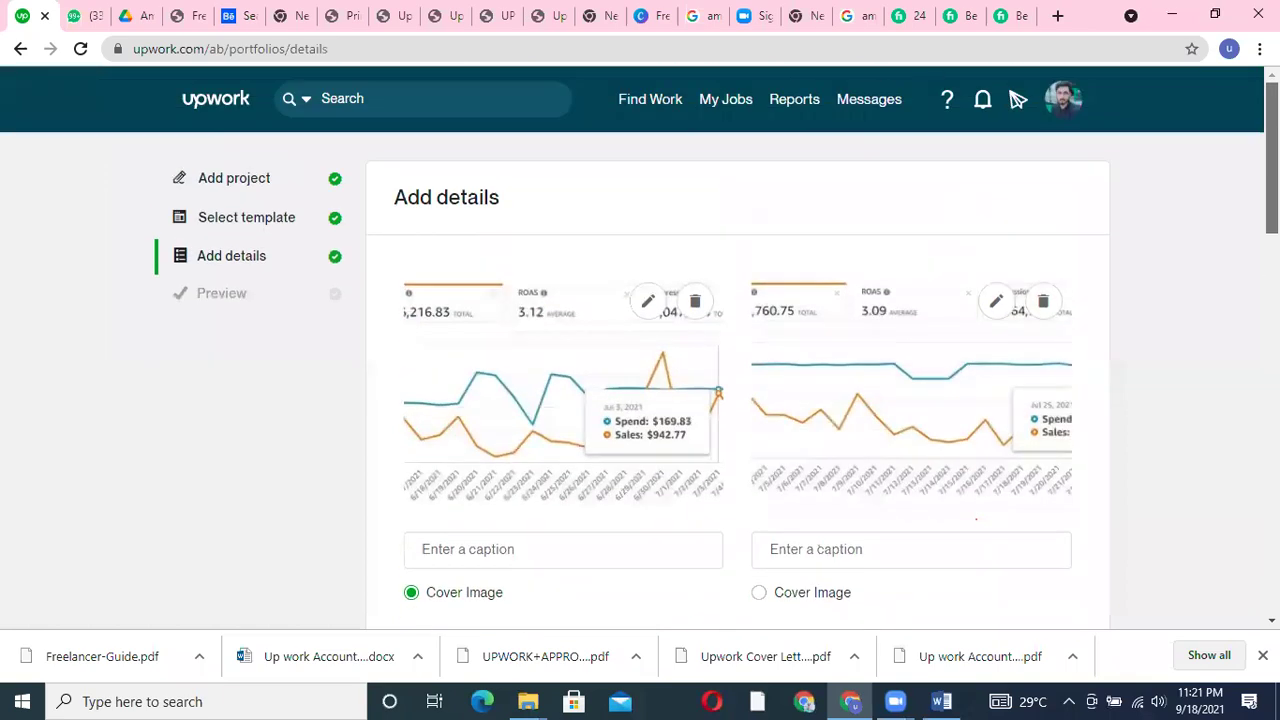
Back out of the portfolio project without saving it and return to the freelancer profile
{"action": "left_click", "coordinate": [20, 49]}
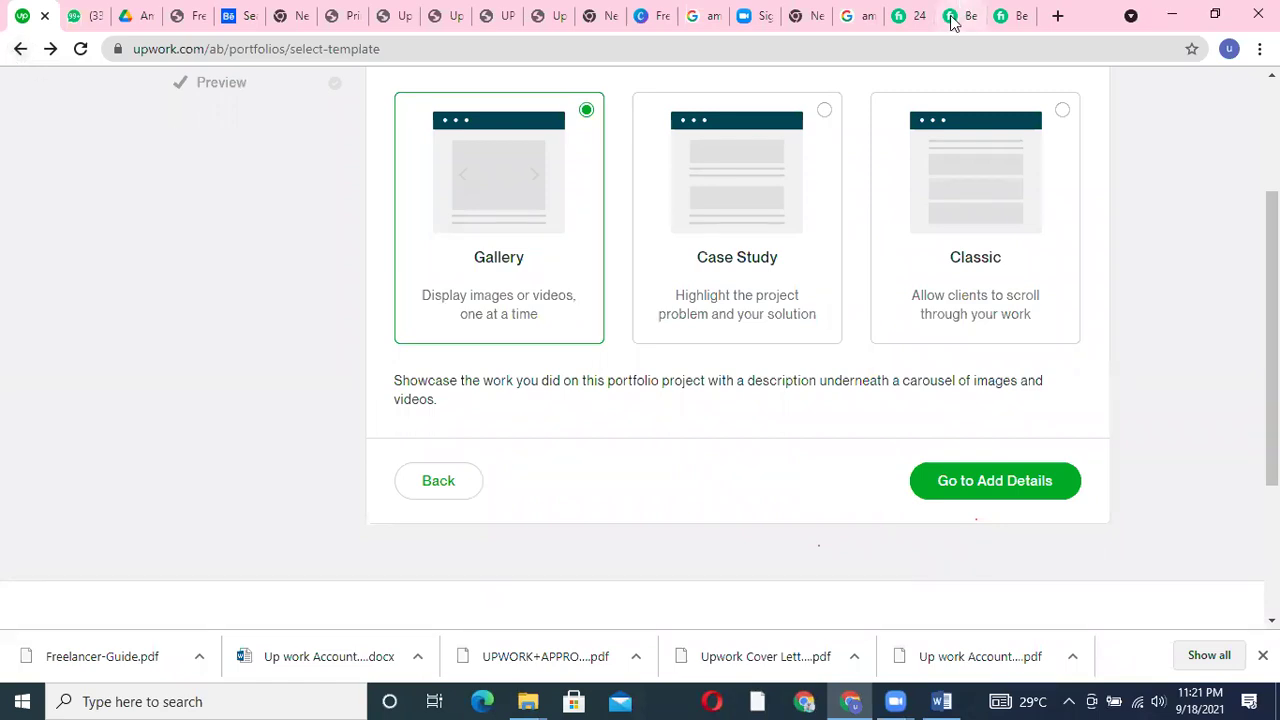
{"action": "scroll", "coordinate": [1018, 99], "scroll_direction": "up", "scroll_amount": 2}
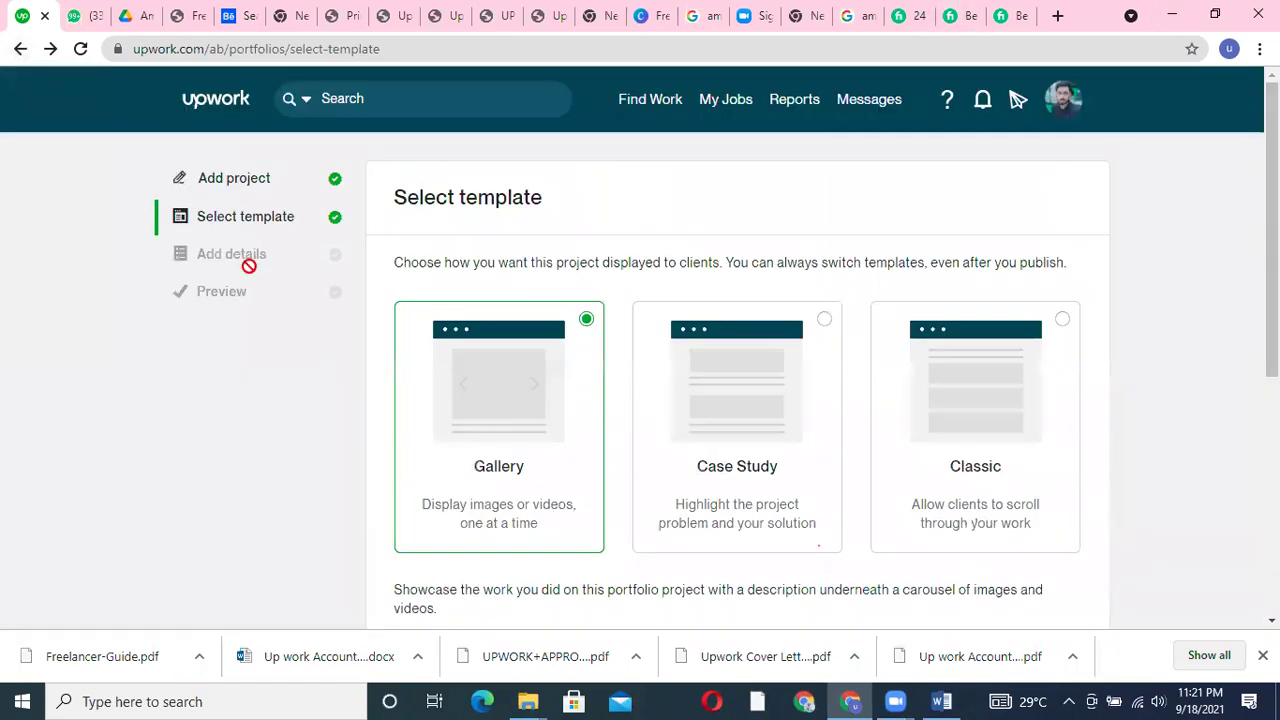
{"action": "left_click", "coordinate": [20, 50]}
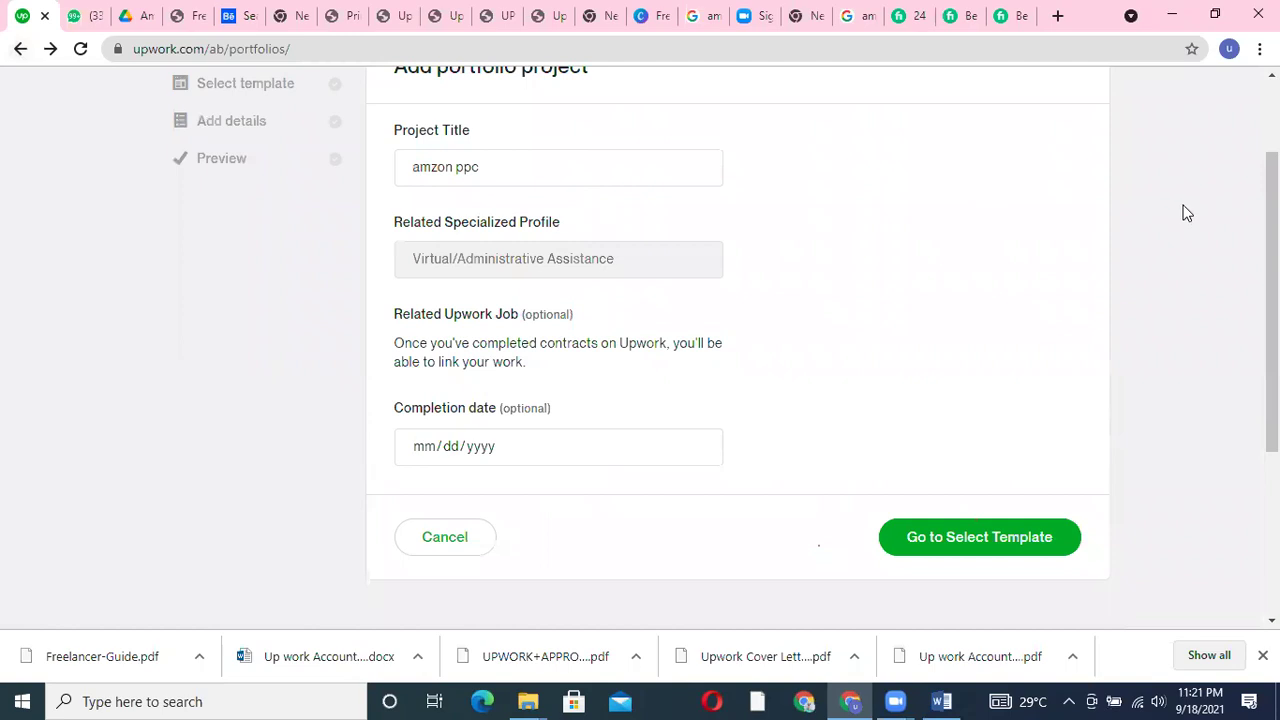
{"action": "scroll", "coordinate": [1271, 300], "scroll_direction": "down", "scroll_amount": 3}
{"action": "scroll", "coordinate": [79, 181], "scroll_direction": "up", "scroll_amount": 5}
{"action": "left_click", "coordinate": [20, 49]}
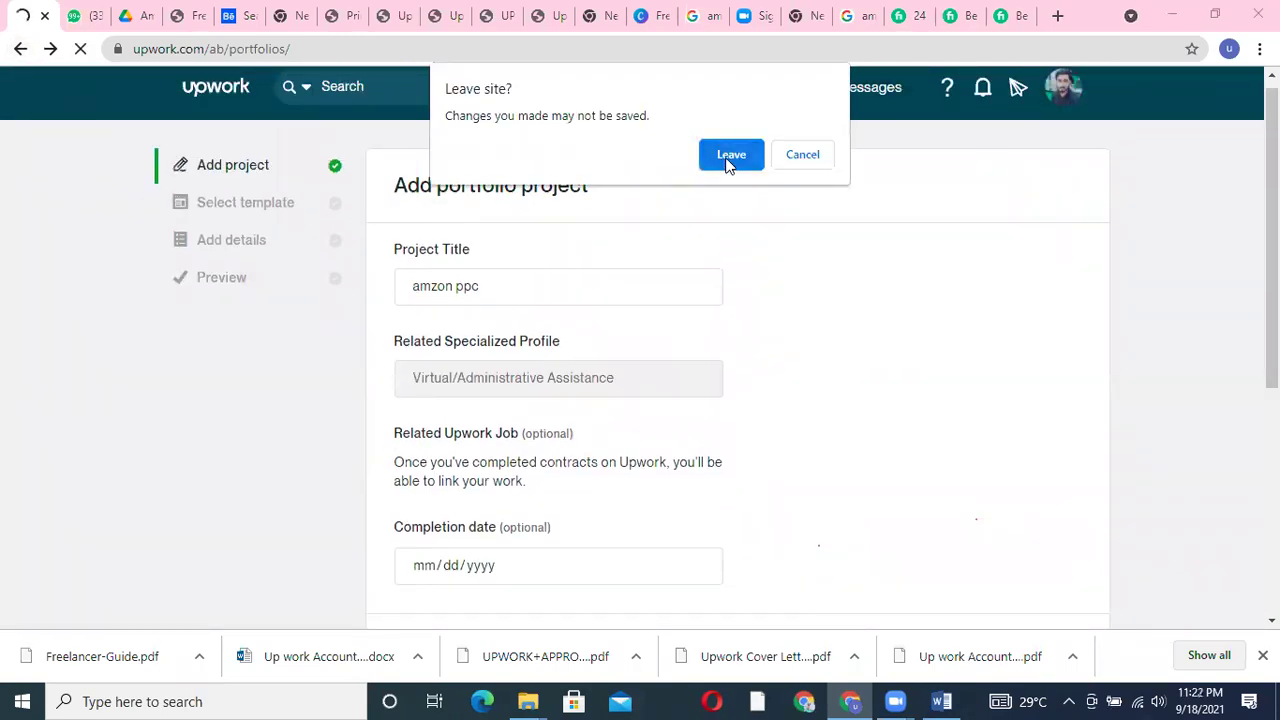
{"action": "left_click", "coordinate": [729, 157]}
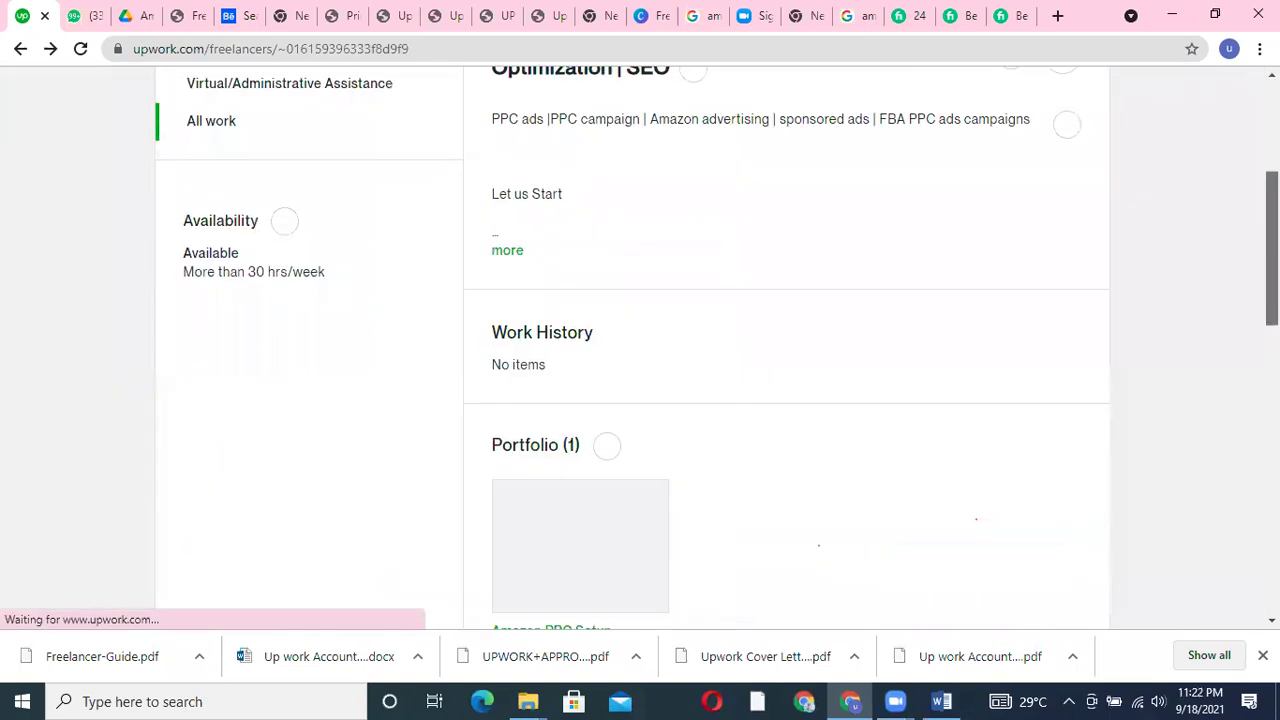
Review the profile's Skills, Project Catalog, Testimonials and Certifications sections
{"action": "scroll", "coordinate": [640, 350], "scroll_direction": "down", "scroll_amount": 5}
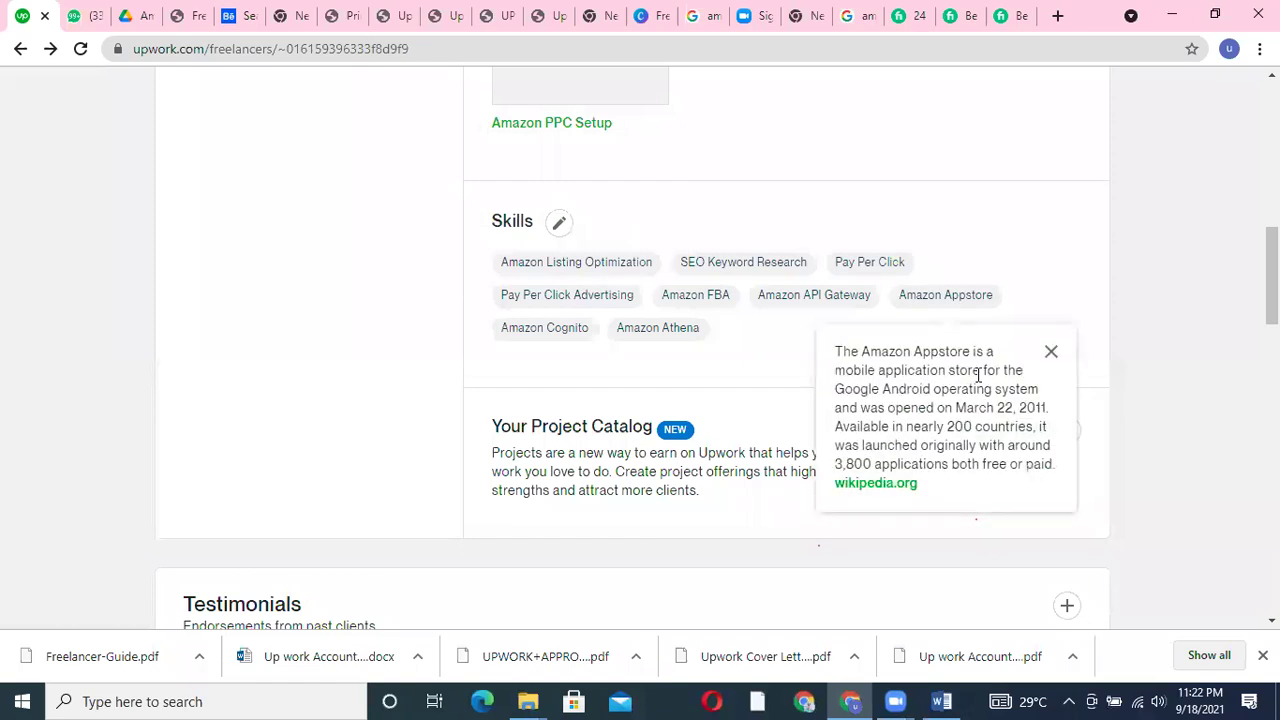
{"action": "scroll", "coordinate": [997, 378], "scroll_direction": "down", "scroll_amount": 2}
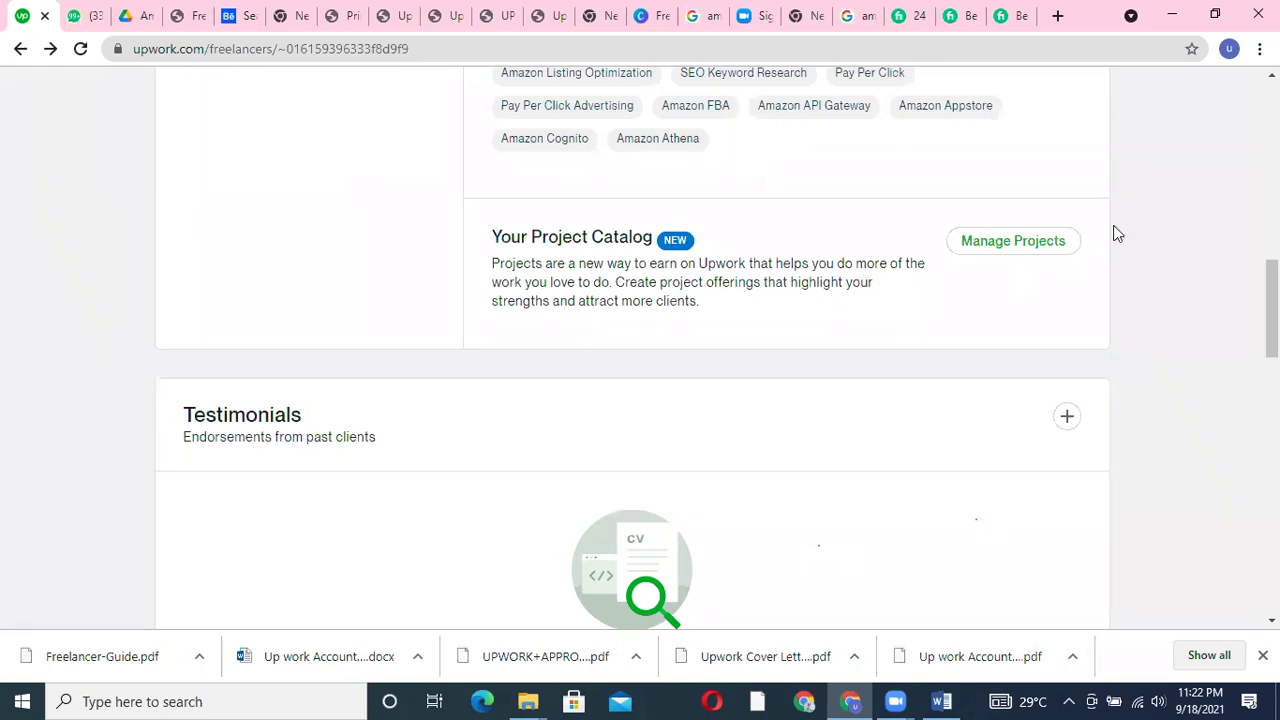
{"action": "scroll", "coordinate": [1272, 310], "scroll_direction": "down", "scroll_amount": 1}
{"action": "scroll", "coordinate": [632, 344], "scroll_direction": "down", "scroll_amount": 6}
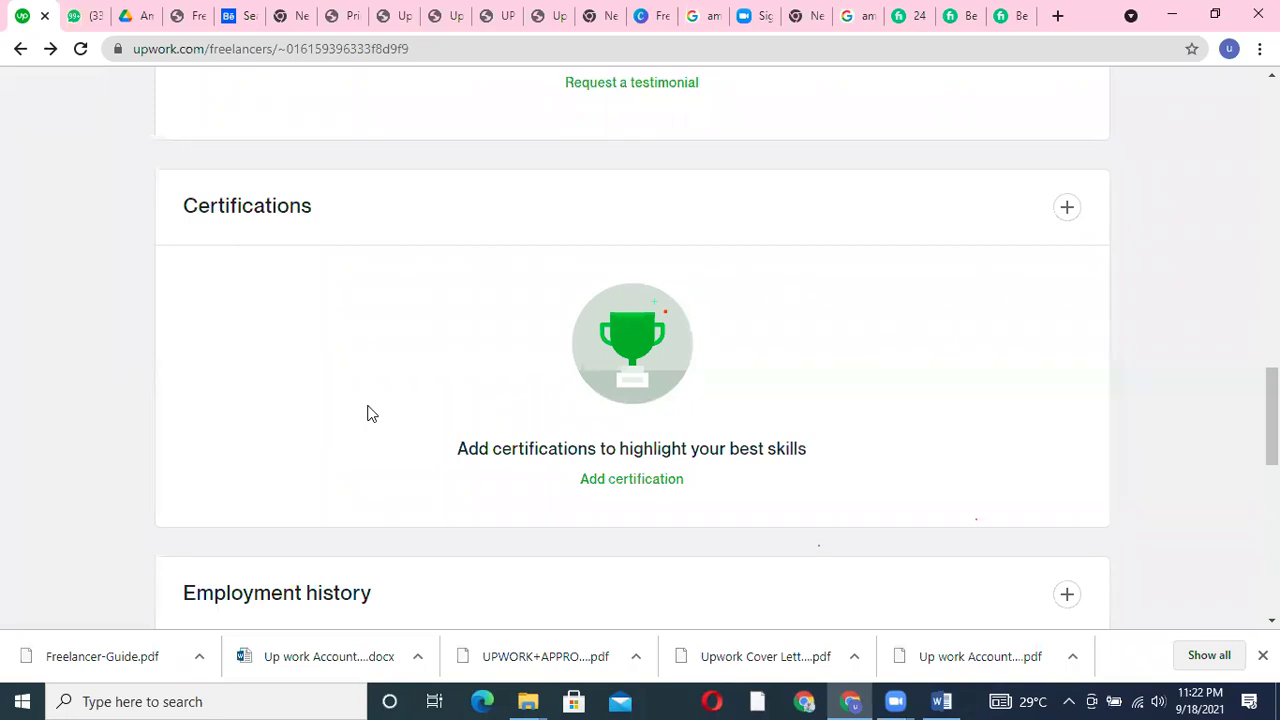
Switch to the "amazon va certification" image results and view the sample certificate of completion
{"action": "left_click", "coordinate": [866, 9]}
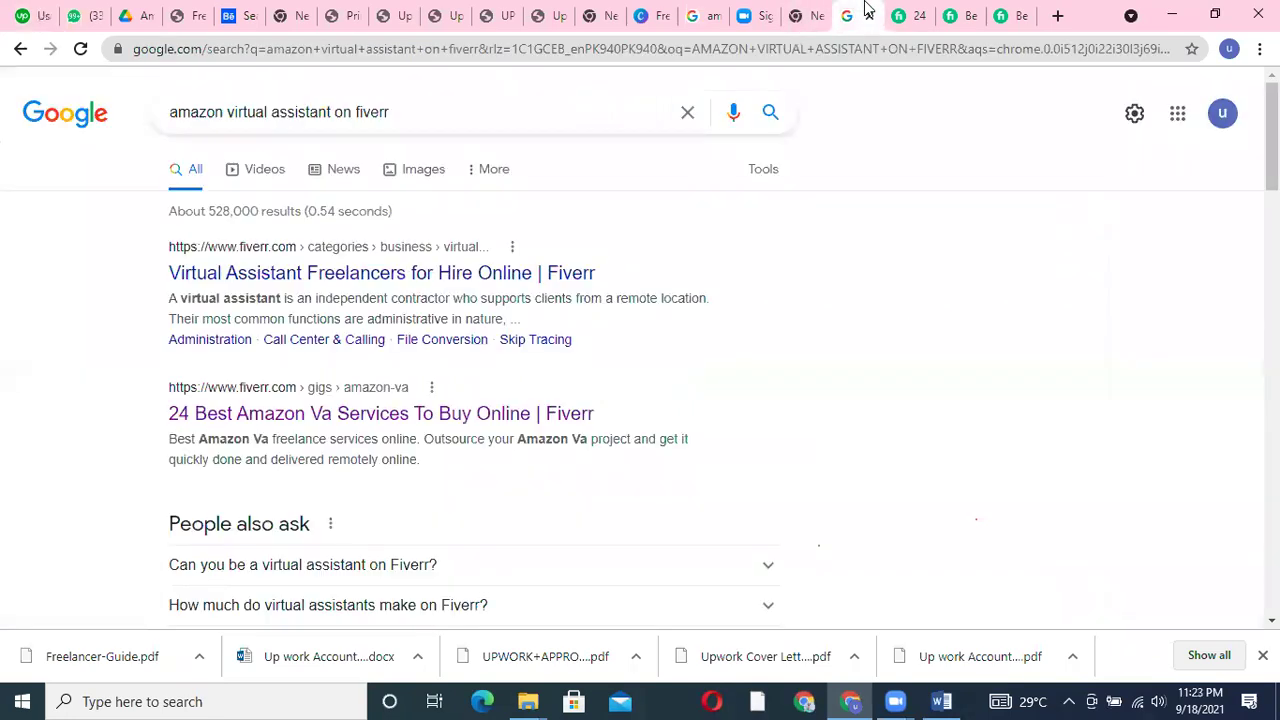
{"action": "key", "text": "ctrl+shift+Tab"}
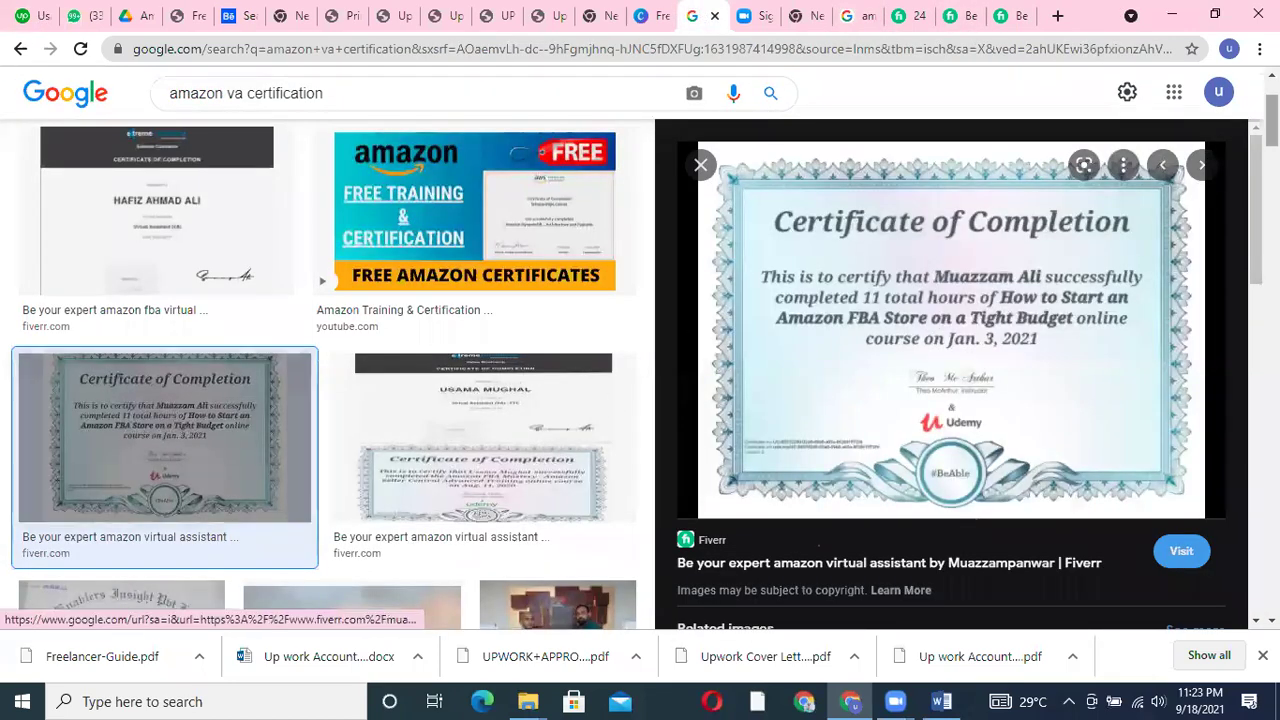
{"action": "scroll", "coordinate": [640, 370], "scroll_direction": "up", "scroll_amount": 2}
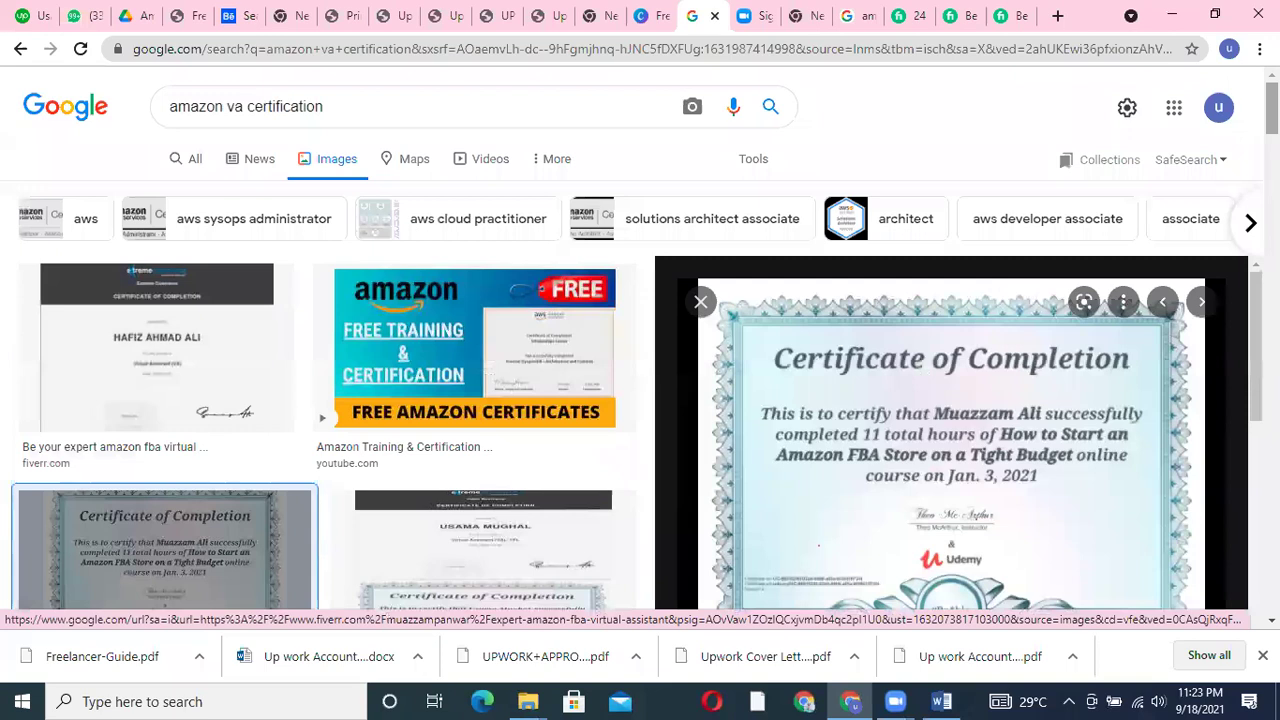
Look through the open reference pages, including the Canva certificate templates and the Up work Account Approval PDF
{"action": "left_click", "coordinate": [915, 10]}
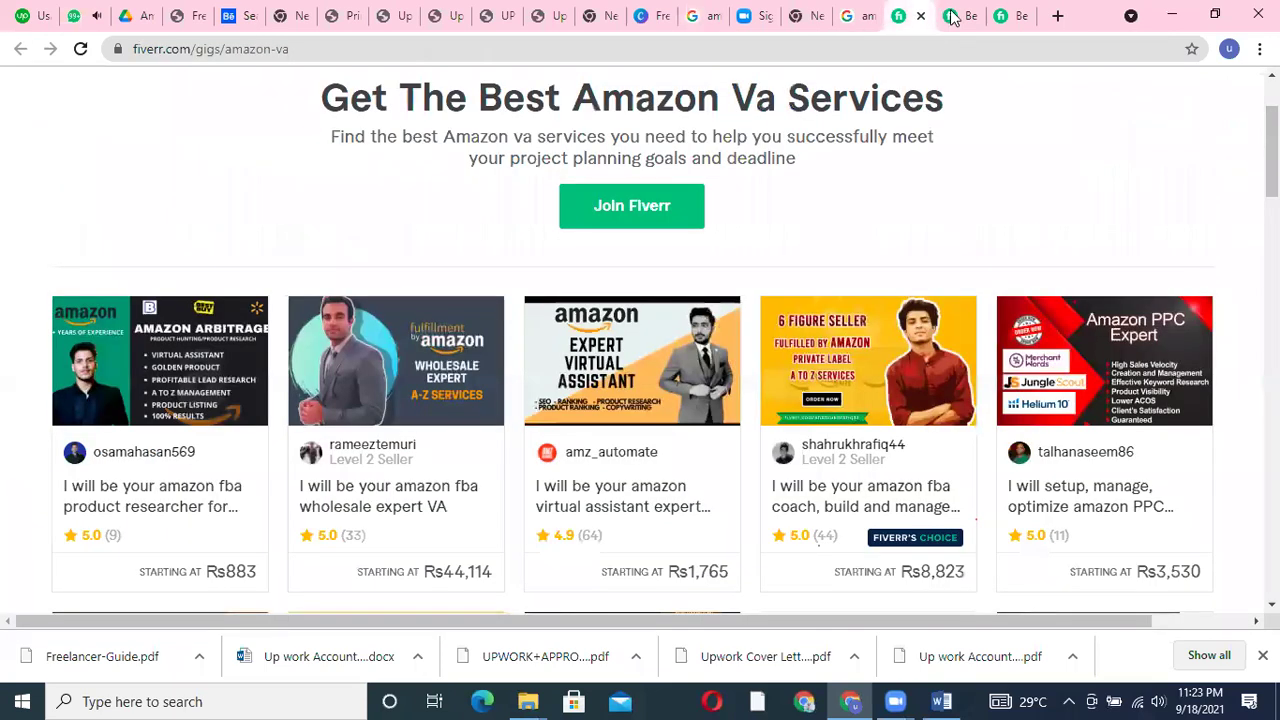
{"action": "left_click", "coordinate": [857, 10]}
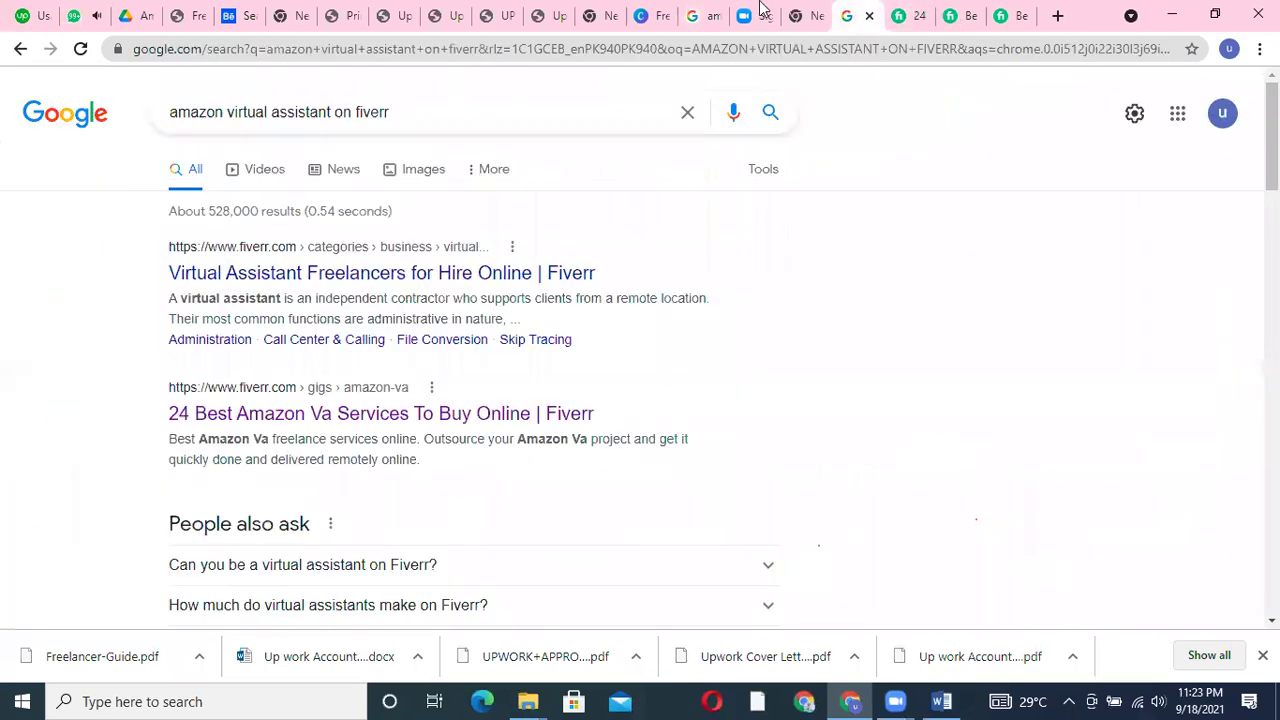
{"action": "left_click", "coordinate": [765, 12]}
{"action": "left_click", "coordinate": [598, 12]}
{"action": "left_click", "coordinate": [657, 10]}
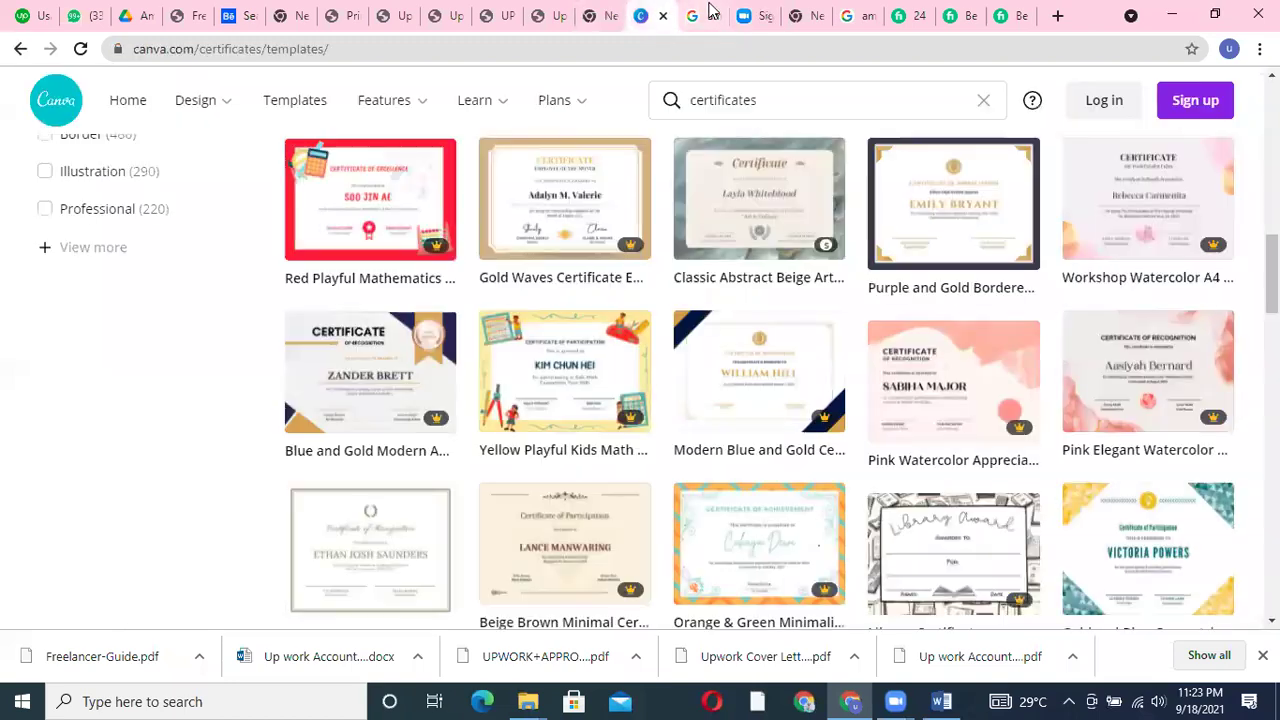
{"action": "left_click", "coordinate": [558, 12]}
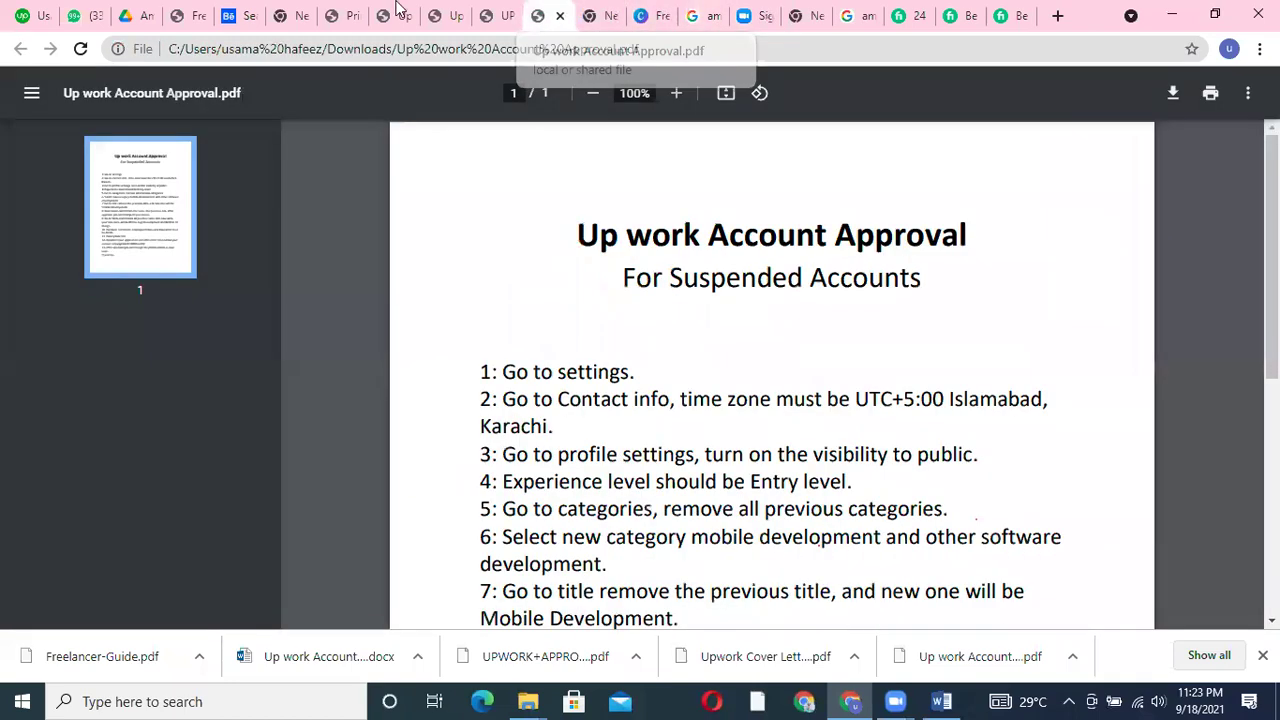
{"action": "left_click", "coordinate": [1003, 14]}
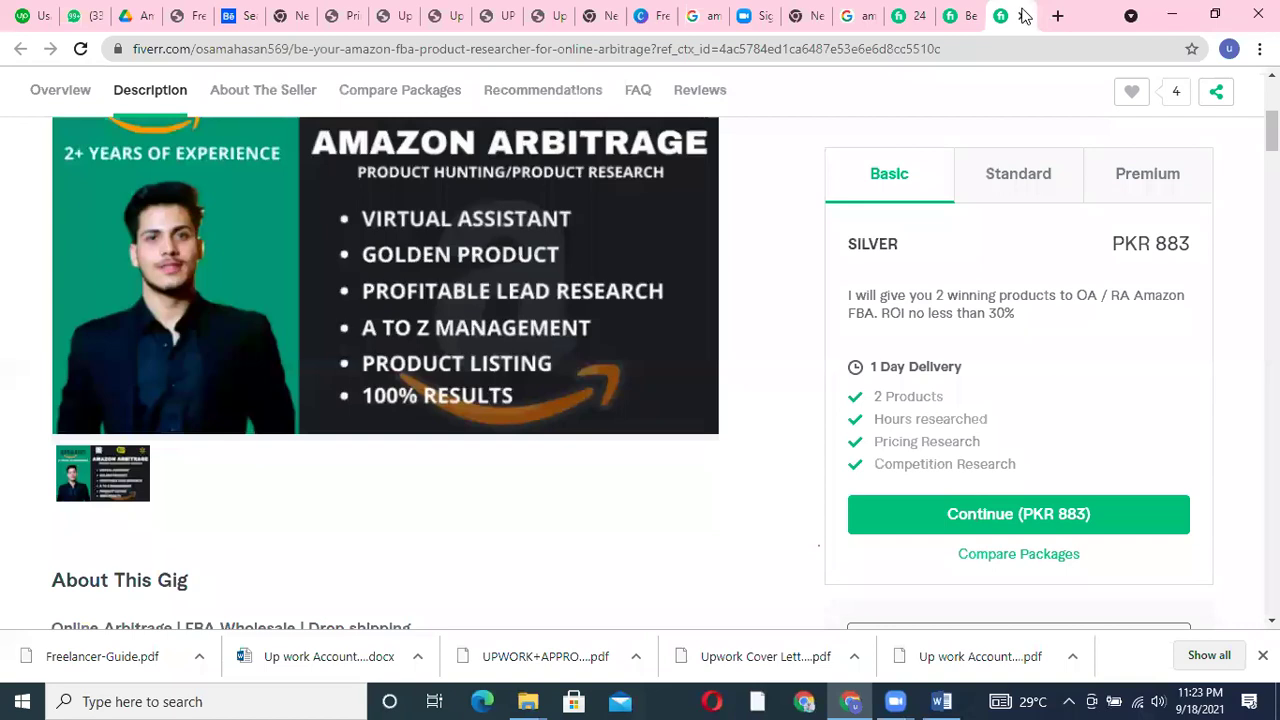
Search Google for "canva pro certification" in a new tab and open the Canva Design School courses page
{"action": "left_click", "coordinate": [1057, 15]}
{"action": "left_click", "coordinate": [240, 49]}
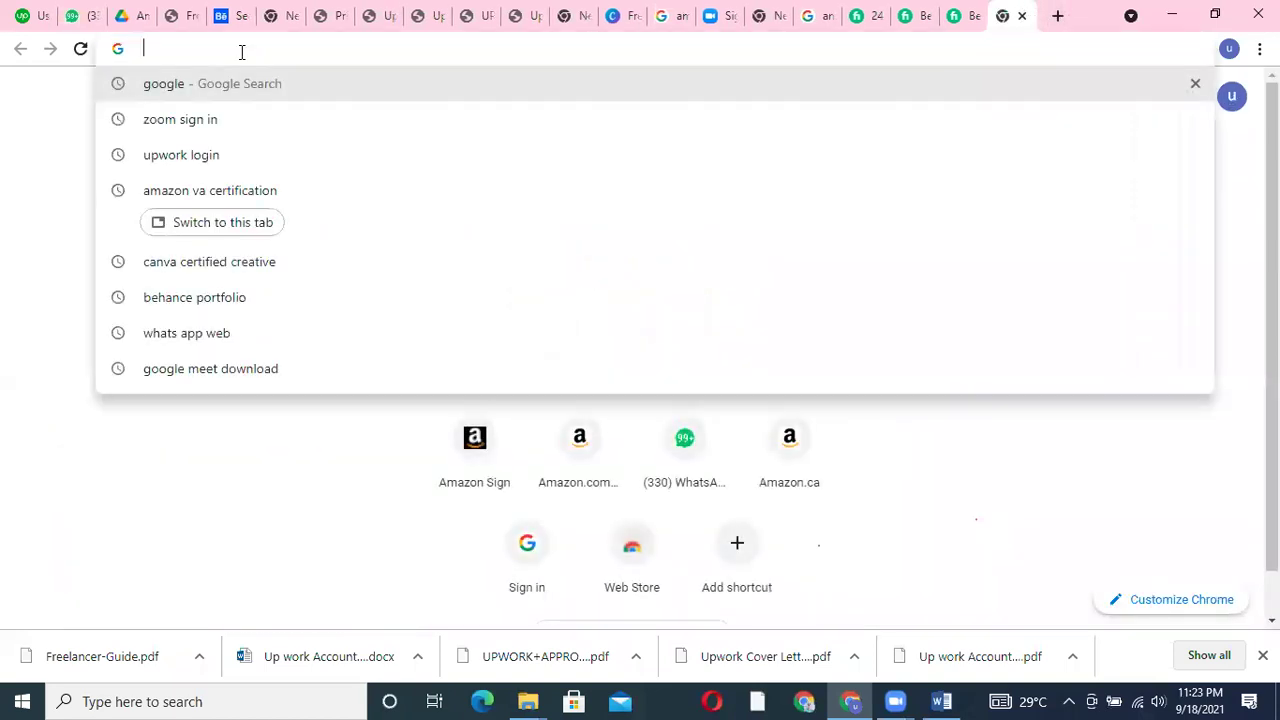
{"action": "type", "text": "CANVA PRO"}
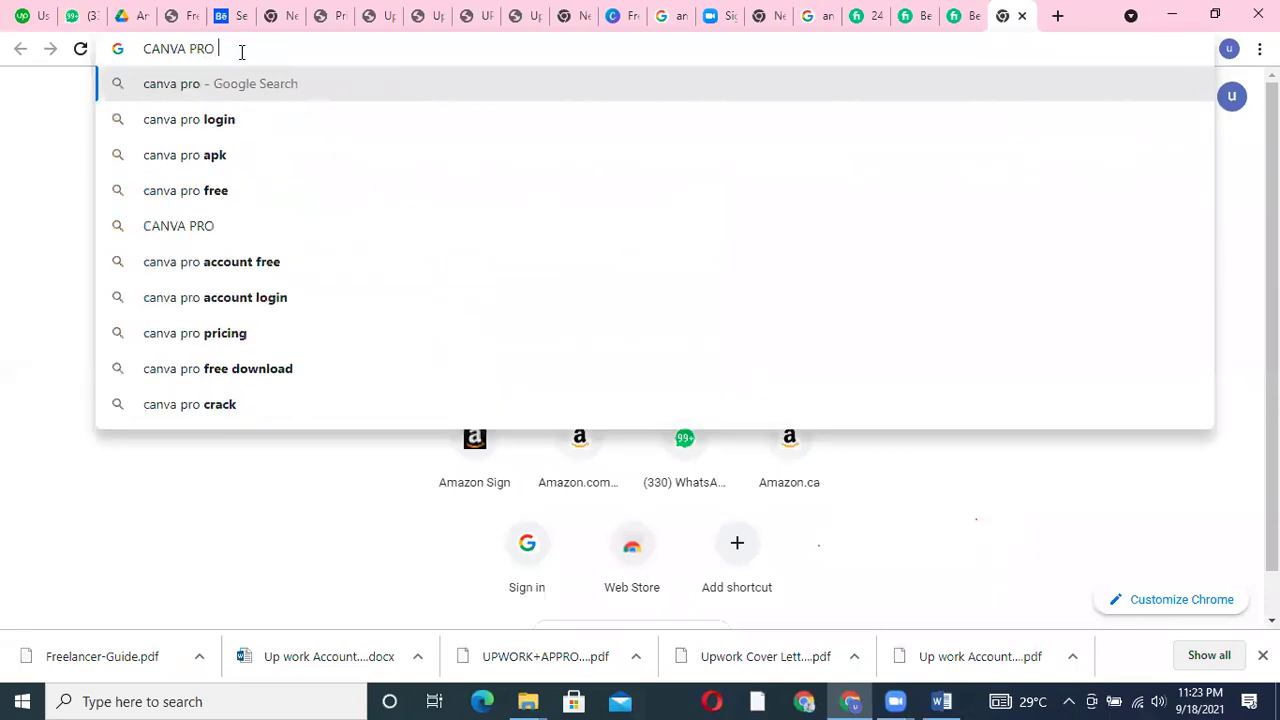
{"action": "type", "text": " CER"}
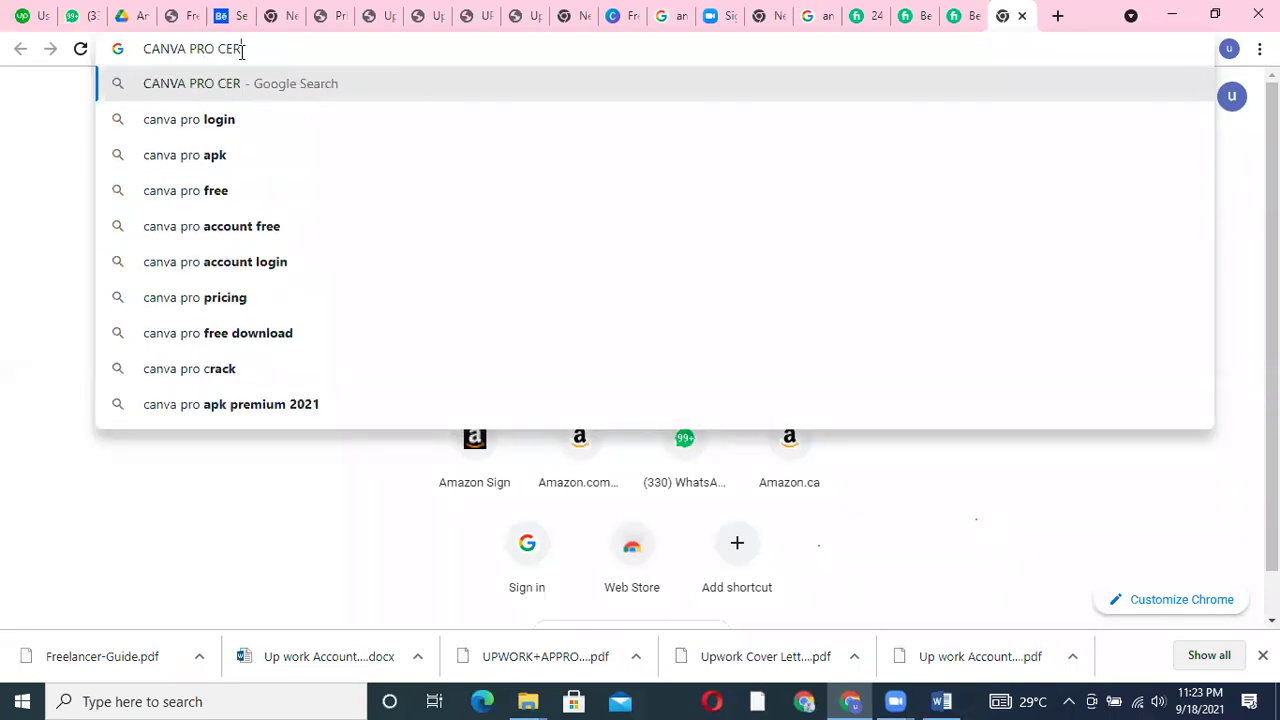
{"action": "left_click", "coordinate": [248, 116]}
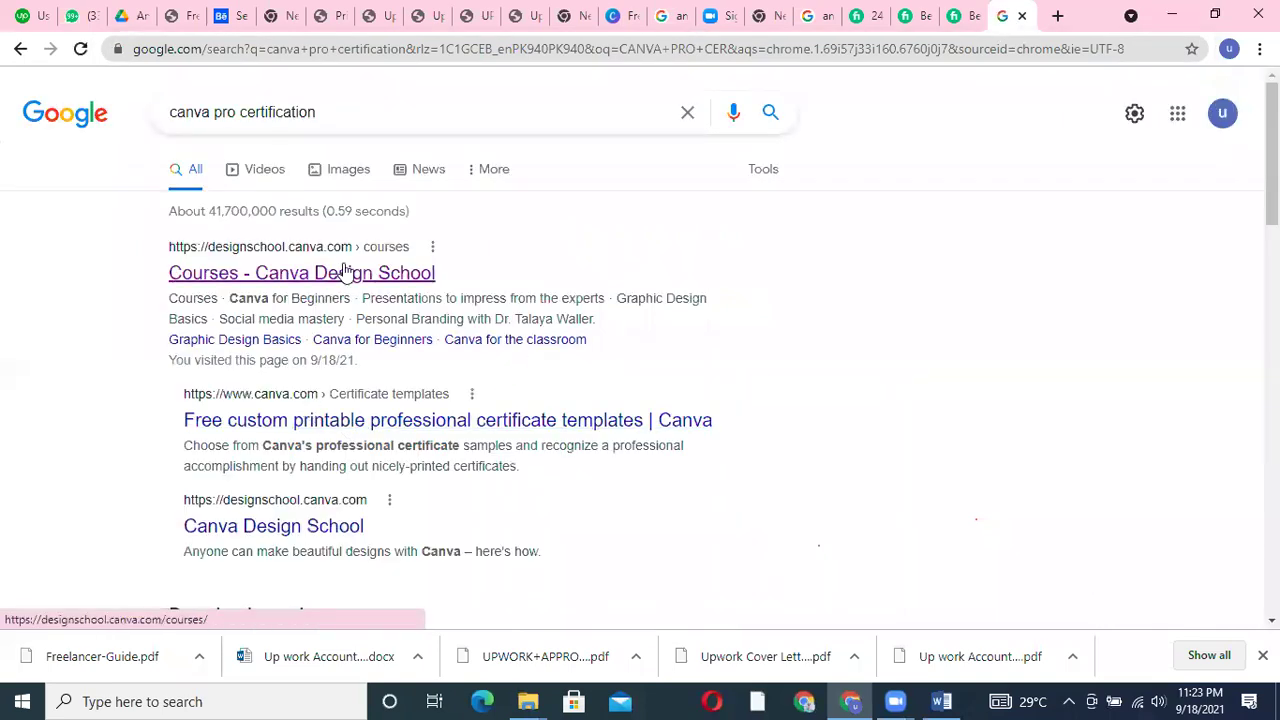
{"action": "left_click", "coordinate": [333, 283]}
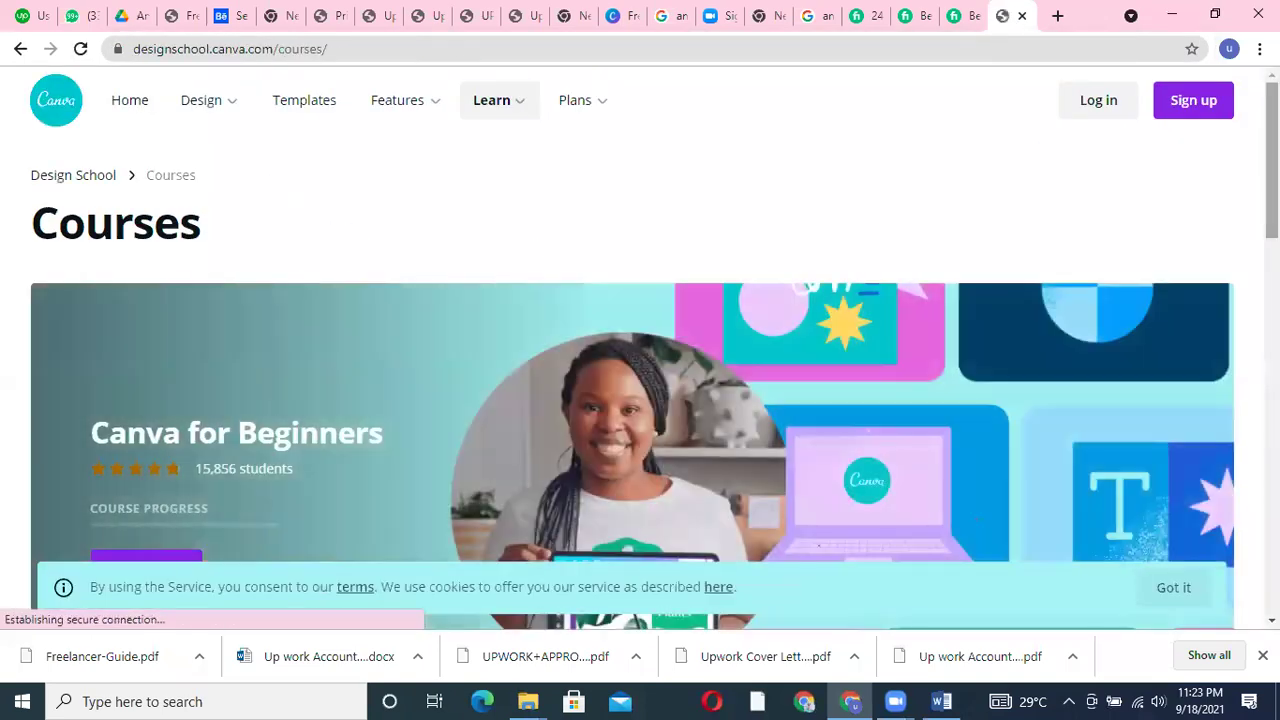
Open the Certificates category in Canva's free templates and look through the certificate designs
{"action": "left_click", "coordinate": [314, 100]}
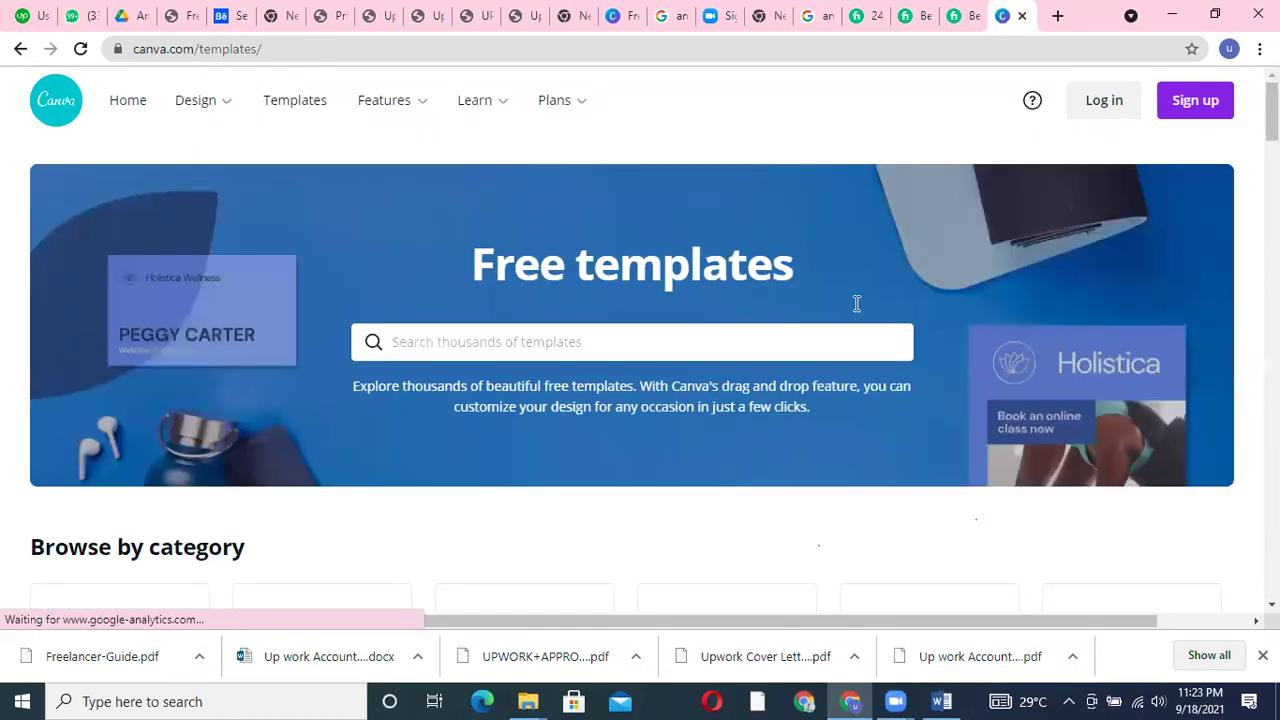
{"action": "left_click_drag", "start_coordinate": [1272, 113], "coordinate": [1272, 146]}
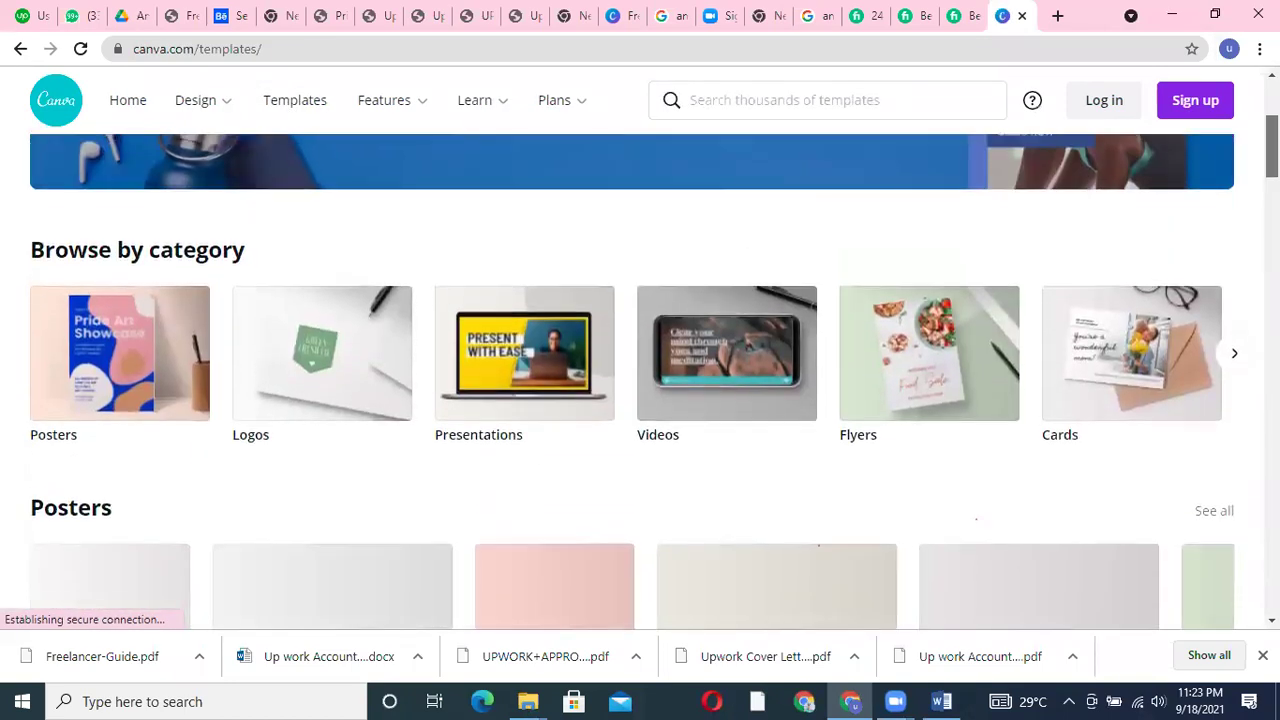
{"action": "left_click", "coordinate": [1240, 354]}
{"action": "left_click", "coordinate": [1240, 354]}
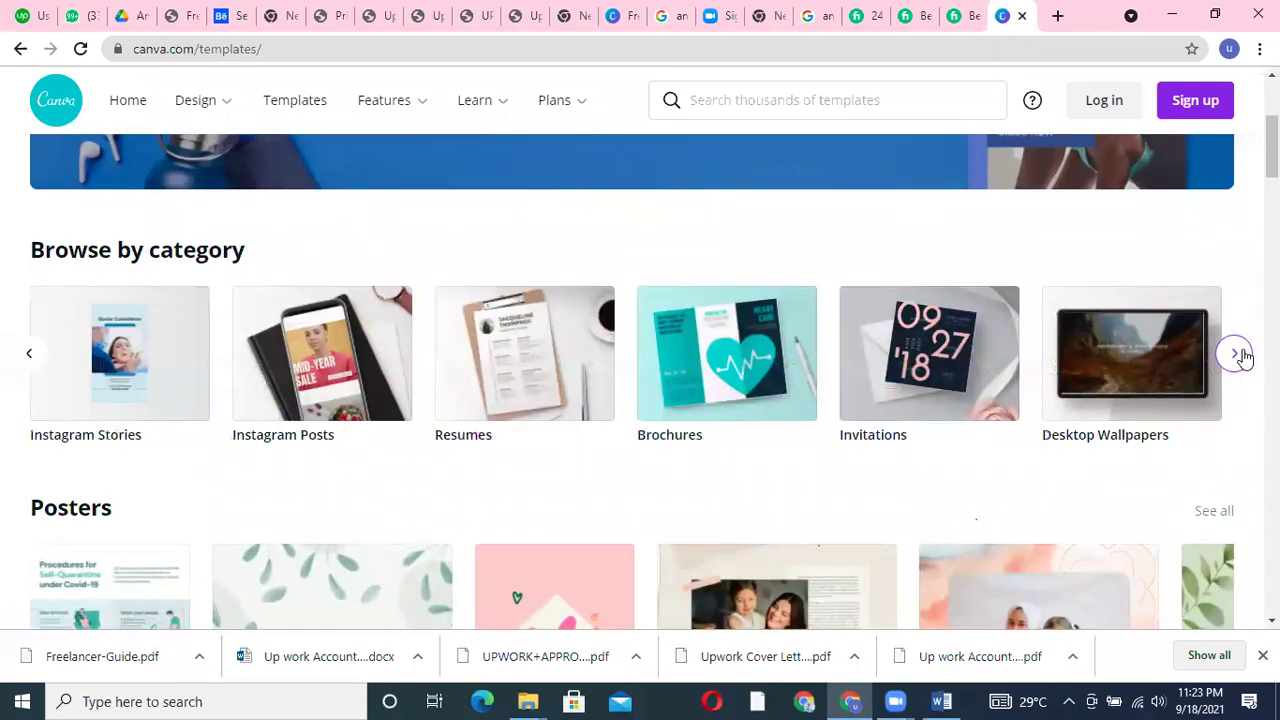
{"action": "left_click", "coordinate": [1240, 354]}
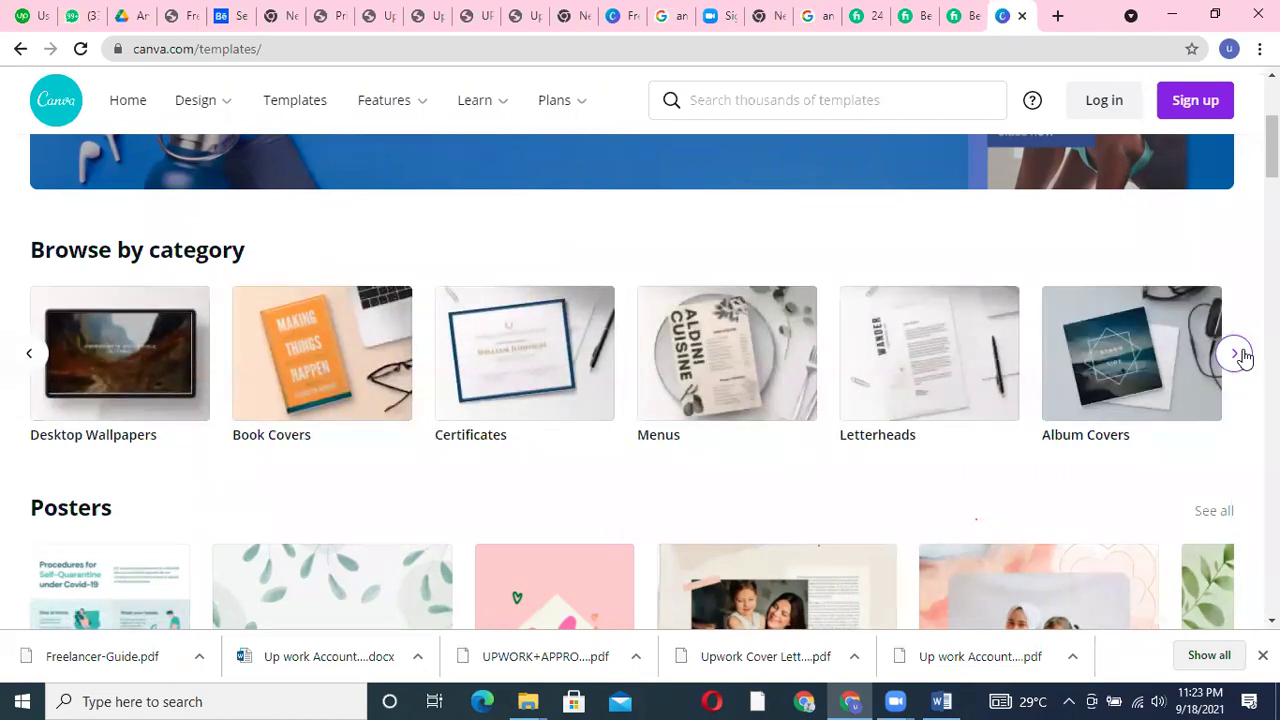
{"action": "left_click", "coordinate": [495, 384]}
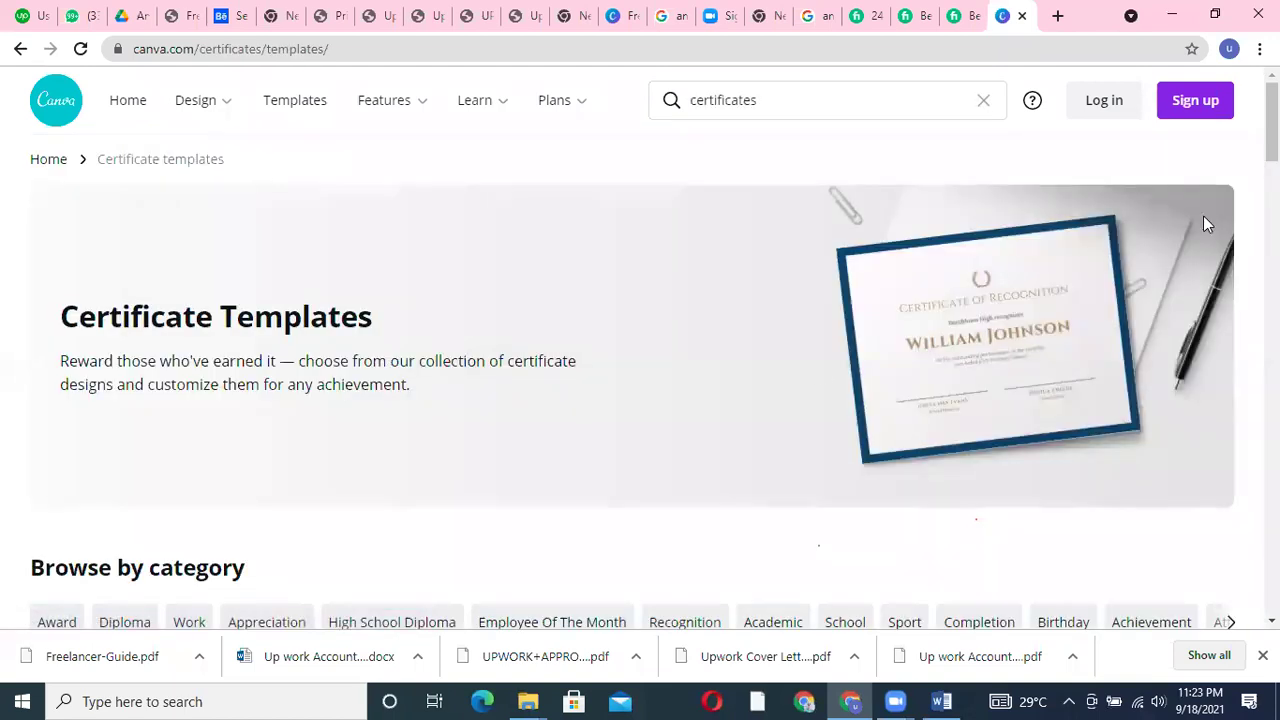
{"action": "scroll", "coordinate": [495, 383], "scroll_direction": "down", "scroll_amount": 3}
{"action": "scroll", "coordinate": [760, 400], "scroll_direction": "down", "scroll_amount": 3}
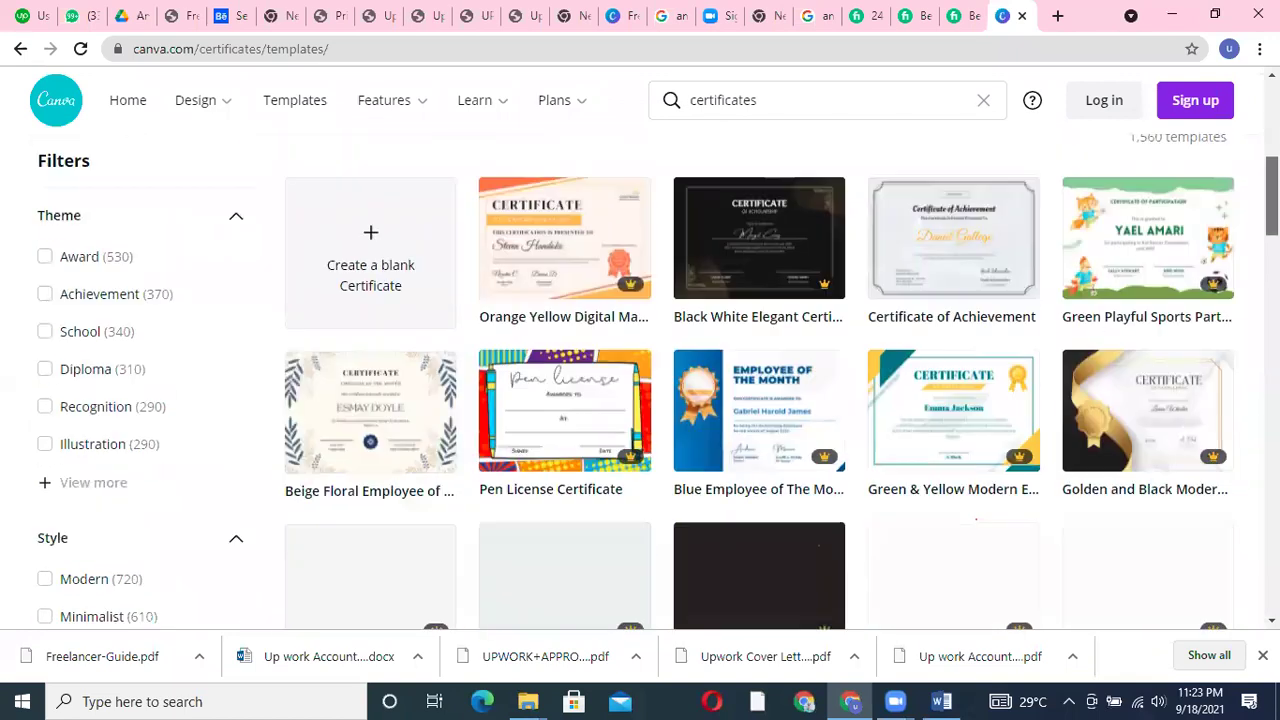
{"action": "scroll", "coordinate": [443, 186], "scroll_direction": "down", "scroll_amount": 2}
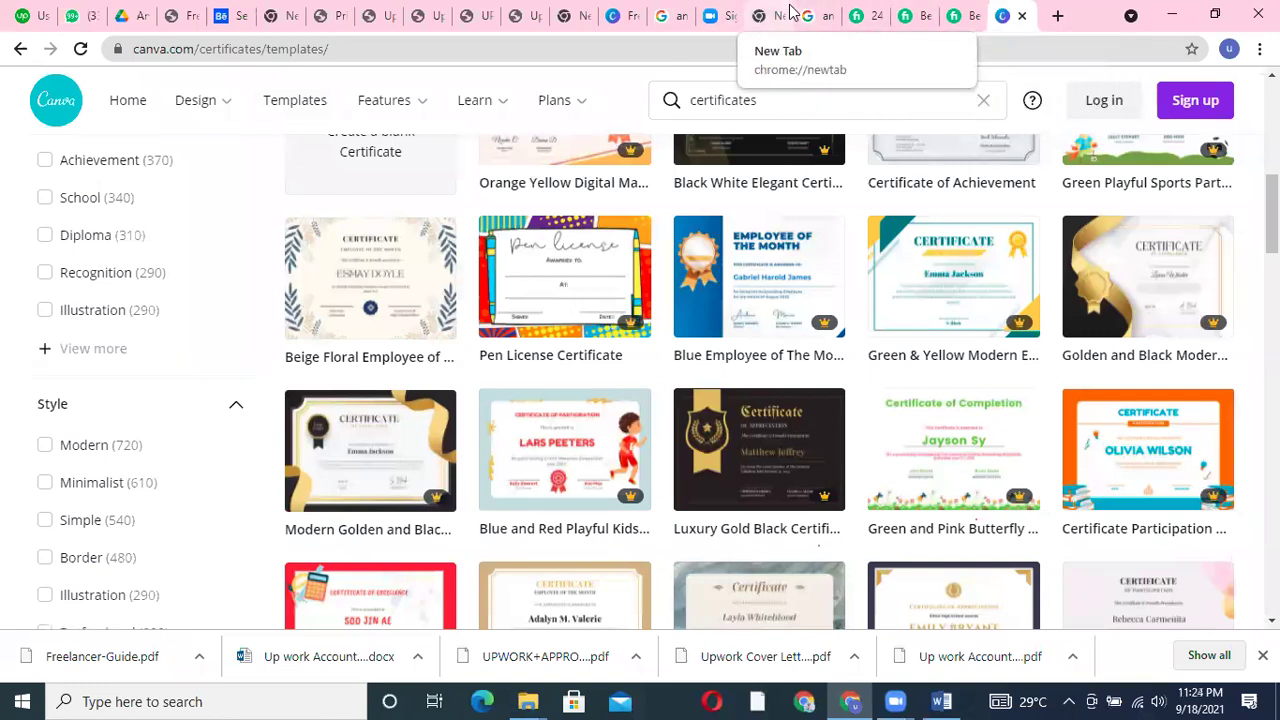
Return to the "amazon va certification" image results and view the related "Dealing With Difficult People" certificate sample
{"action": "left_click", "coordinate": [6, 12]}
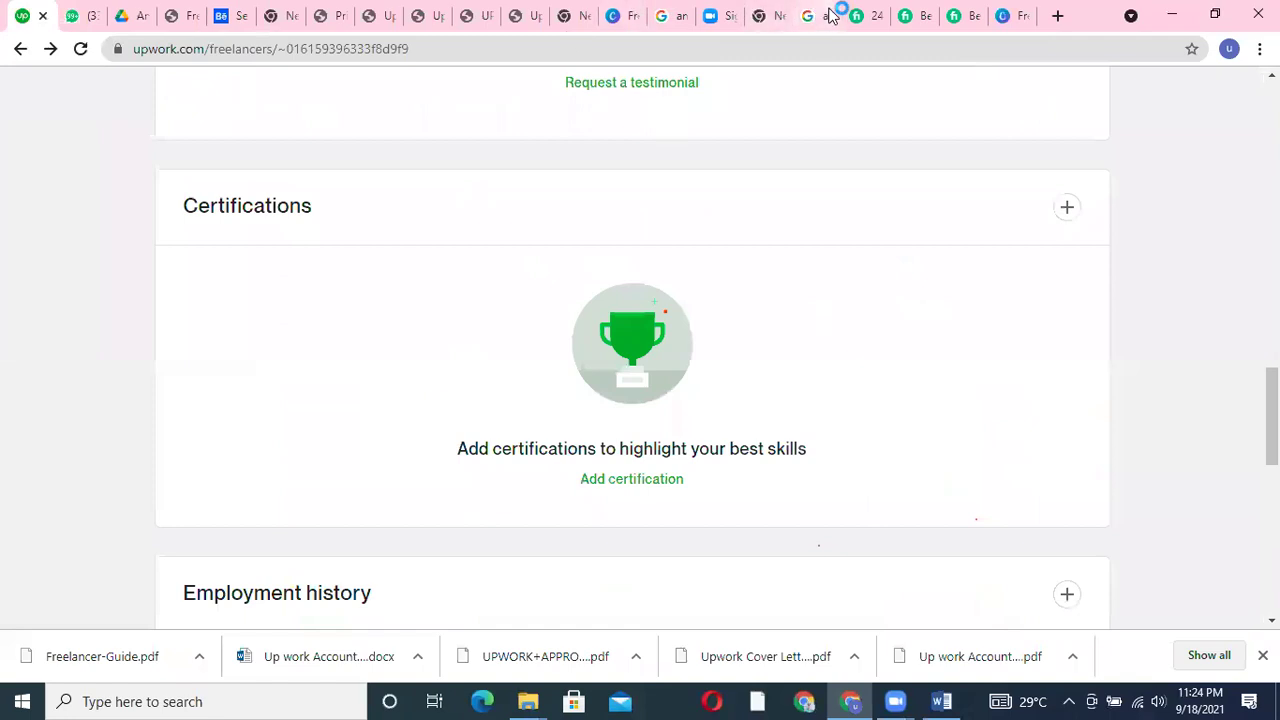
{"action": "left_click", "coordinate": [664, 15]}
{"action": "scroll", "coordinate": [935, 437], "scroll_direction": "down", "scroll_amount": 2}
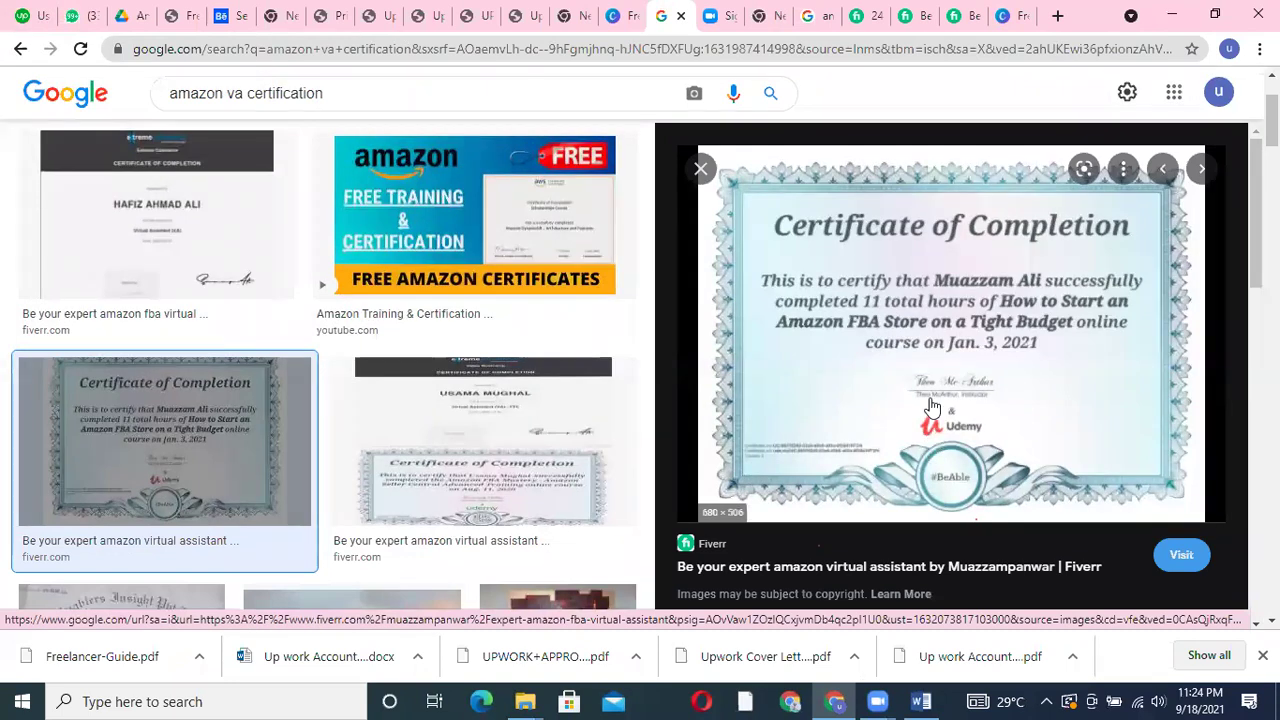
{"action": "scroll", "coordinate": [324, 365], "scroll_direction": "down", "scroll_amount": 10}
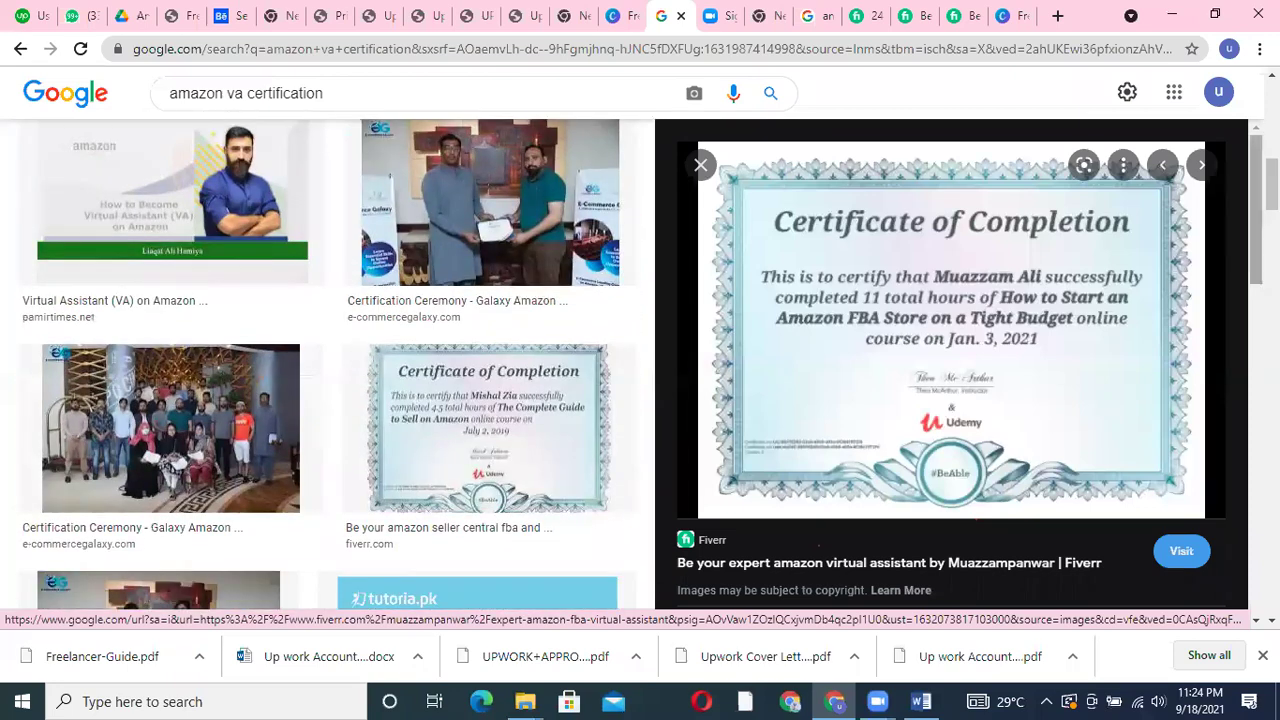
{"action": "scroll", "coordinate": [950, 365], "scroll_direction": "down", "scroll_amount": 5}
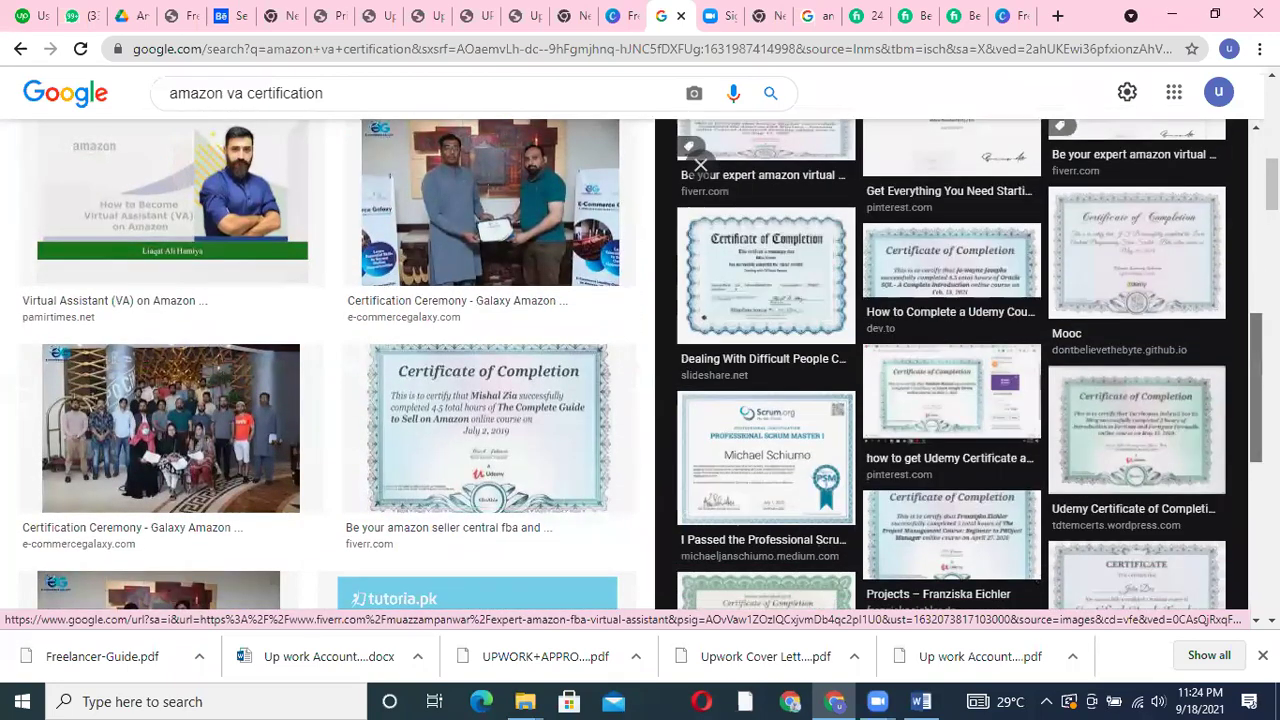
{"action": "left_click", "coordinate": [770, 310]}
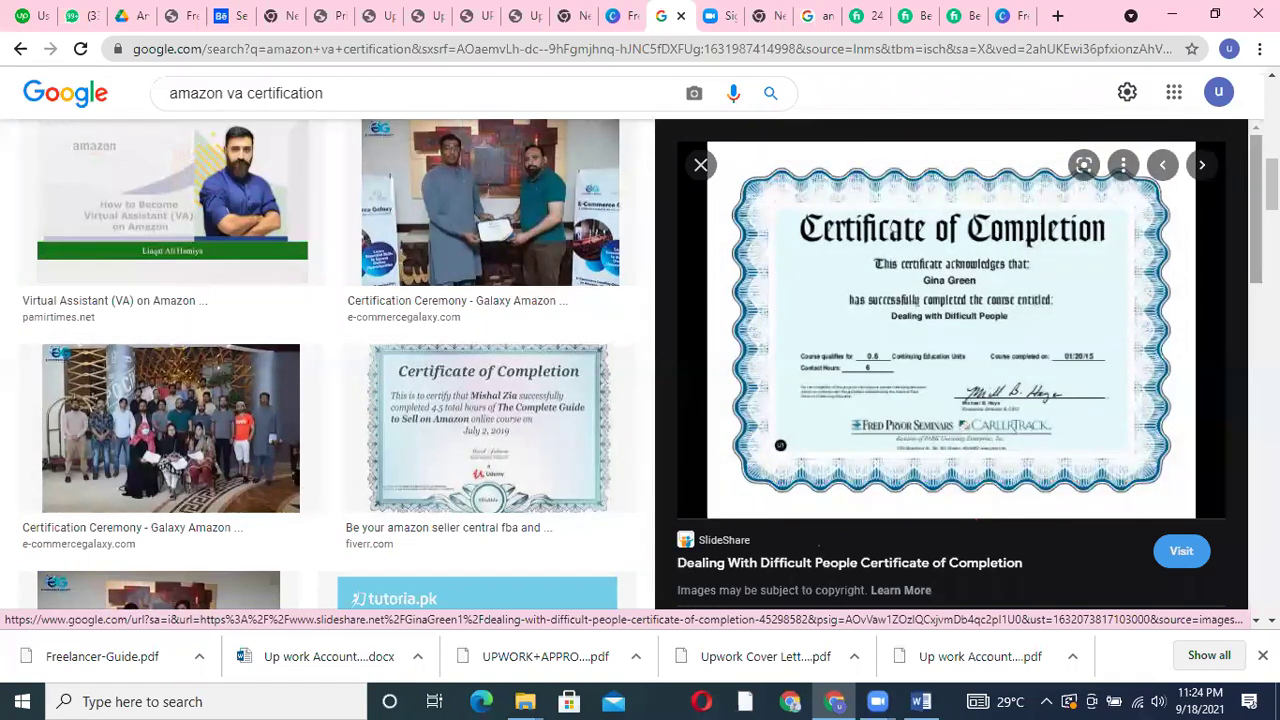
{"action": "scroll", "coordinate": [862, 255], "scroll_direction": "down", "scroll_amount": 4}
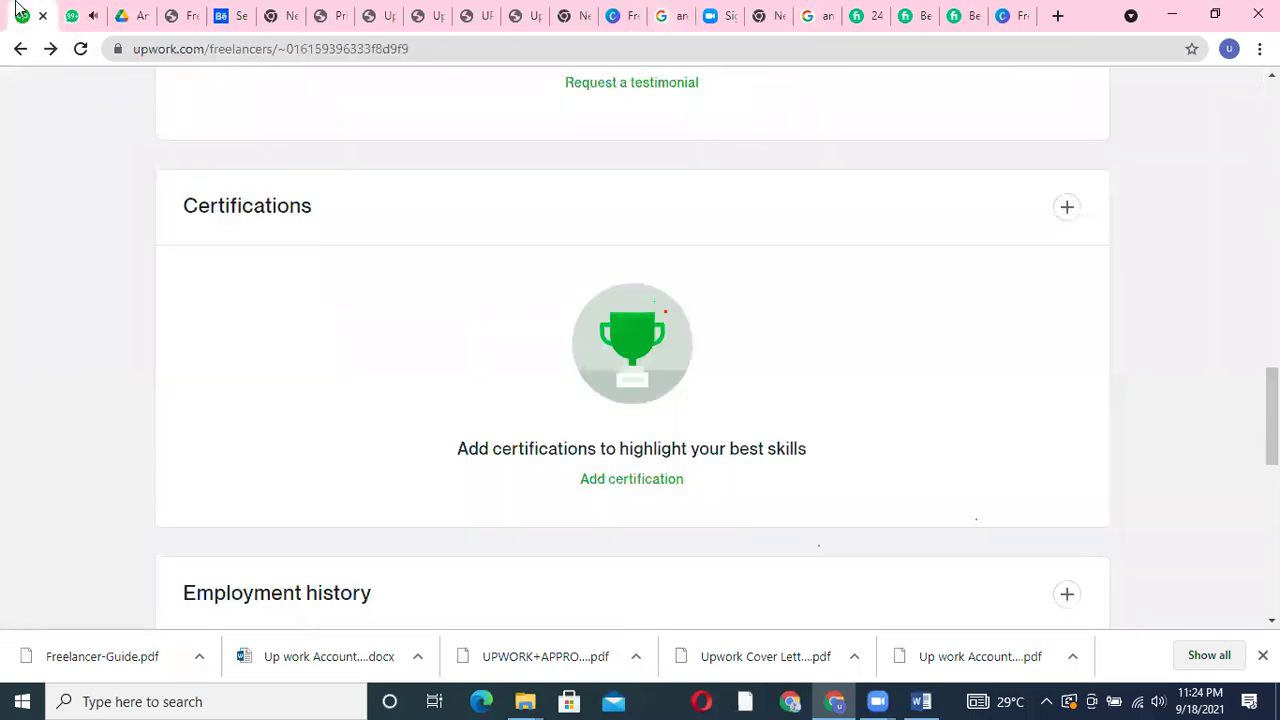
Go back to the Upwork freelancer profile and review its sections from the title and overview down to Other Experiences
{"action": "left_click", "coordinate": [22, 15]}
{"action": "scroll", "coordinate": [420, 397], "scroll_direction": "up", "scroll_amount": 4}
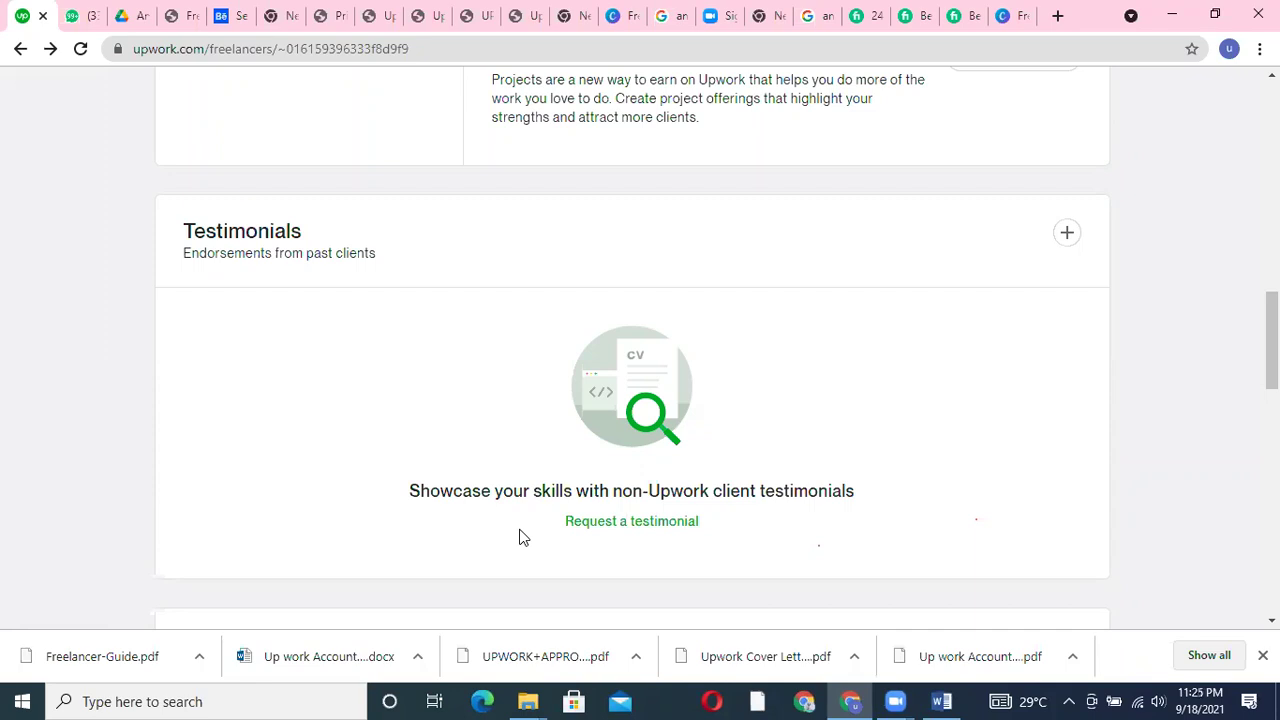
{"action": "scroll", "coordinate": [632, 350], "scroll_direction": "down", "scroll_amount": 9}
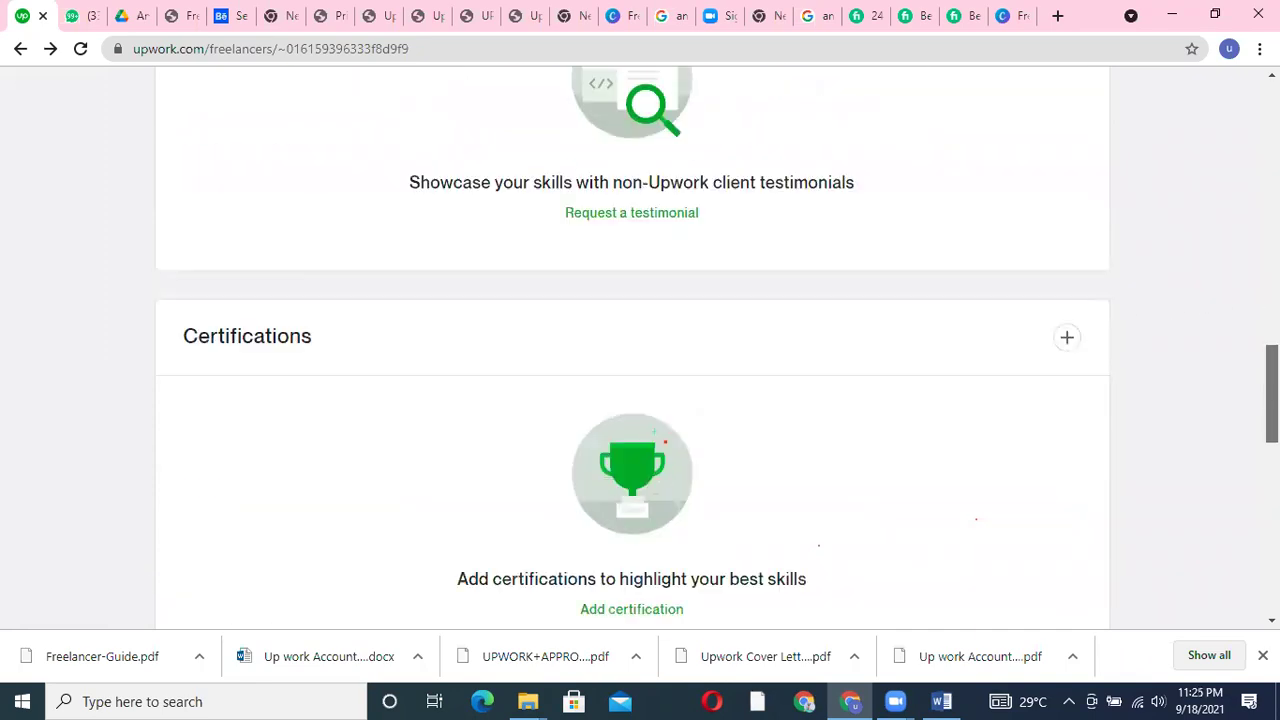
{"action": "scroll", "coordinate": [306, 449], "scroll_direction": "down", "scroll_amount": 2}
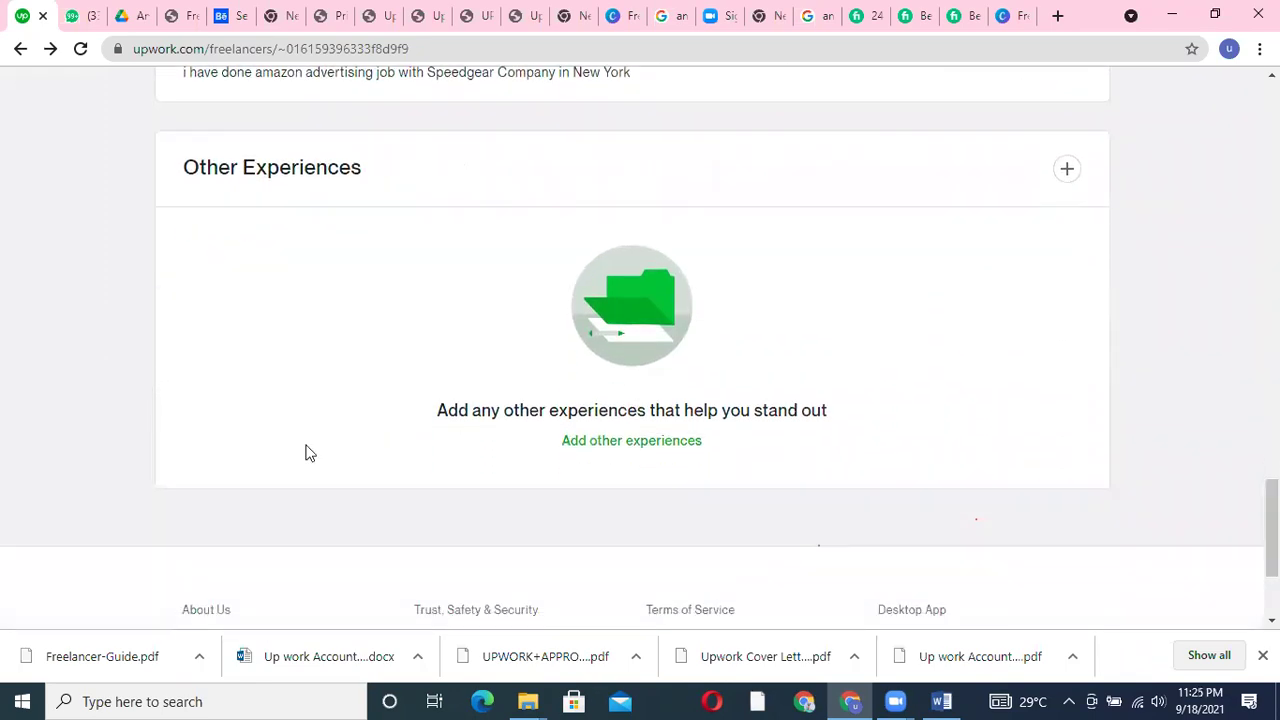
{"action": "scroll", "coordinate": [400, 422], "scroll_direction": "up", "scroll_amount": 10}
{"action": "scroll", "coordinate": [1240, 183], "scroll_direction": "up", "scroll_amount": 12}
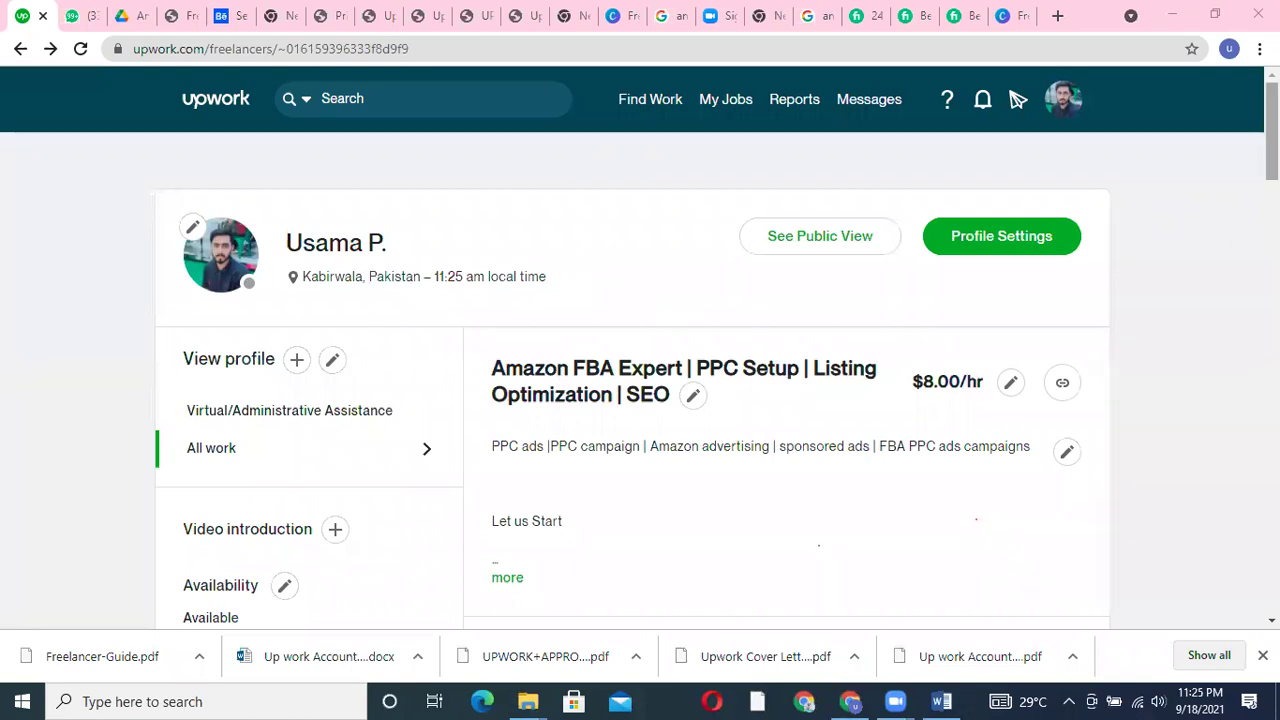
{"action": "scroll", "coordinate": [716, 342], "scroll_direction": "down", "scroll_amount": 2}
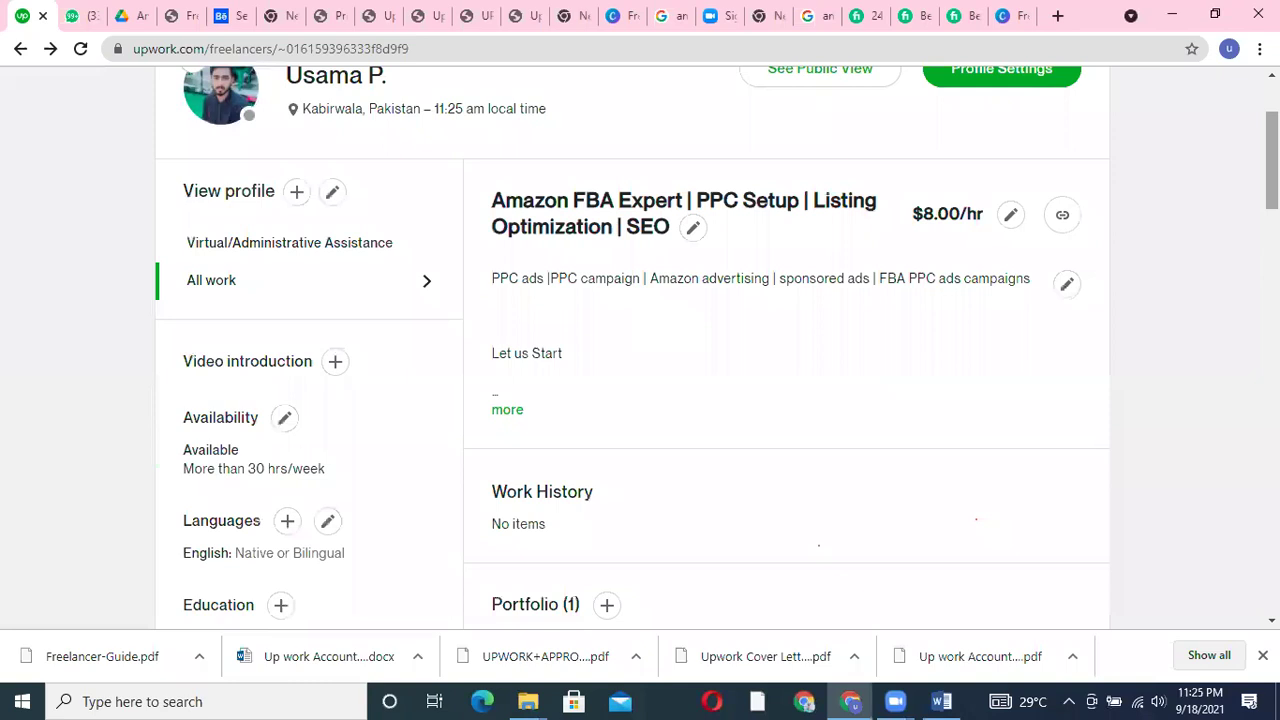
{"action": "scroll", "coordinate": [632, 350], "scroll_direction": "down", "scroll_amount": 10}
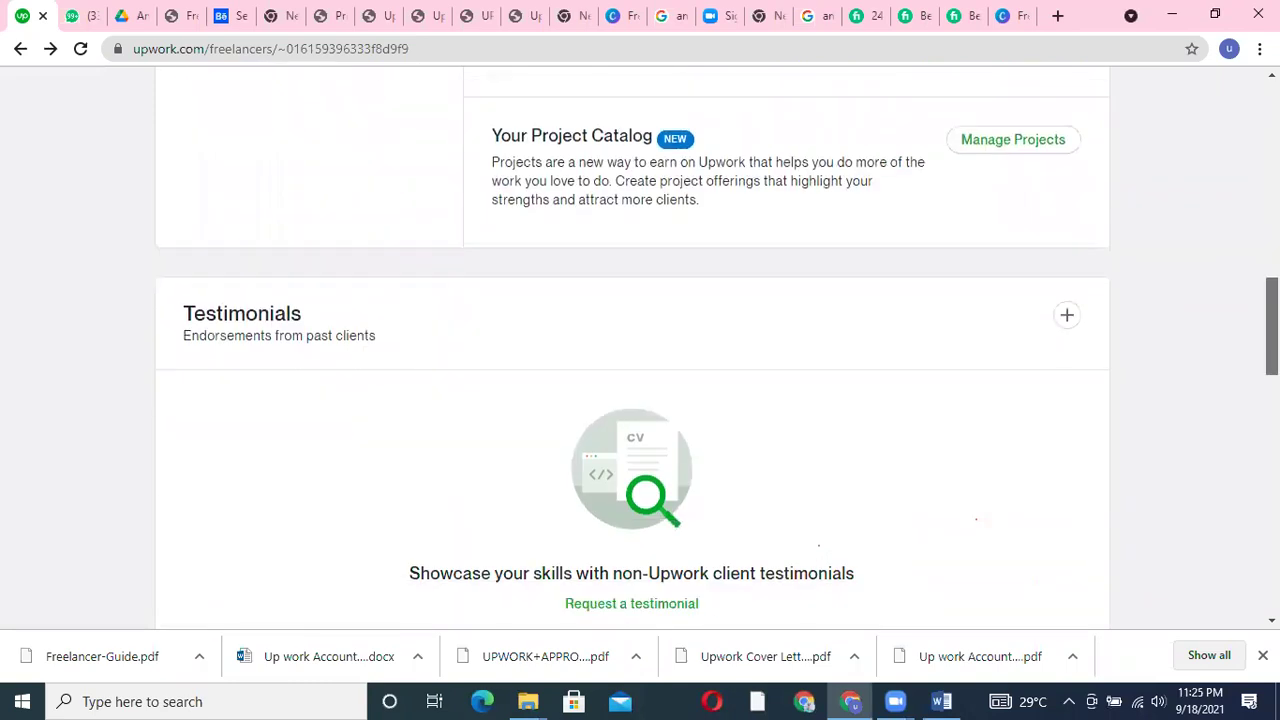
{"action": "scroll", "coordinate": [632, 350], "scroll_direction": "up", "scroll_amount": 12}
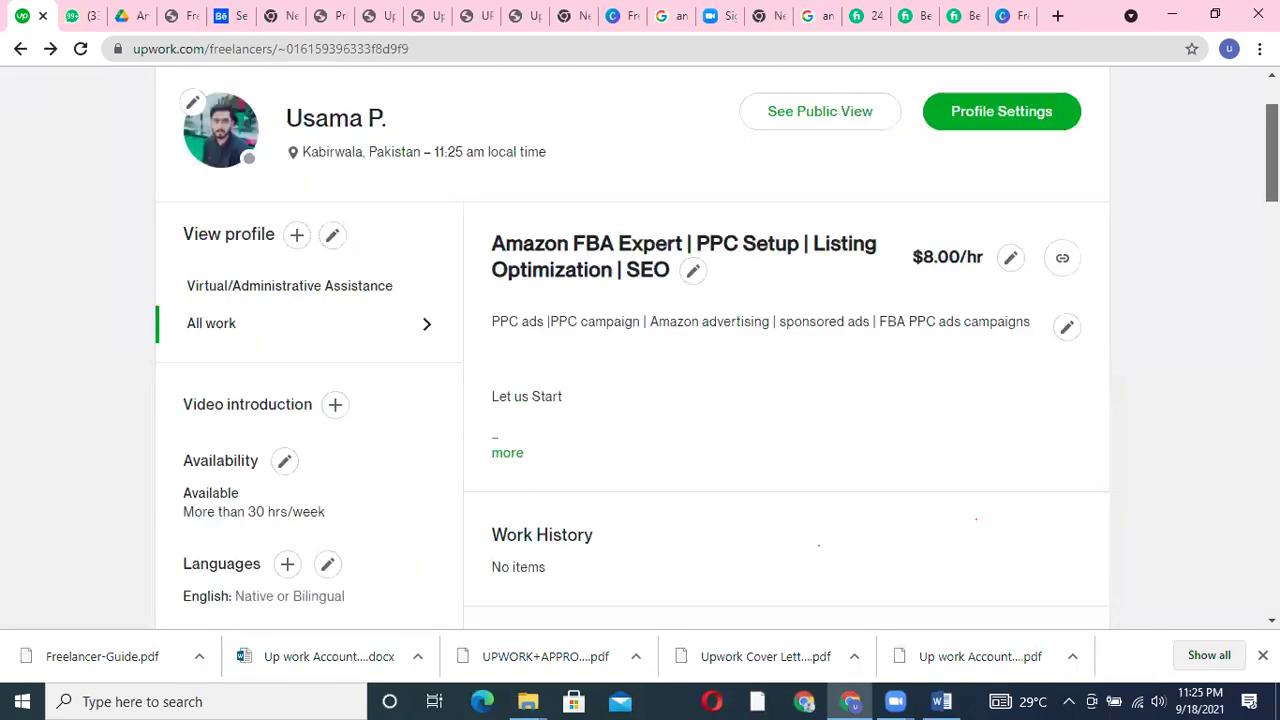
{"action": "scroll", "coordinate": [862, 264], "scroll_direction": "up", "scroll_amount": 2}
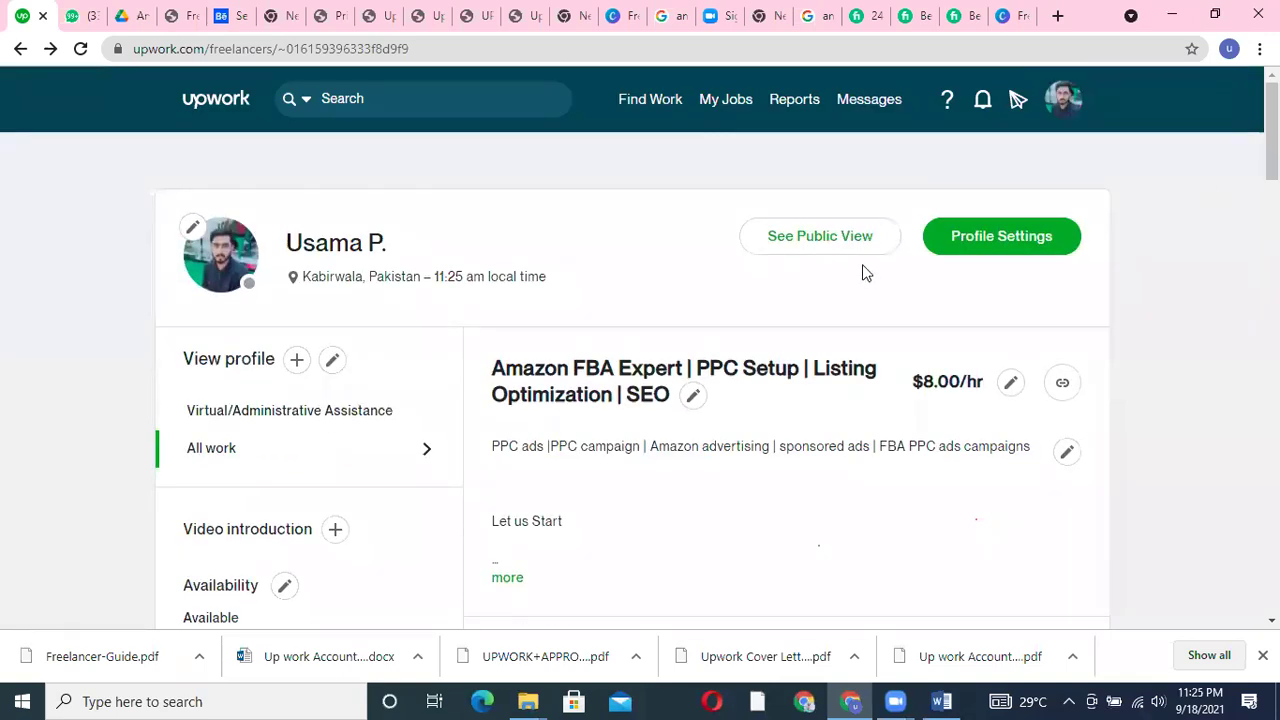
Show the profile's public view and review its portfolio, skills and employment history
{"action": "left_click", "coordinate": [885, 245]}
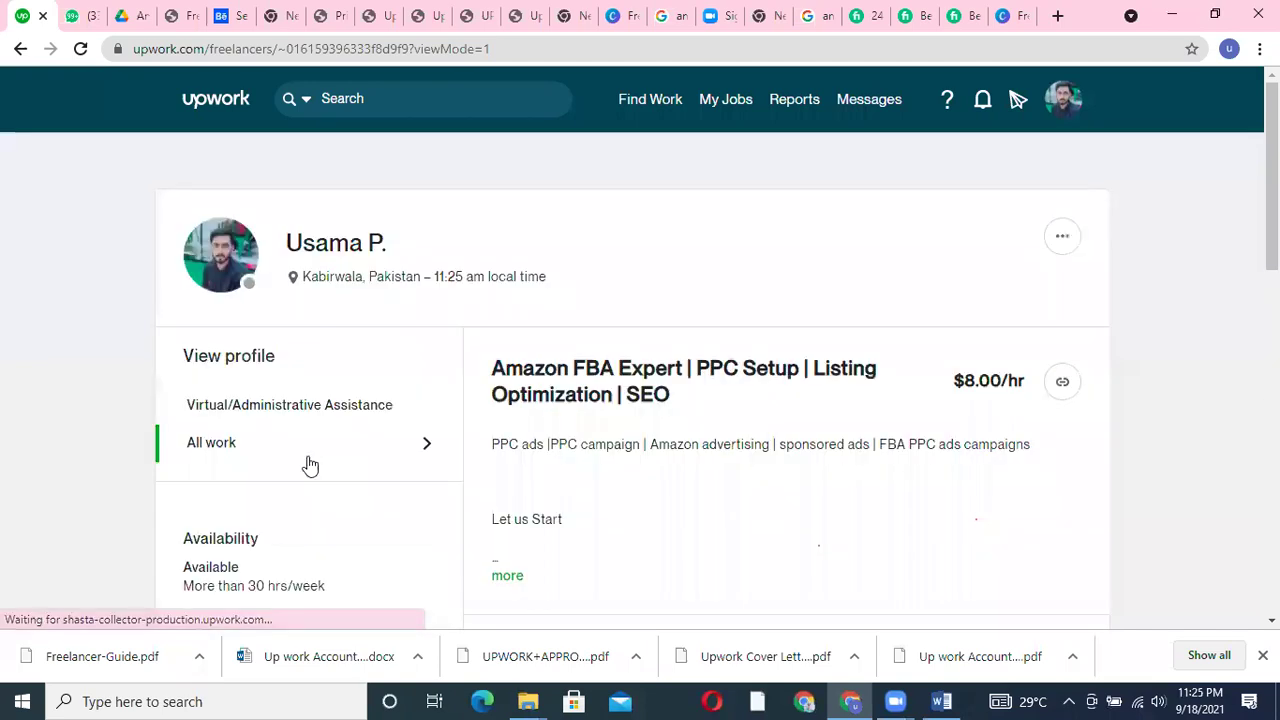
{"action": "scroll", "coordinate": [310, 465], "scroll_direction": "down", "scroll_amount": 4}
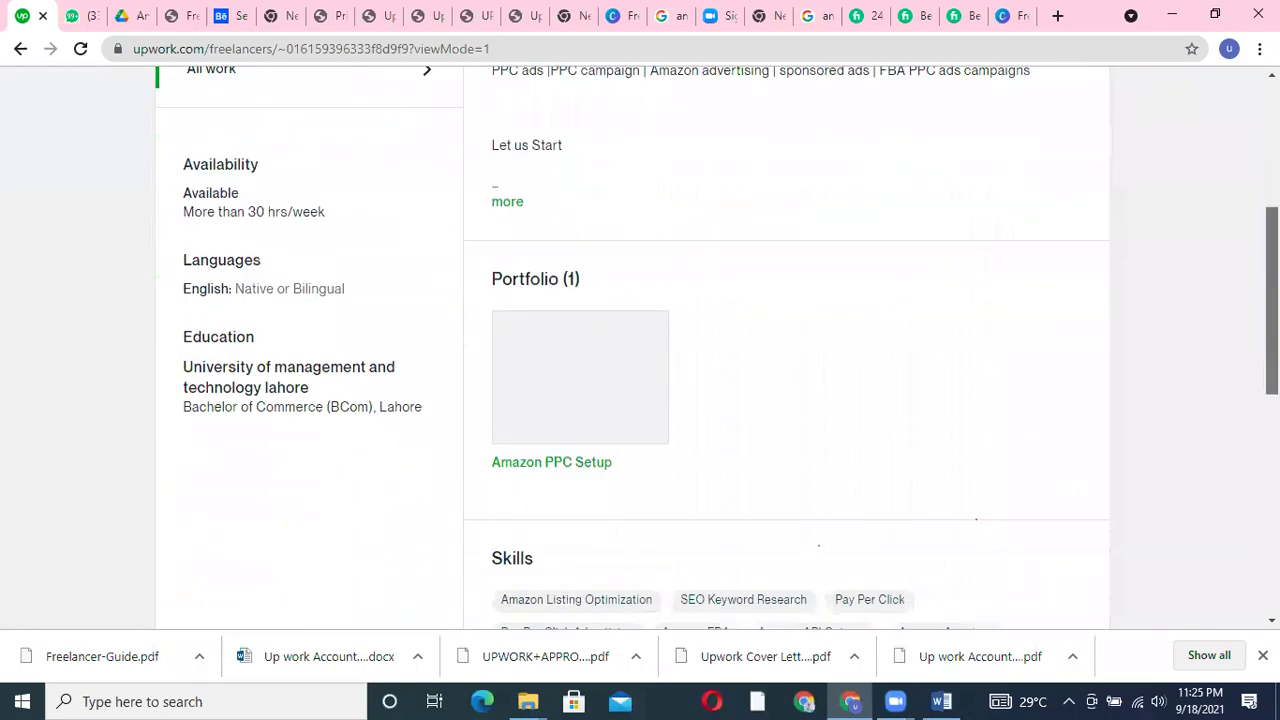
{"action": "scroll", "coordinate": [640, 345], "scroll_direction": "down", "scroll_amount": 4}
{"action": "scroll", "coordinate": [640, 345], "scroll_direction": "up", "scroll_amount": 7}
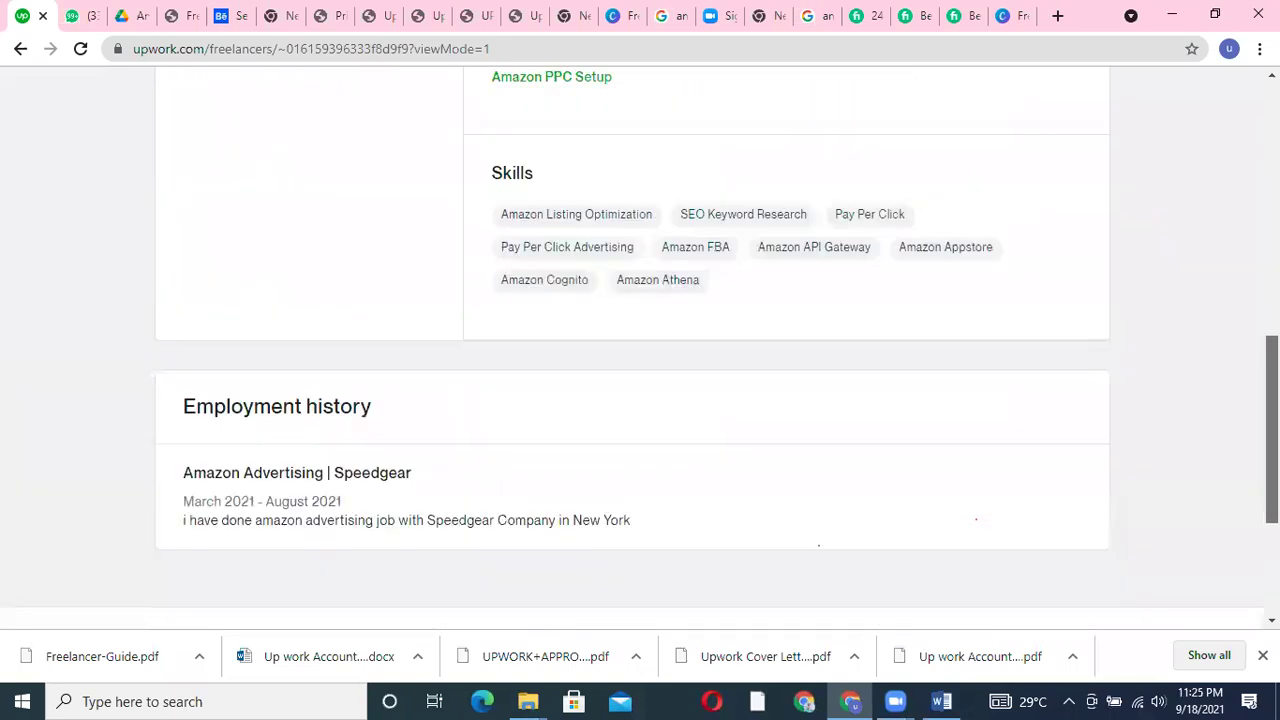
{"action": "scroll", "coordinate": [786, 457], "scroll_direction": "up", "scroll_amount": 1}
{"action": "scroll", "coordinate": [817, 183], "scroll_direction": "up", "scroll_amount": 1}
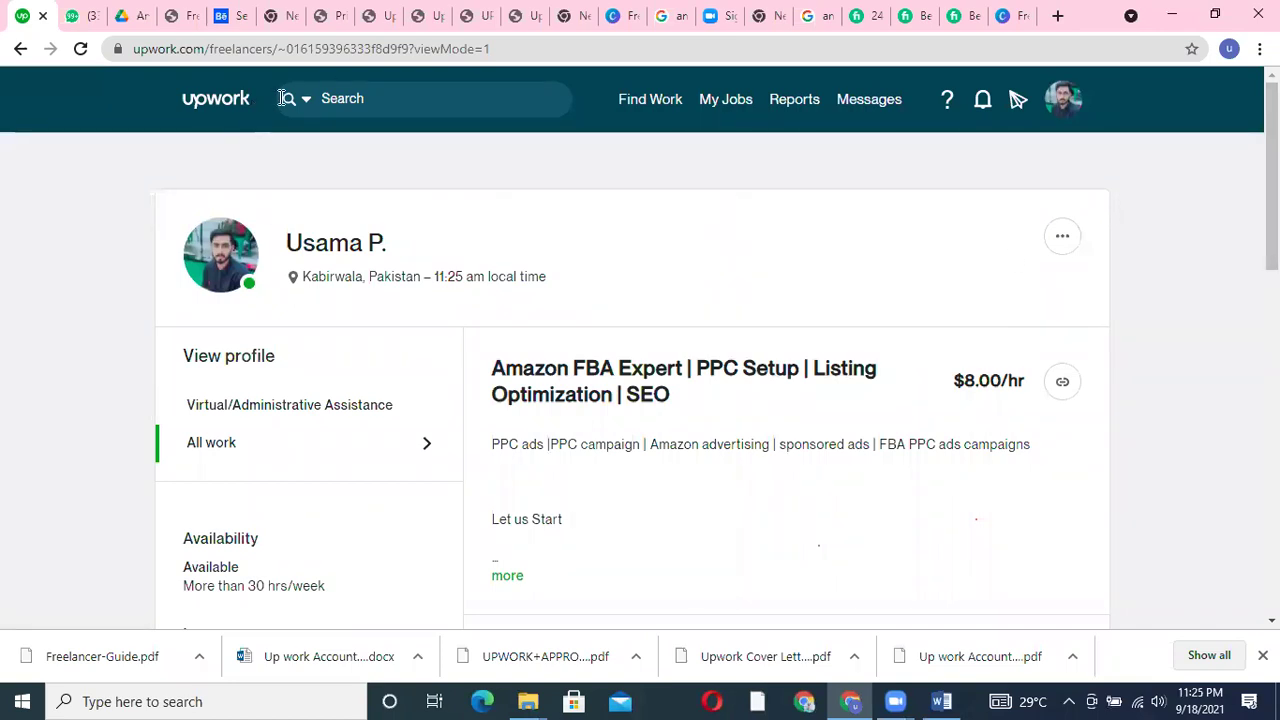
Search Upwork talent for a freelancer's first name followed by "AMAZON FBA"
{"action": "left_click", "coordinate": [312, 106]}
{"action": "left_click", "coordinate": [322, 148]}
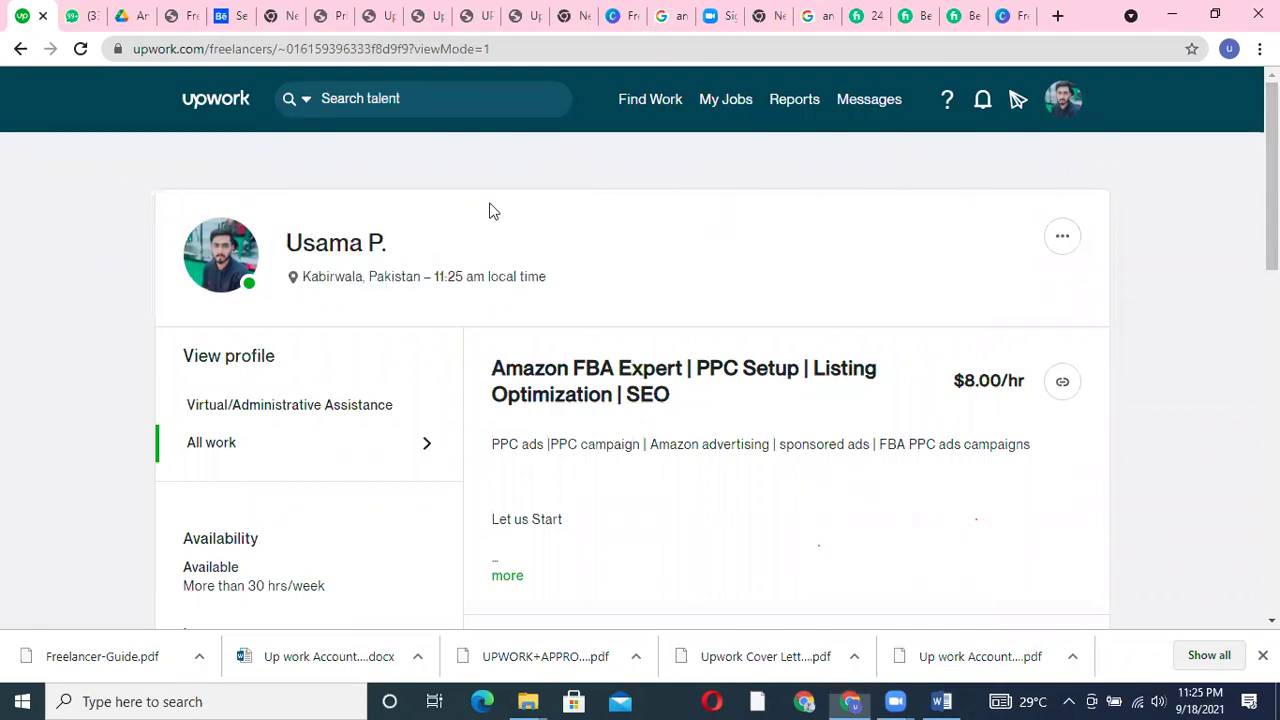
{"action": "left_click", "coordinate": [394, 100]}
{"action": "left_click", "coordinate": [394, 157]}
{"action": "left_click", "coordinate": [394, 100]}
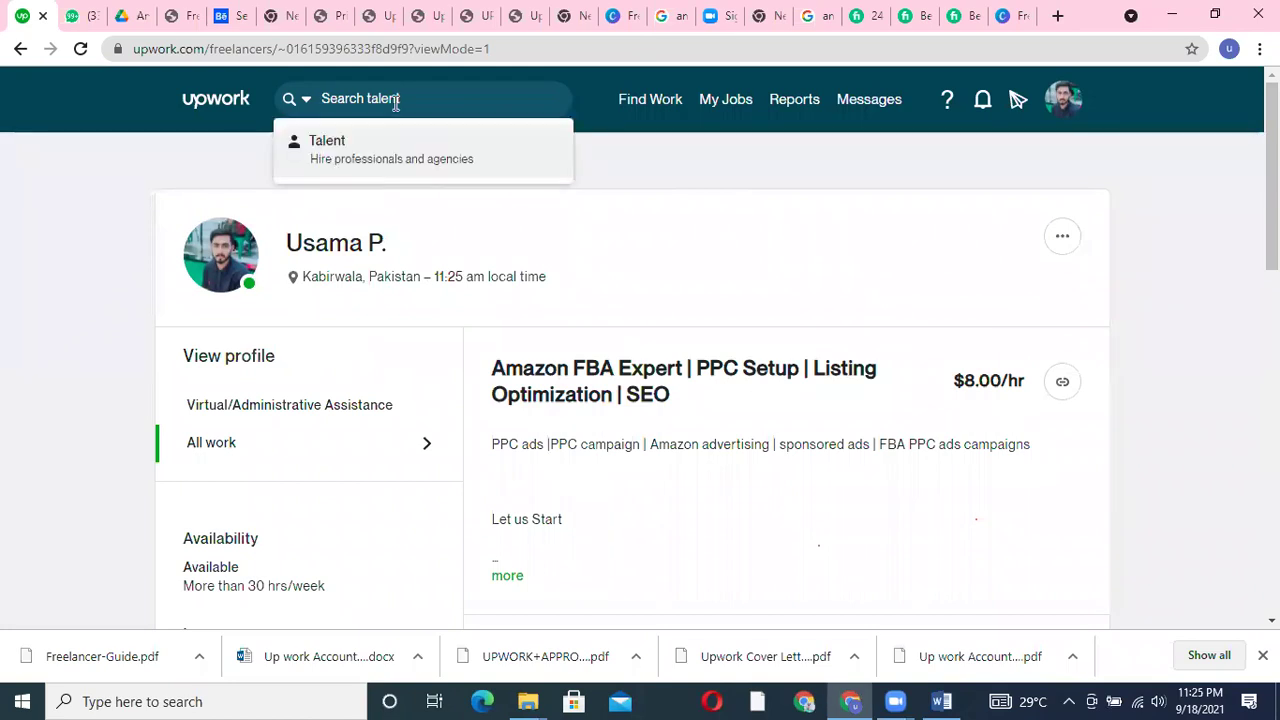
{"action": "type", "text": "ALEEM"}
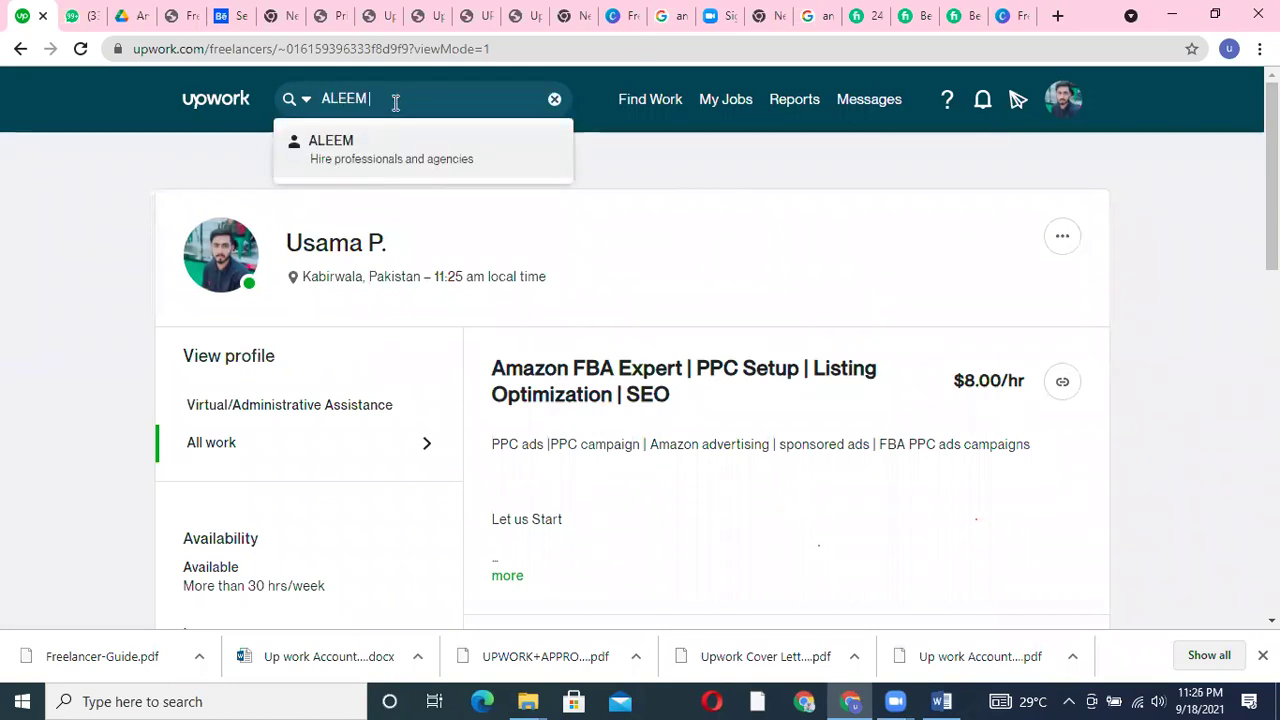
{"action": "type", "text": " AMAZON FBA"}
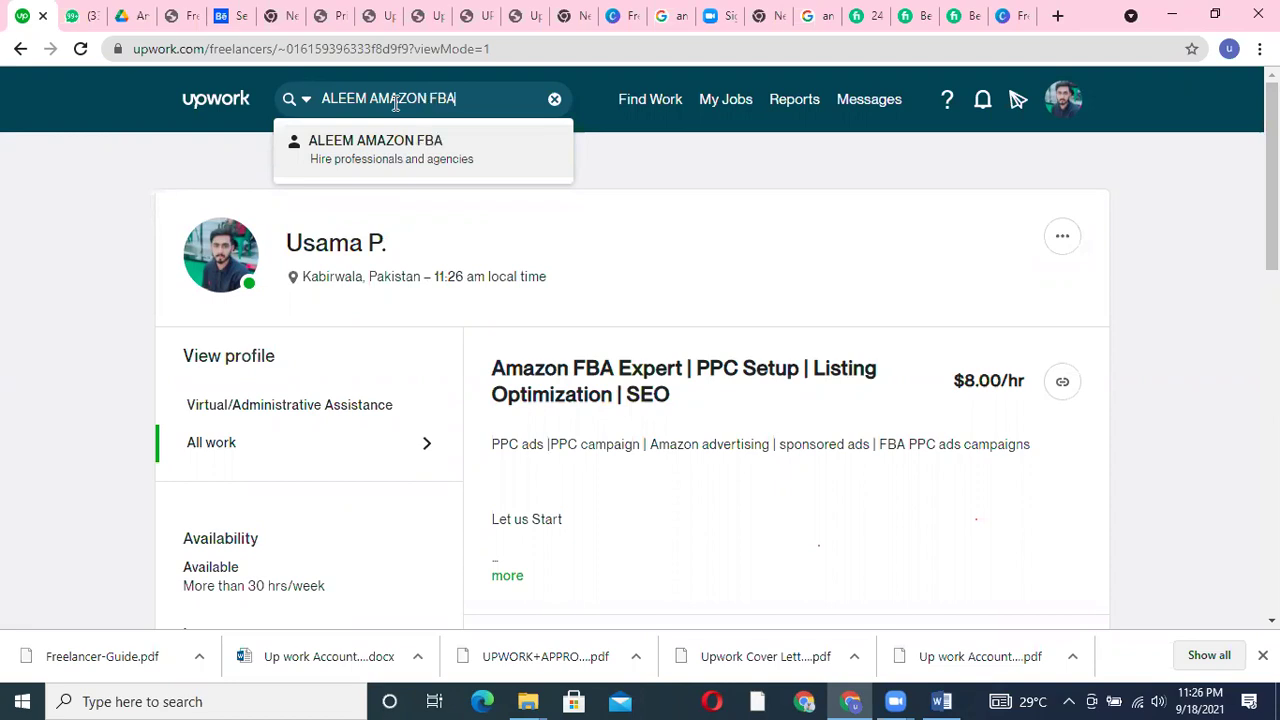
{"action": "key", "text": "Return"}
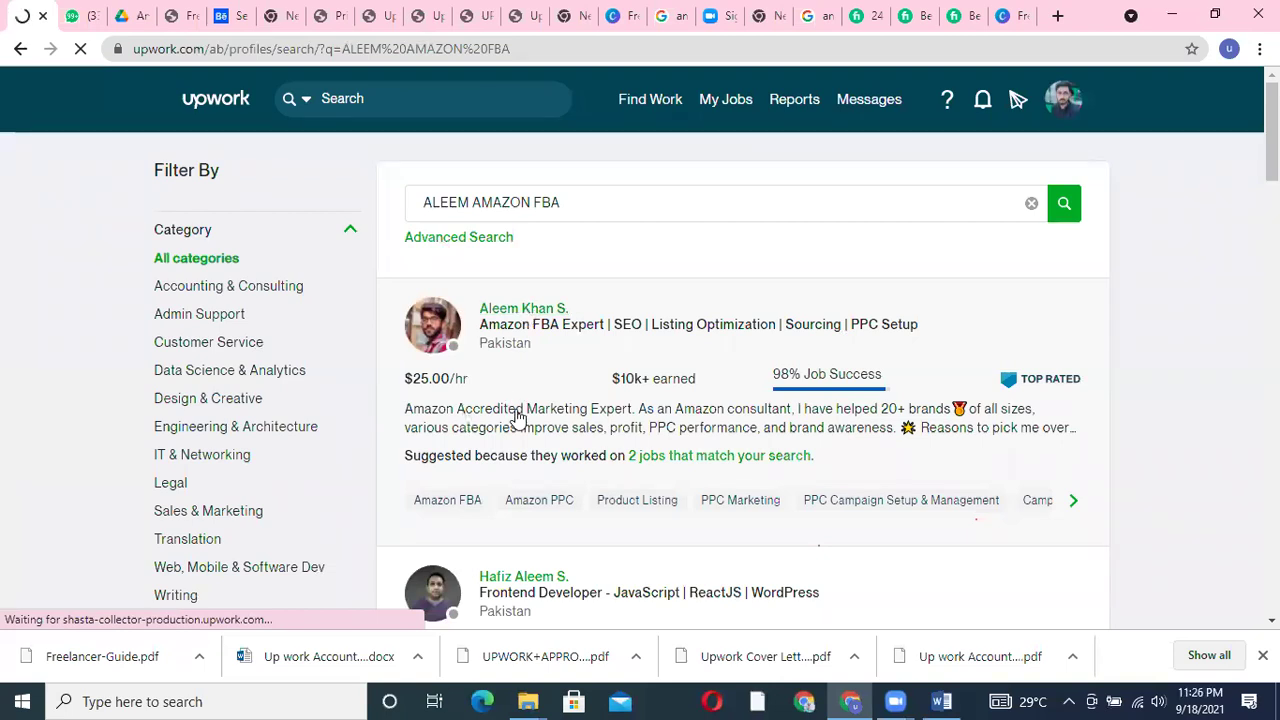
Open the profile of the Top Rated Amazon FBA expert and review the overview and work history down to the portfolio
{"action": "scroll", "coordinate": [1270, 150], "scroll_direction": "down", "scroll_amount": 1}
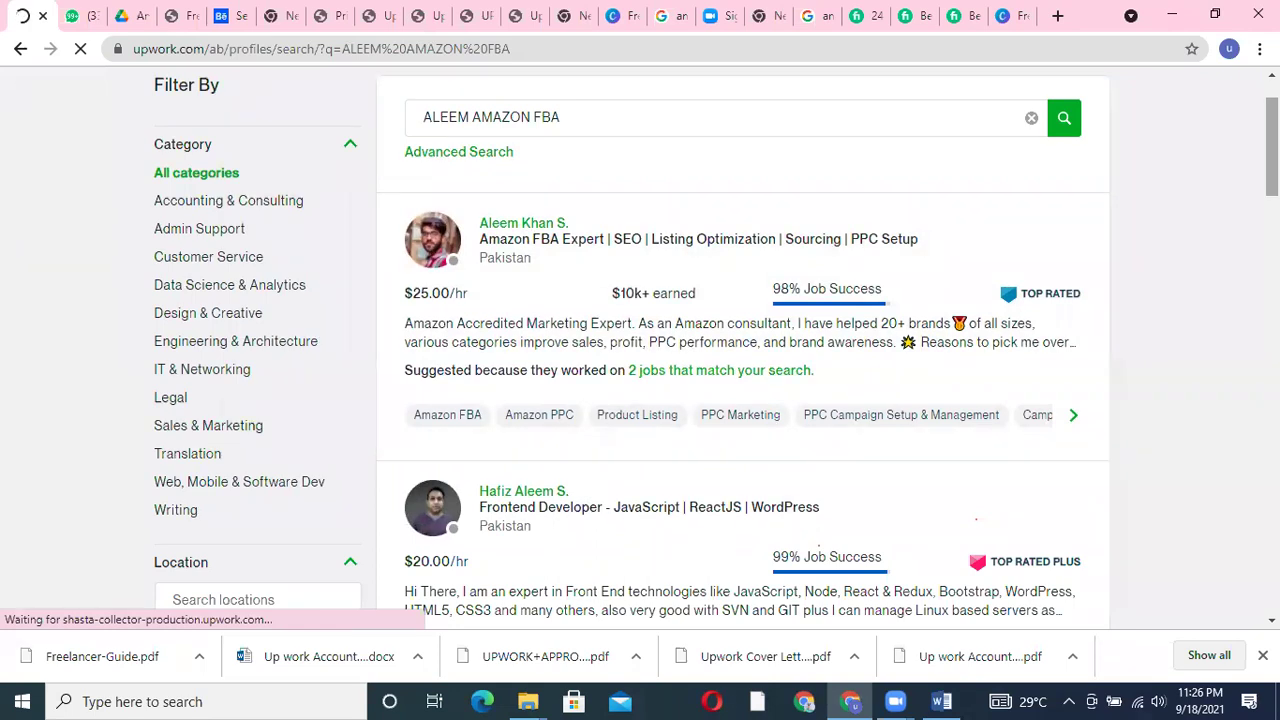
{"action": "scroll", "coordinate": [640, 350], "scroll_direction": "up", "scroll_amount": 1}
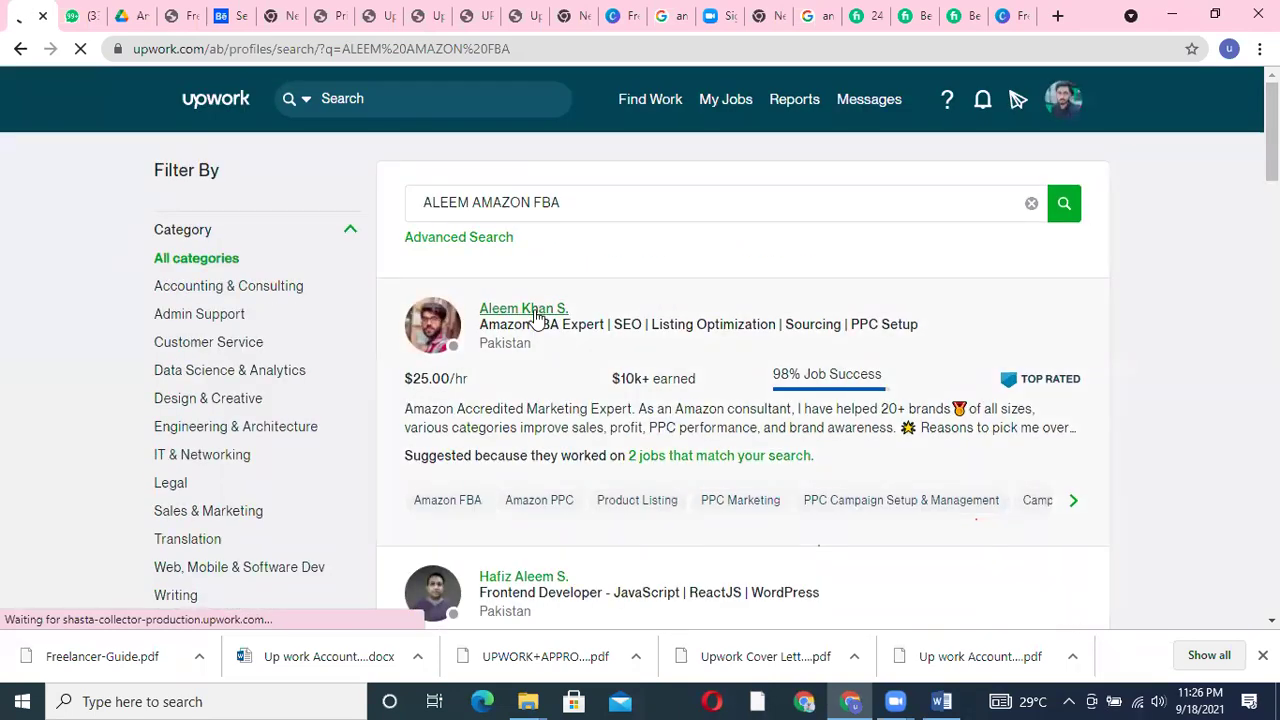
{"action": "left_click", "coordinate": [536, 312]}
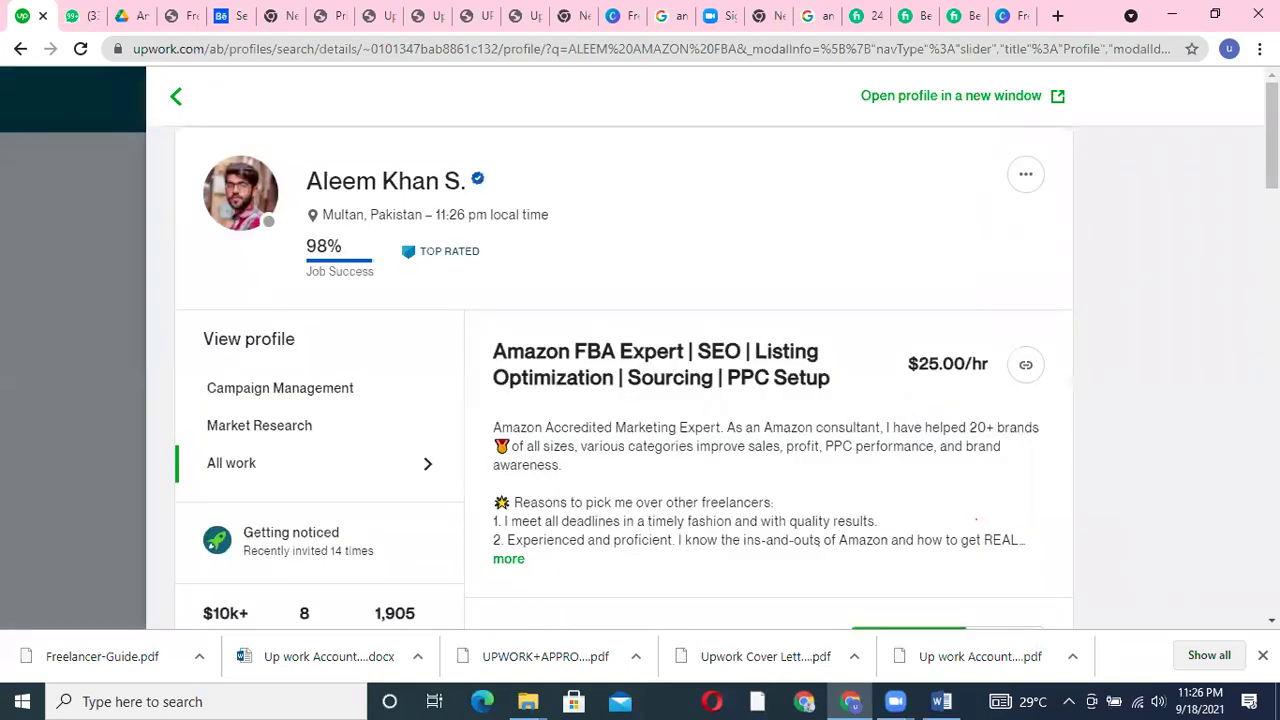
{"action": "scroll", "coordinate": [471, 291], "scroll_direction": "down", "scroll_amount": 1}
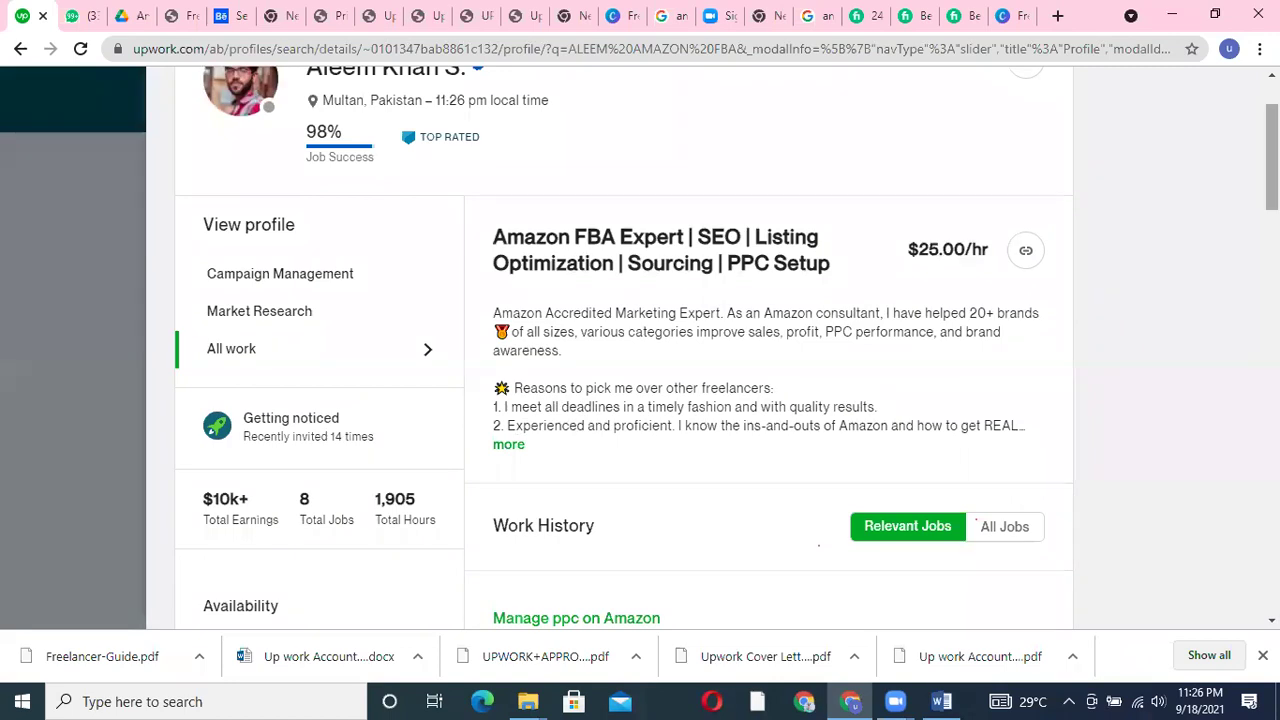
{"action": "scroll", "coordinate": [620, 350], "scroll_direction": "down", "scroll_amount": 2}
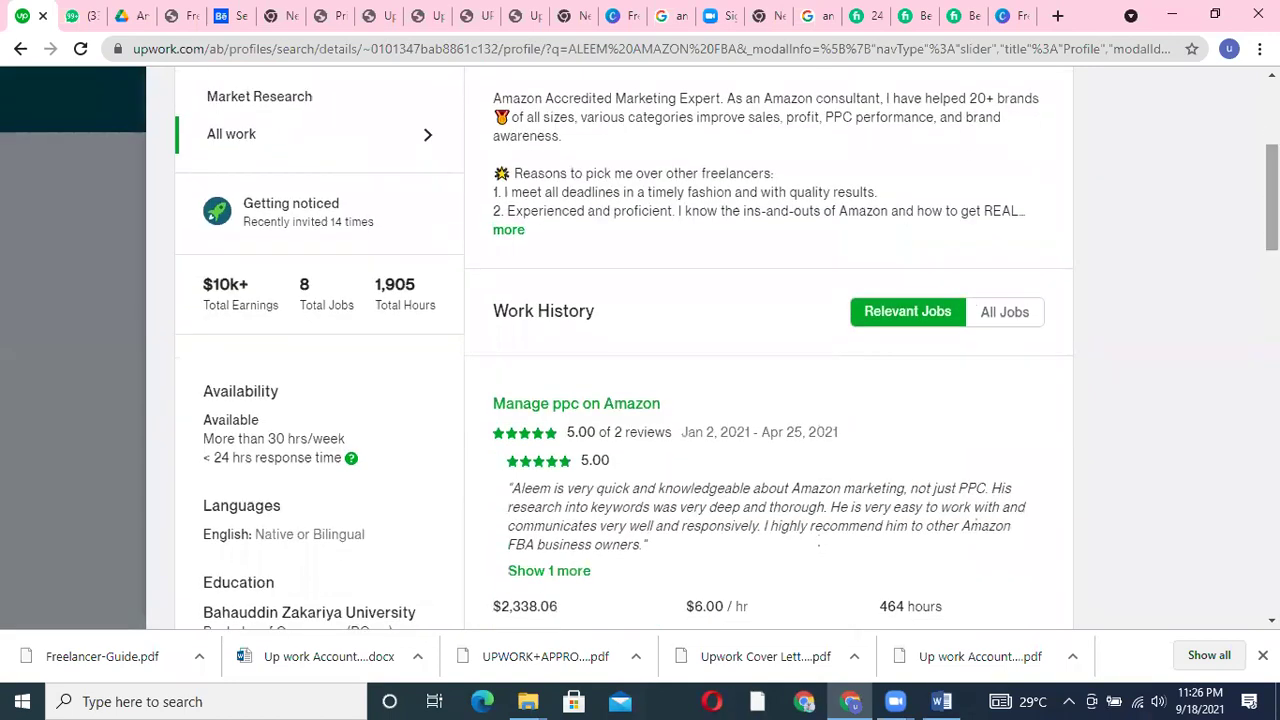
{"action": "scroll", "coordinate": [798, 370], "scroll_direction": "down", "scroll_amount": 1}
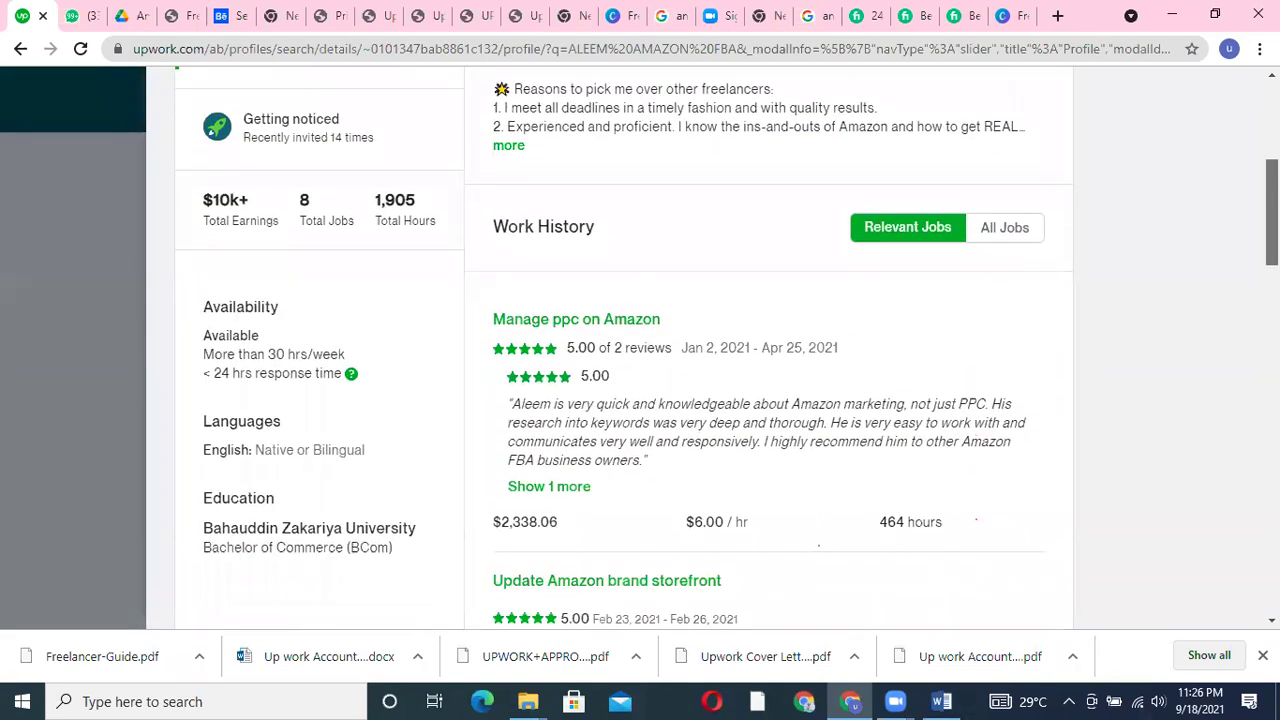
{"action": "scroll", "coordinate": [1190, 374], "scroll_direction": "down", "scroll_amount": 5}
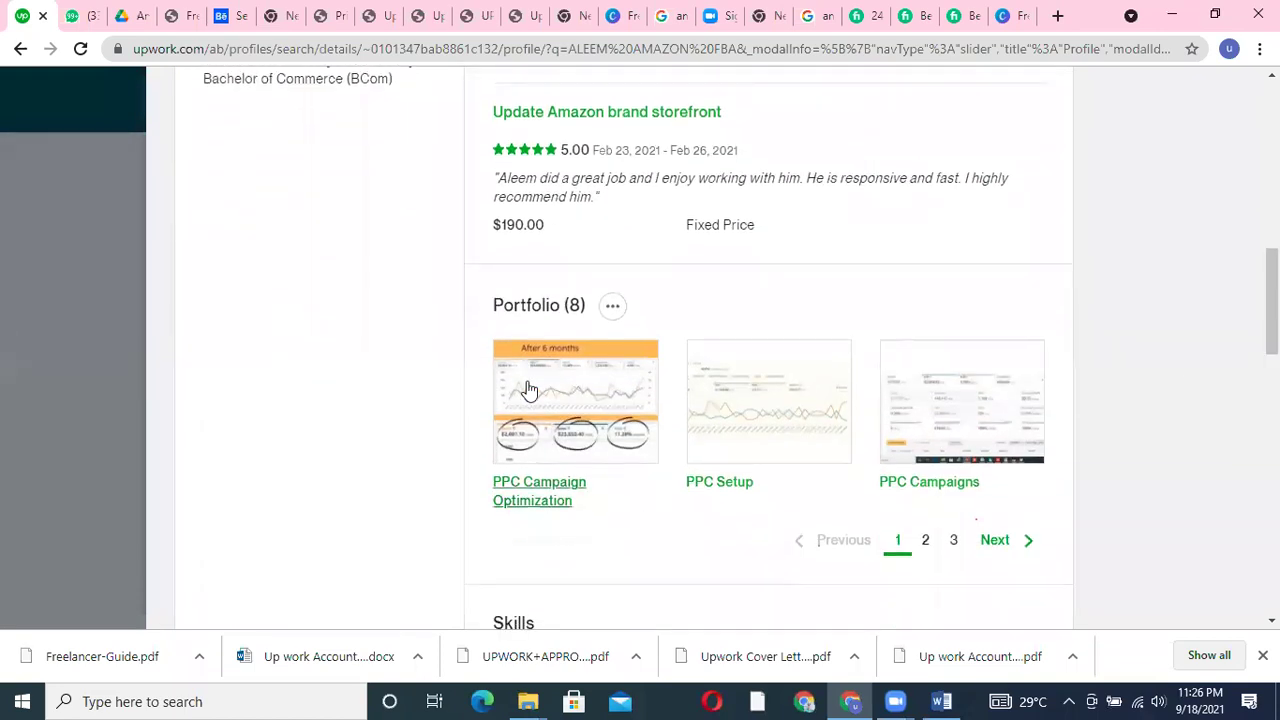
View the "PPC Campaign Optimization" portfolio item, examining its project goal, solution and before-and-after sales images, and close it
{"action": "left_click", "coordinate": [537, 391]}
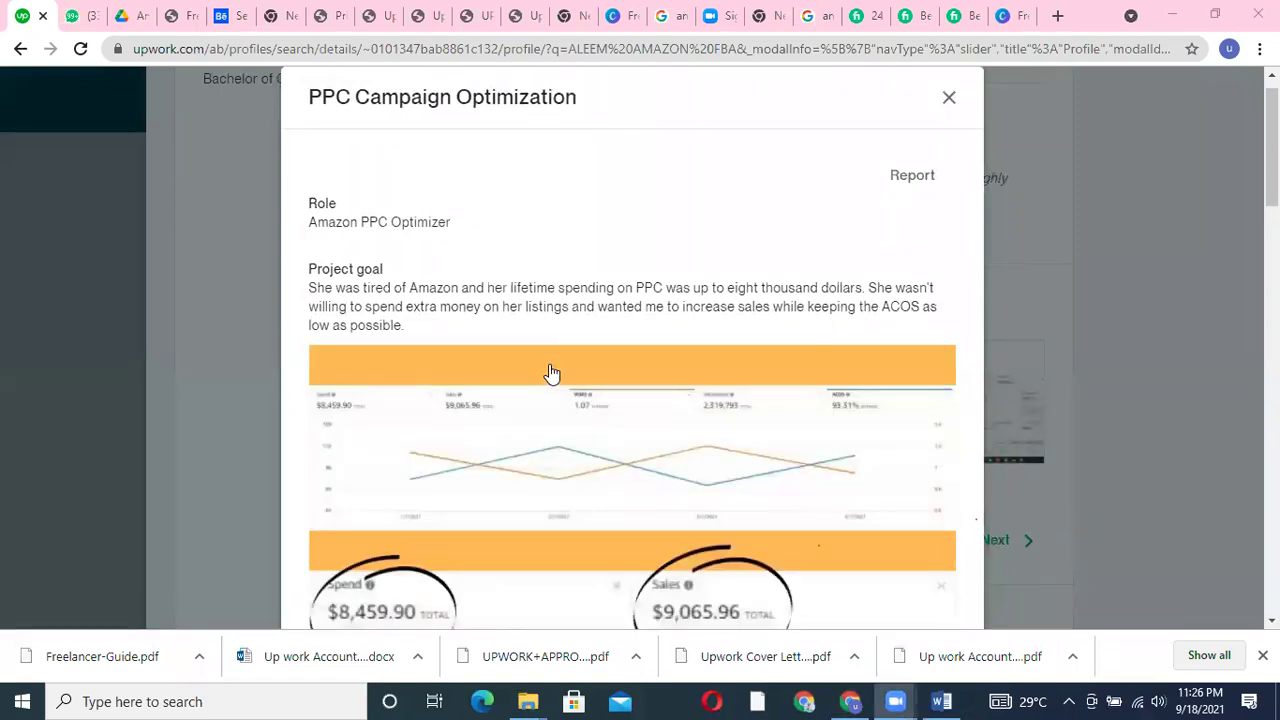
{"action": "scroll", "coordinate": [632, 400], "scroll_direction": "down", "scroll_amount": 1}
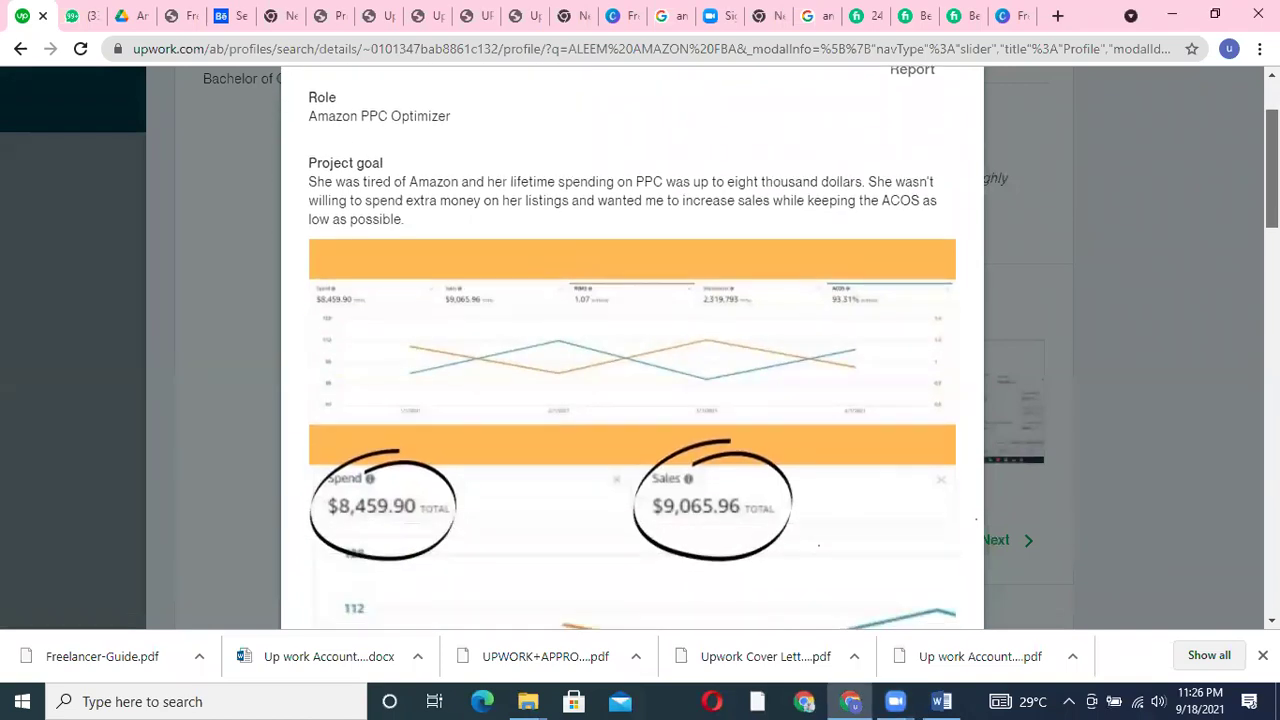
{"action": "scroll", "coordinate": [632, 400], "scroll_direction": "down", "scroll_amount": 2}
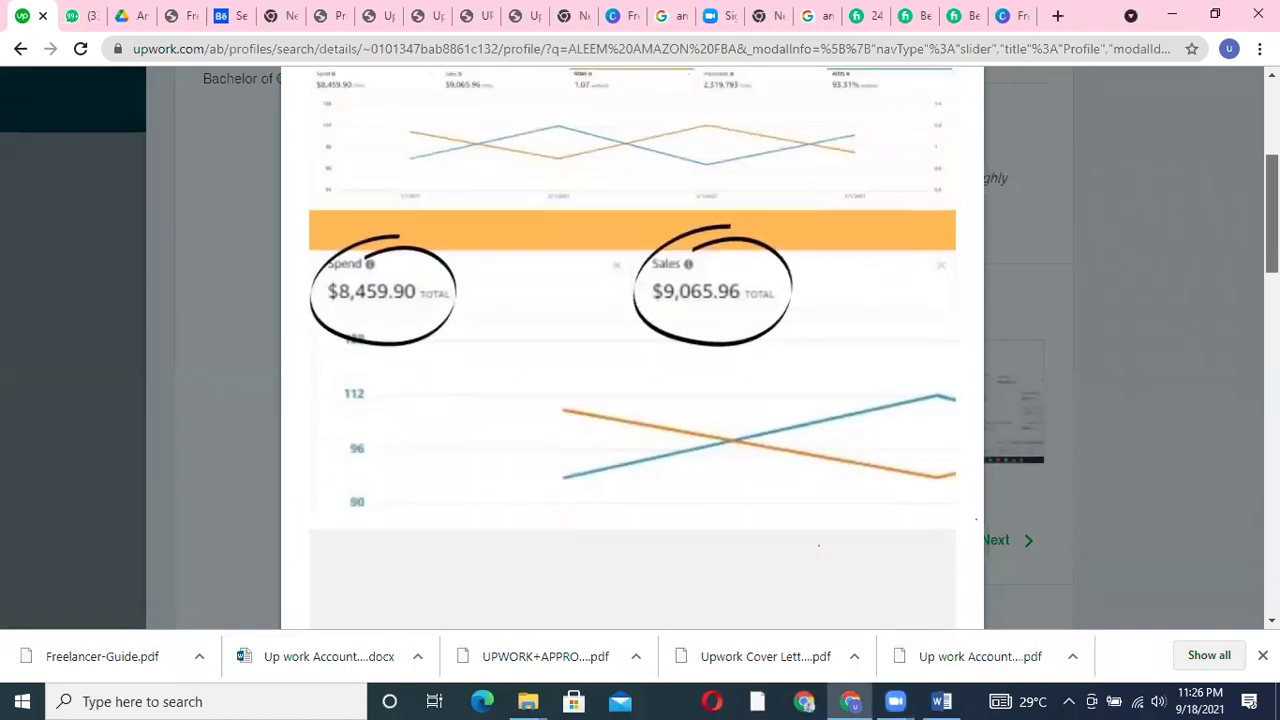
{"action": "scroll", "coordinate": [632, 400], "scroll_direction": "down", "scroll_amount": 6}
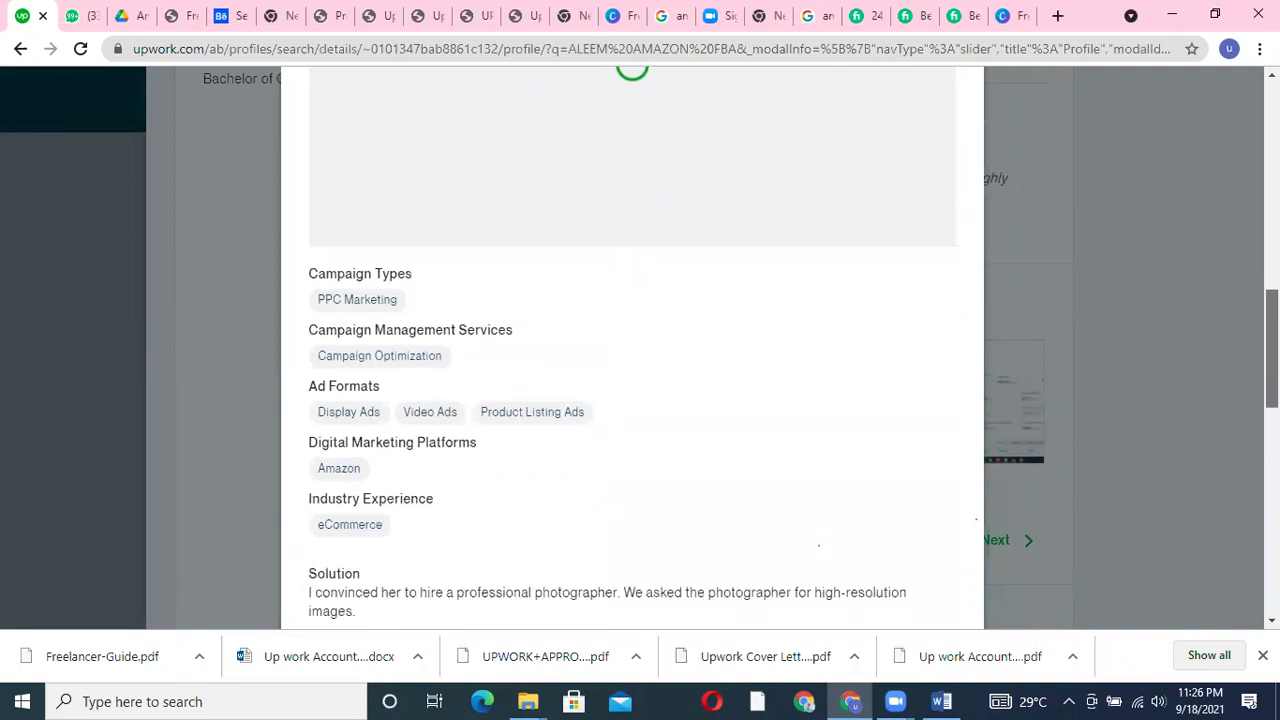
{"action": "scroll", "coordinate": [632, 400], "scroll_direction": "down", "scroll_amount": 1}
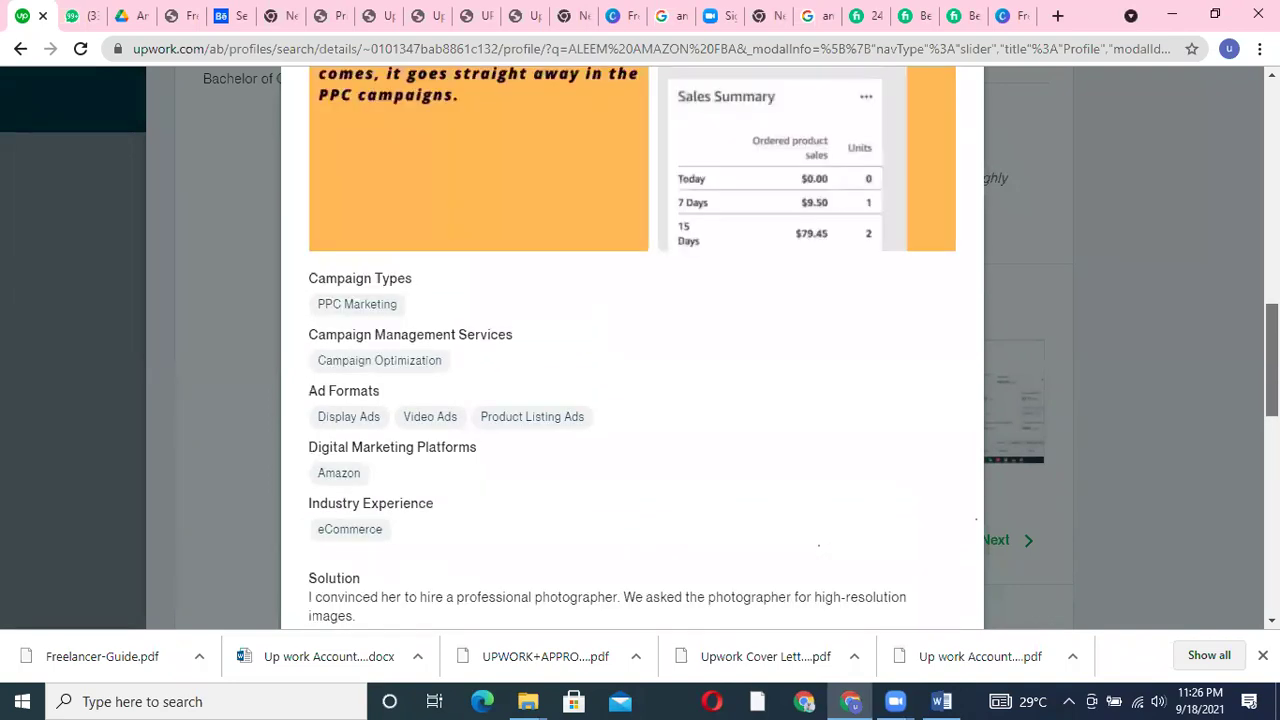
{"action": "scroll", "coordinate": [632, 400], "scroll_direction": "up", "scroll_amount": 4}
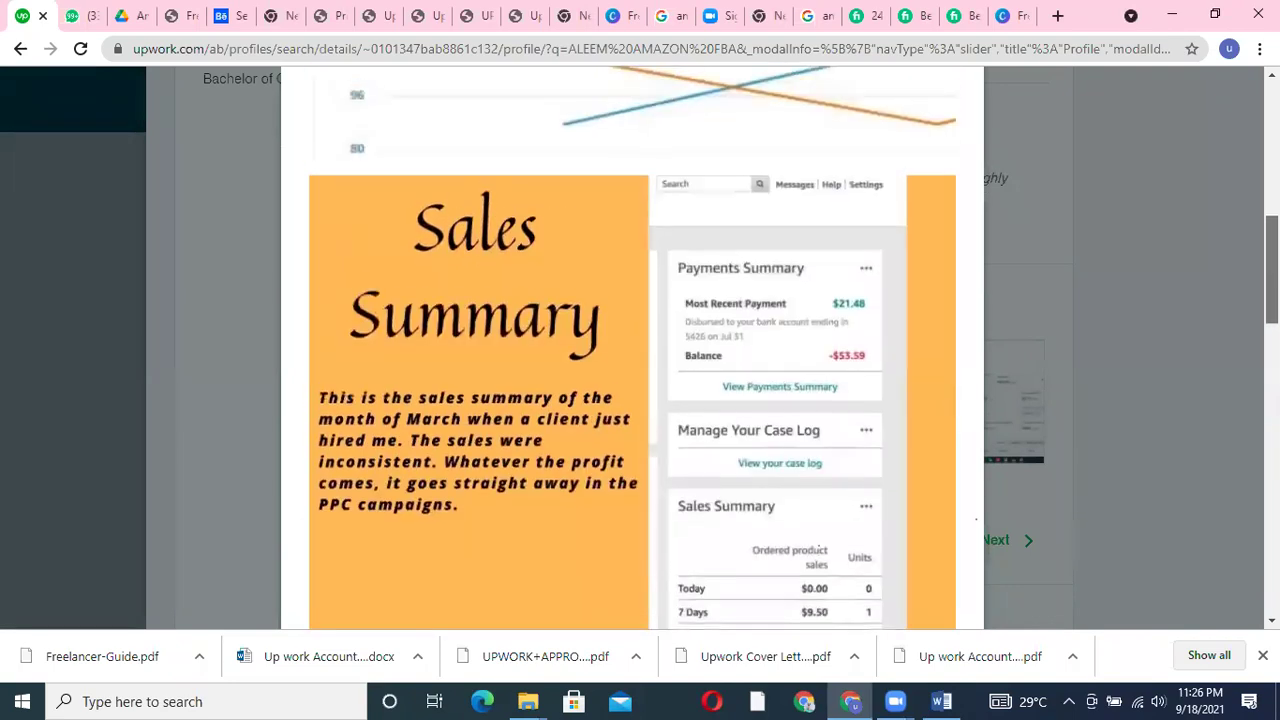
{"action": "scroll", "coordinate": [632, 400], "scroll_direction": "down", "scroll_amount": 8}
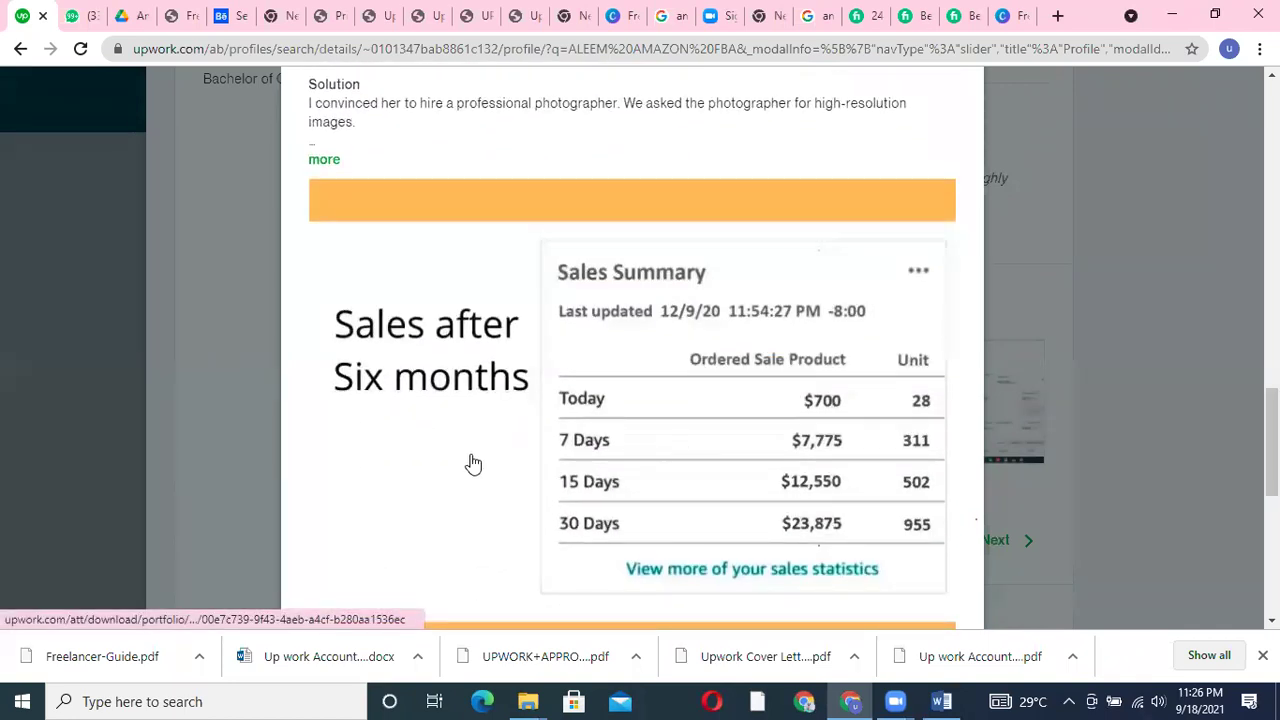
{"action": "scroll", "coordinate": [632, 400], "scroll_direction": "down", "scroll_amount": 1}
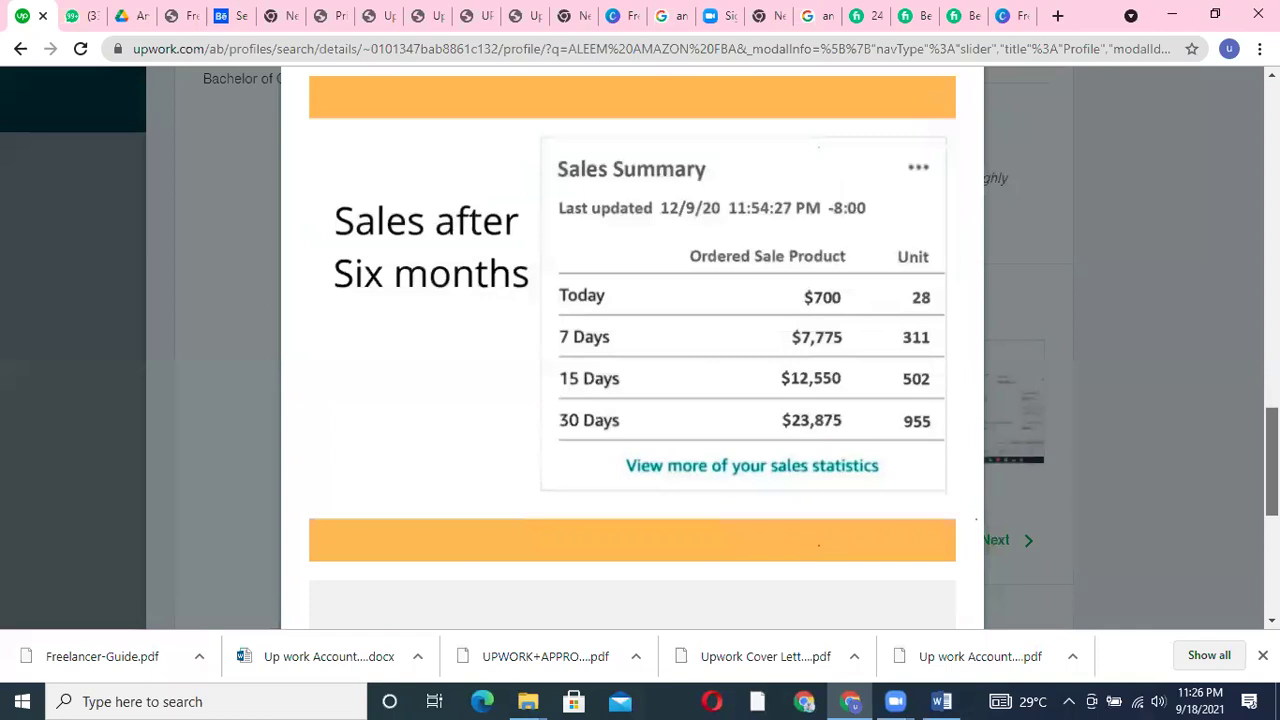
{"action": "scroll", "coordinate": [622, 443], "scroll_direction": "down", "scroll_amount": 4}
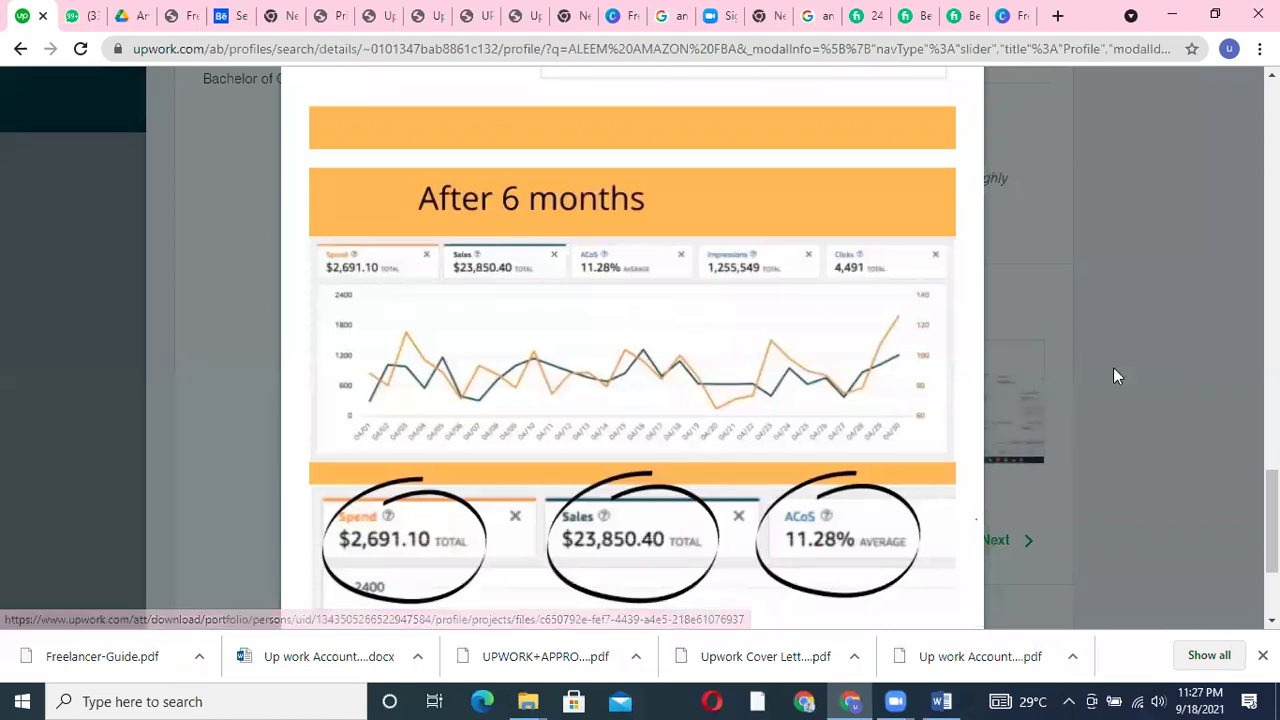
{"action": "scroll", "coordinate": [632, 400], "scroll_direction": "down", "scroll_amount": 4}
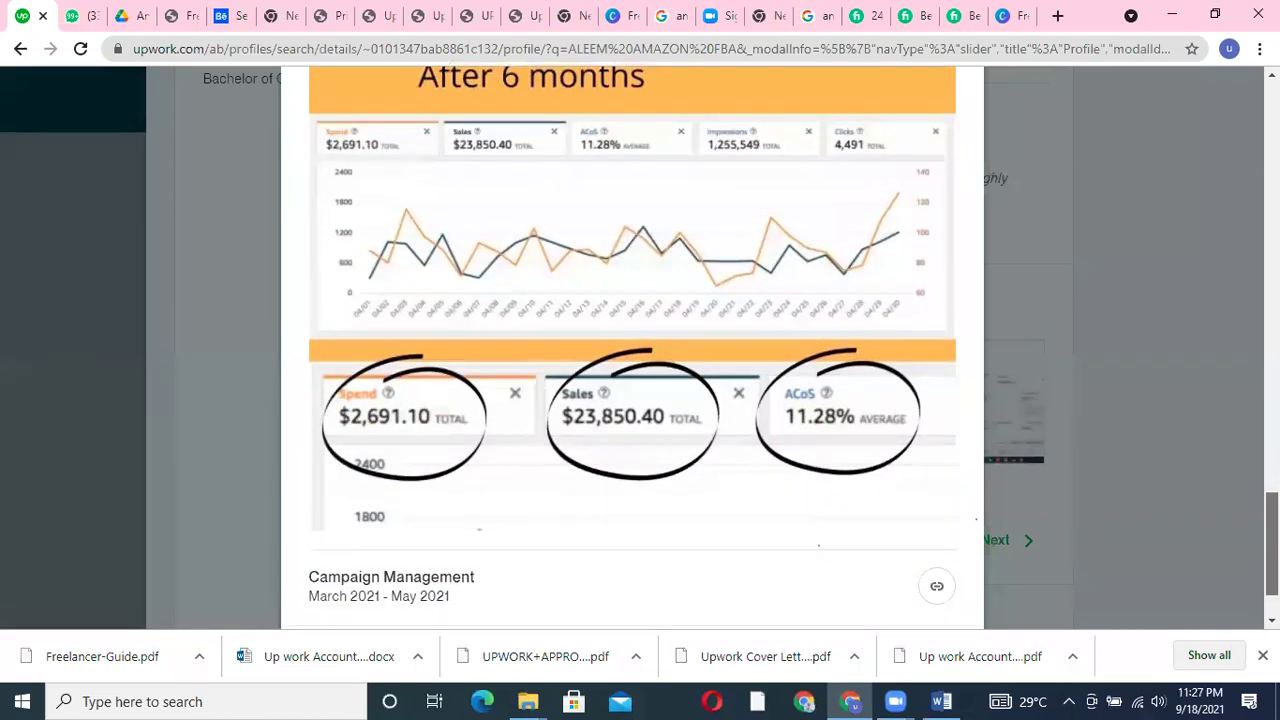
{"action": "scroll", "coordinate": [632, 400], "scroll_direction": "down", "scroll_amount": 1}
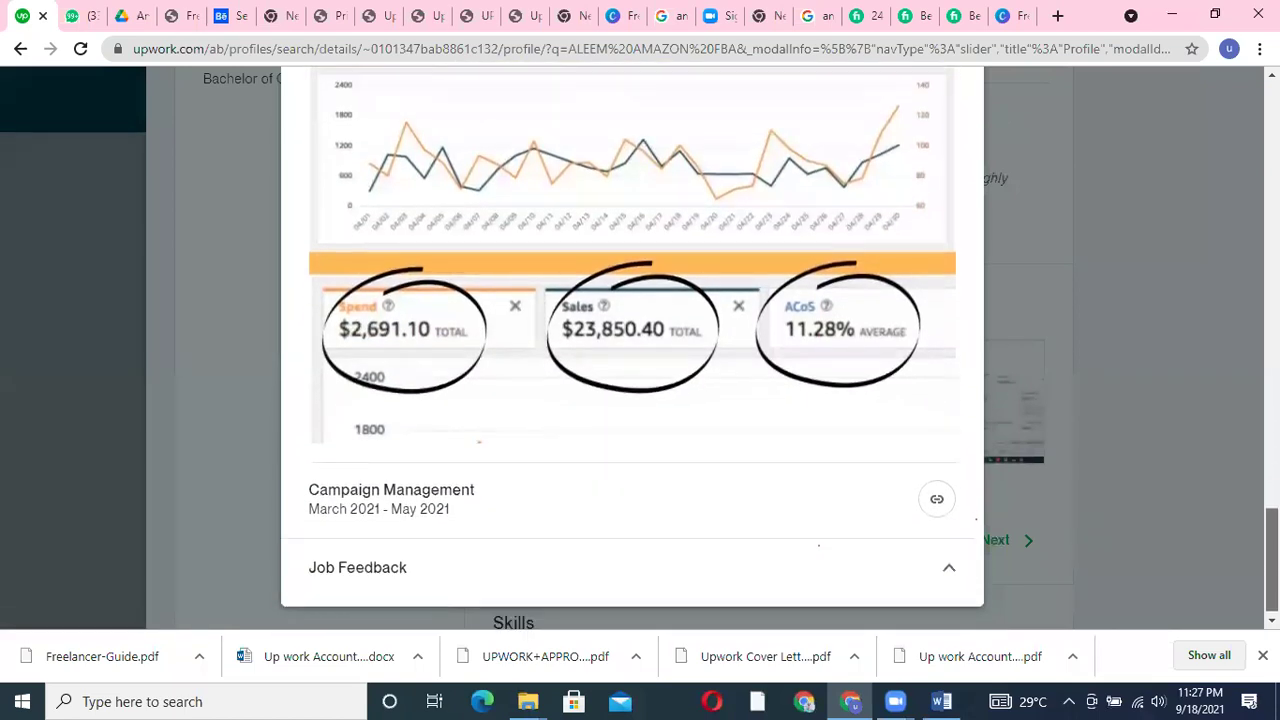
{"action": "scroll", "coordinate": [1243, 349], "scroll_direction": "up", "scroll_amount": 15}
{"action": "scroll", "coordinate": [1245, 186], "scroll_direction": "up", "scroll_amount": 7}
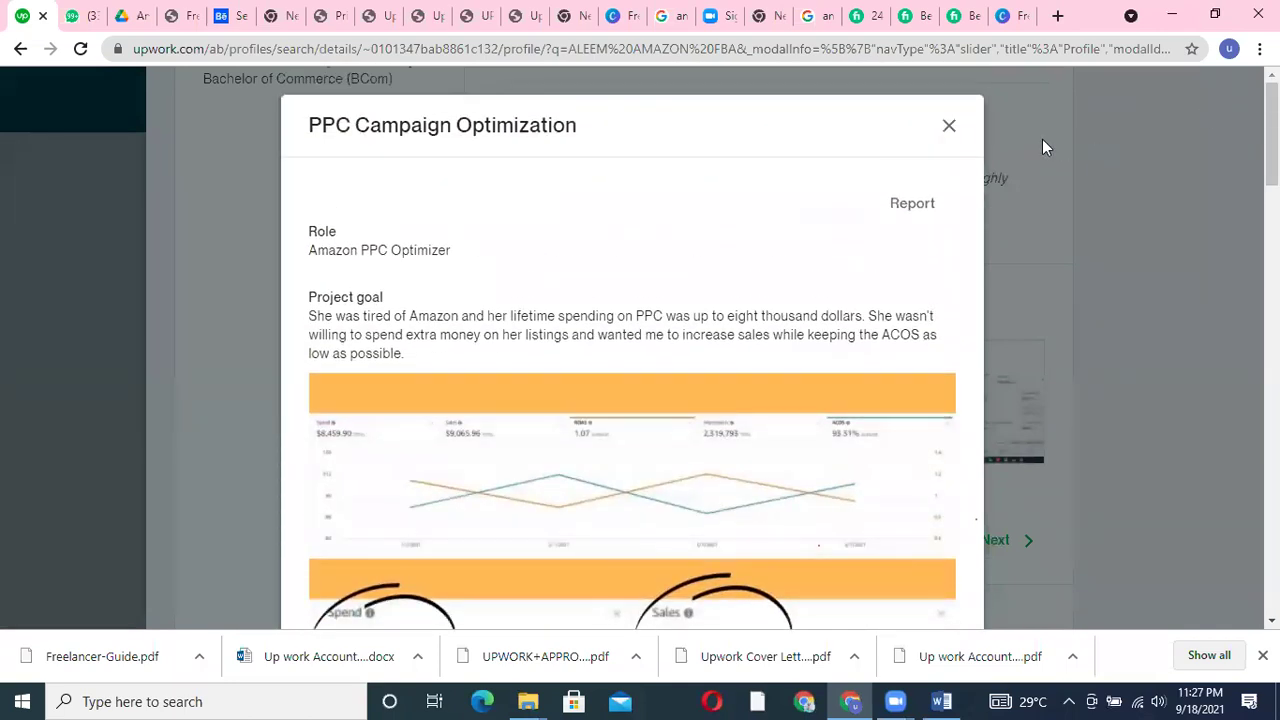
{"action": "left_click", "coordinate": [1042, 140]}
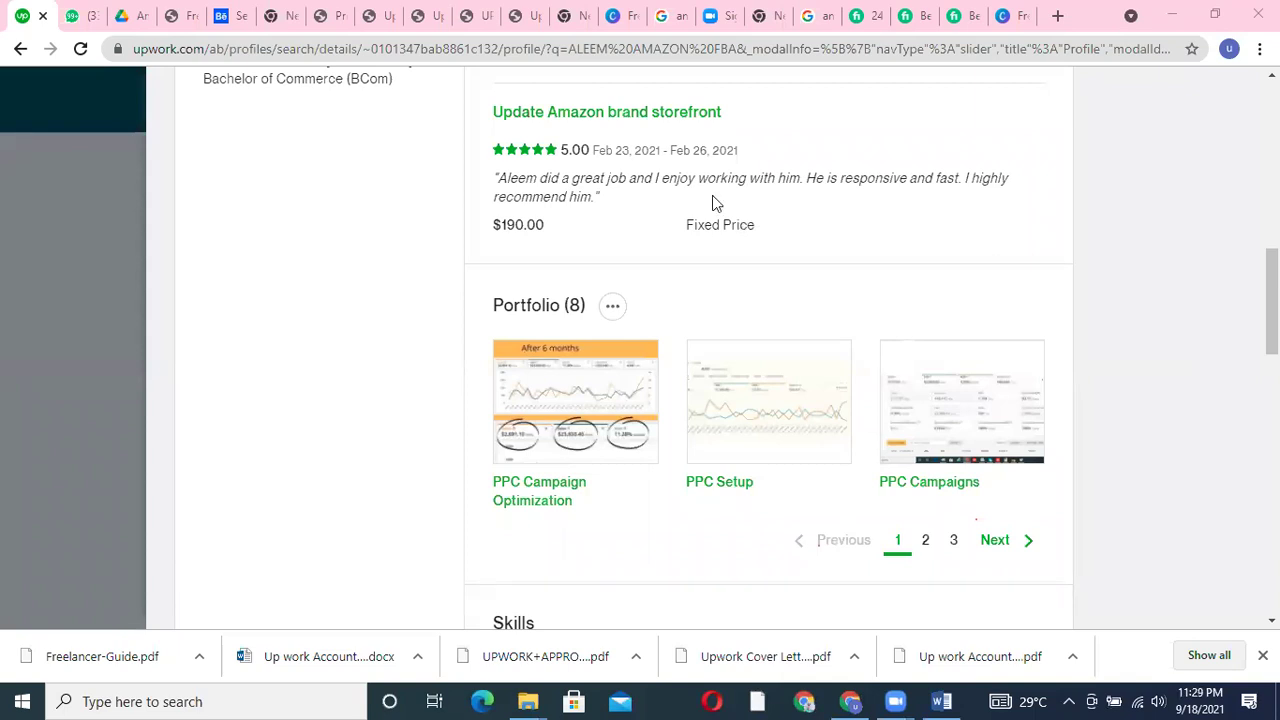
{"action": "right_click", "coordinate": [588, 323]}
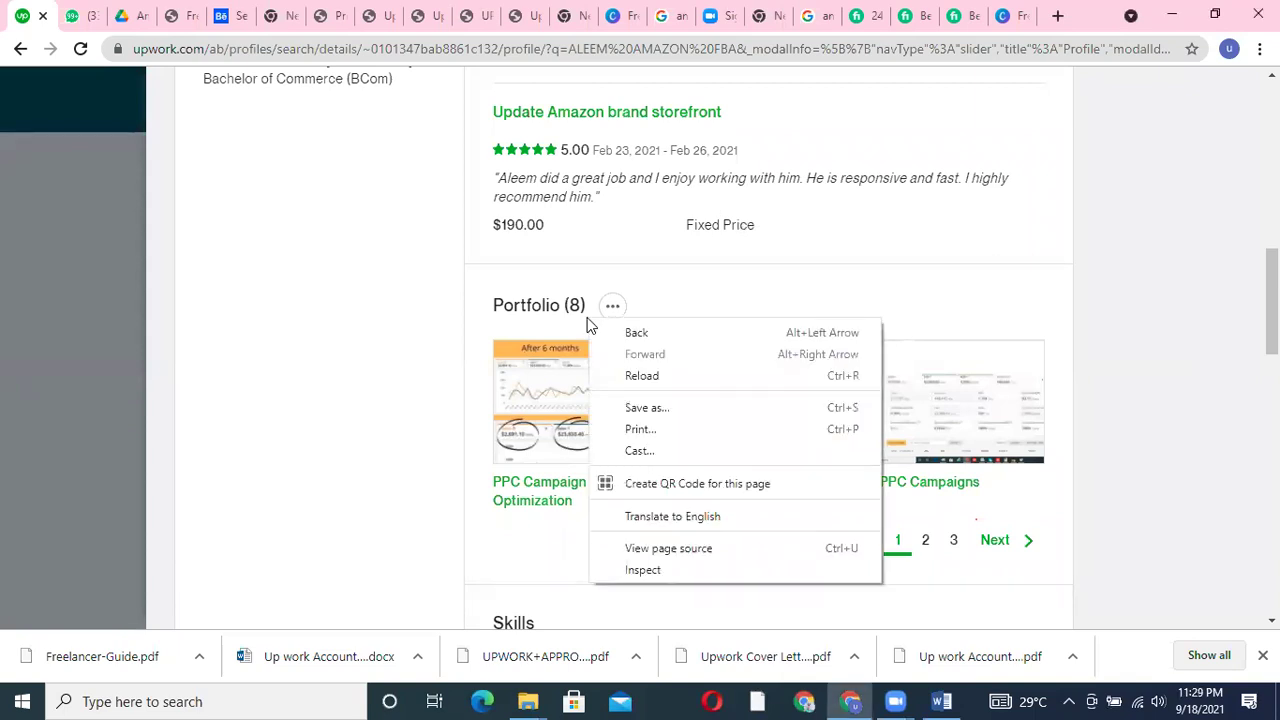
{"action": "left_click", "coordinate": [397, 292]}
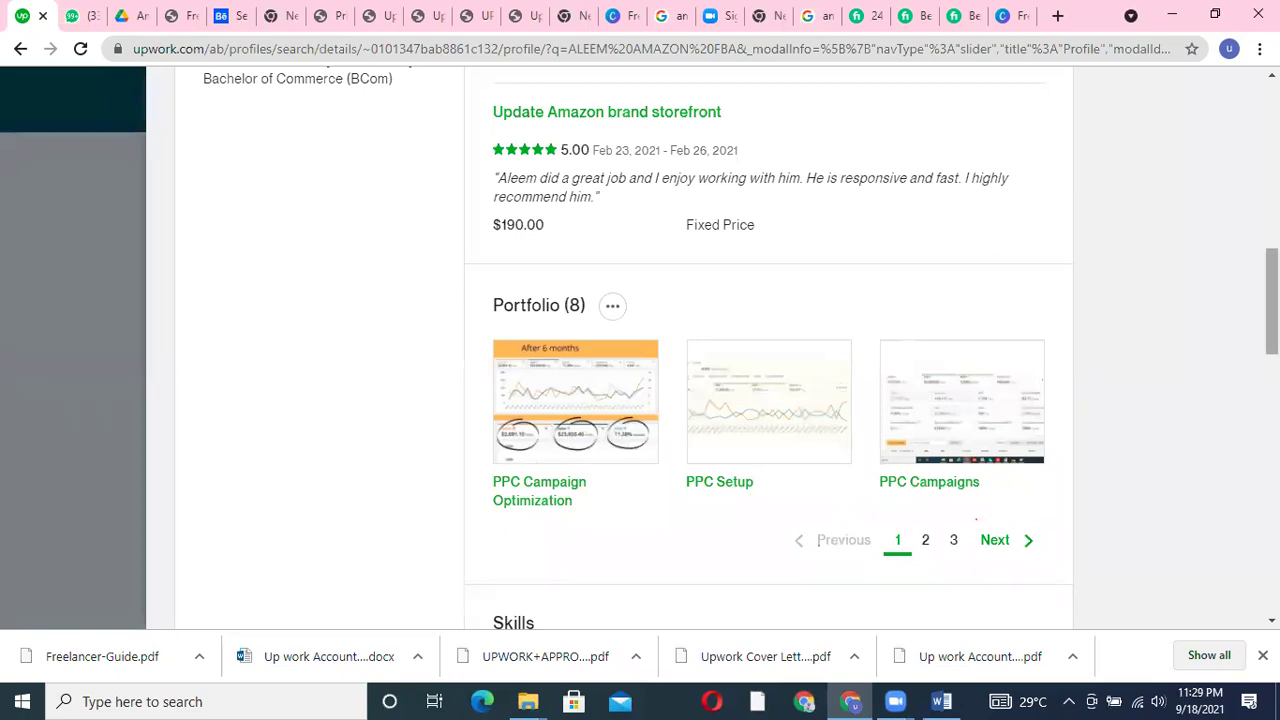
Go to page 2 of the portfolio, view the "PPC Optimization" item's campaign figures, and close it
{"action": "scroll", "coordinate": [1270, 305], "scroll_direction": "down", "scroll_amount": 1}
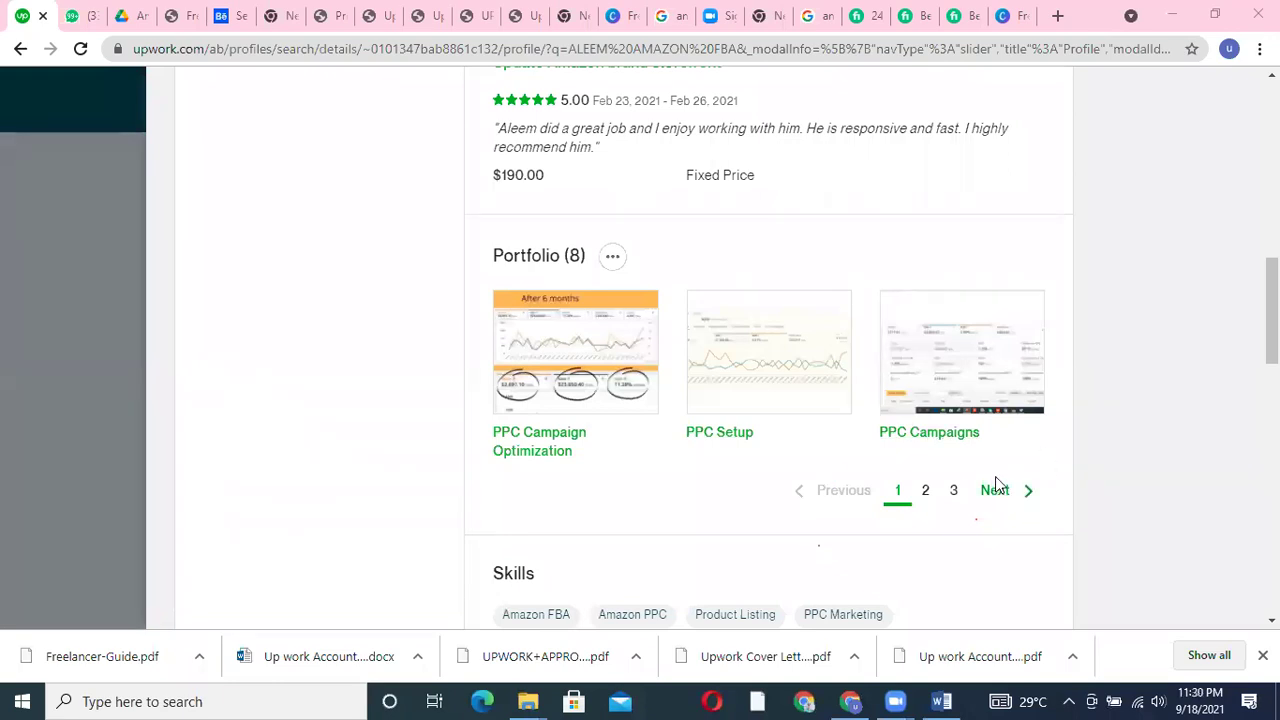
{"action": "left_click", "coordinate": [1025, 490]}
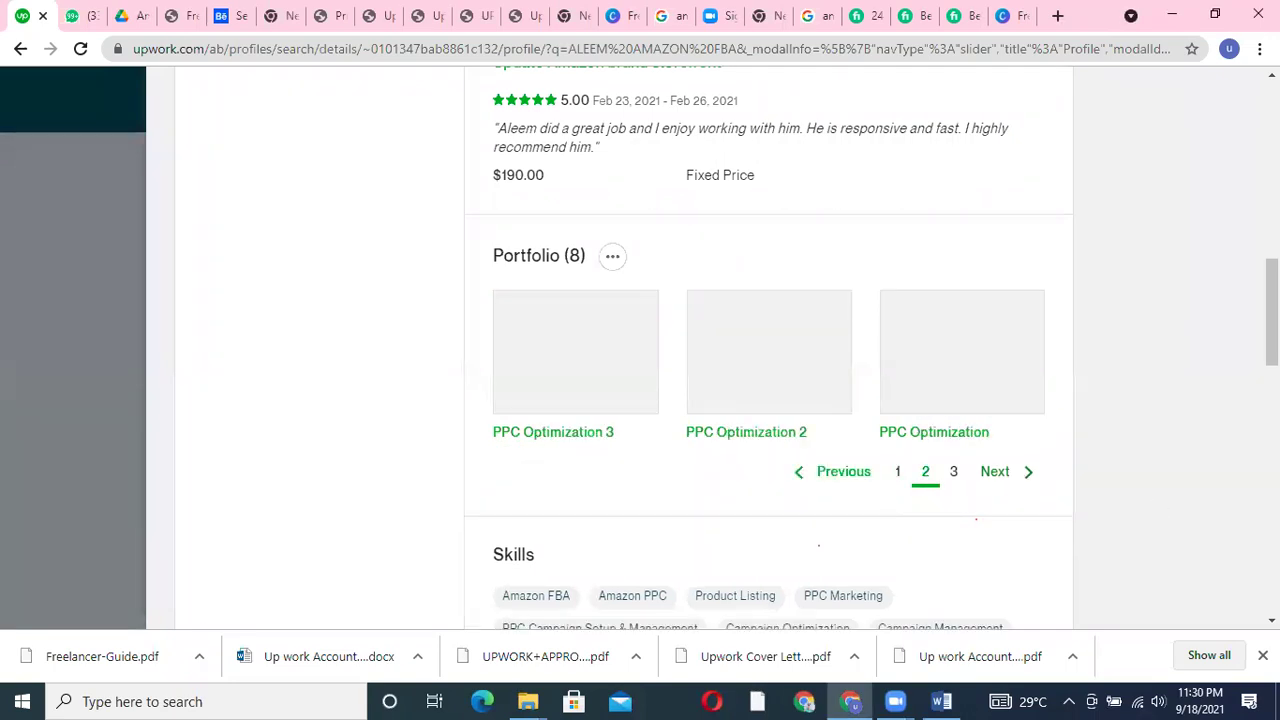
{"action": "scroll", "coordinate": [1272, 340], "scroll_direction": "down", "scroll_amount": 2}
{"action": "scroll", "coordinate": [580, 257], "scroll_direction": "up", "scroll_amount": 2}
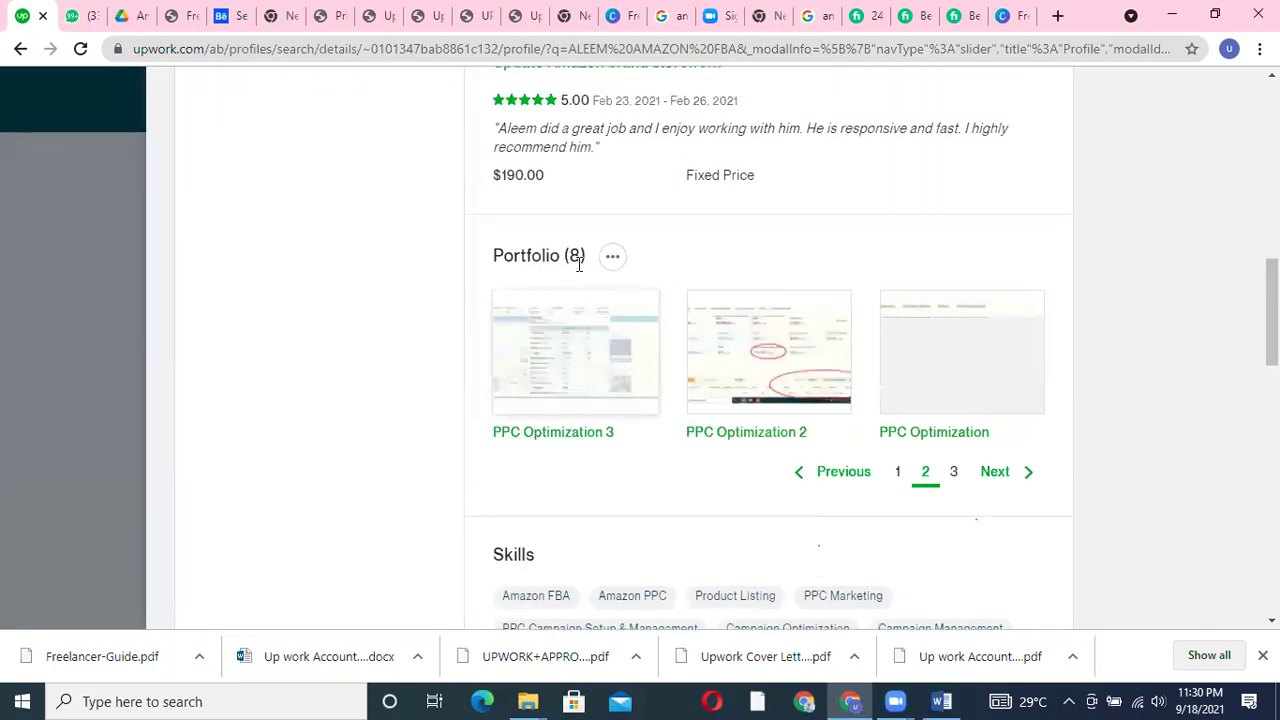
{"action": "left_click", "coordinate": [931, 383]}
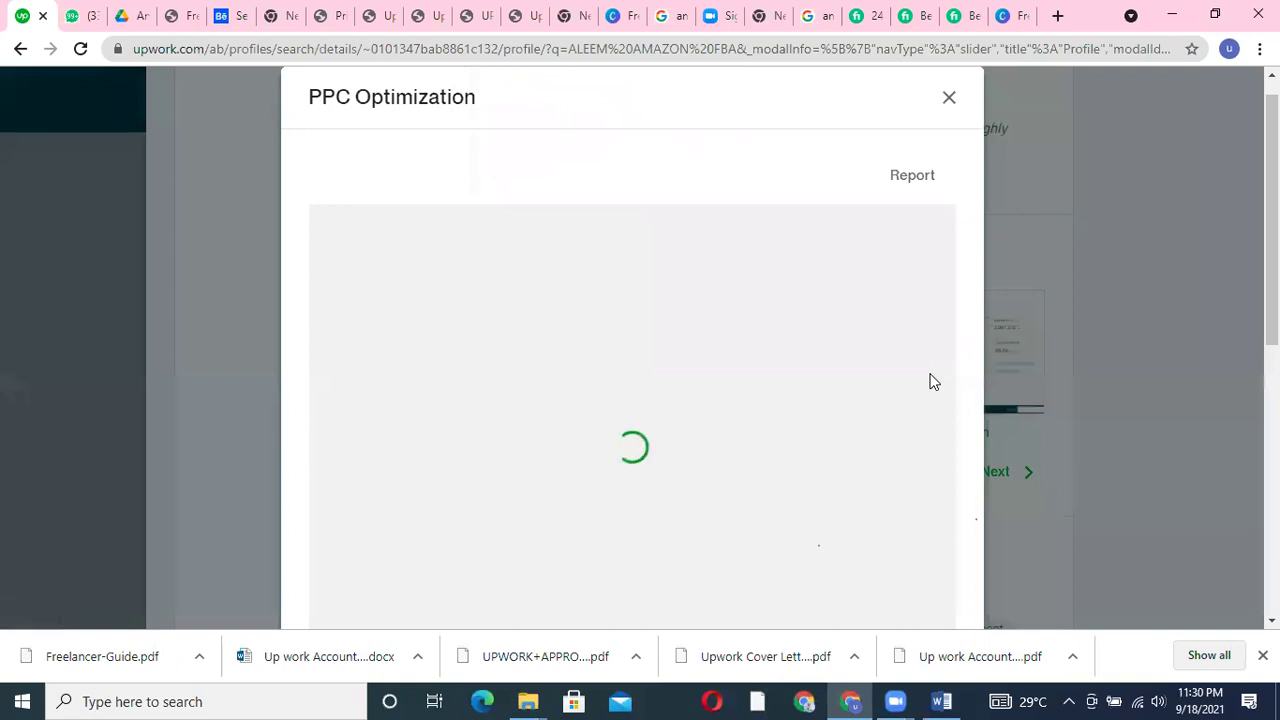
{"action": "scroll", "coordinate": [929, 377], "scroll_direction": "down", "scroll_amount": 1}
{"action": "scroll", "coordinate": [930, 377], "scroll_direction": "down", "scroll_amount": 1}
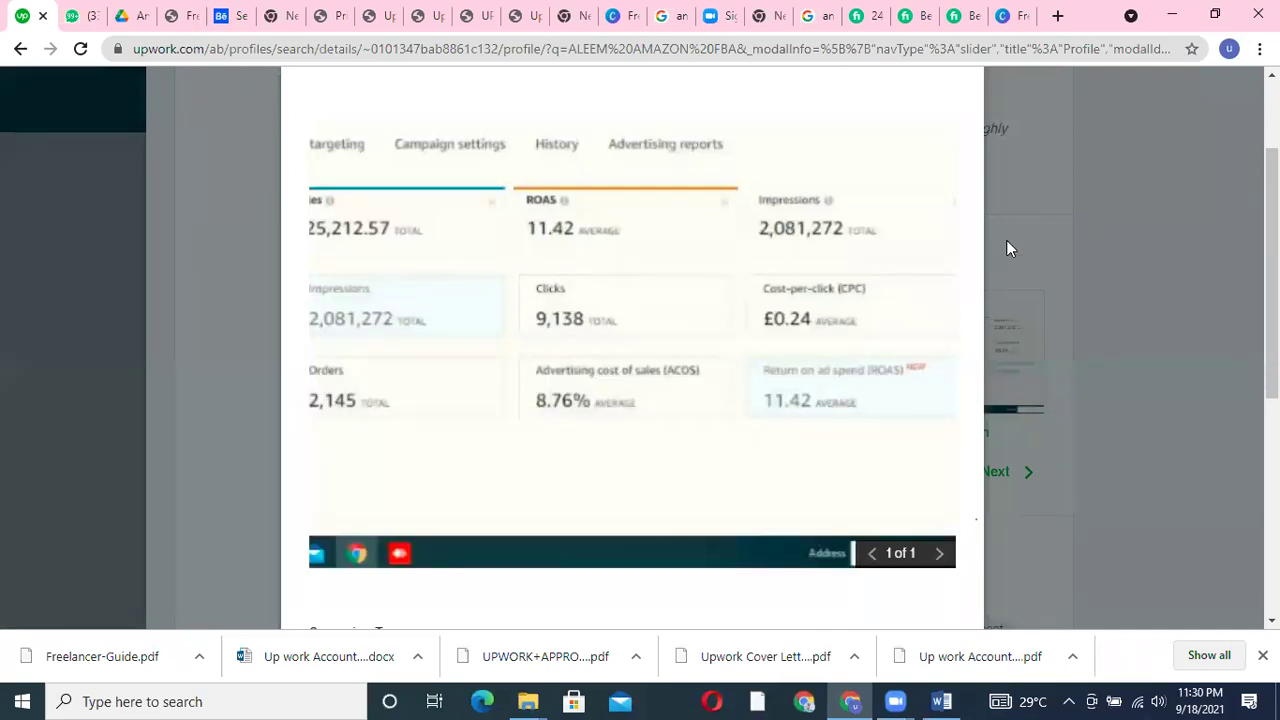
{"action": "left_click_drag", "start_coordinate": [1272, 250], "coordinate": [1272, 180]}
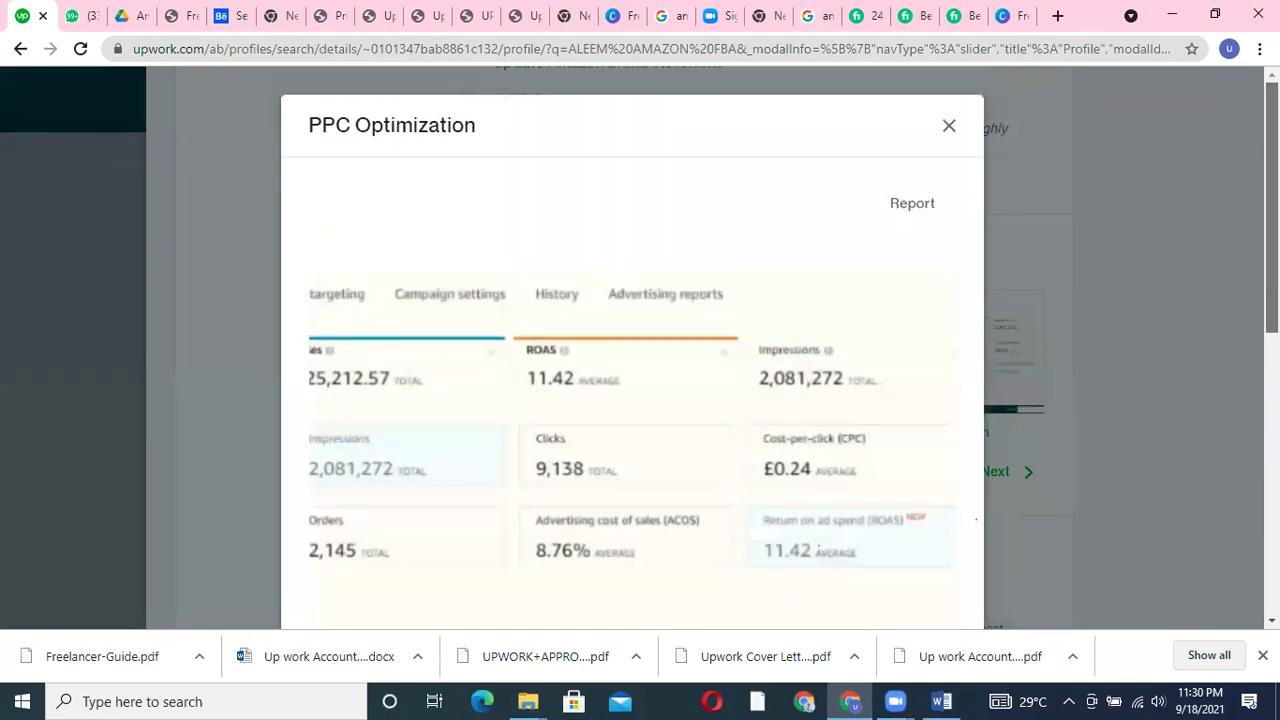
{"action": "left_click", "coordinate": [1014, 174]}
Review the skills, view the Amazon PPC campaign management project from the Project Catalog, and return to the profile's catalog section
{"action": "left_click_drag", "start_coordinate": [1272, 312], "coordinate": [1272, 379]}
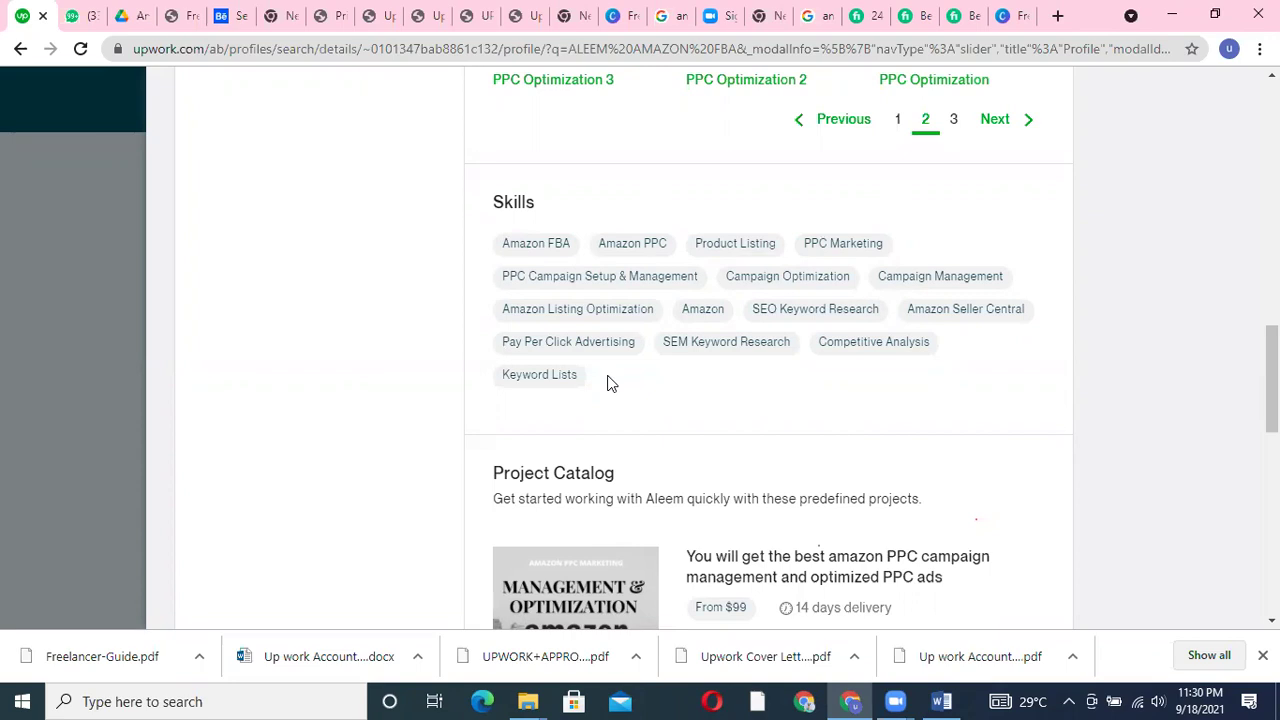
{"action": "left_click_drag", "start_coordinate": [1272, 379], "coordinate": [1272, 435]}
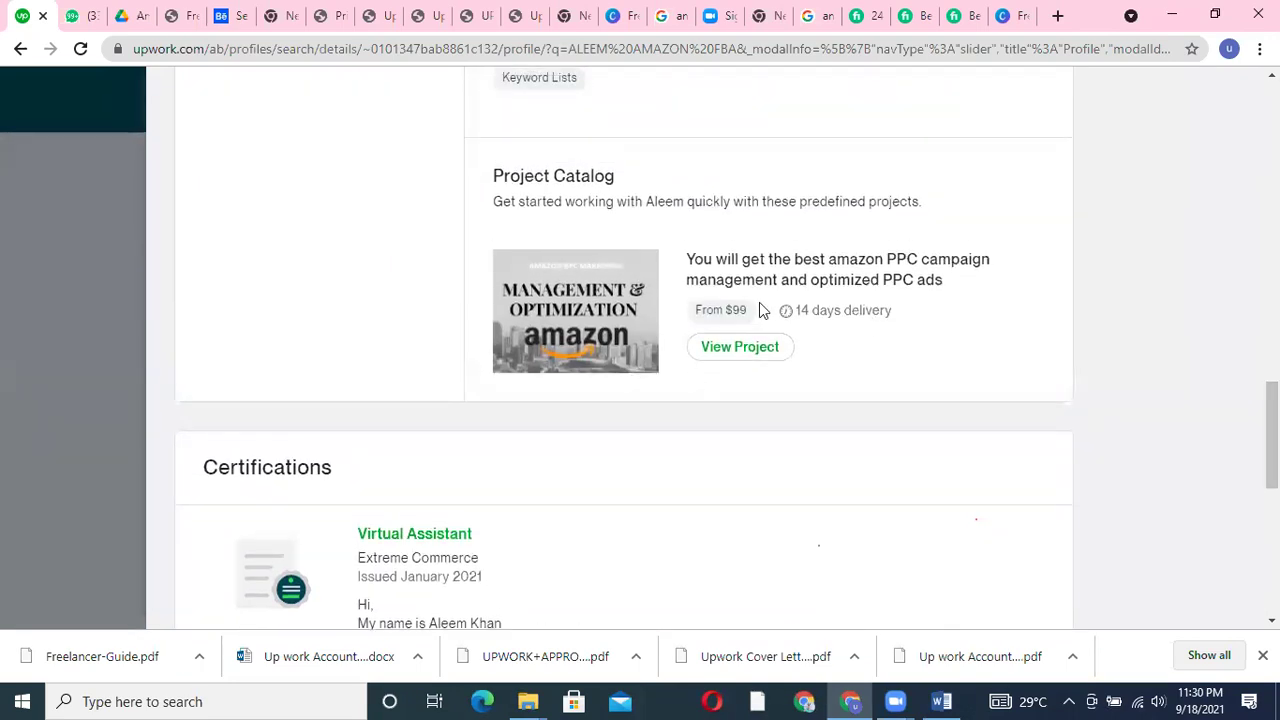
{"action": "left_click", "coordinate": [712, 352]}
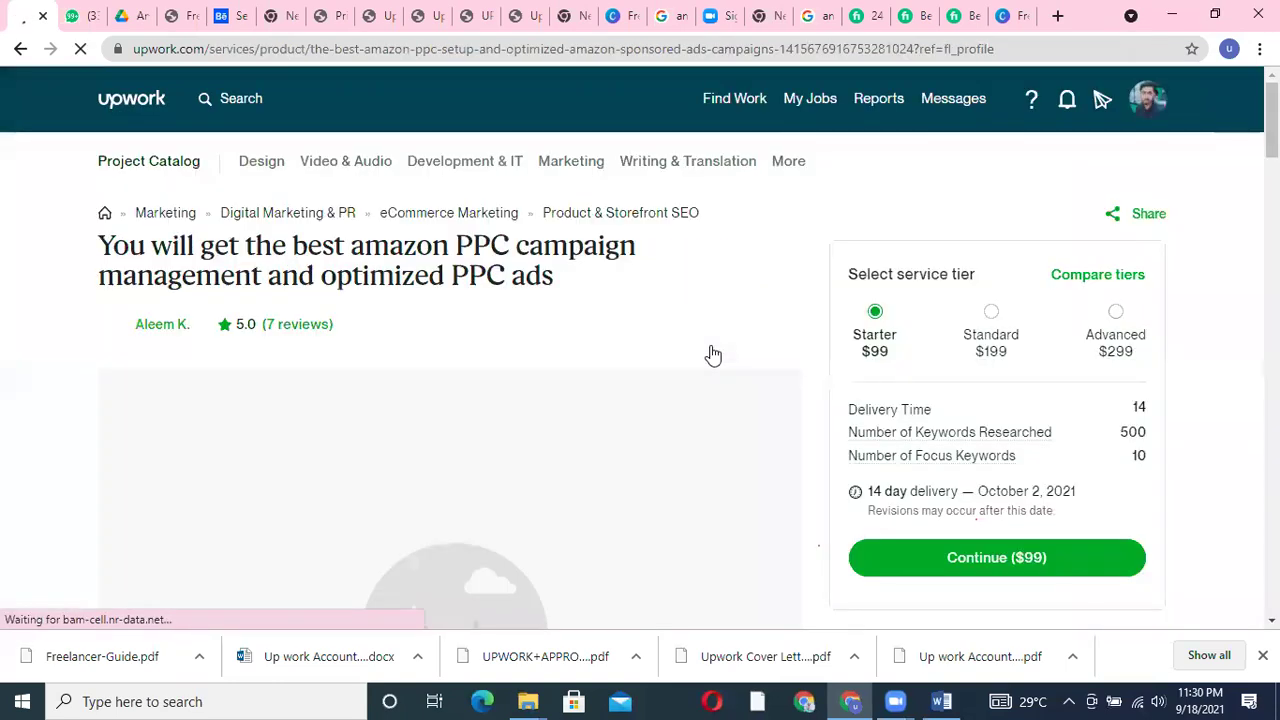
{"action": "scroll", "coordinate": [1102, 98], "scroll_direction": "down", "scroll_amount": 2}
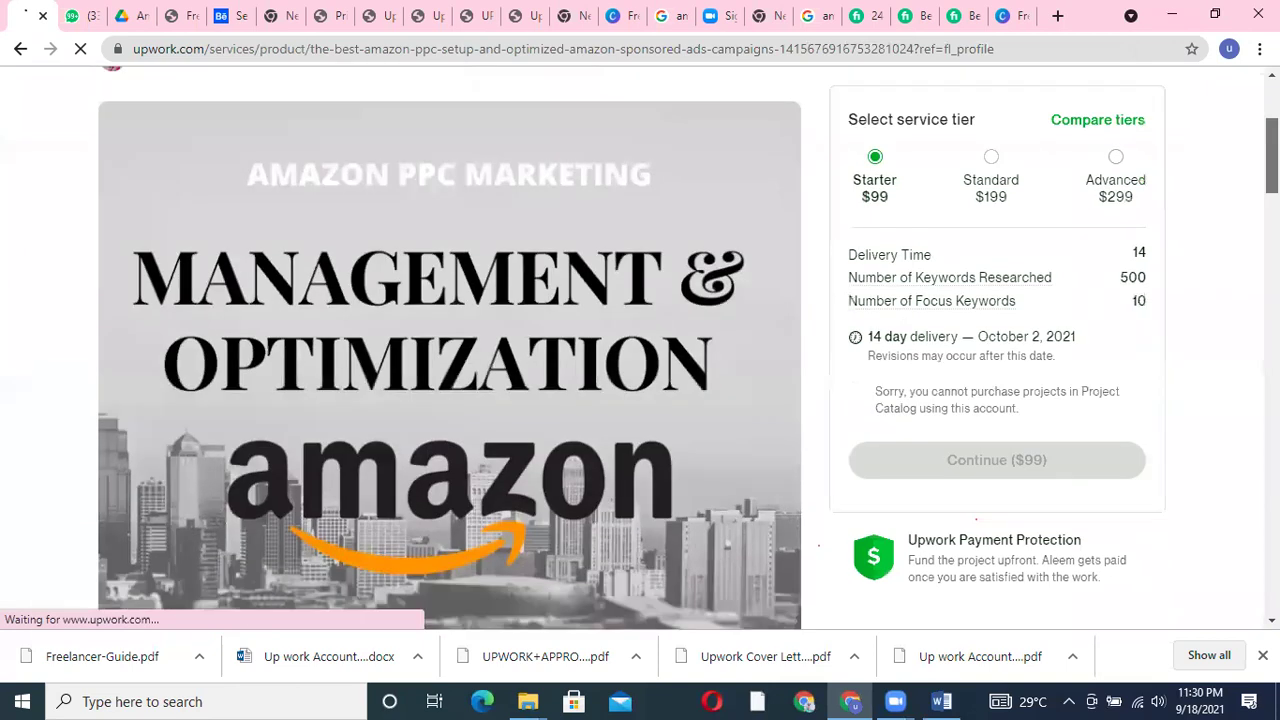
{"action": "scroll", "coordinate": [450, 347], "scroll_direction": "down", "scroll_amount": 15}
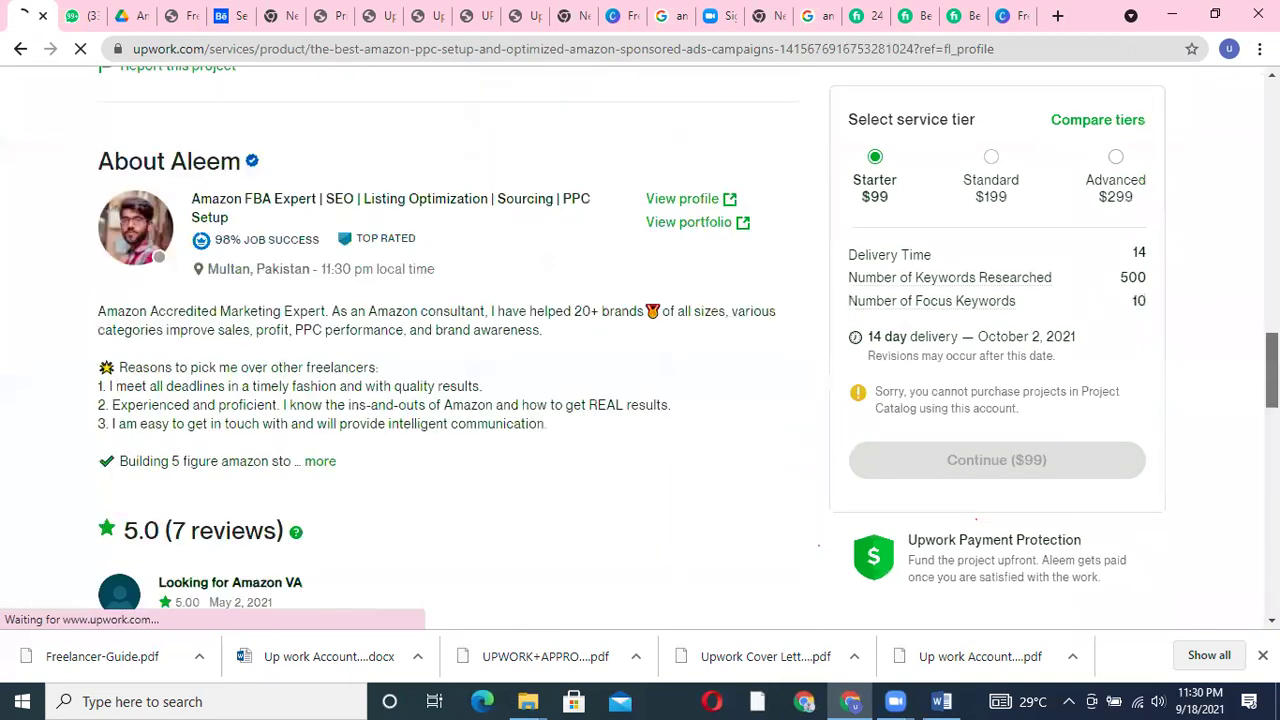
{"action": "scroll", "coordinate": [1243, 129], "scroll_direction": "up", "scroll_amount": 15}
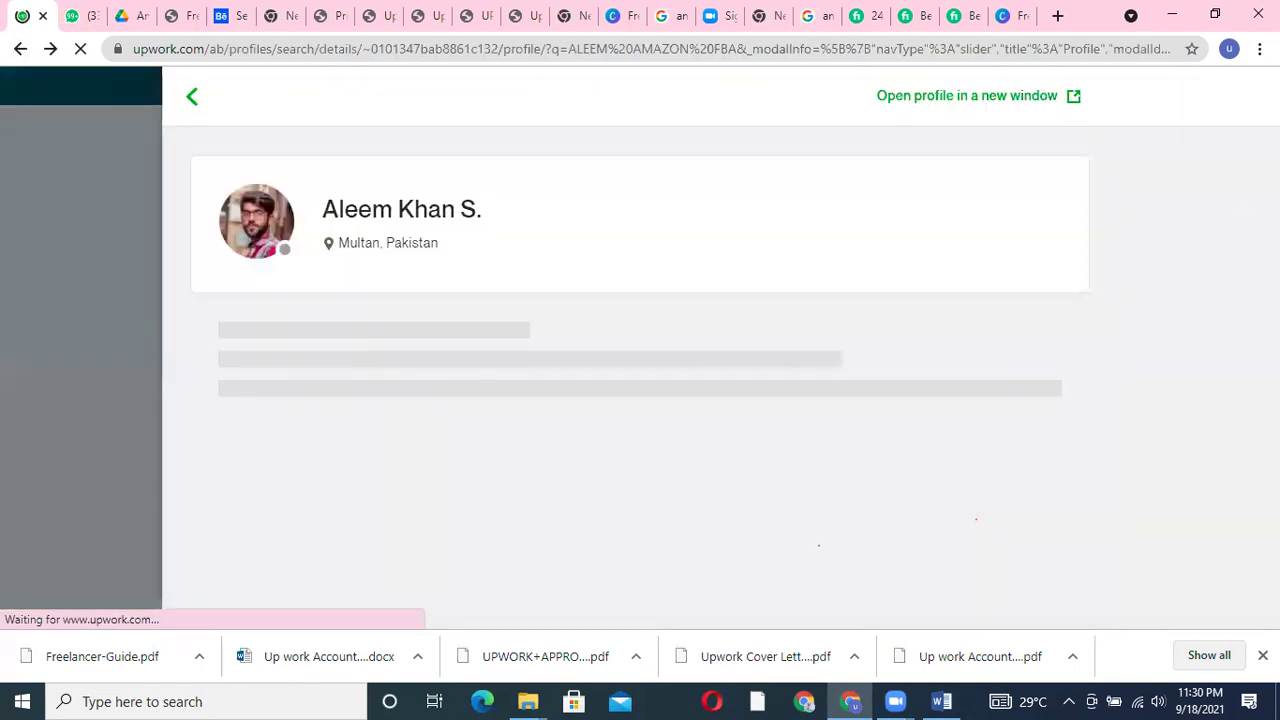
{"action": "scroll", "coordinate": [620, 350], "scroll_direction": "down", "scroll_amount": 10}
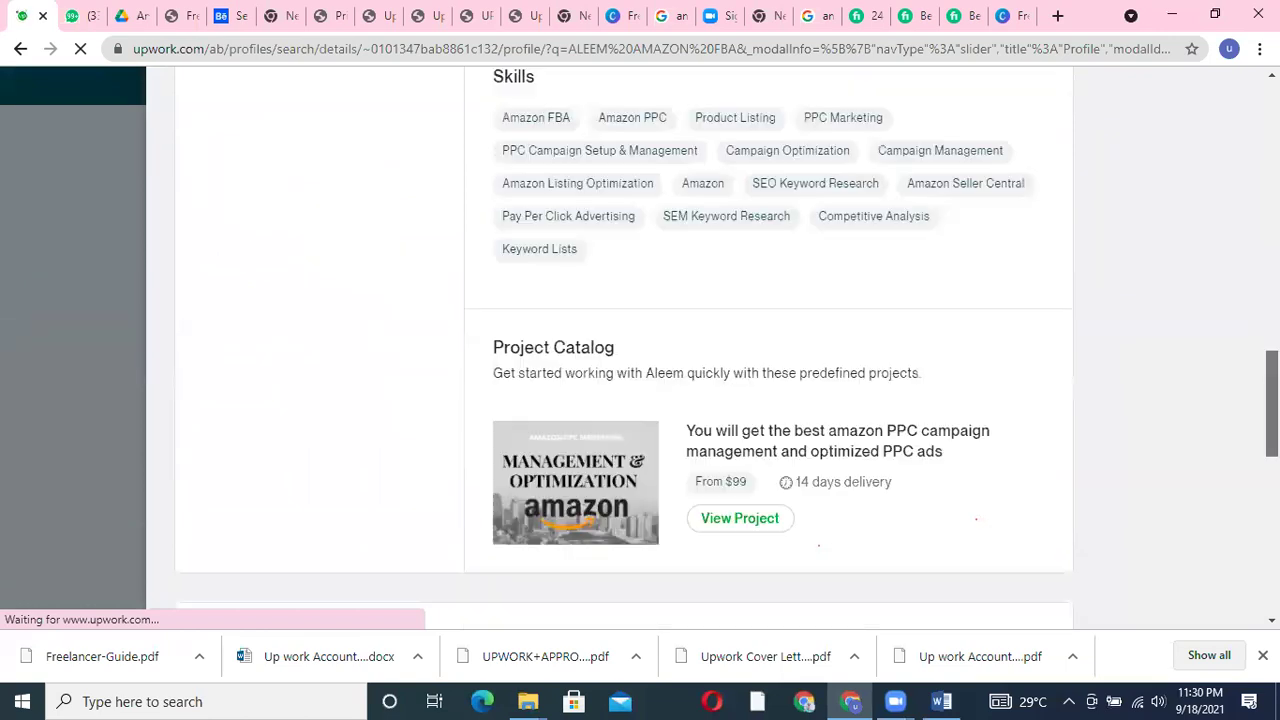
Go to the profile's Certifications section, open the Virtual Assistant certificate link, and return to the profile
{"action": "scroll", "coordinate": [980, 418], "scroll_direction": "down", "scroll_amount": 5}
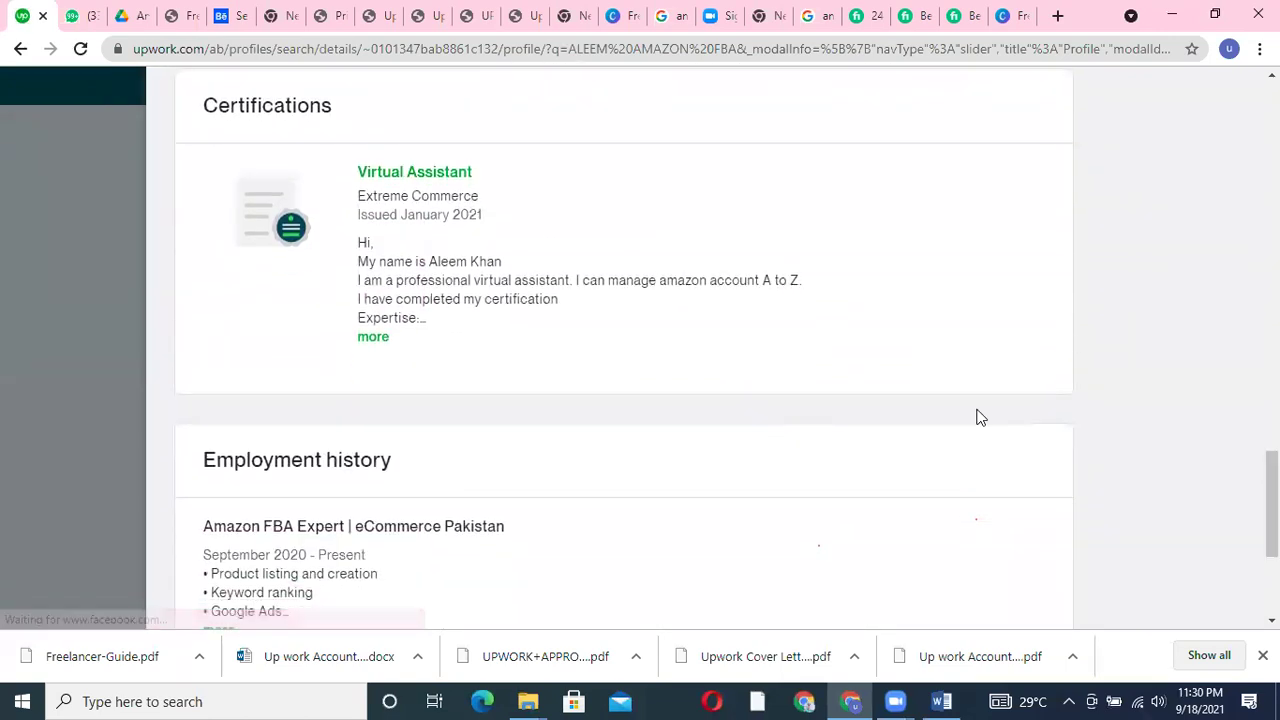
{"action": "scroll", "coordinate": [980, 418], "scroll_direction": "up", "scroll_amount": 3}
{"action": "scroll", "coordinate": [410, 350], "scroll_direction": "down", "scroll_amount": 1}
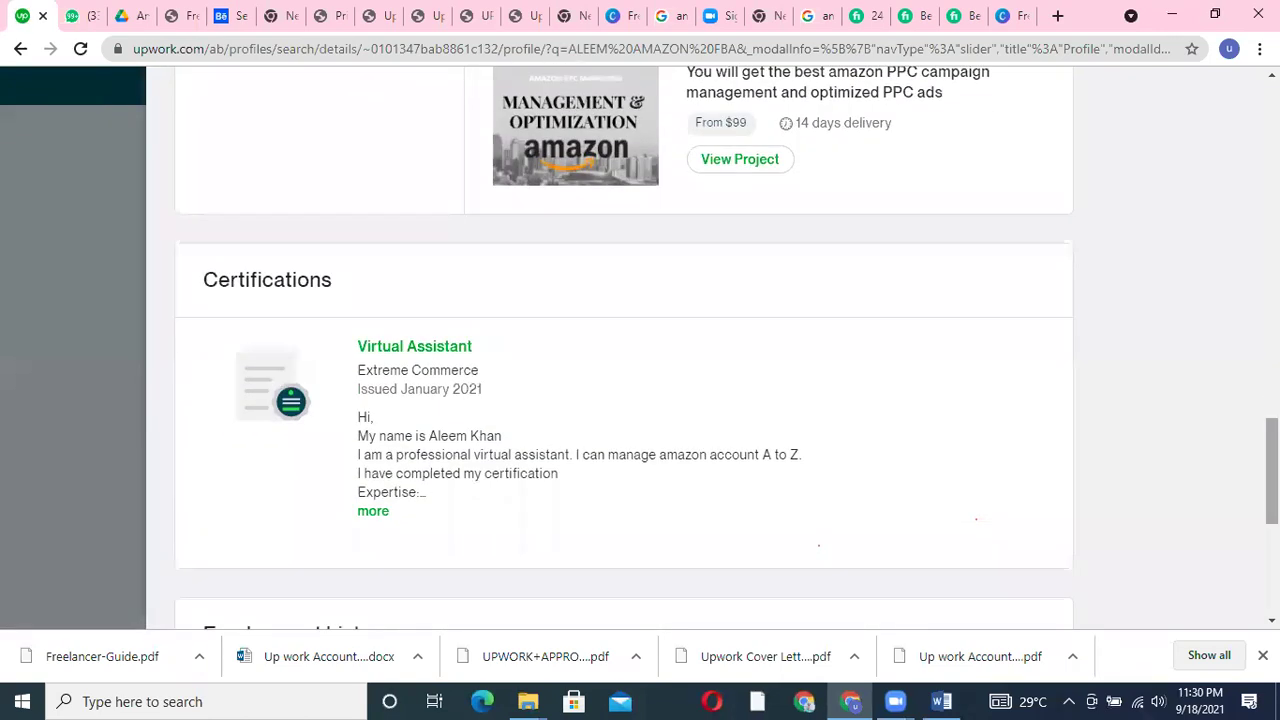
{"action": "left_click", "coordinate": [410, 348]}
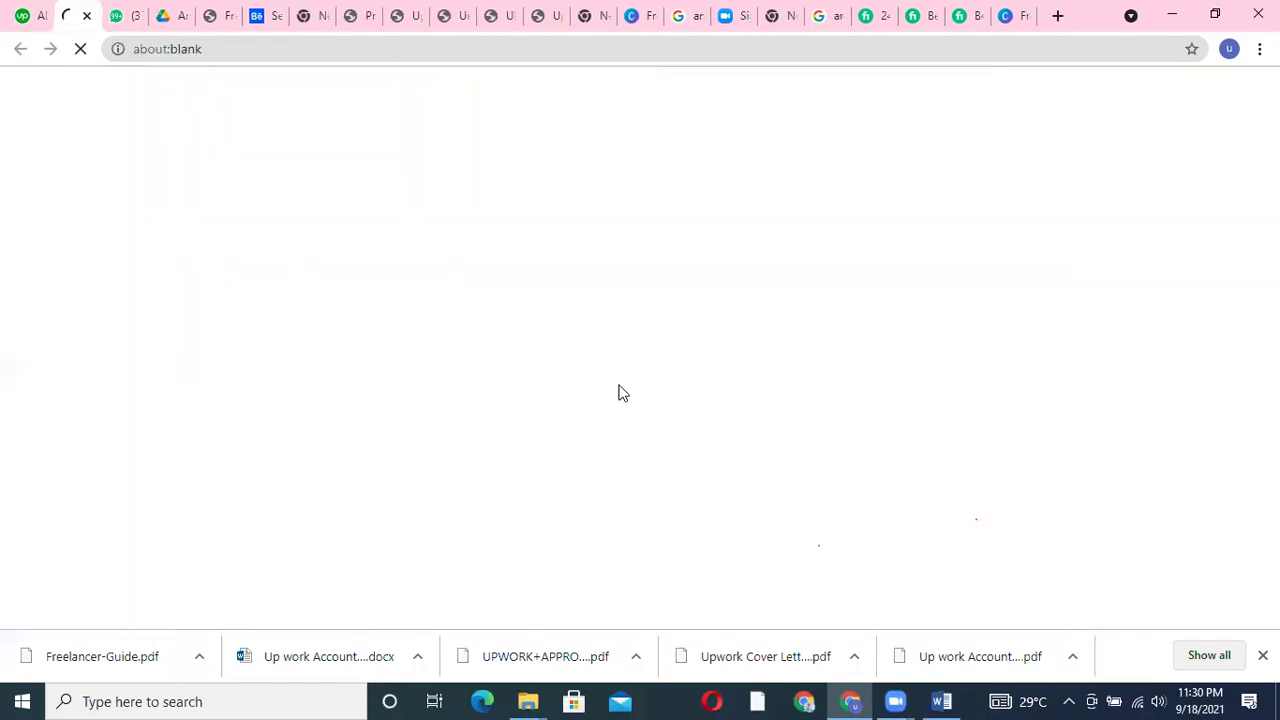
{"action": "left_click", "coordinate": [30, 15]}
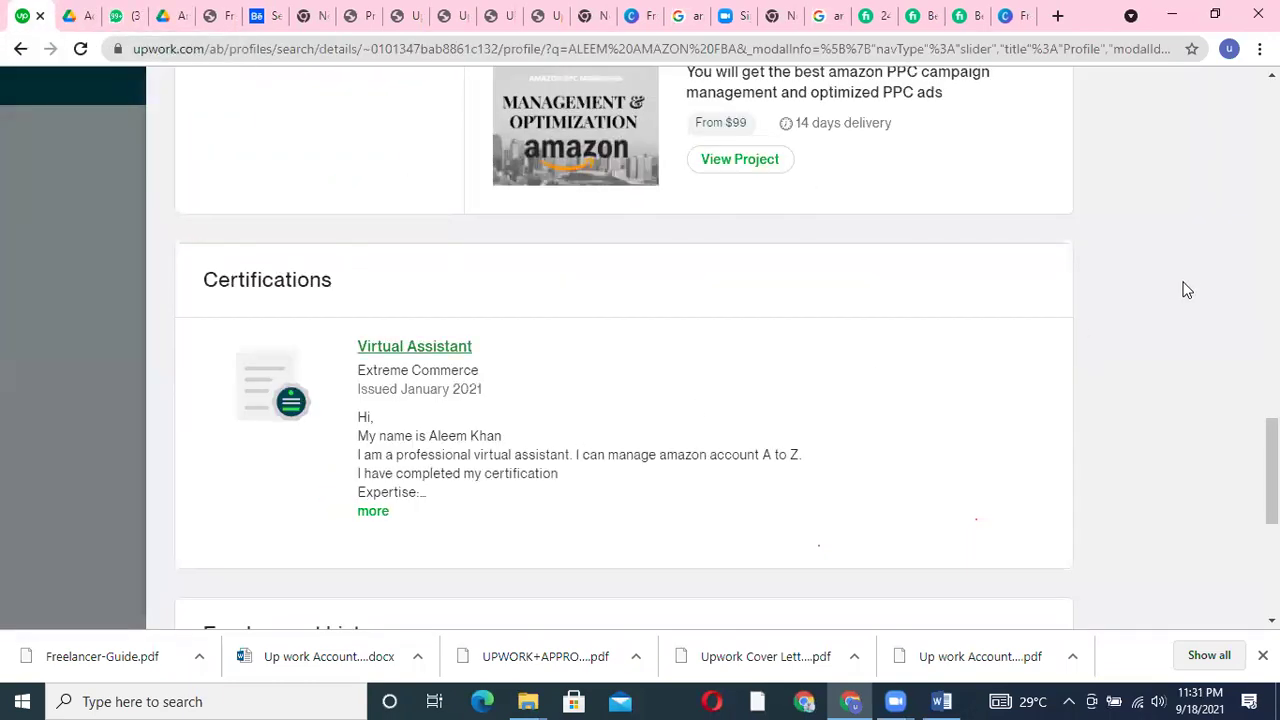
Expand the Virtual Assistant certification's description and review its listed expertise and tools
{"action": "left_click", "coordinate": [374, 512]}
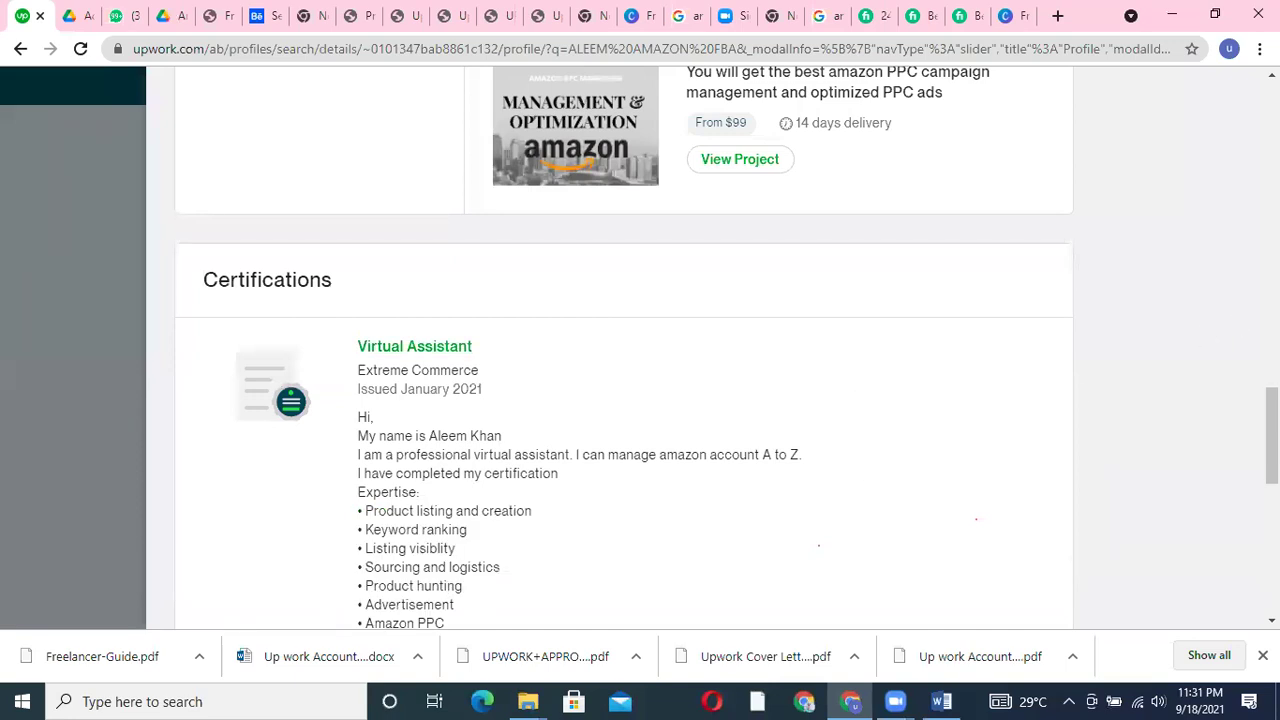
{"action": "scroll", "coordinate": [433, 461], "scroll_direction": "down", "scroll_amount": 4}
{"action": "scroll", "coordinate": [433, 461], "scroll_direction": "up", "scroll_amount": 2}
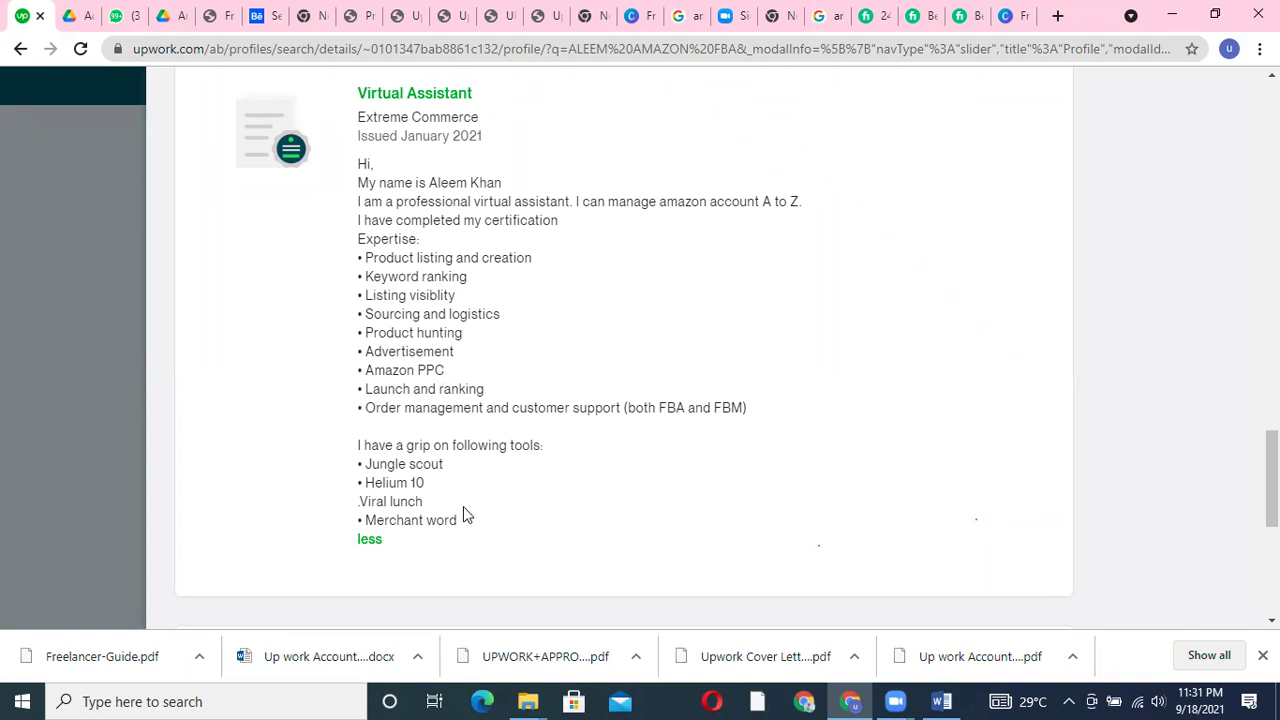
{"action": "left_click_drag", "start_coordinate": [460, 521], "coordinate": [400, 241]}
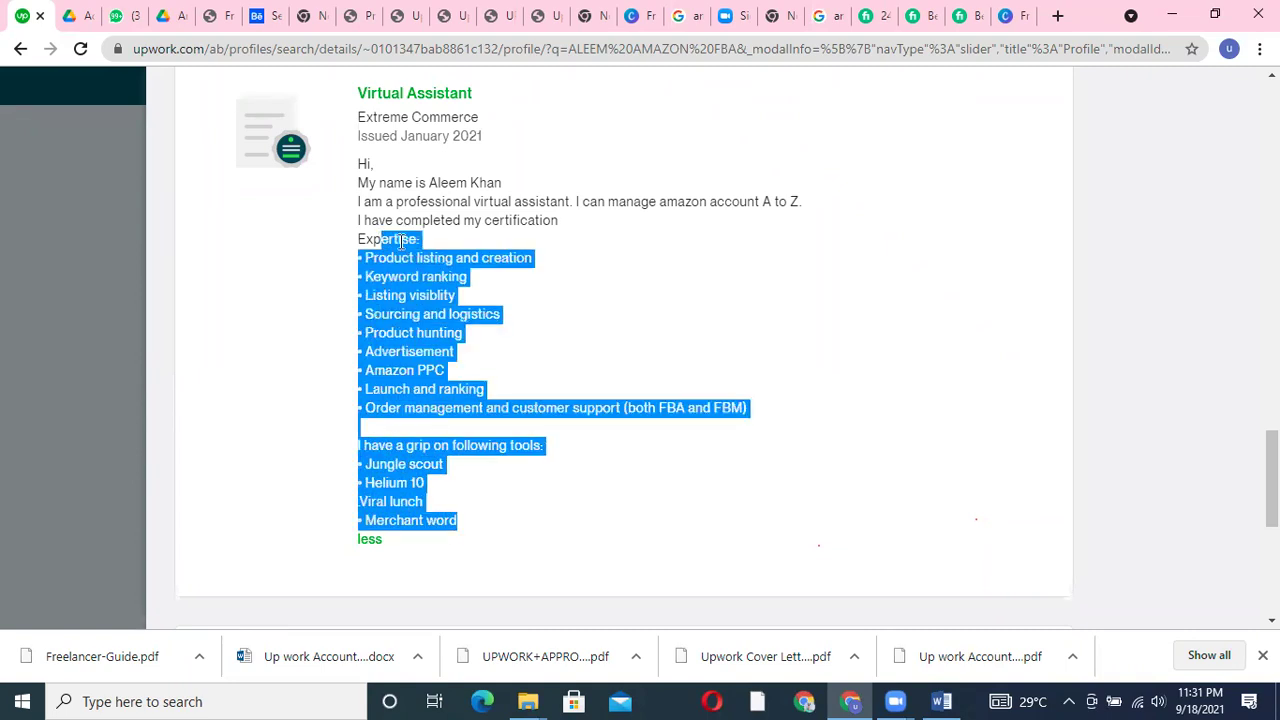
{"action": "left_click", "coordinate": [400, 241]}
Expand and review the Amazon FBA Expert employment entry and the Amazon product research entry under Other Experiences
{"action": "scroll", "coordinate": [1272, 480], "scroll_direction": "down", "scroll_amount": 3}
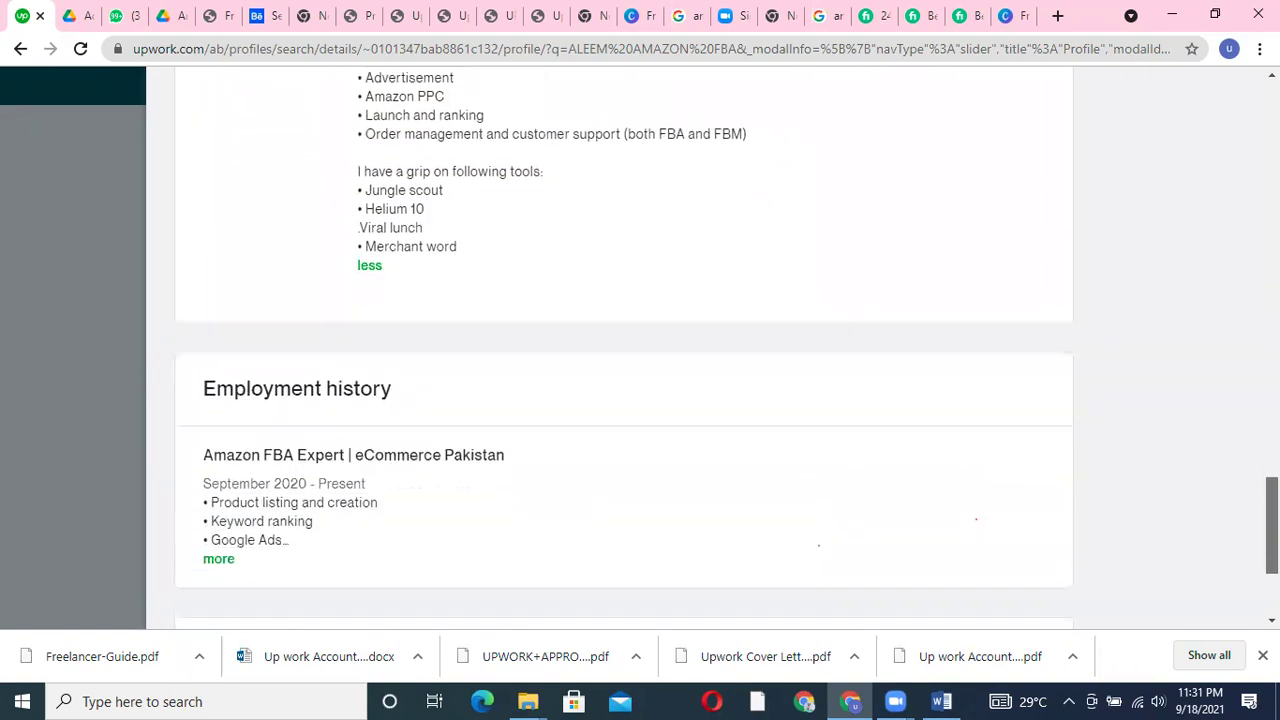
{"action": "scroll", "coordinate": [1272, 520], "scroll_direction": "down", "scroll_amount": 1}
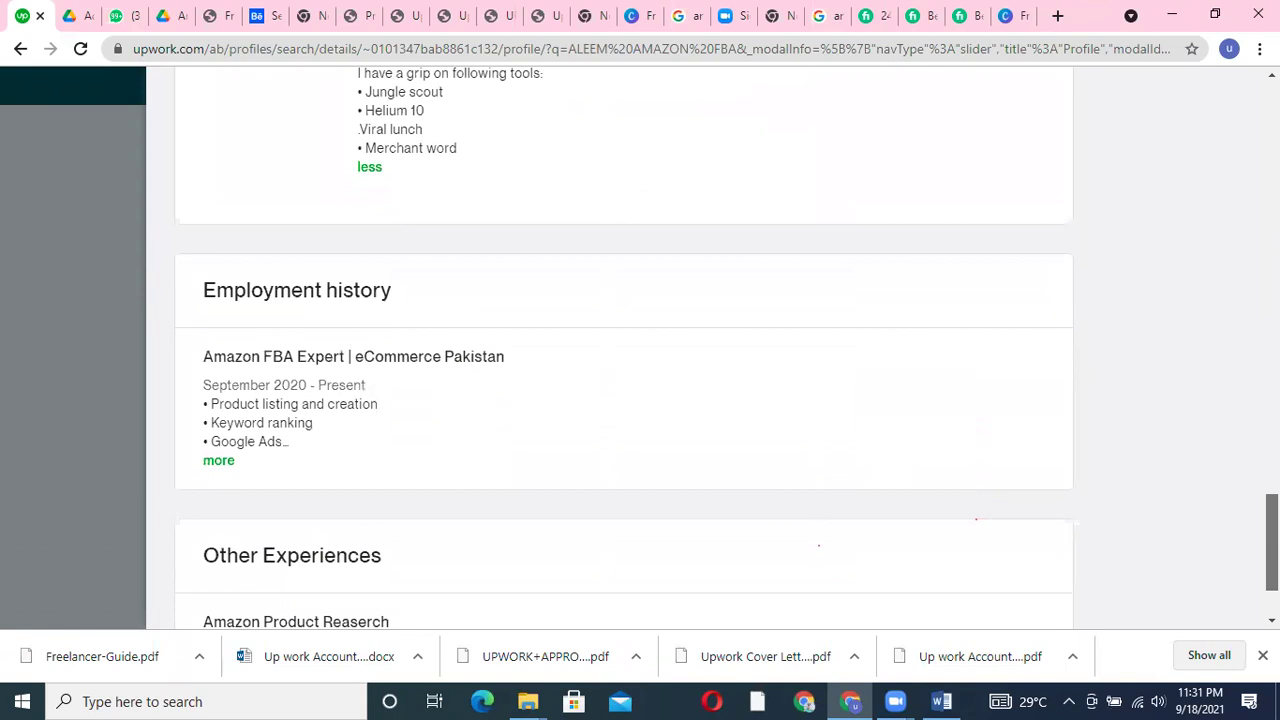
{"action": "left_click", "coordinate": [219, 461]}
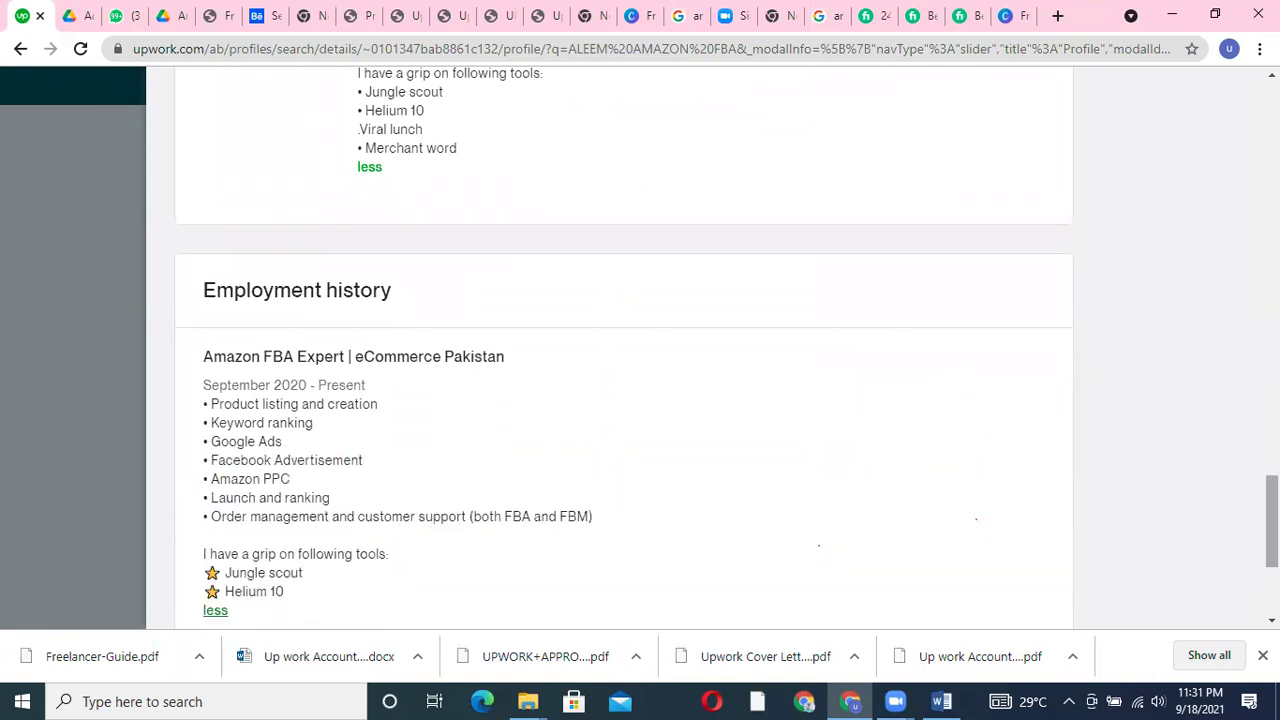
{"action": "scroll", "coordinate": [624, 347], "scroll_direction": "down", "scroll_amount": 1}
{"action": "scroll", "coordinate": [624, 347], "scroll_direction": "down", "scroll_amount": 2}
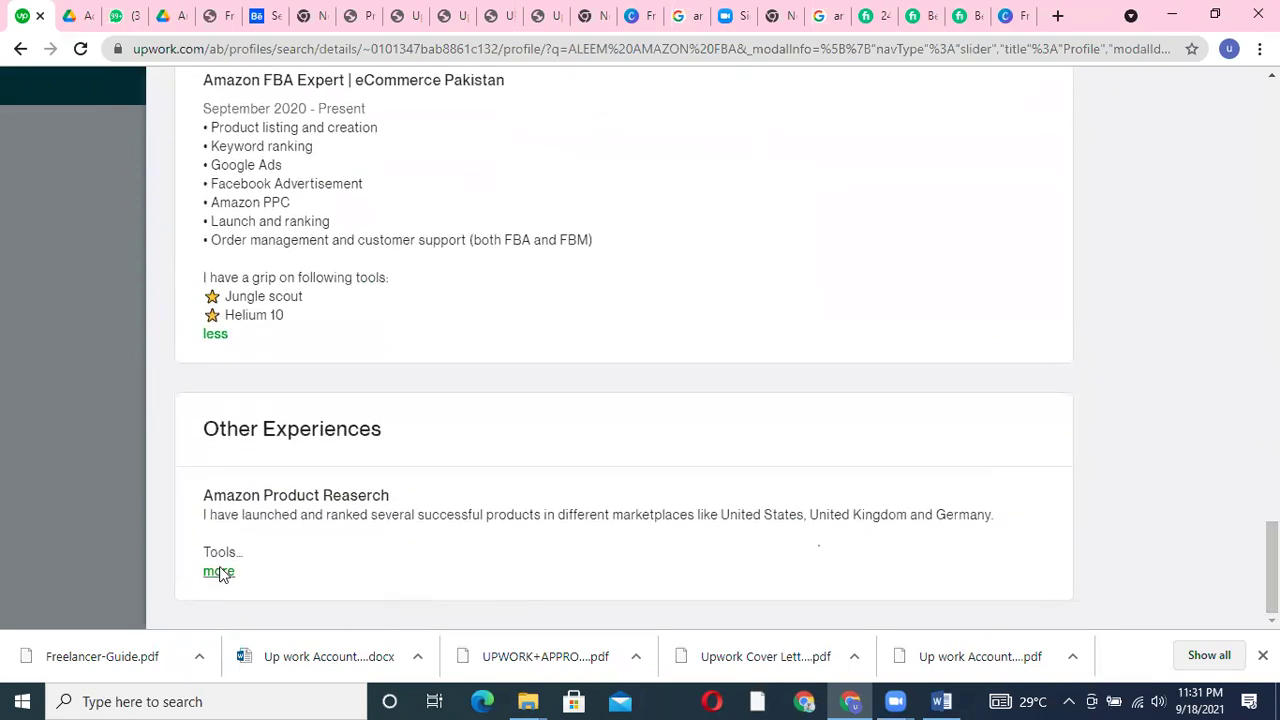
{"action": "left_click", "coordinate": [215, 573]}
{"action": "scroll", "coordinate": [1243, 514], "scroll_direction": "down", "scroll_amount": 4}
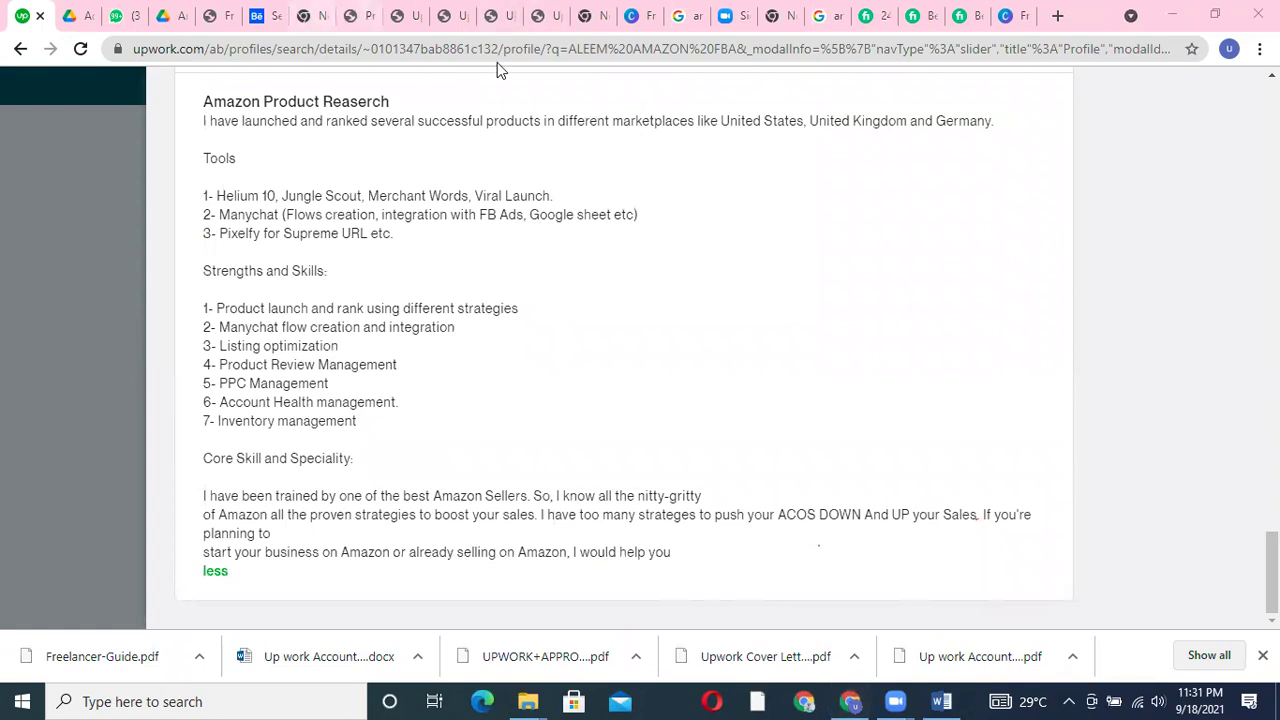
Skim the original job post and cover letter in Upwork Cover Letter.pdf, and return to the freelancer's Upwork profile
{"action": "left_click", "coordinate": [477, 15]}
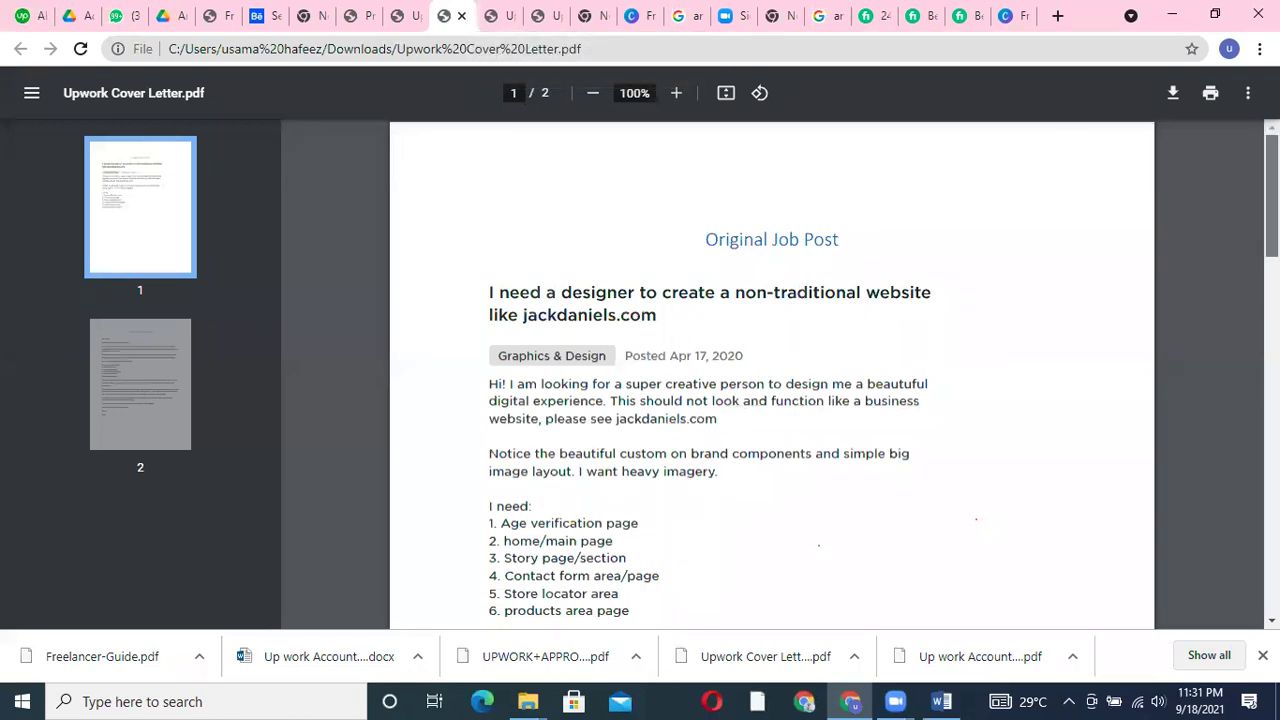
{"action": "scroll", "coordinate": [772, 400], "scroll_direction": "down", "scroll_amount": 11}
{"action": "scroll", "coordinate": [1244, 330], "scroll_direction": "up", "scroll_amount": 10}
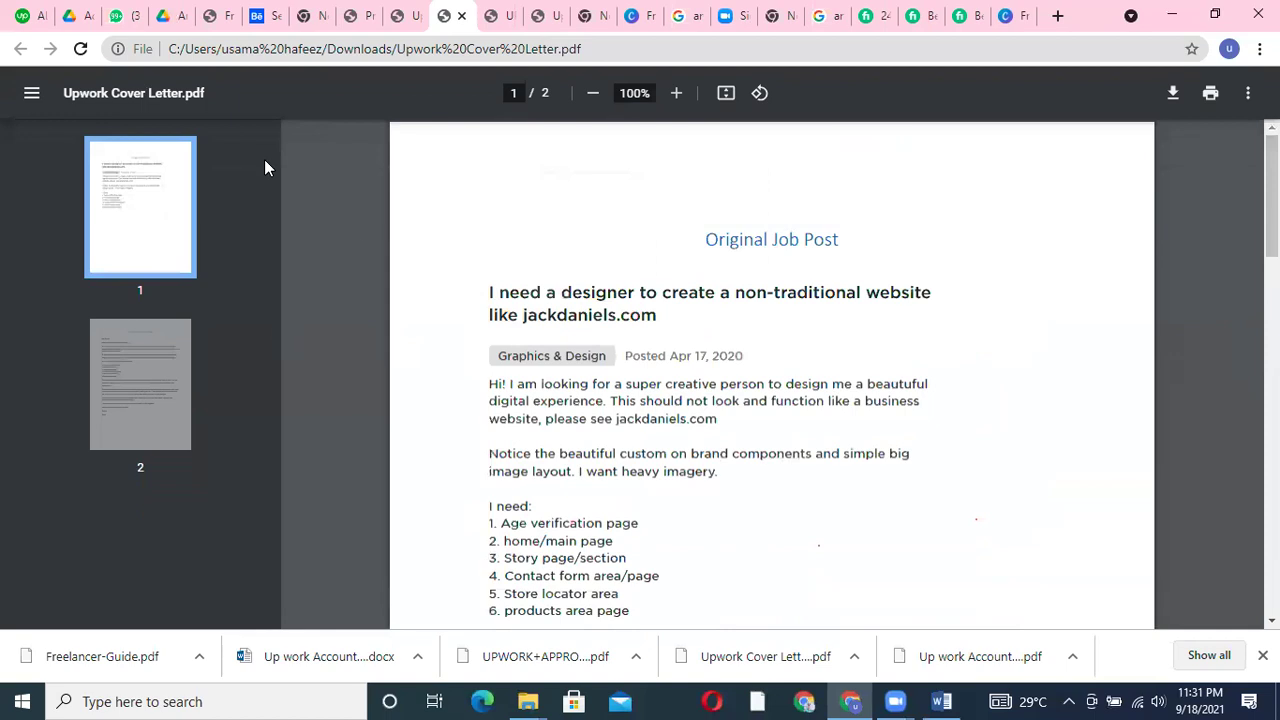
{"action": "left_click", "coordinate": [22, 15]}
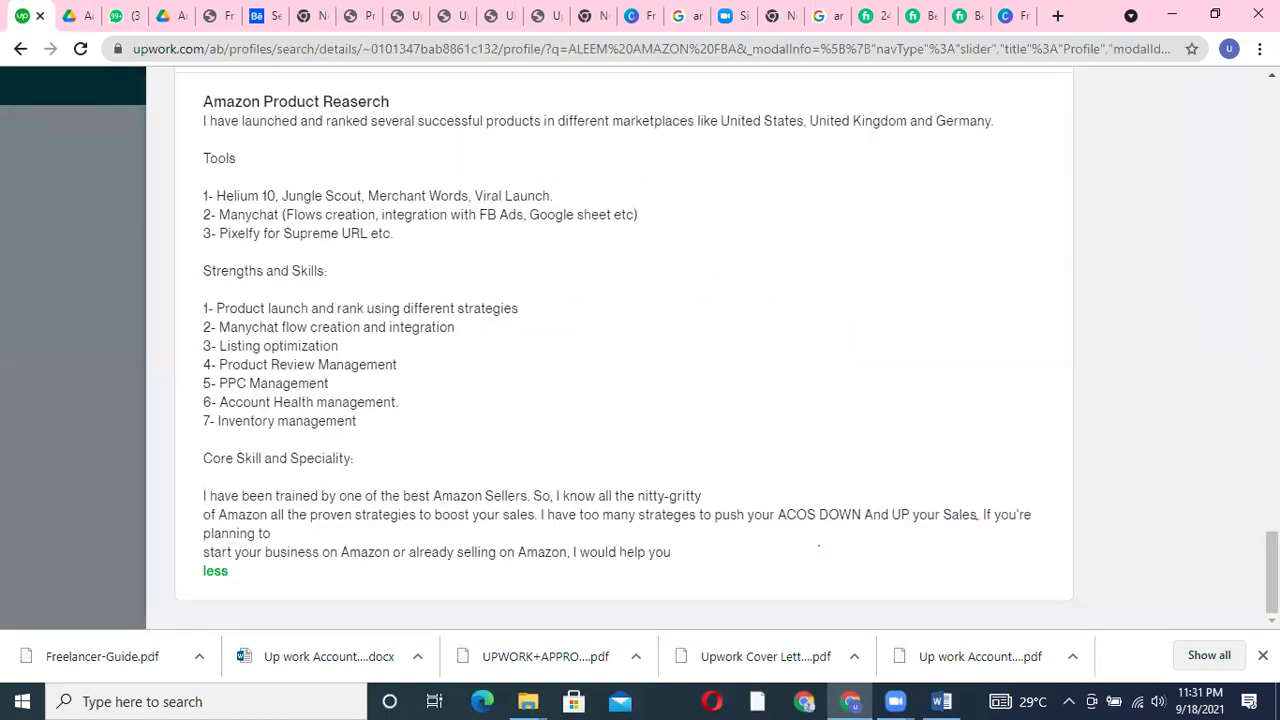
Close the freelancer's profile and search the posted jobs for "AMAZON PPC"
{"action": "scroll", "coordinate": [1246, 280], "scroll_direction": "up", "scroll_amount": 15}
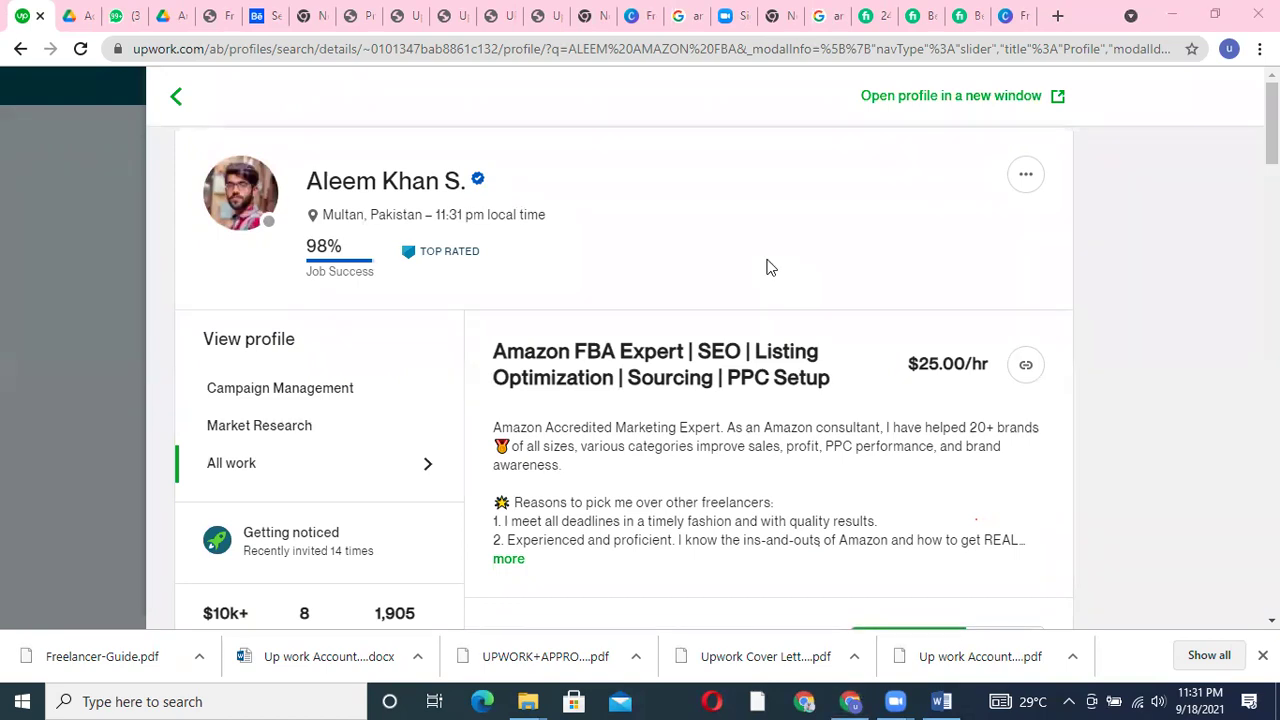
{"action": "key", "text": "Escape"}
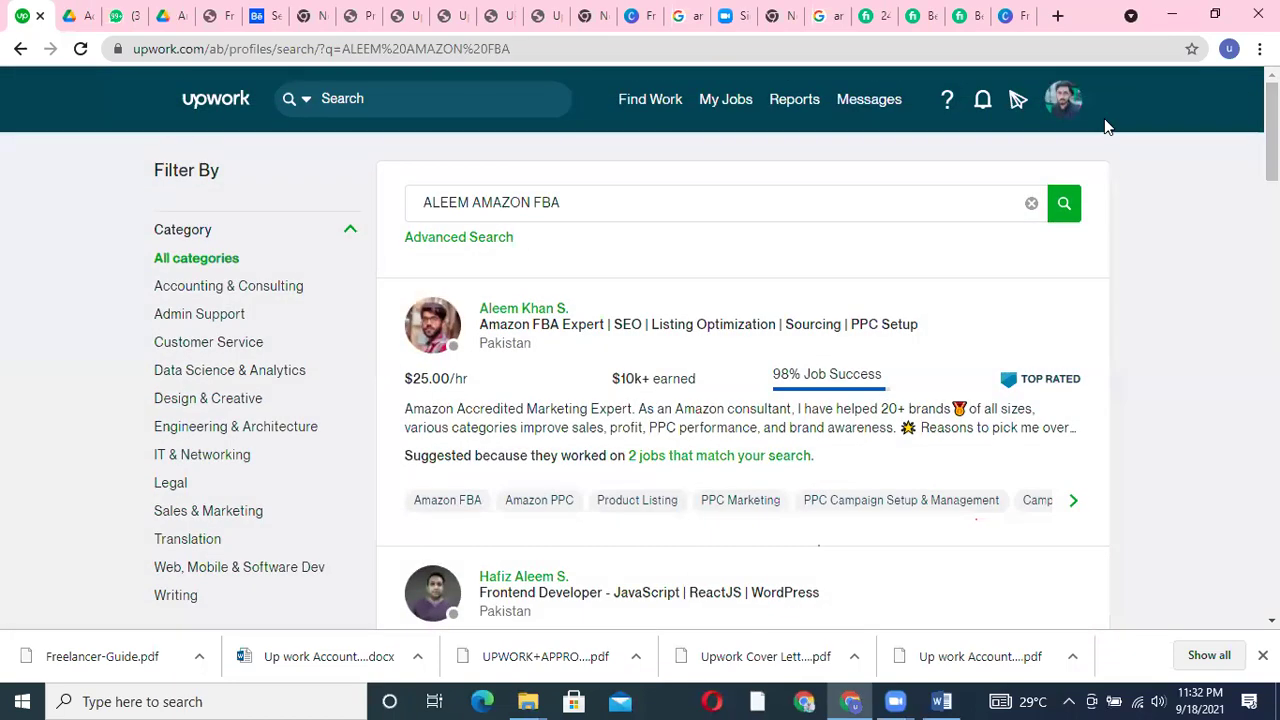
{"action": "left_click", "coordinate": [436, 104]}
{"action": "left_click", "coordinate": [318, 258]}
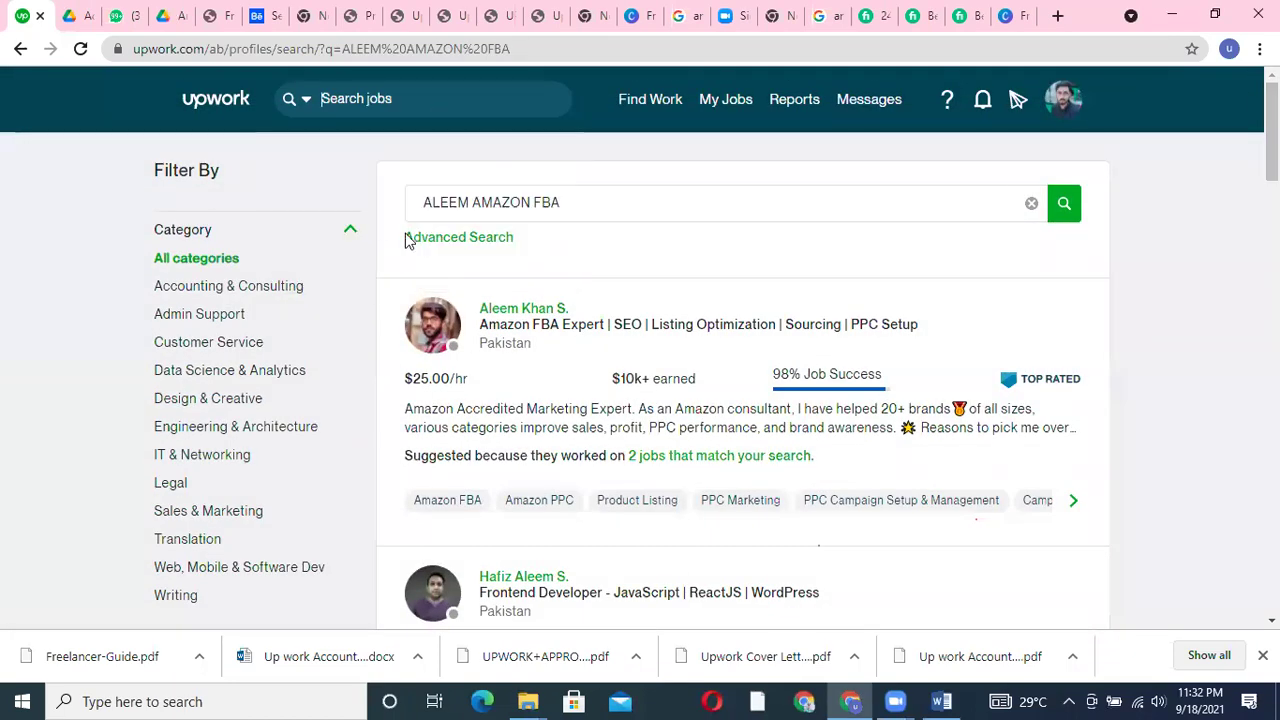
{"action": "left_click", "coordinate": [444, 103]}
{"action": "type", "text": "AMAZON PP"}
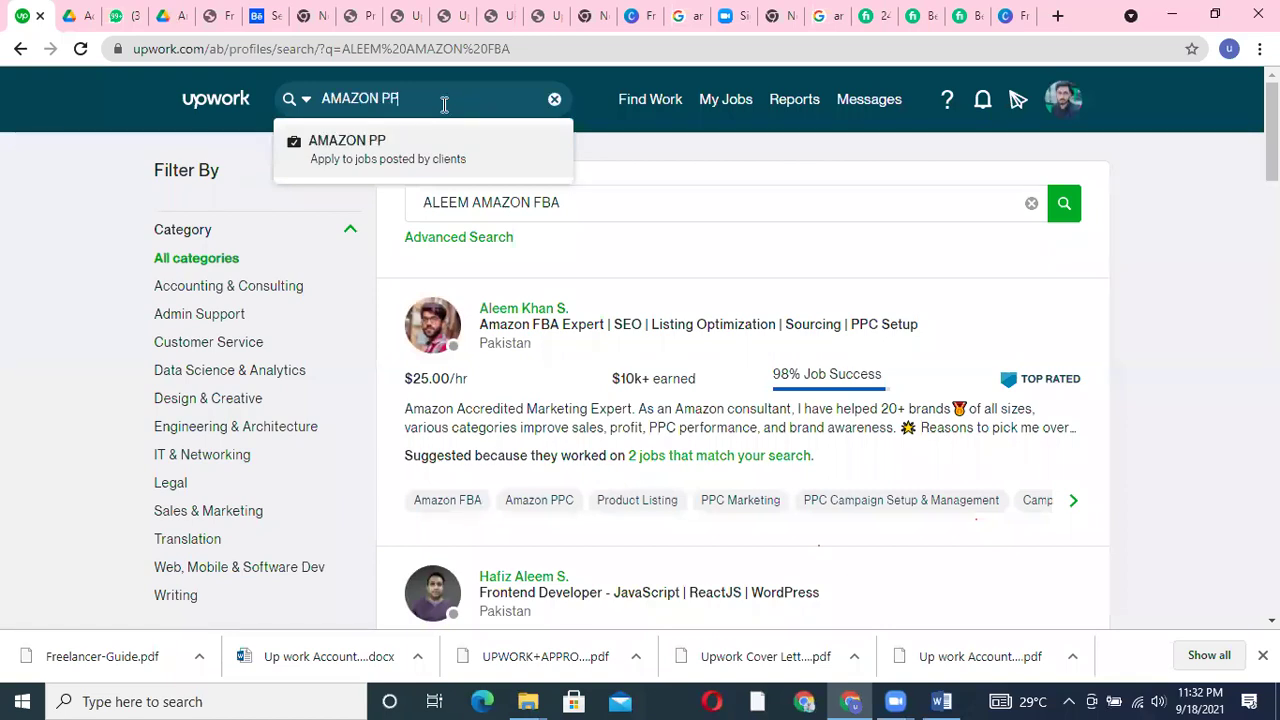
{"action": "type", "text": "C"}
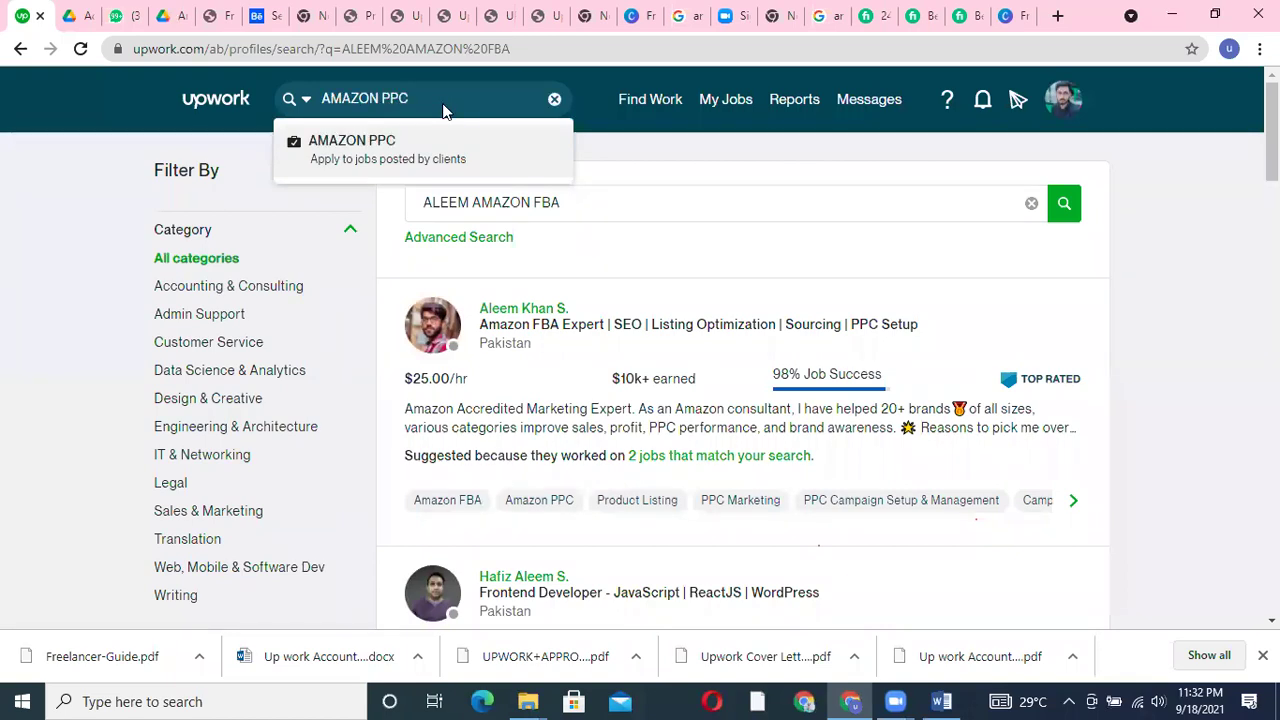
{"action": "key", "text": "Escape"}
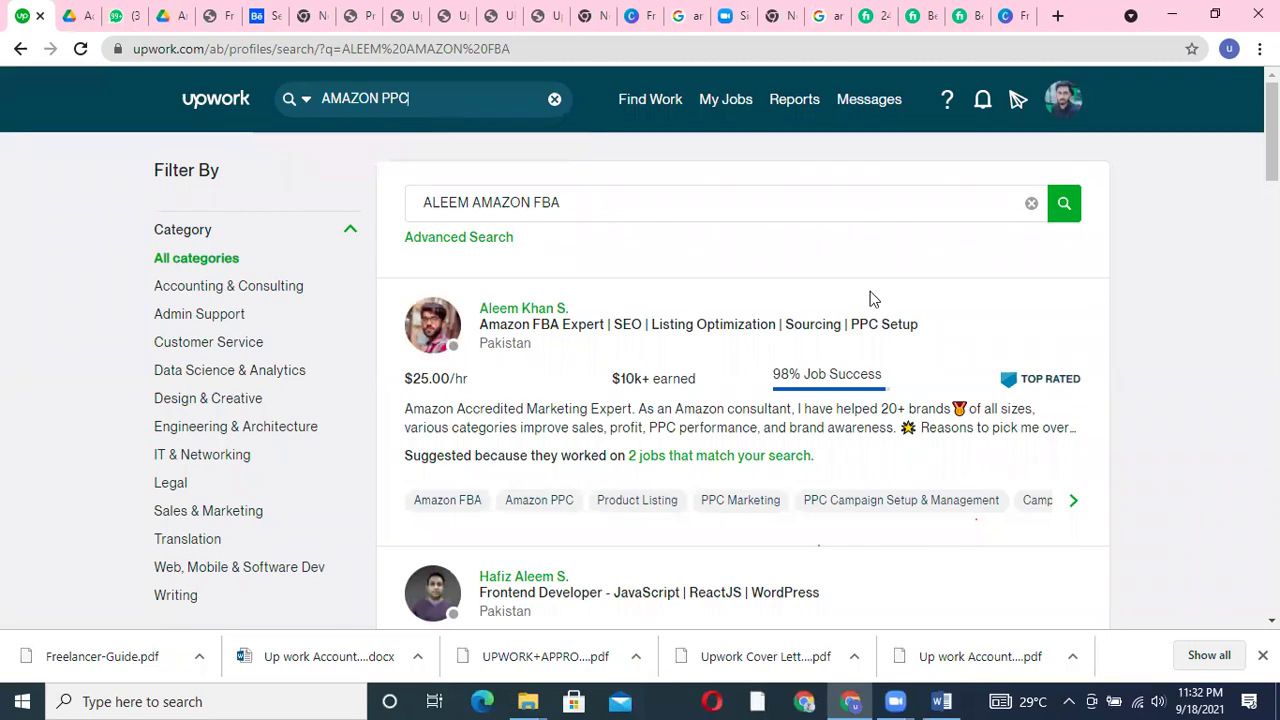
{"action": "left_click", "coordinate": [444, 112]}
{"action": "key", "text": "Return"}
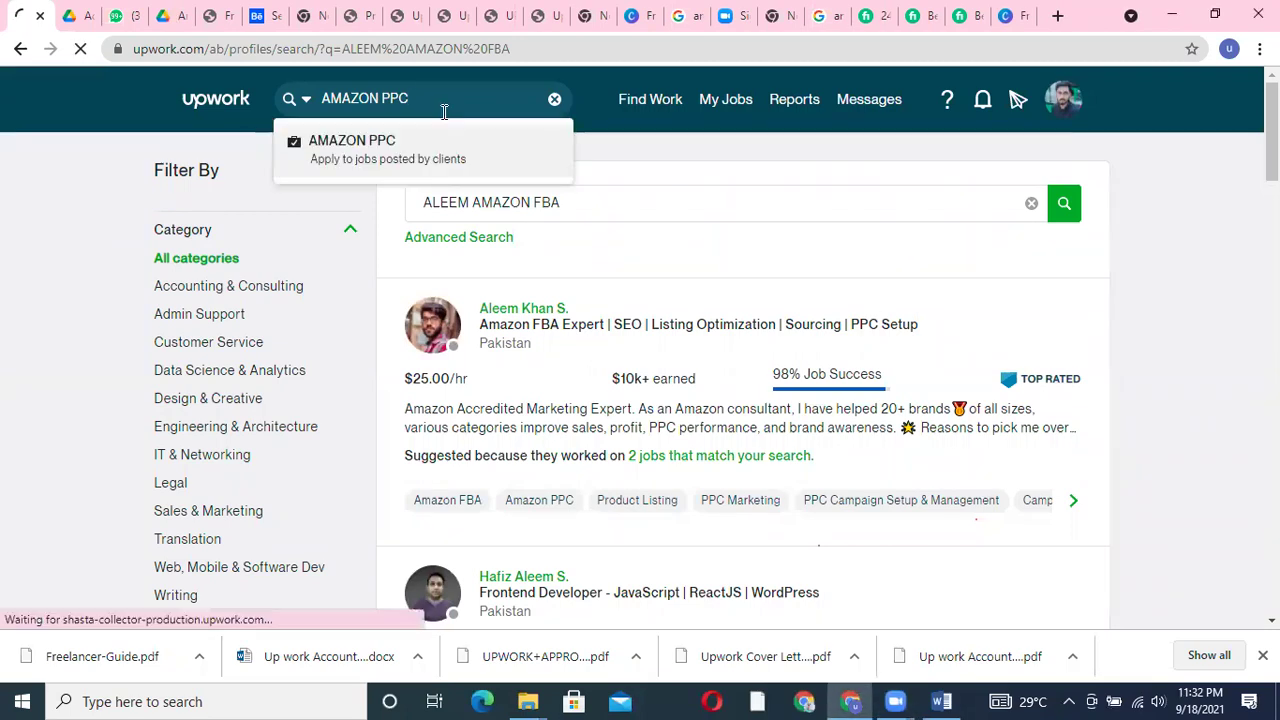
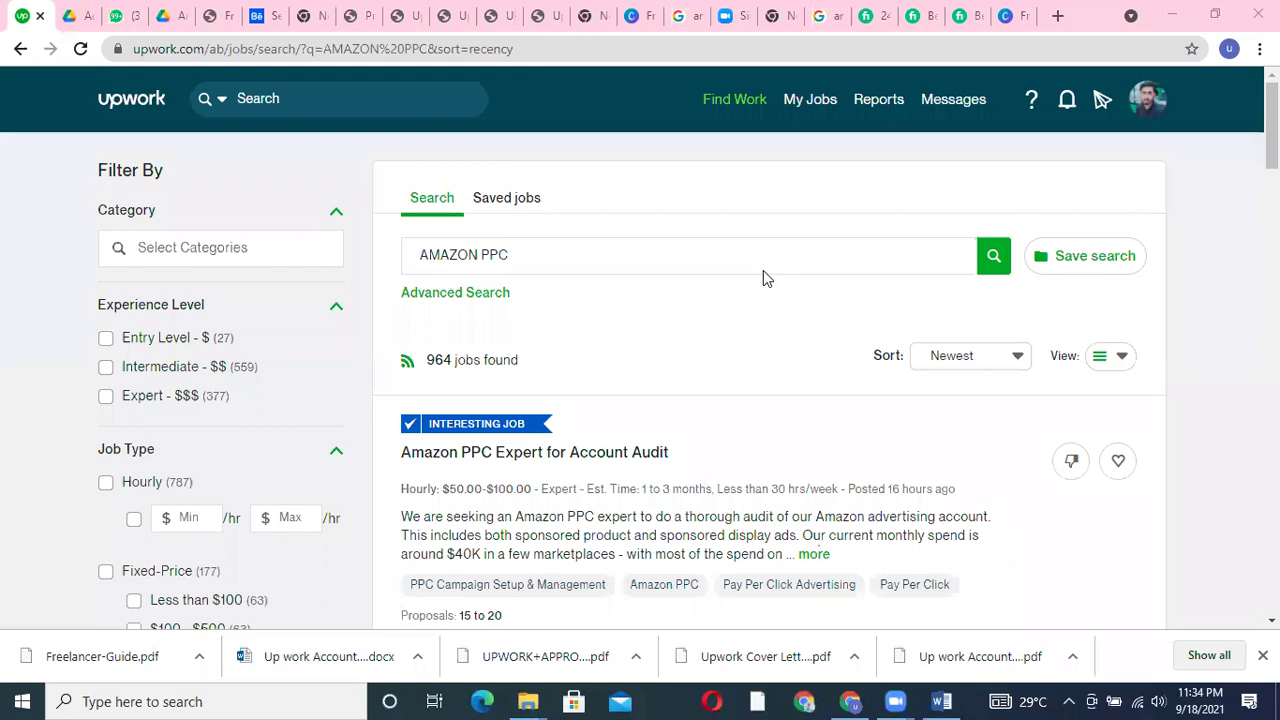
Review the AMAZON PPC job listings, examining their budgets, required skills, proposal counts, payment verification, client spending and locations
{"action": "scroll", "coordinate": [862, 355], "scroll_direction": "down", "scroll_amount": 1}
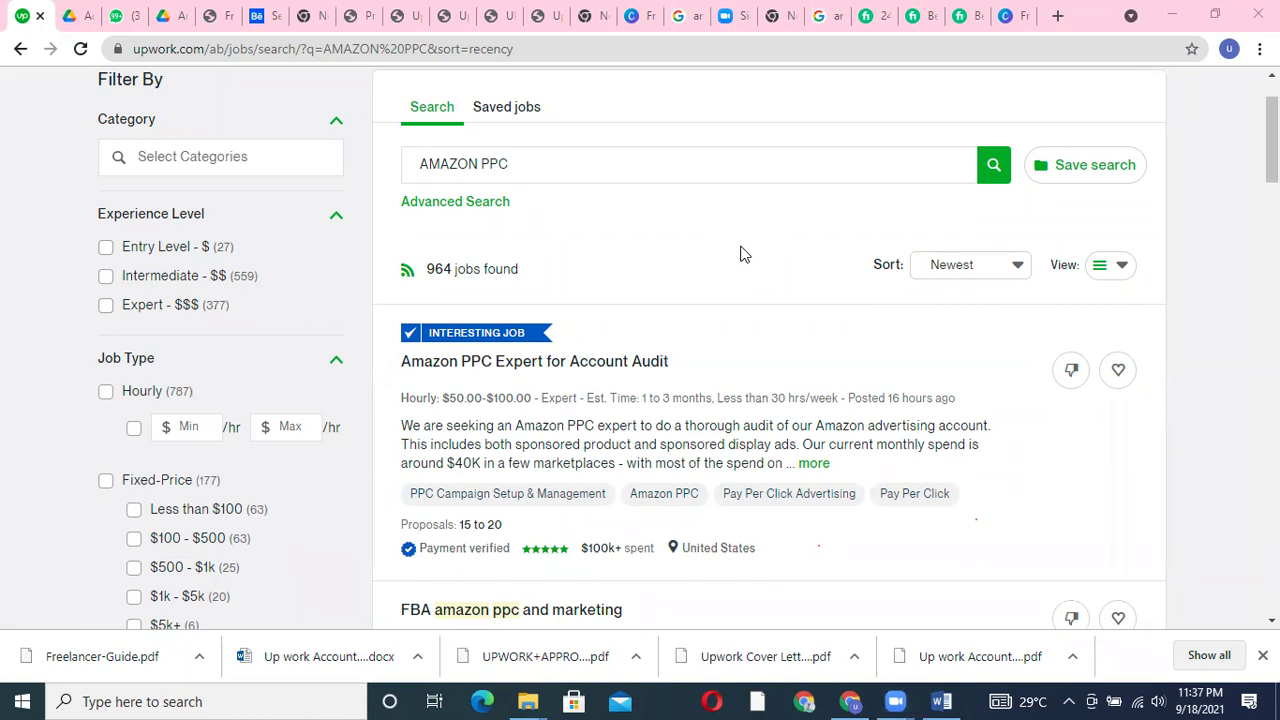
{"action": "scroll", "coordinate": [640, 350], "scroll_direction": "down", "scroll_amount": 1}
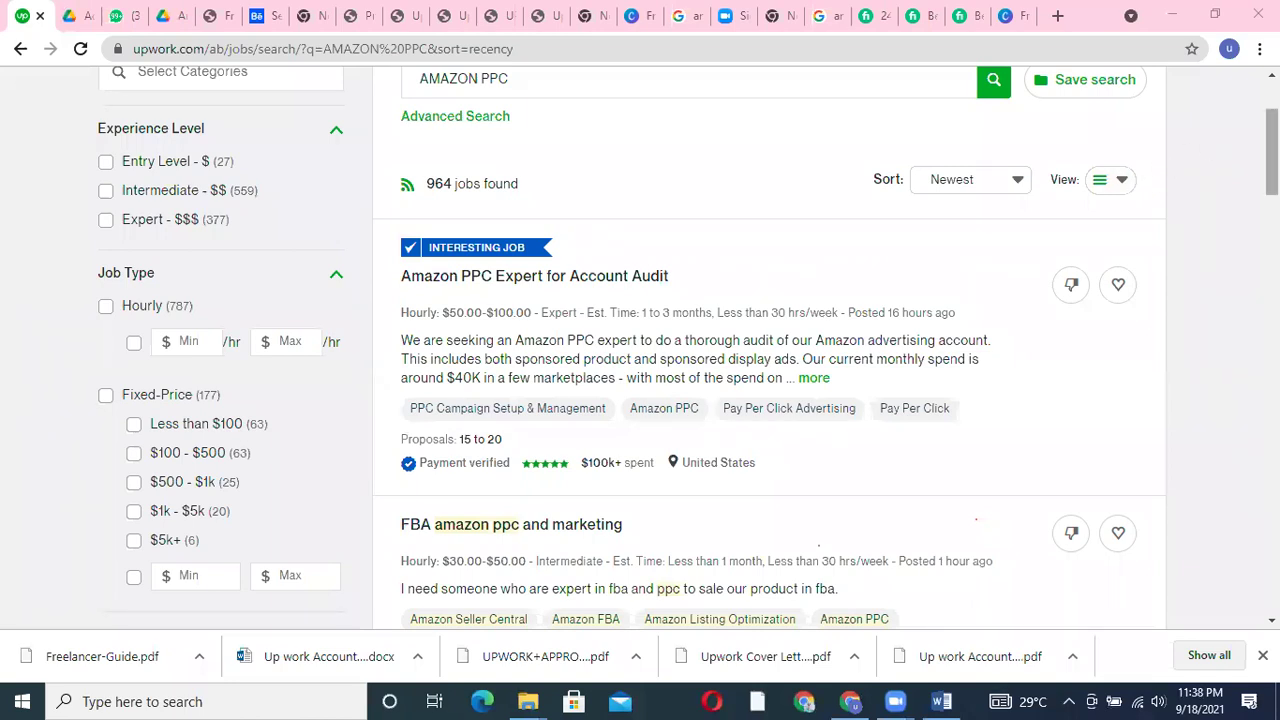
{"action": "scroll", "coordinate": [1166, 166], "scroll_direction": "down", "scroll_amount": 1}
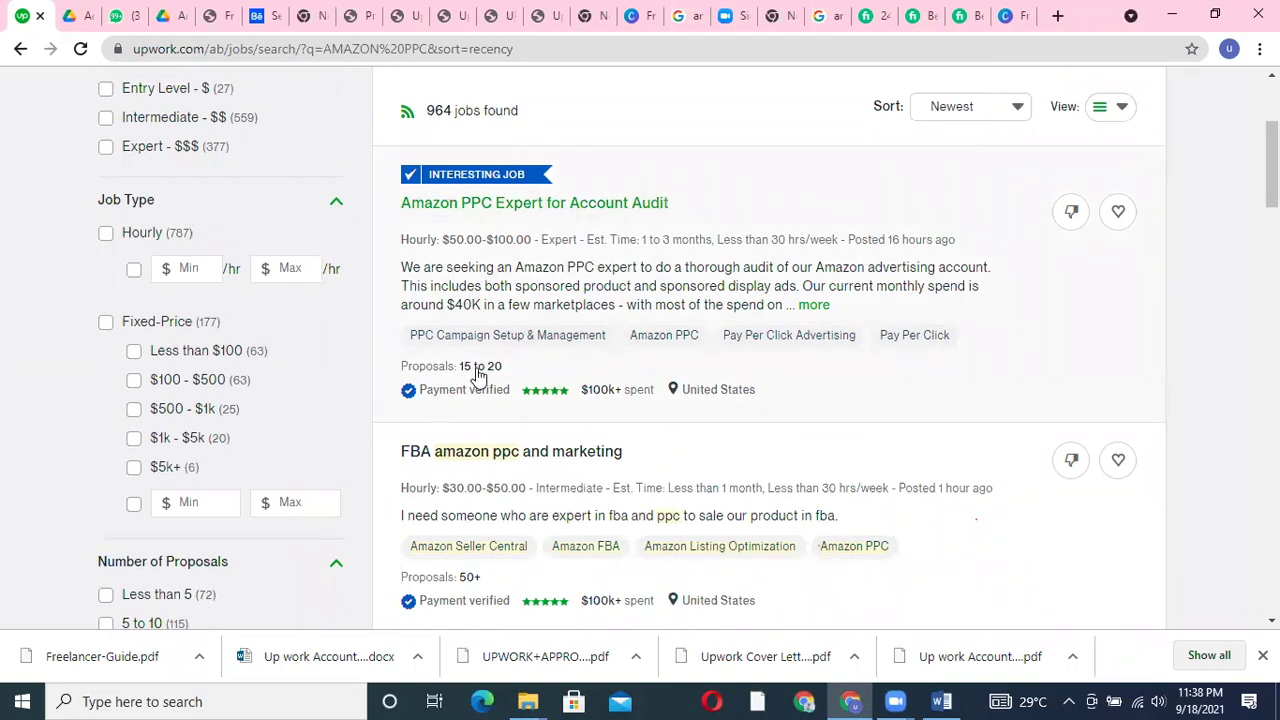
{"action": "scroll", "coordinate": [770, 350], "scroll_direction": "down", "scroll_amount": 2}
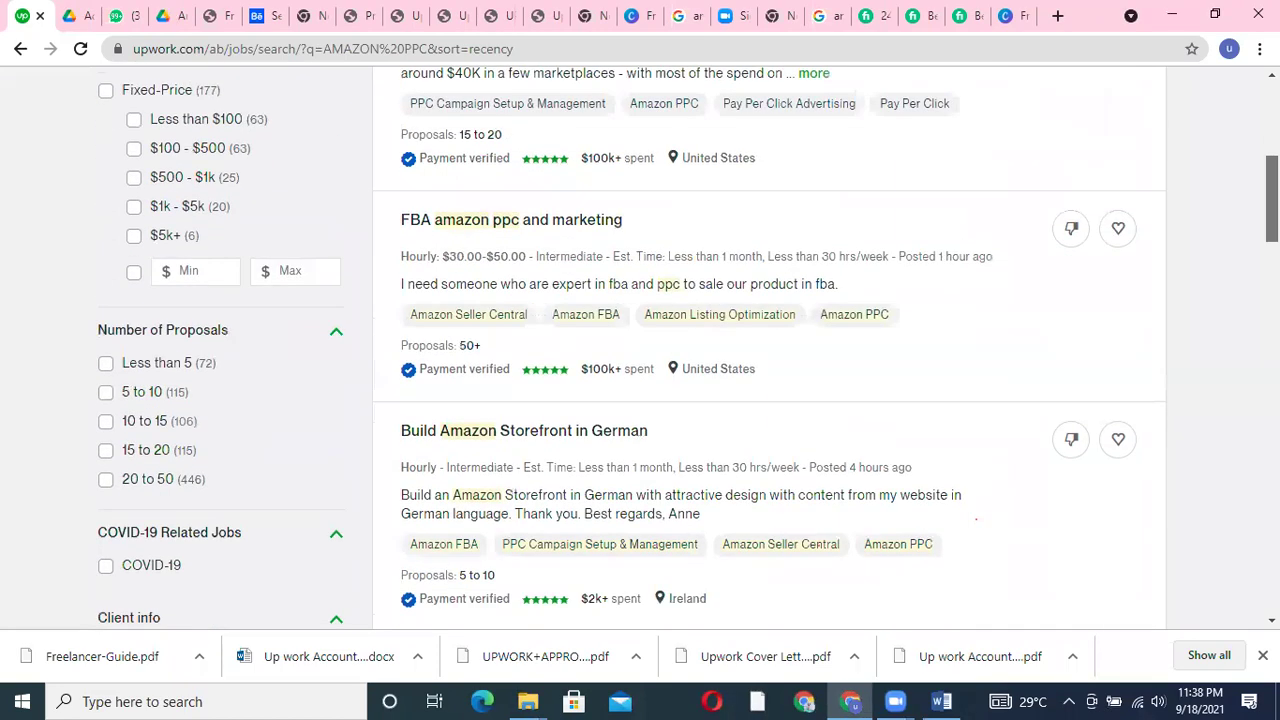
{"action": "scroll", "coordinate": [943, 386], "scroll_direction": "down", "scroll_amount": 1}
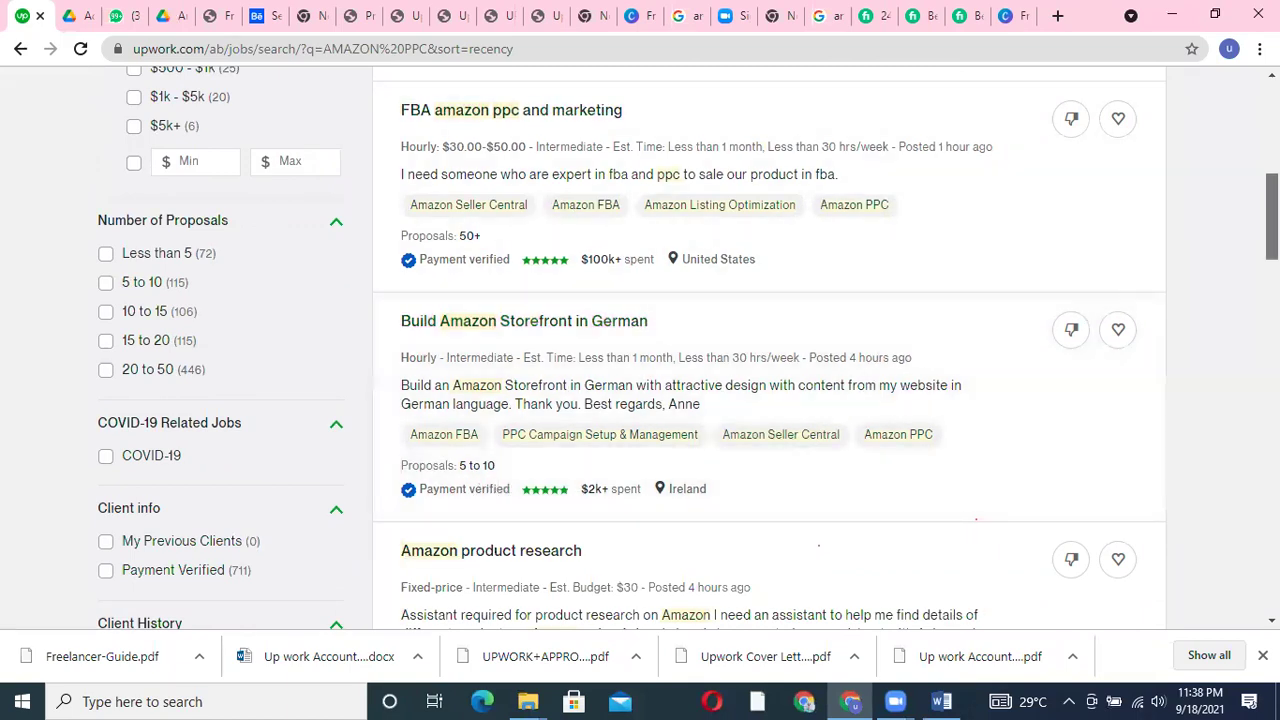
{"action": "scroll", "coordinate": [770, 350], "scroll_direction": "down", "scroll_amount": 1}
{"action": "scroll", "coordinate": [900, 450], "scroll_direction": "down", "scroll_amount": 2}
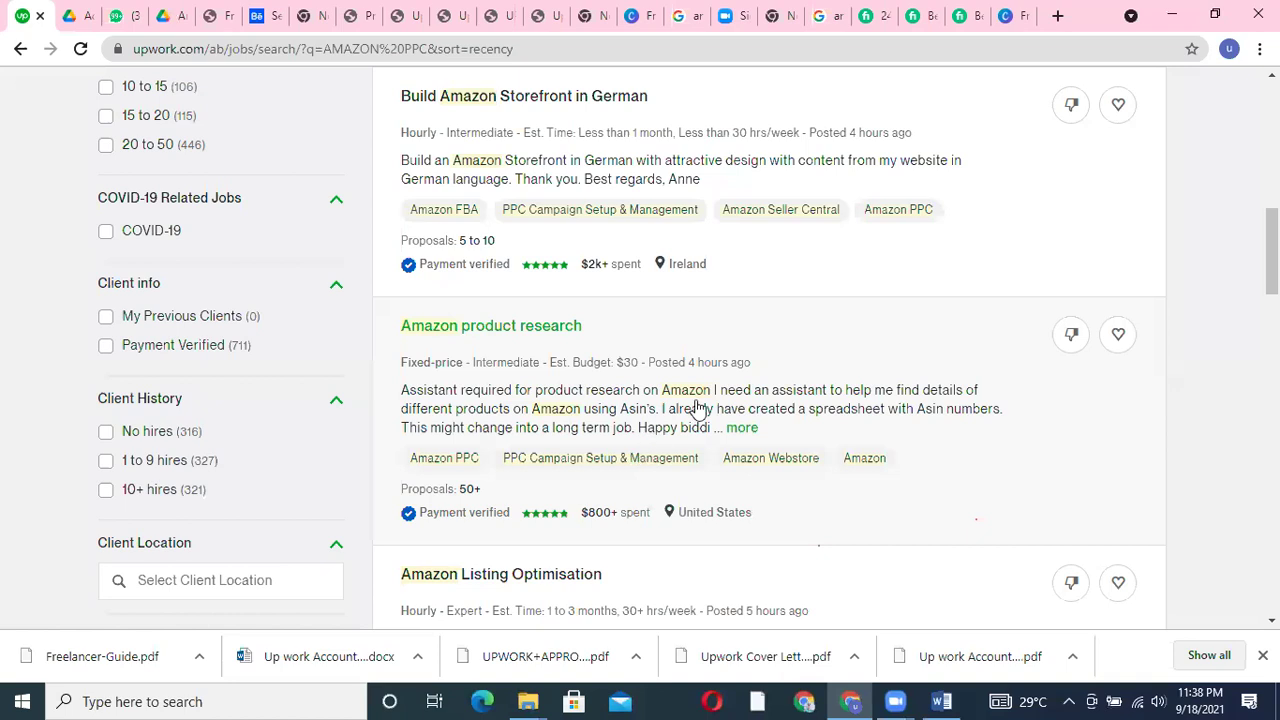
{"action": "scroll", "coordinate": [698, 410], "scroll_direction": "down", "scroll_amount": 1}
{"action": "scroll", "coordinate": [770, 350], "scroll_direction": "down", "scroll_amount": 2}
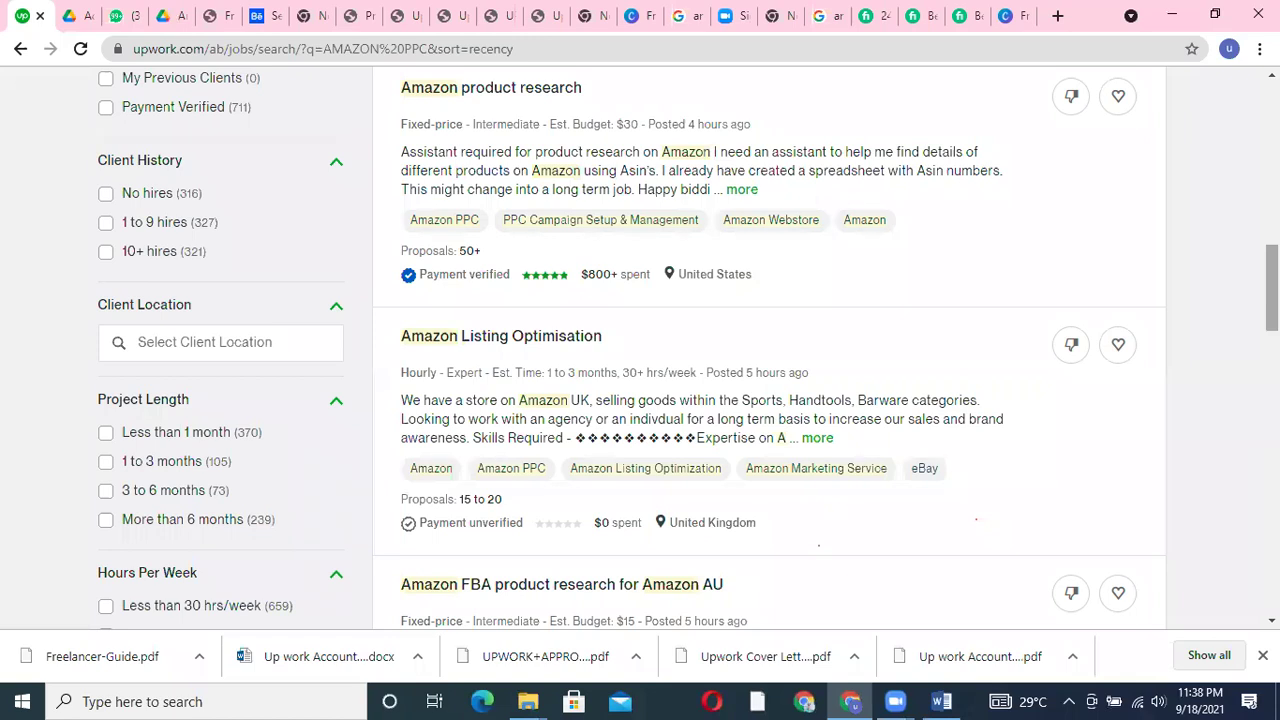
{"action": "scroll", "coordinate": [768, 350], "scroll_direction": "down", "scroll_amount": 4}
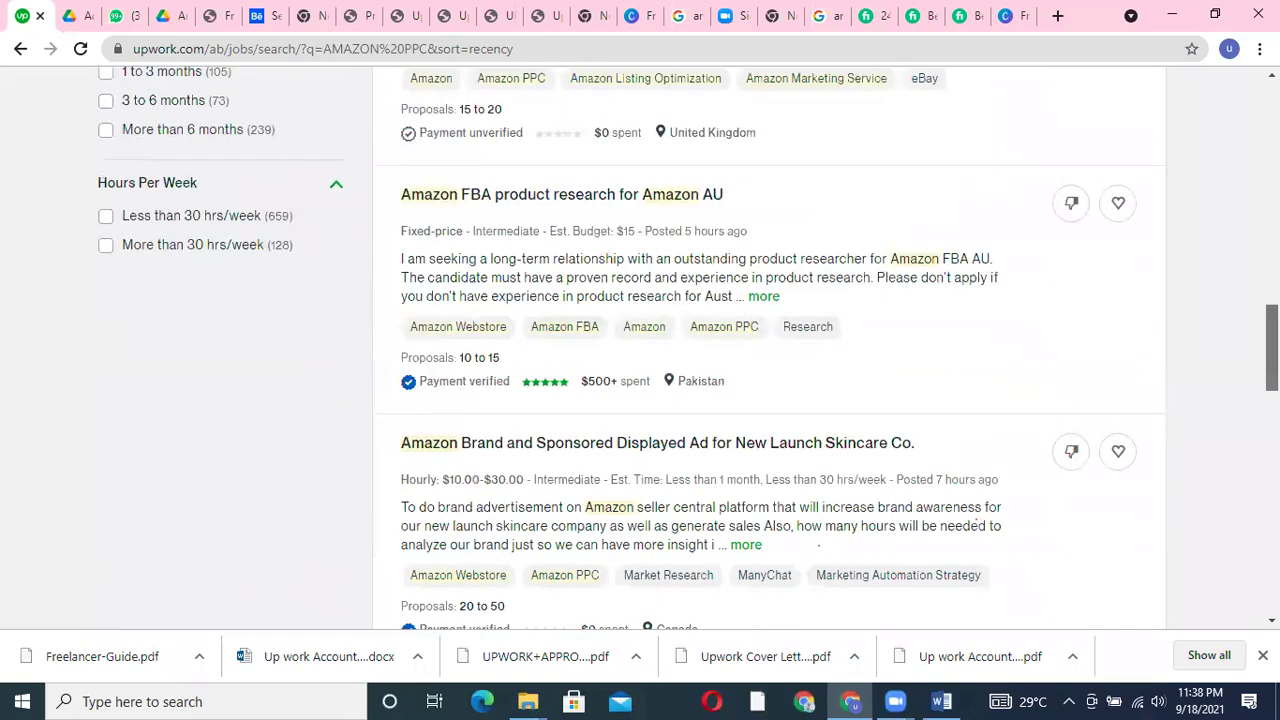
{"action": "scroll", "coordinate": [768, 350], "scroll_direction": "down", "scroll_amount": 5}
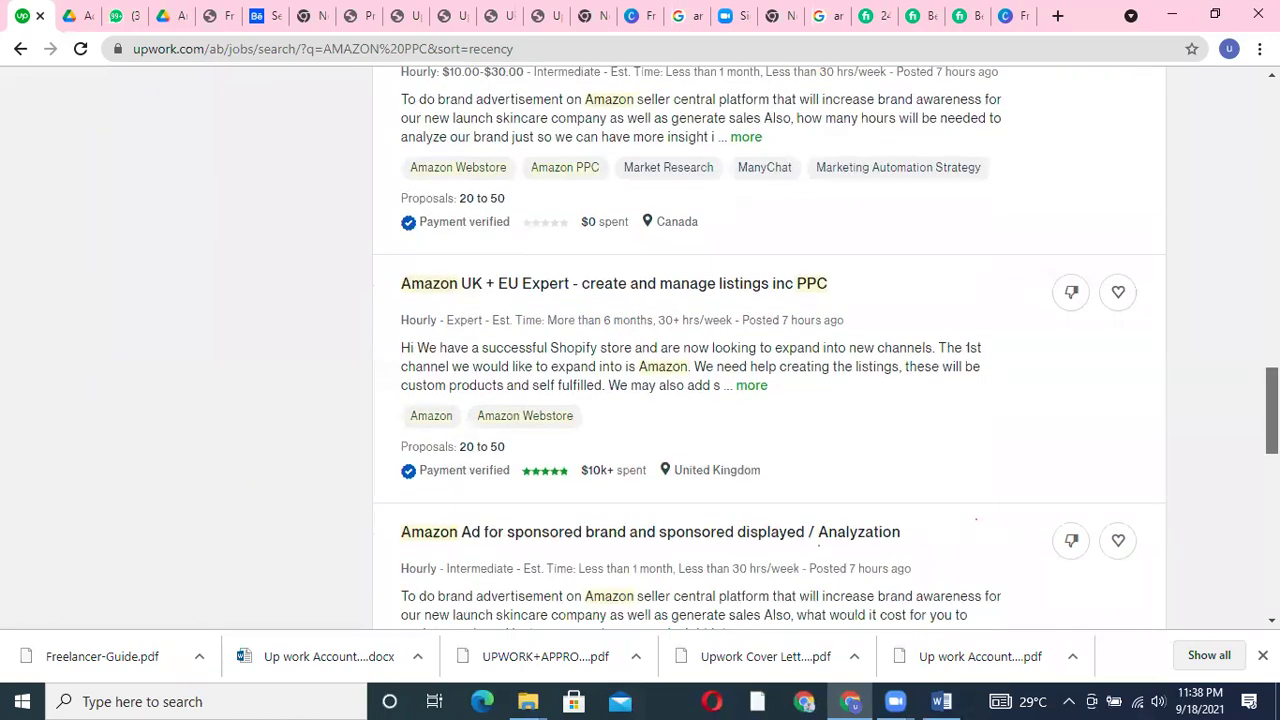
{"action": "scroll", "coordinate": [768, 350], "scroll_direction": "down", "scroll_amount": 1}
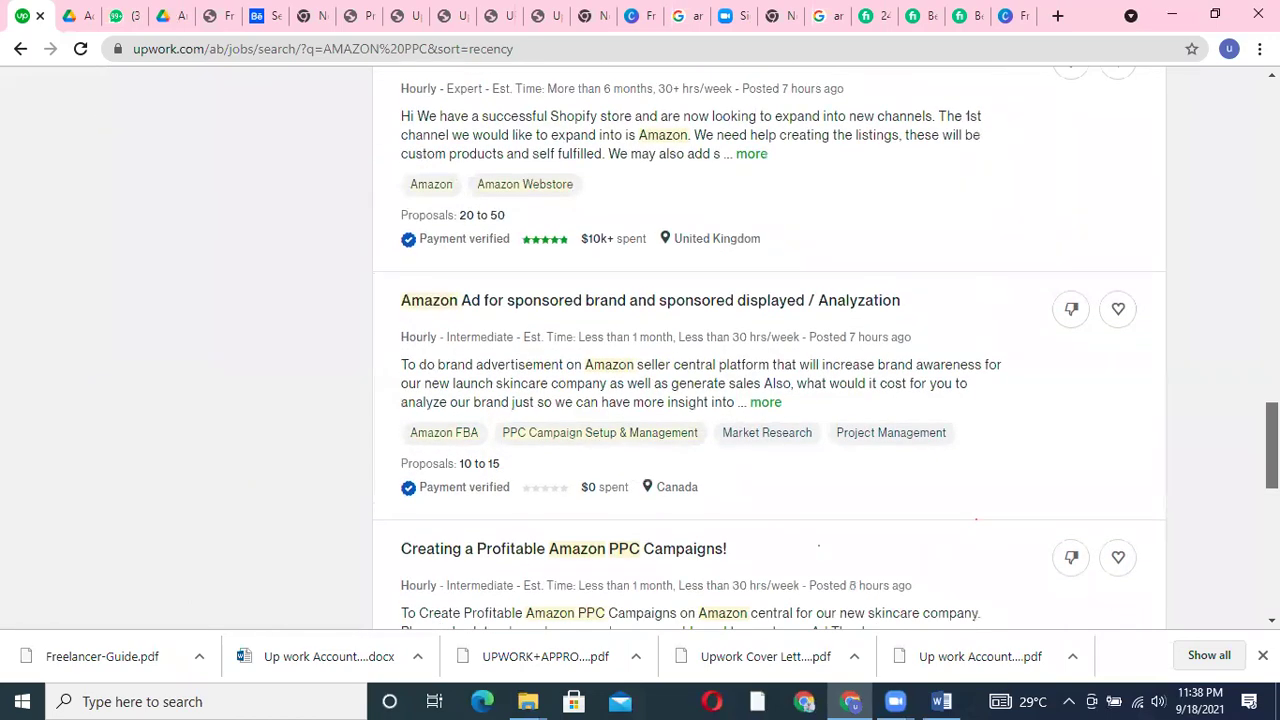
{"action": "scroll", "coordinate": [1243, 240], "scroll_direction": "up", "scroll_amount": 3}
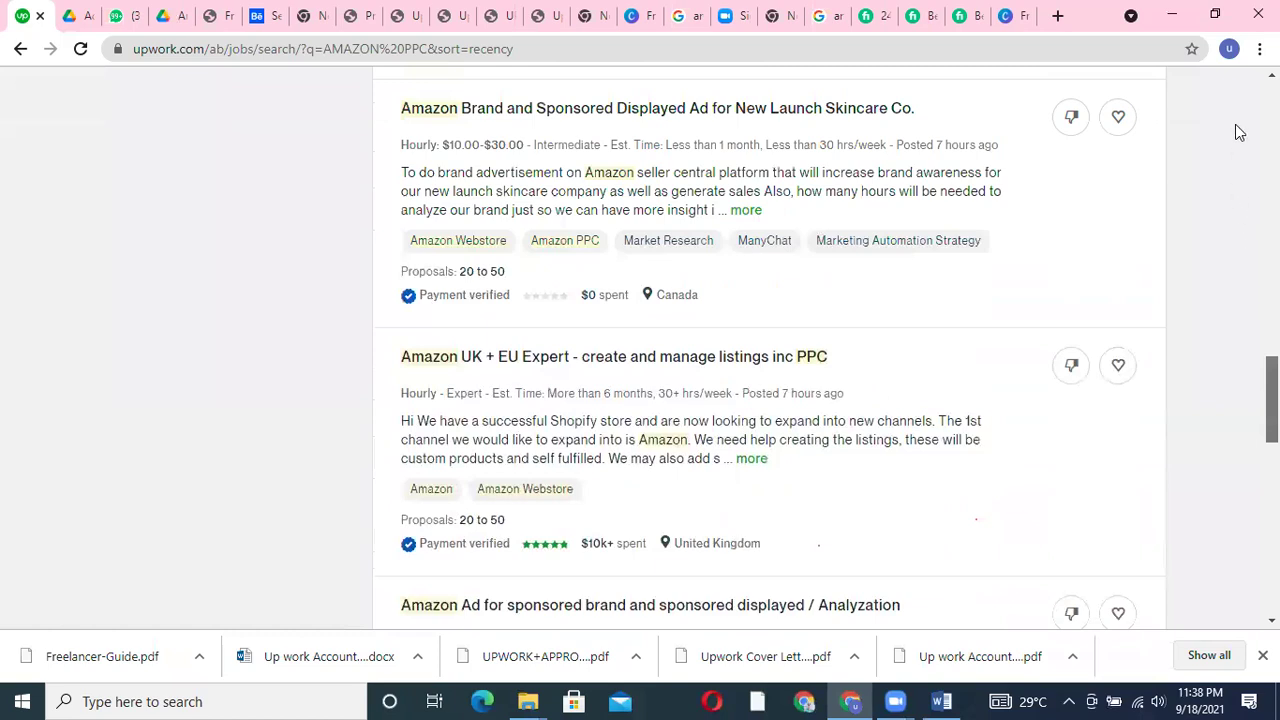
Search the posted jobs for "AMAZON FBA" in place of the PPC query
{"action": "scroll", "coordinate": [1226, 98], "scroll_direction": "up", "scroll_amount": 15}
{"action": "left_click", "coordinate": [523, 254]}
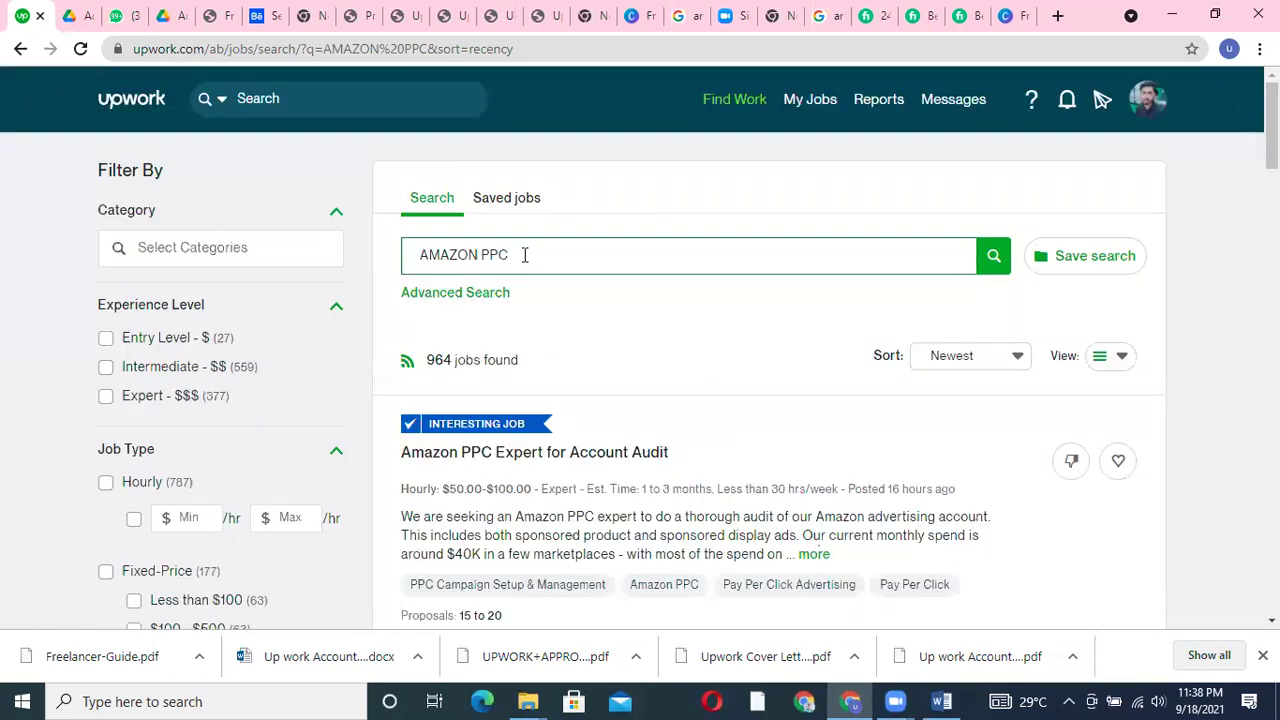
{"action": "key", "text": "BackSpace"}
{"action": "key", "text": "BackSpace"}
{"action": "key", "text": "BackSpace"}
{"action": "type", "text": "FBA"}
{"action": "key", "text": "Return"}
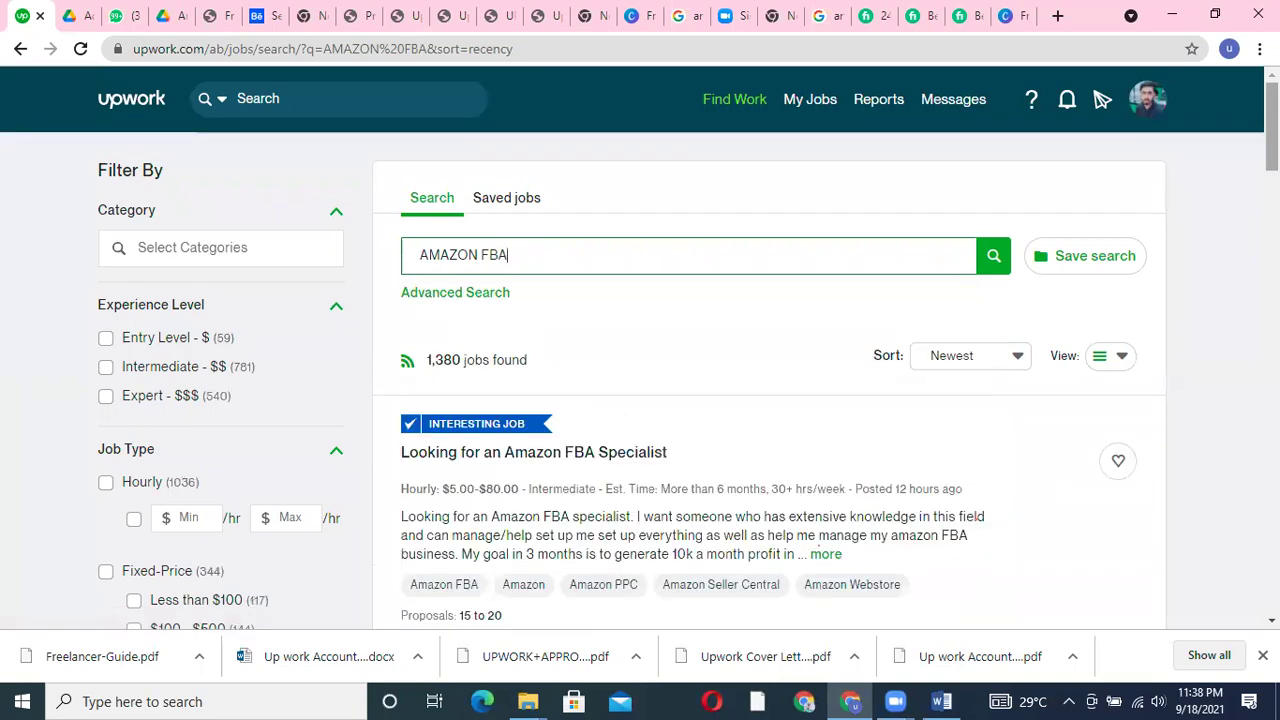
Review the AMAZON FBA job listings, examining their budgets, skills, proposal counts, payment verification, client spending and locations
{"action": "scroll", "coordinate": [640, 400], "scroll_direction": "down", "scroll_amount": 3}
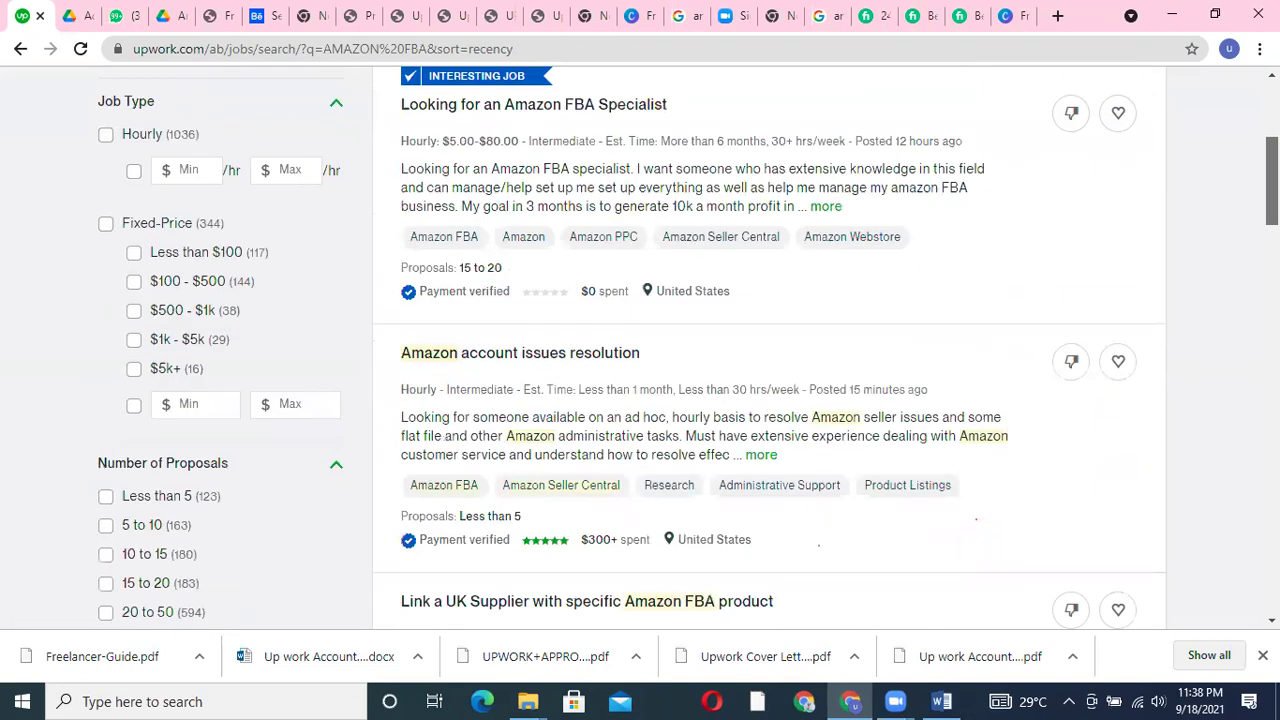
{"action": "scroll", "coordinate": [534, 400], "scroll_direction": "down", "scroll_amount": 1}
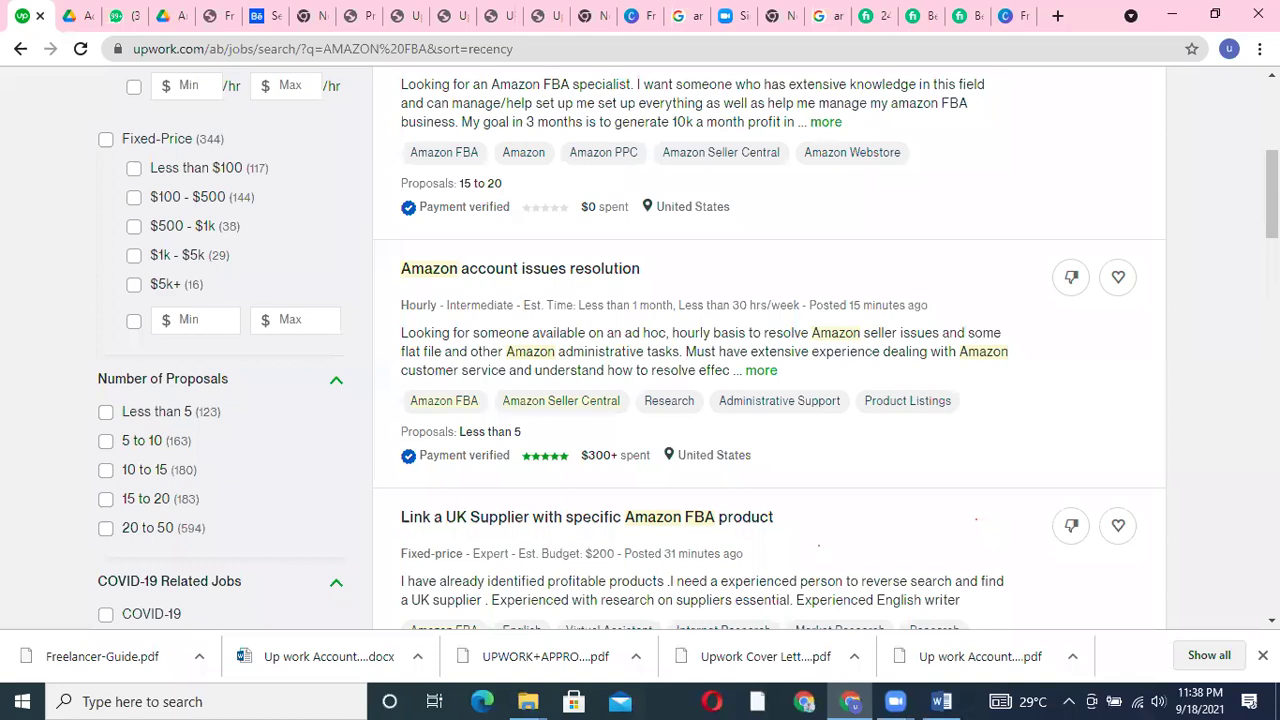
{"action": "scroll", "coordinate": [770, 400], "scroll_direction": "down", "scroll_amount": 2}
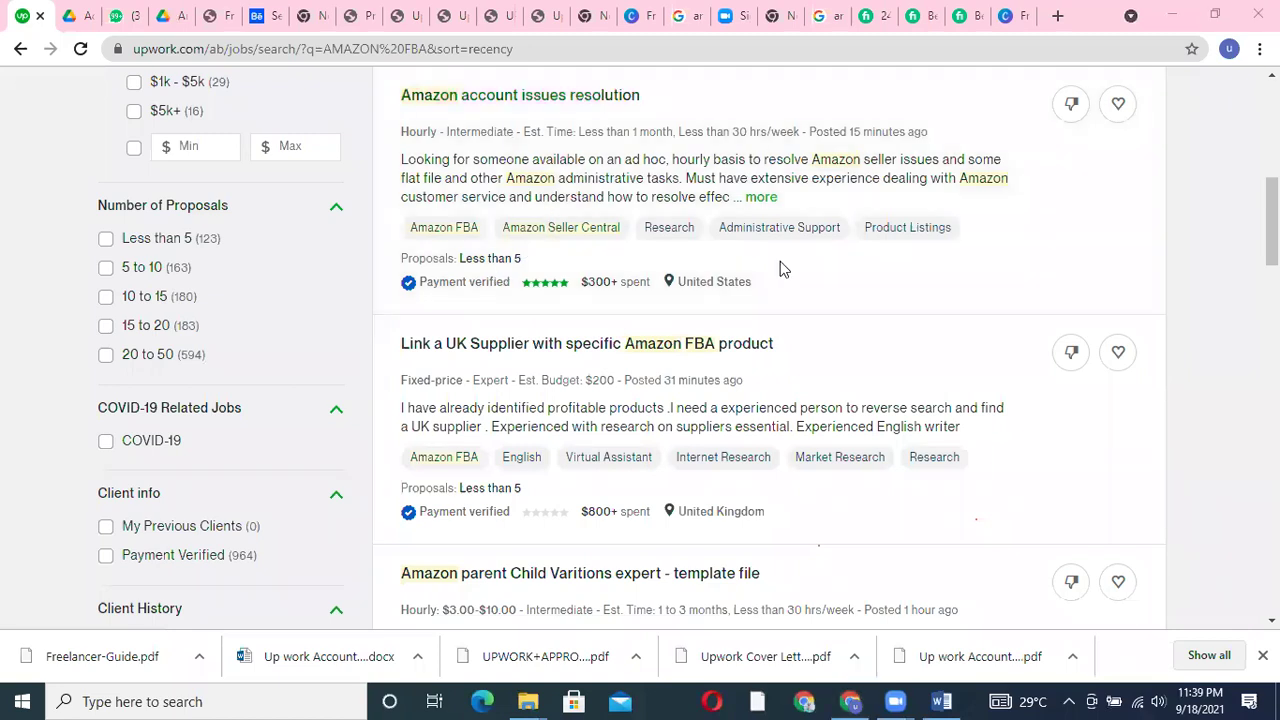
{"action": "scroll", "coordinate": [869, 509], "scroll_direction": "down", "scroll_amount": 3}
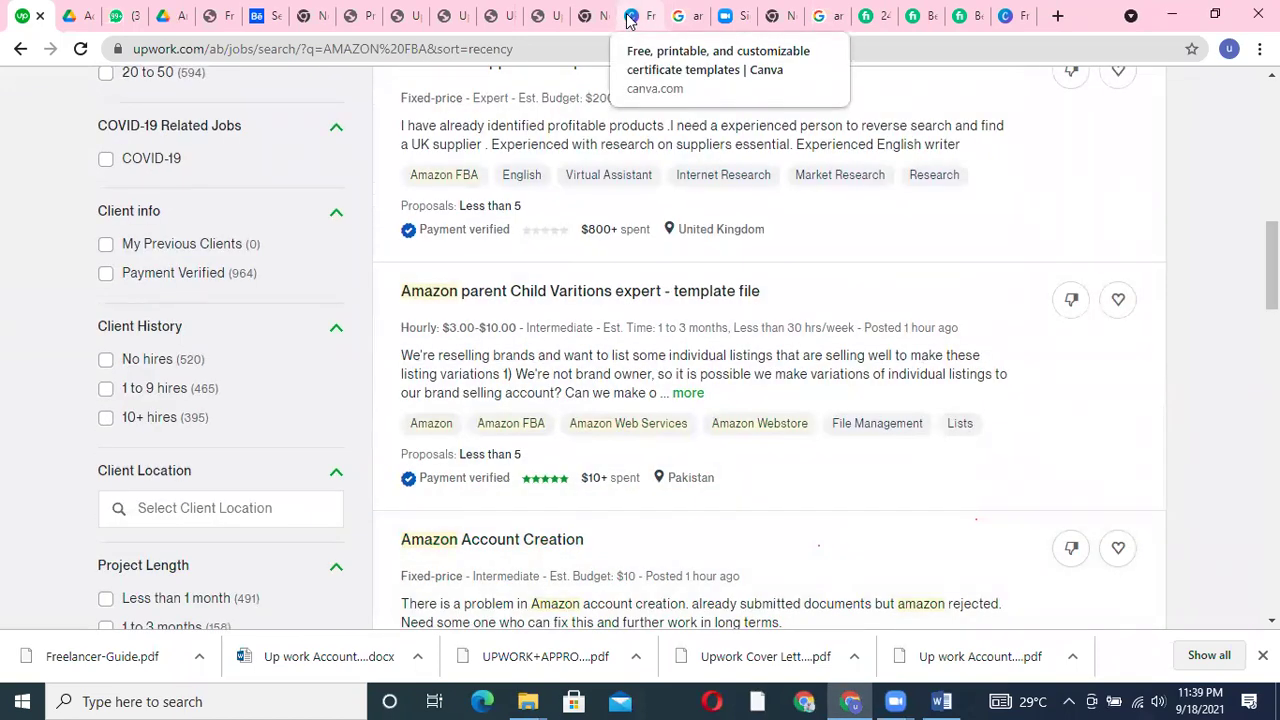
Switch to Upwork Cover Letter.pdf and read the original job post for a non-traditional website like jackdaniels.com
{"action": "left_click", "coordinate": [494, 15]}
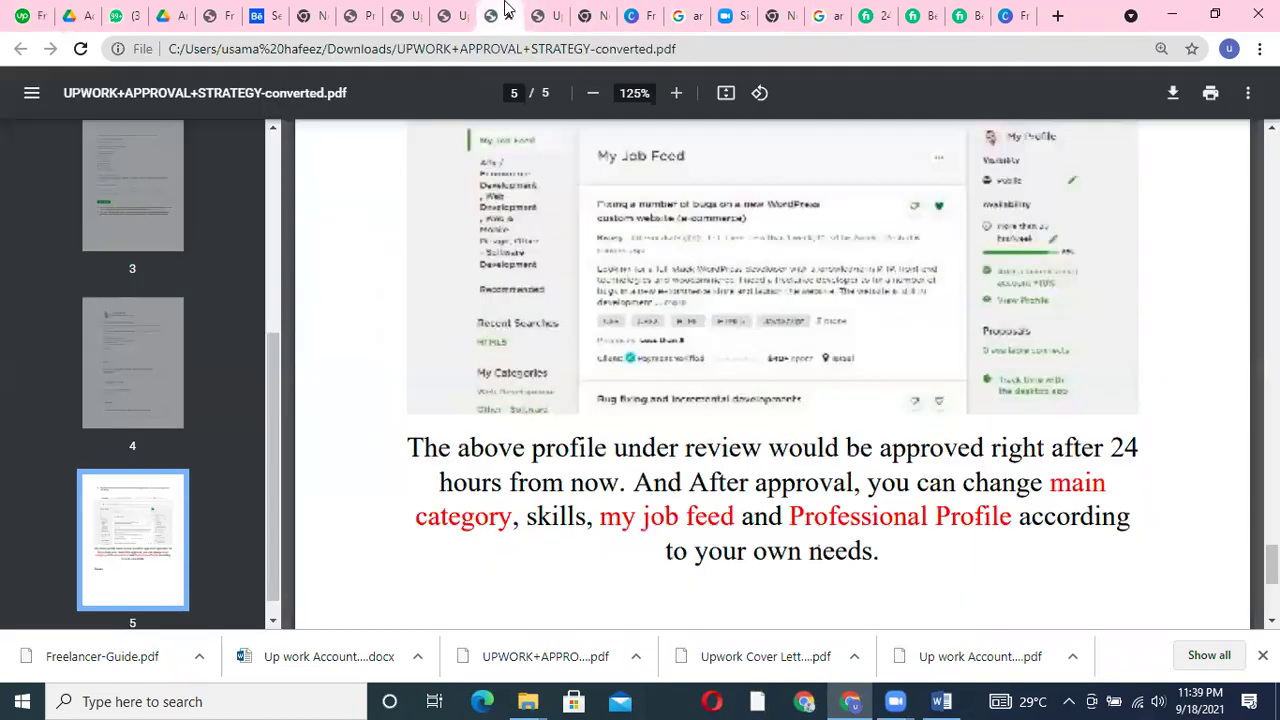
{"action": "left_click", "coordinate": [447, 14]}
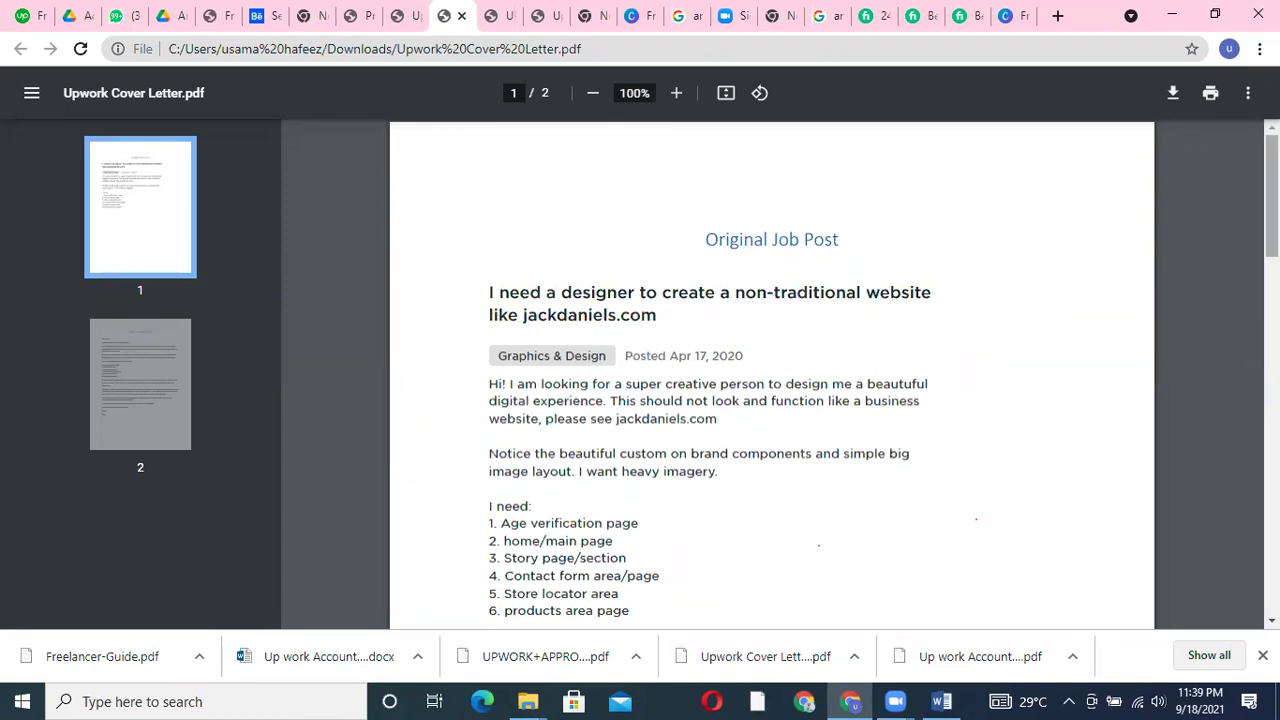
{"action": "scroll", "coordinate": [640, 430], "scroll_direction": "down", "scroll_amount": 1}
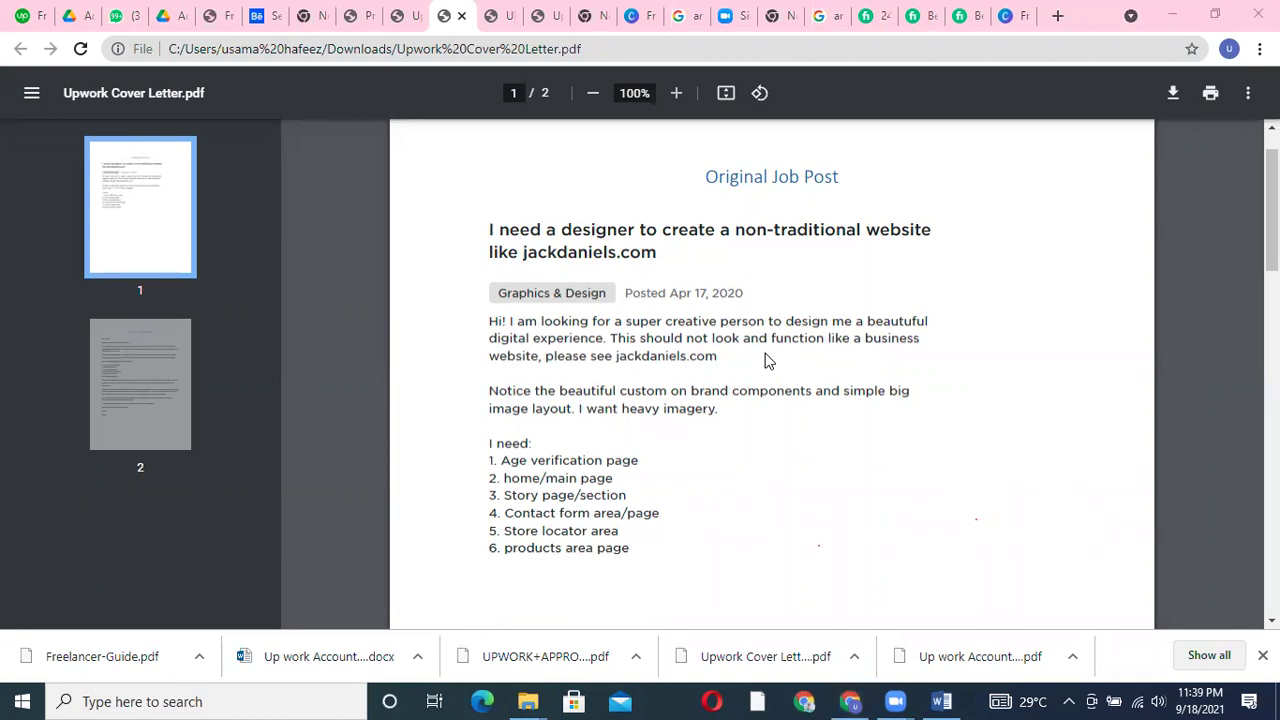
{"action": "left_click_drag", "start_coordinate": [1272, 210], "coordinate": [1272, 247]}
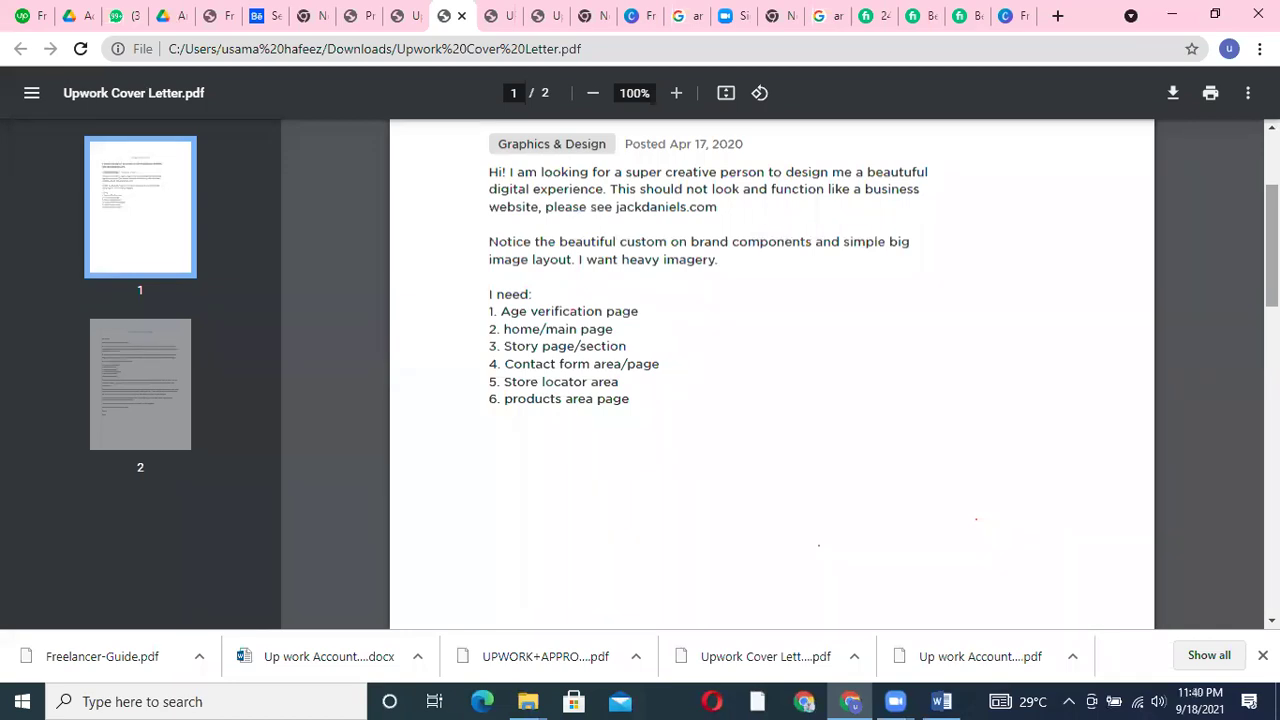
{"action": "scroll", "coordinate": [771, 375], "scroll_direction": "up", "scroll_amount": 2}
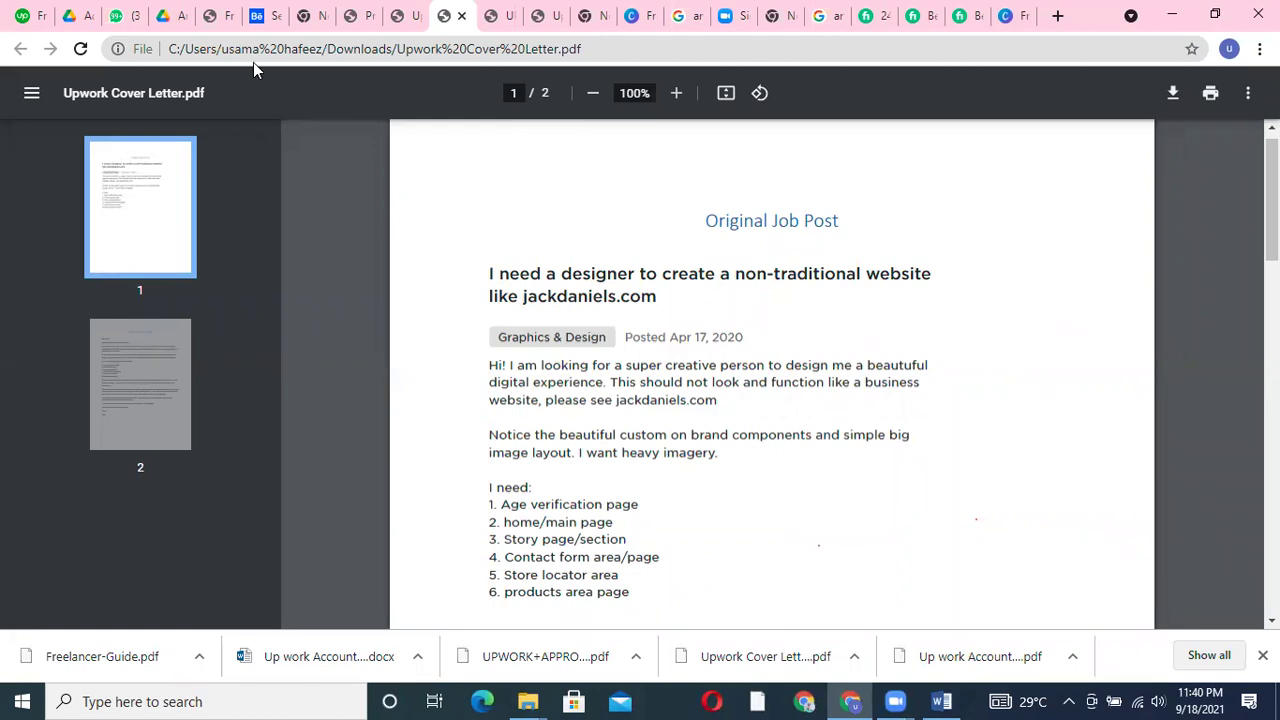
Return to the Amazon FBA results, open the "Amazon parent Child Varitions expert - template file" job and skim its details through the similar jobs
{"action": "left_click", "coordinate": [20, 16]}
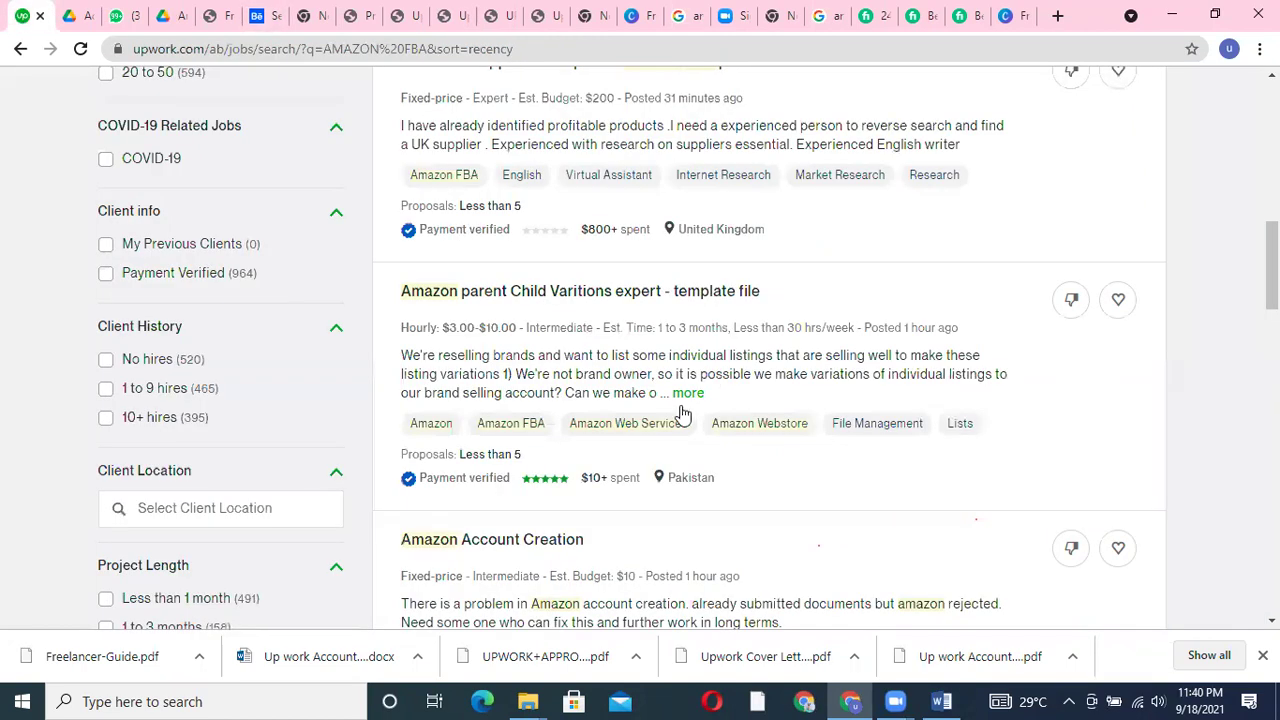
{"action": "left_click", "coordinate": [553, 292]}
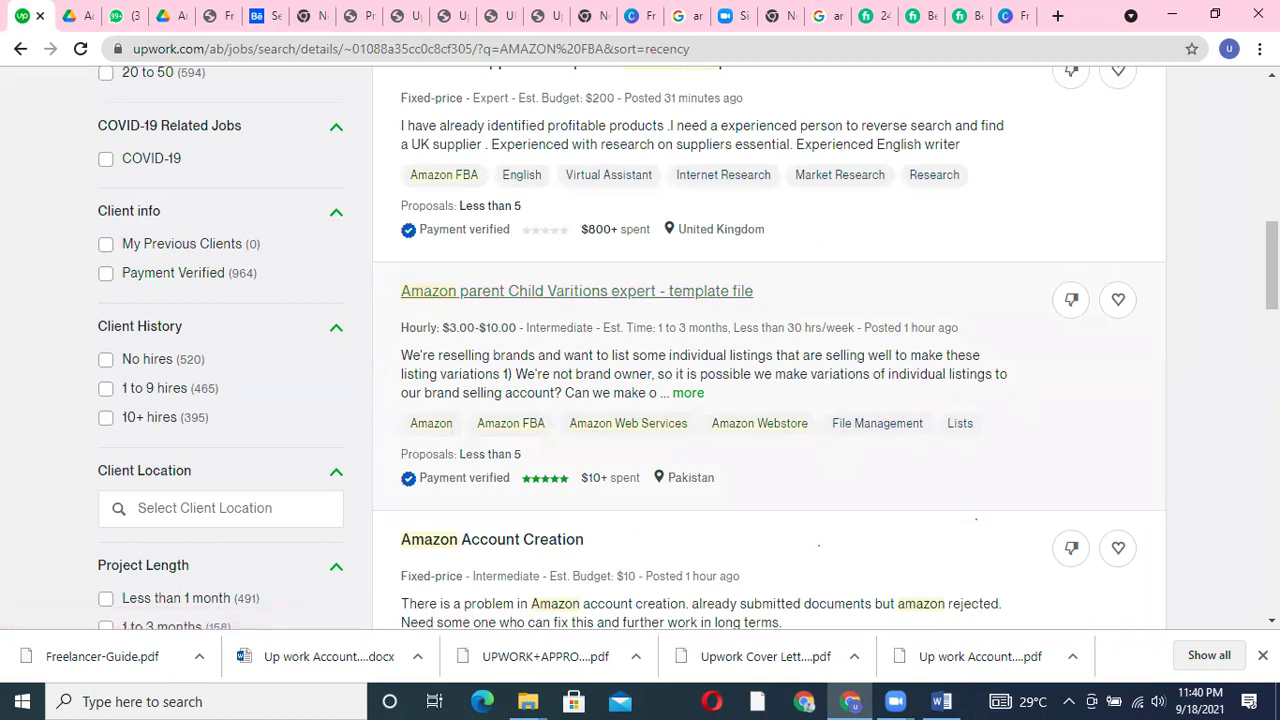
{"action": "scroll", "coordinate": [1180, 258], "scroll_direction": "down", "scroll_amount": 8}
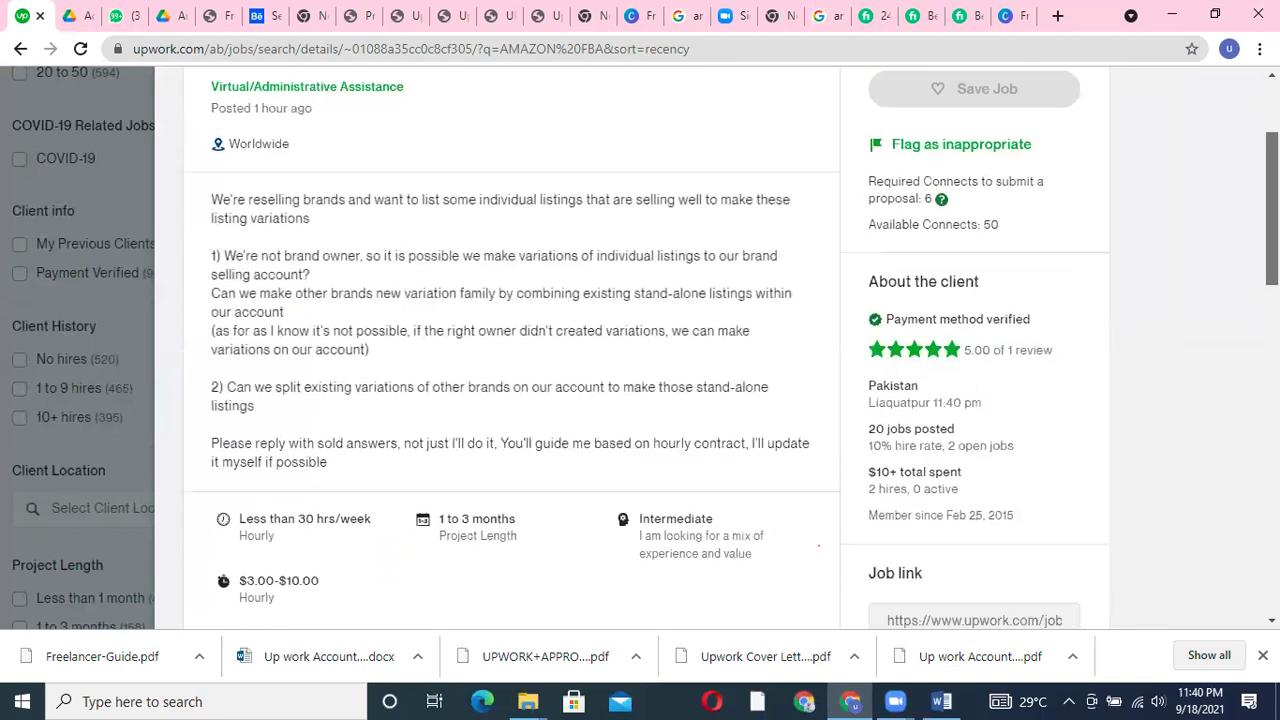
{"action": "scroll", "coordinate": [1180, 258], "scroll_direction": "down", "scroll_amount": 7}
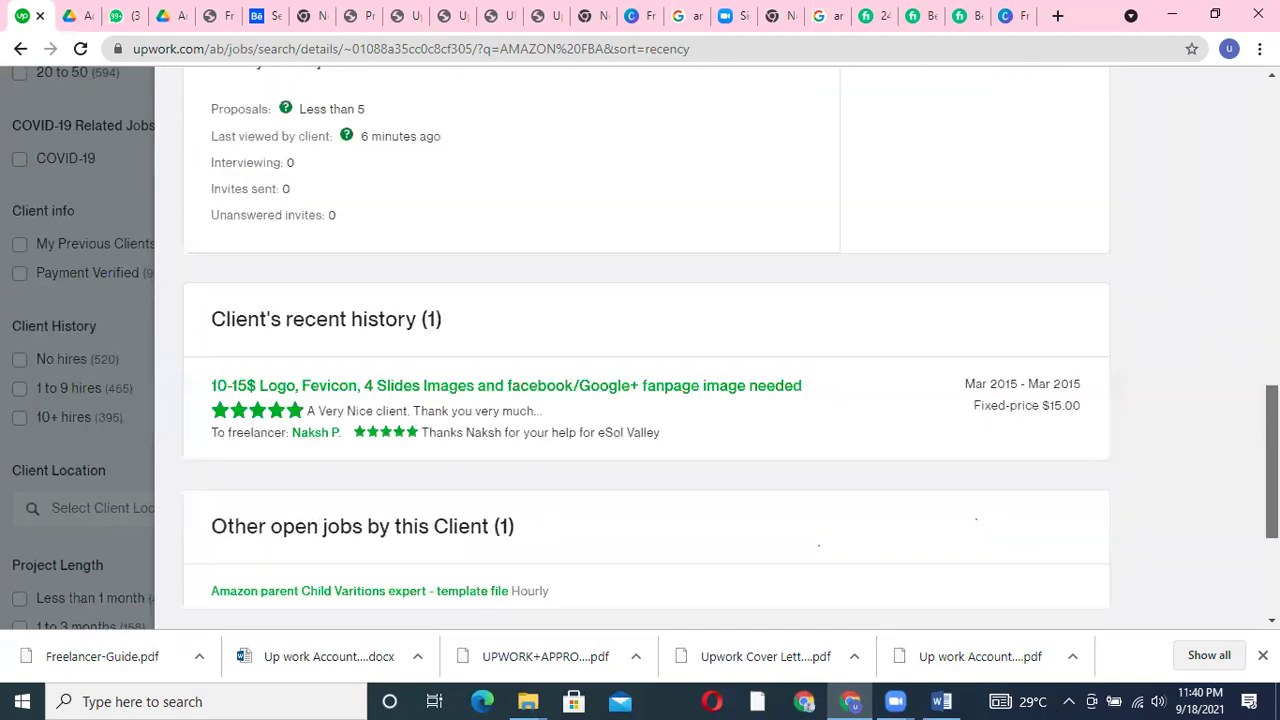
{"action": "scroll", "coordinate": [1229, 523], "scroll_direction": "up", "scroll_amount": 2}
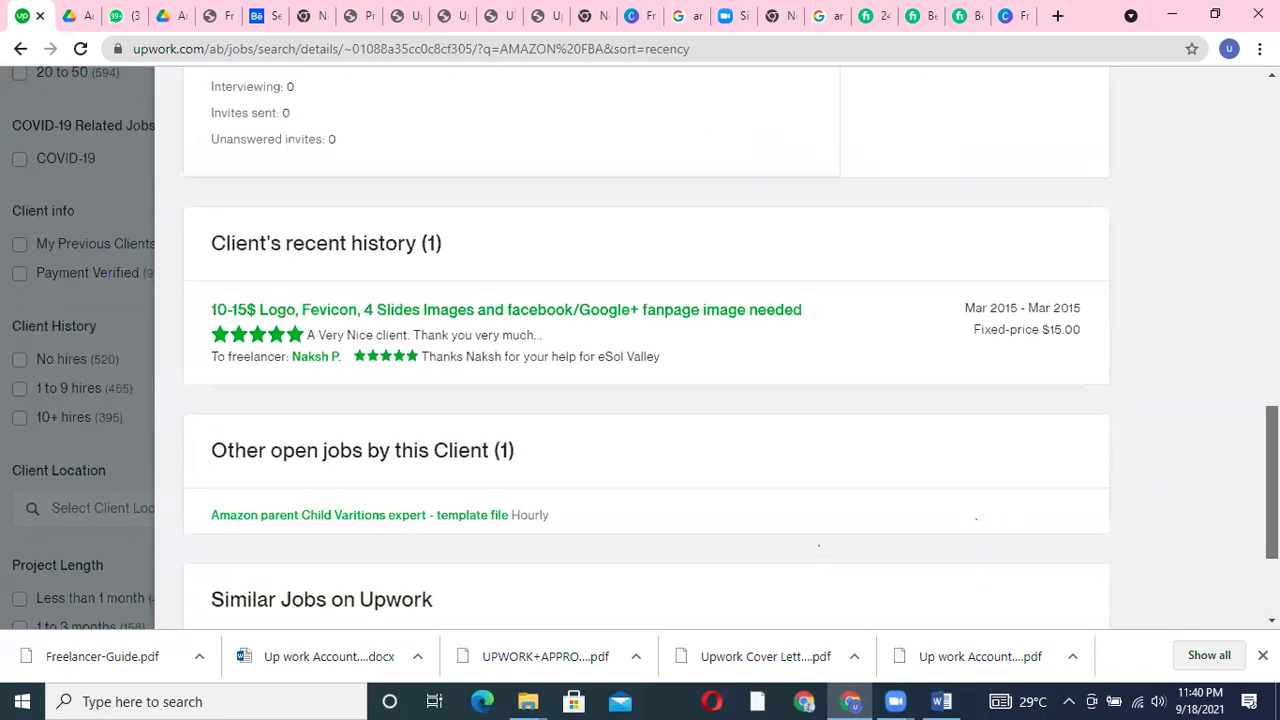
{"action": "scroll", "coordinate": [1229, 523], "scroll_direction": "down", "scroll_amount": 2}
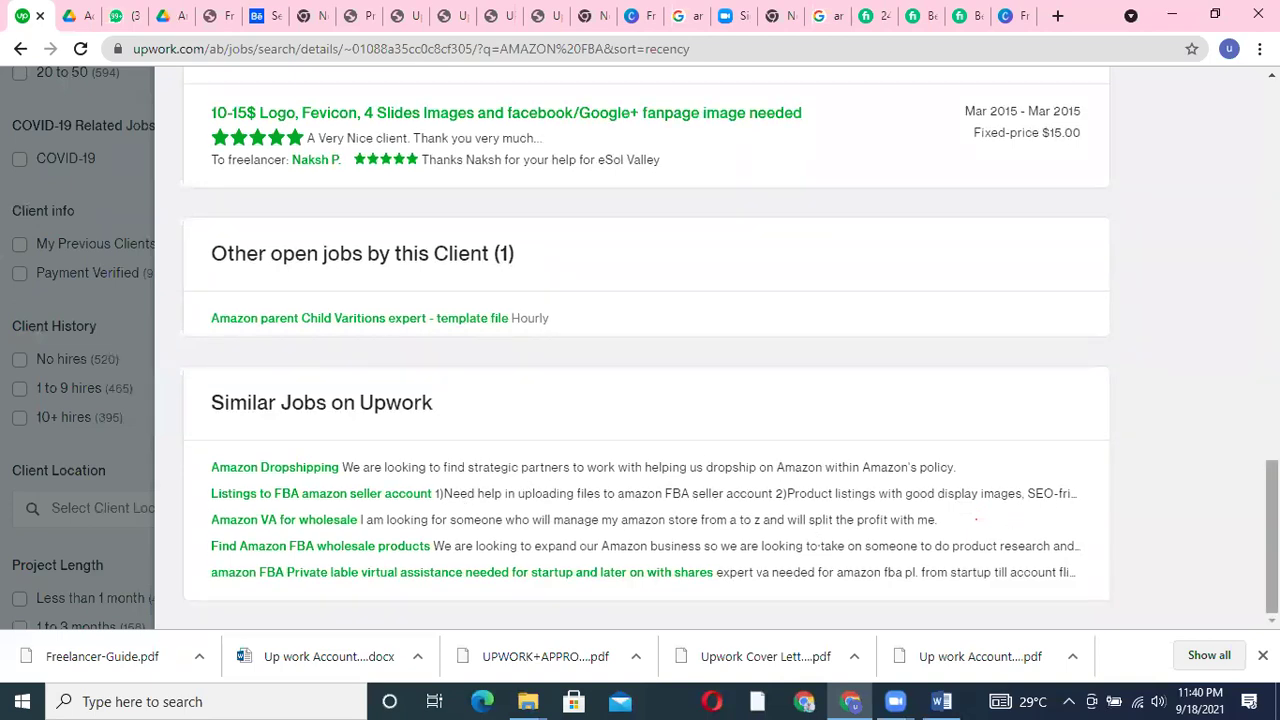
Examine the job's client history and feedback, its description, and the client's payment, rating and hiring details
{"action": "scroll", "coordinate": [1272, 537], "scroll_direction": "up", "scroll_amount": 3}
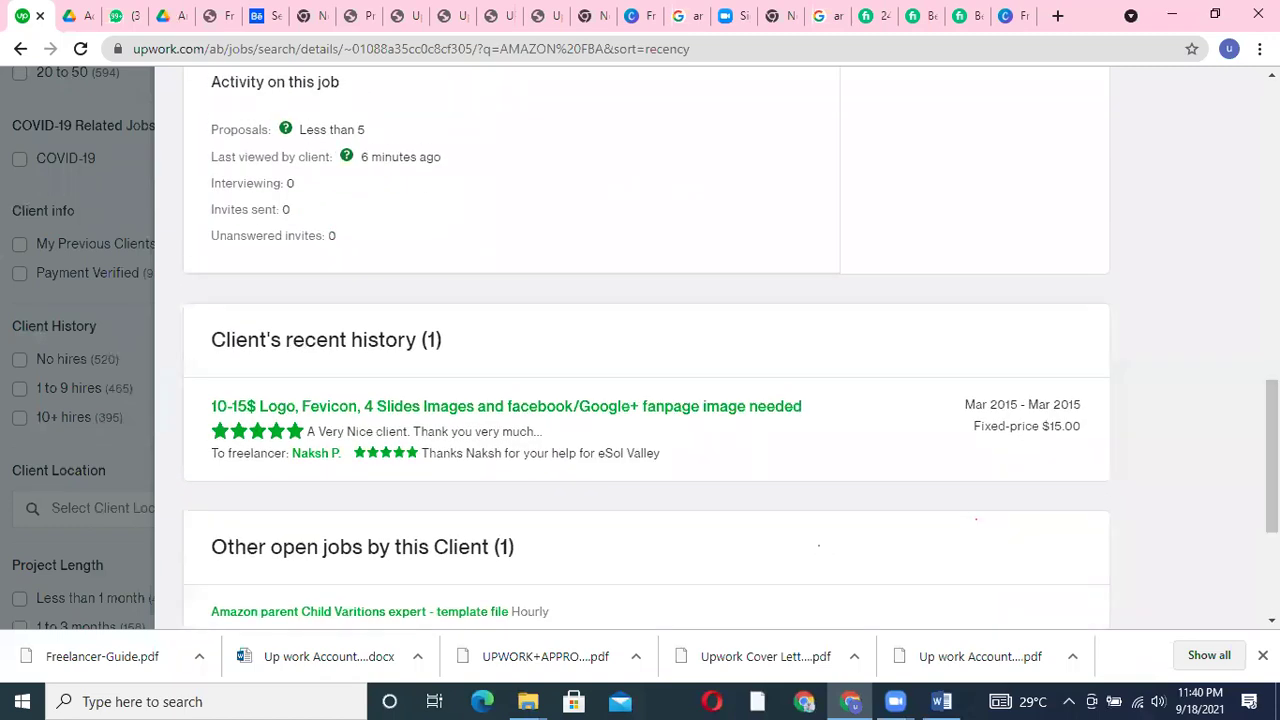
{"action": "mouse_move", "coordinate": [405, 456]}
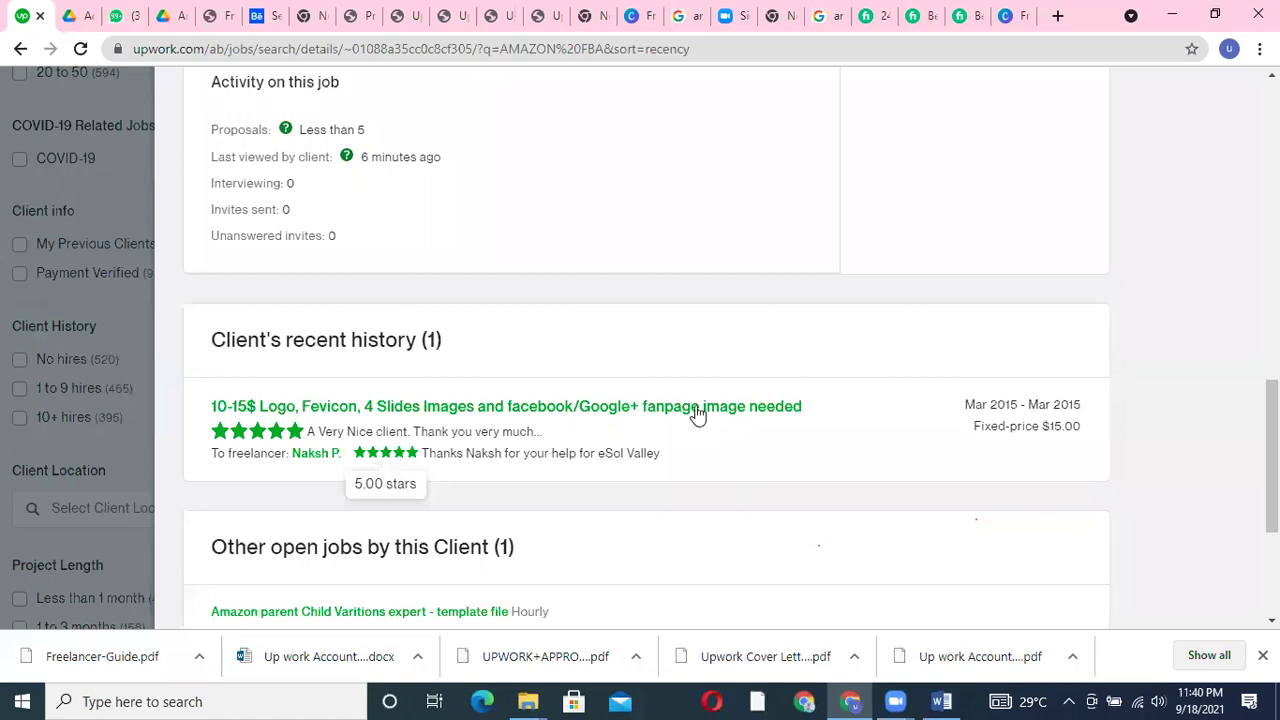
{"action": "left_click_drag", "start_coordinate": [1272, 425], "coordinate": [1220, 192]}
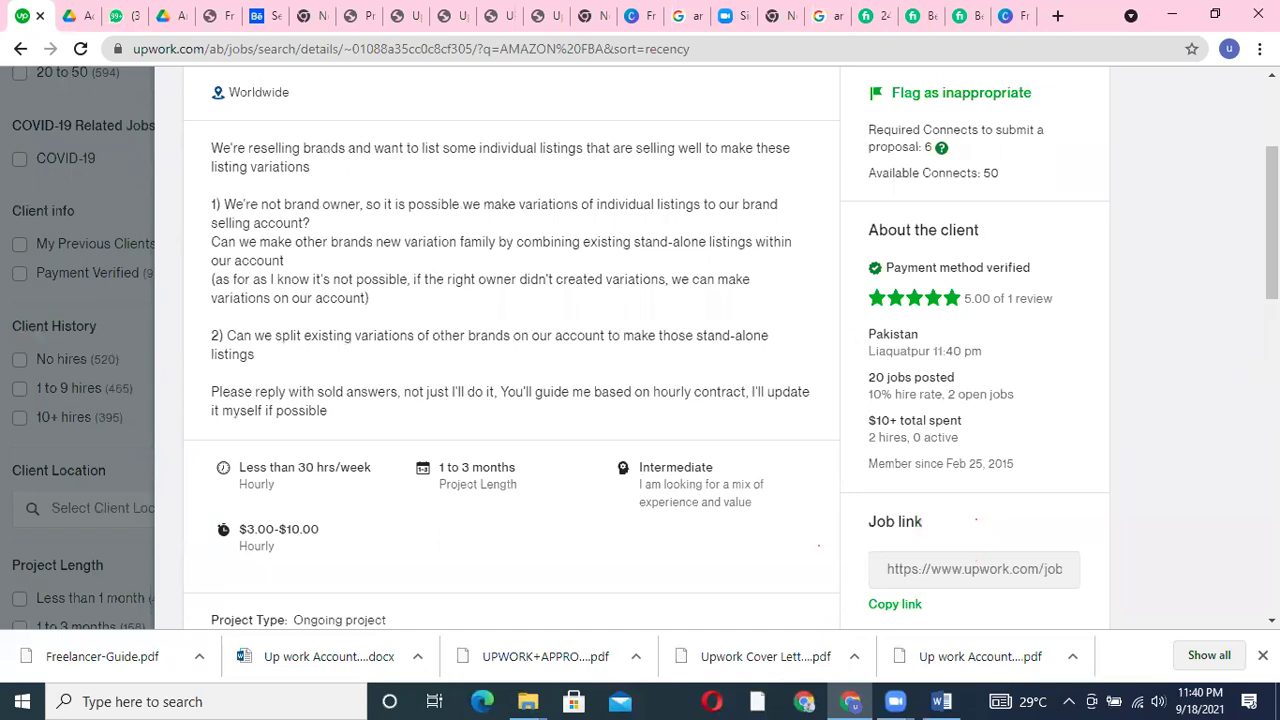
{"action": "scroll", "coordinate": [1272, 200], "scroll_direction": "up", "scroll_amount": 2}
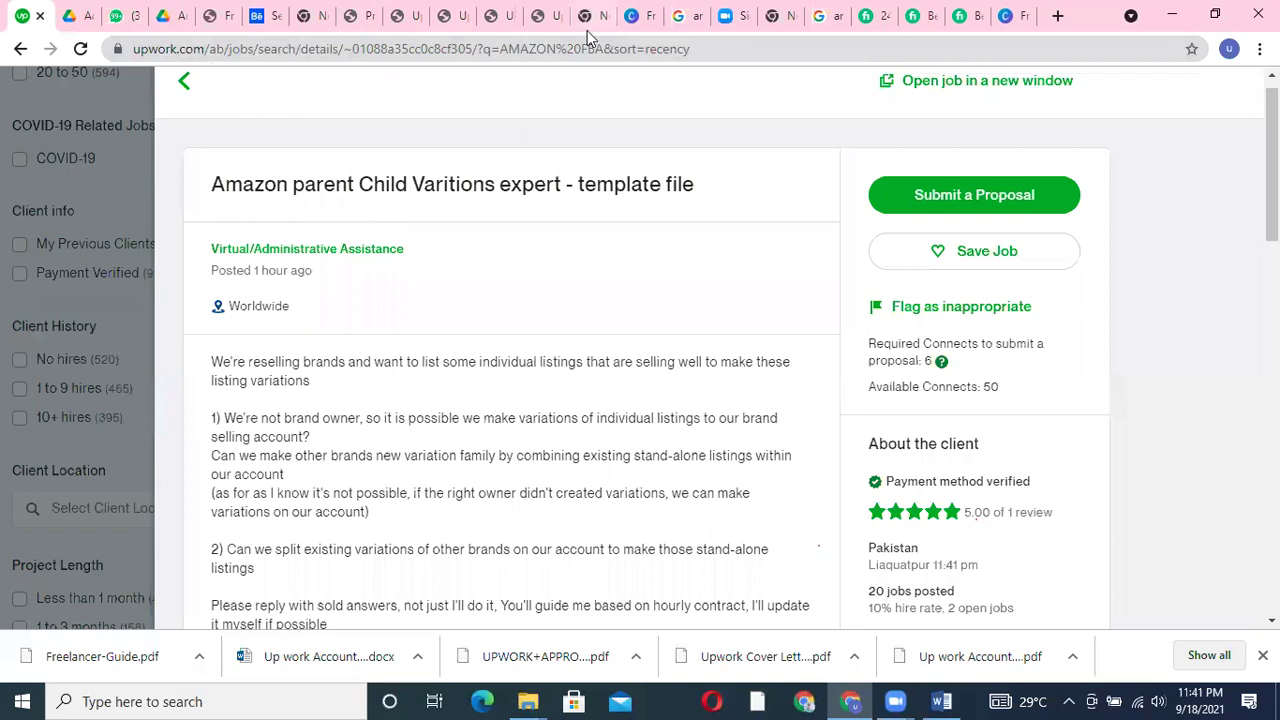
Go back to Upwork Cover Letter.pdf and examine the greeting and opening lines of the cover letter that was sent
{"action": "left_click", "coordinate": [460, 10]}
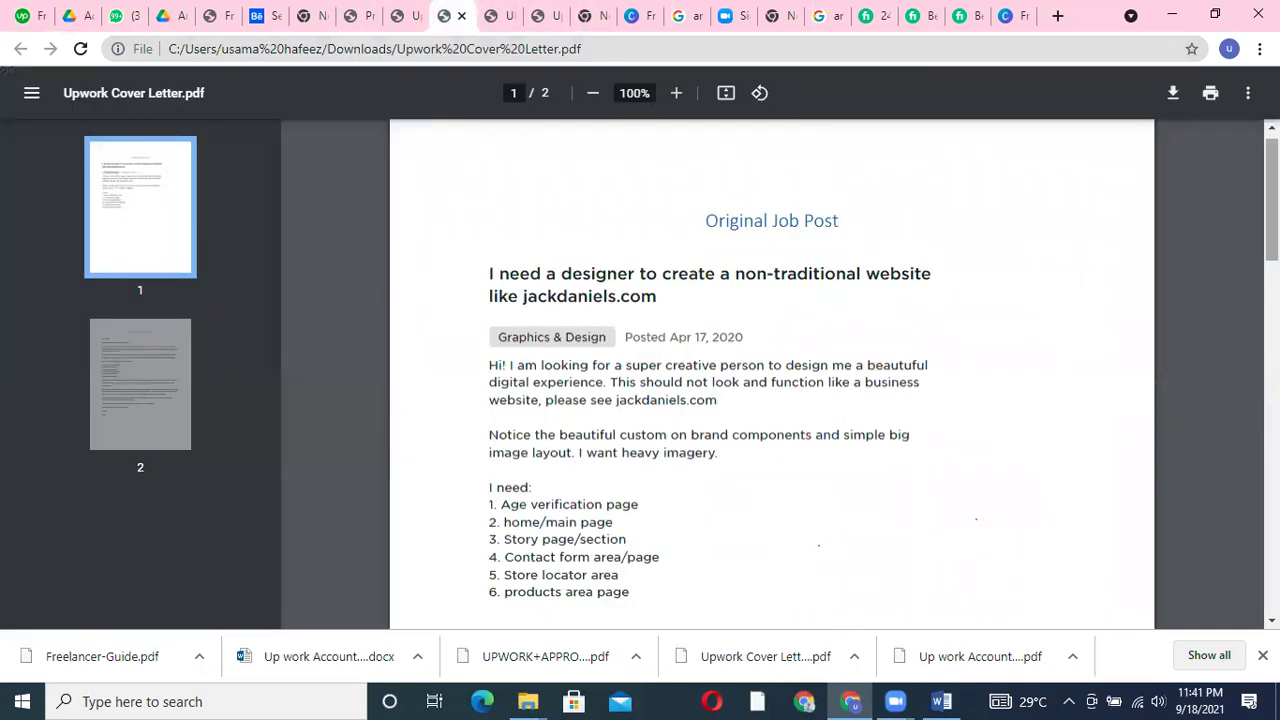
{"action": "scroll", "coordinate": [772, 375], "scroll_direction": "down", "scroll_amount": 8}
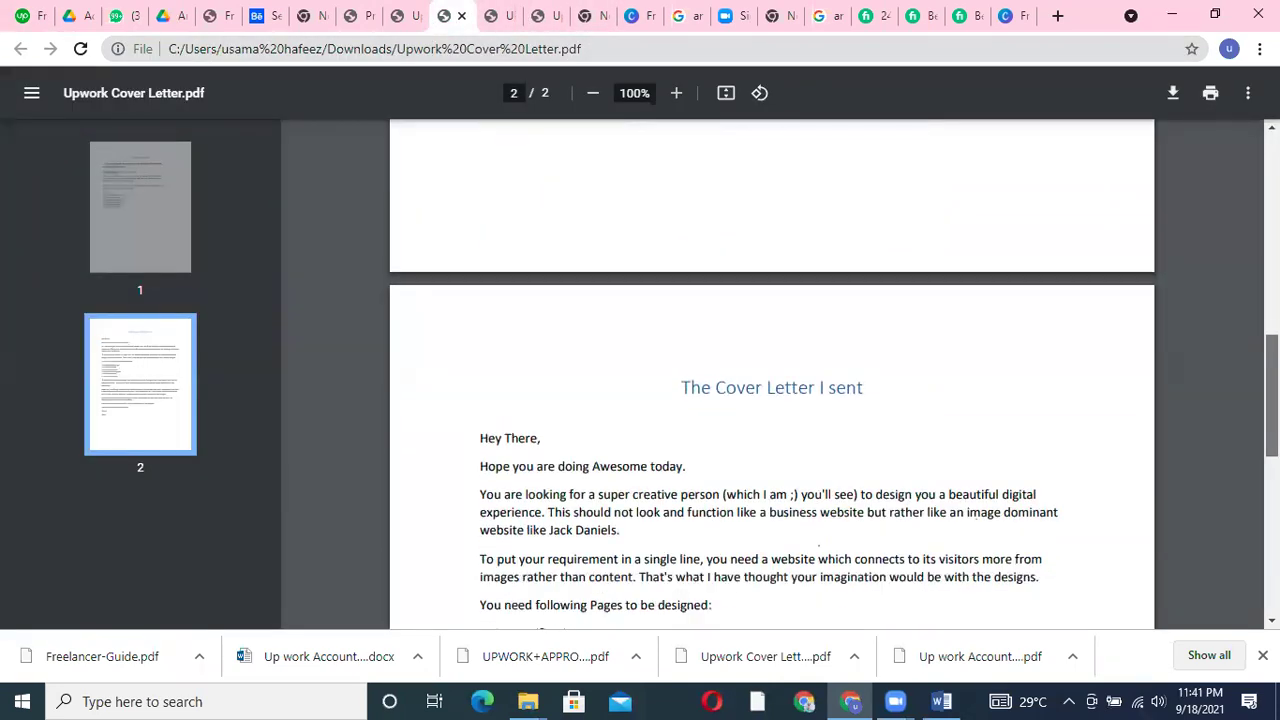
{"action": "scroll", "coordinate": [617, 257], "scroll_direction": "down", "scroll_amount": 1}
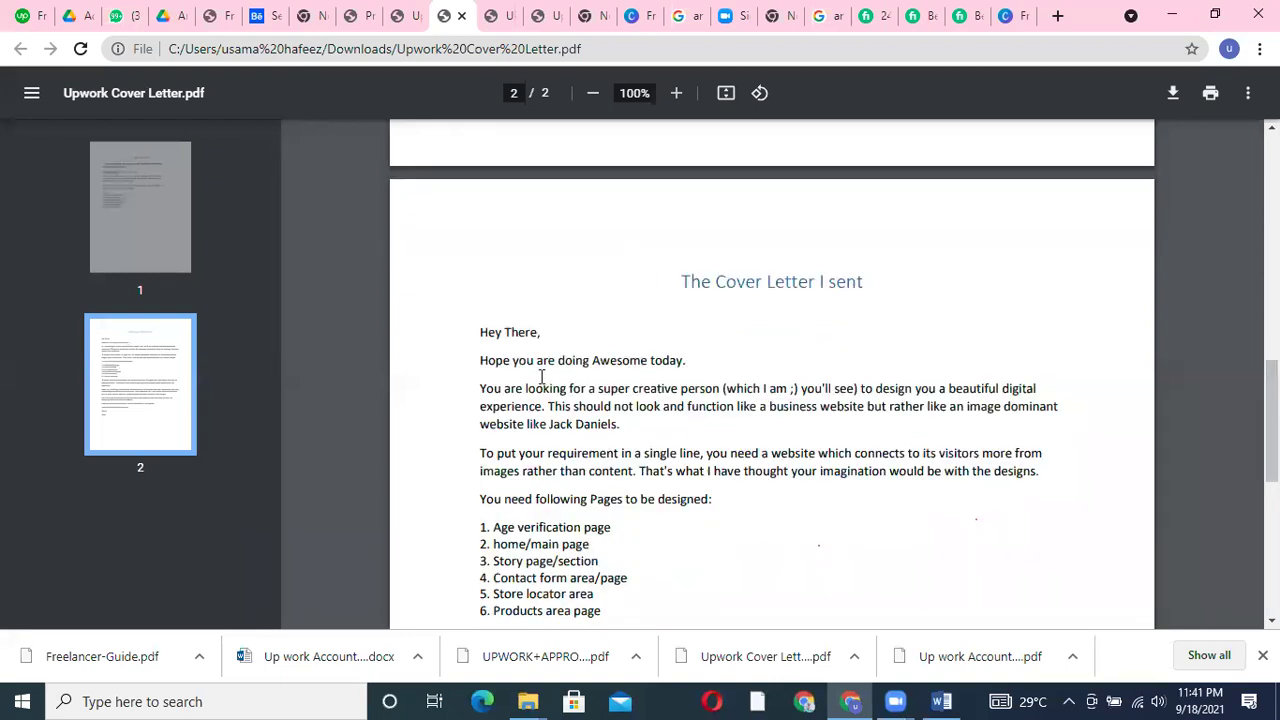
{"action": "left_click_drag", "start_coordinate": [481, 334], "coordinate": [540, 331]}
{"action": "left_click", "coordinate": [540, 331]}
Read the rest of the cover letter, examining the restated page list, the self-introduction, the work samples mention and the closing
{"action": "scroll", "coordinate": [706, 432], "scroll_direction": "down", "scroll_amount": 1}
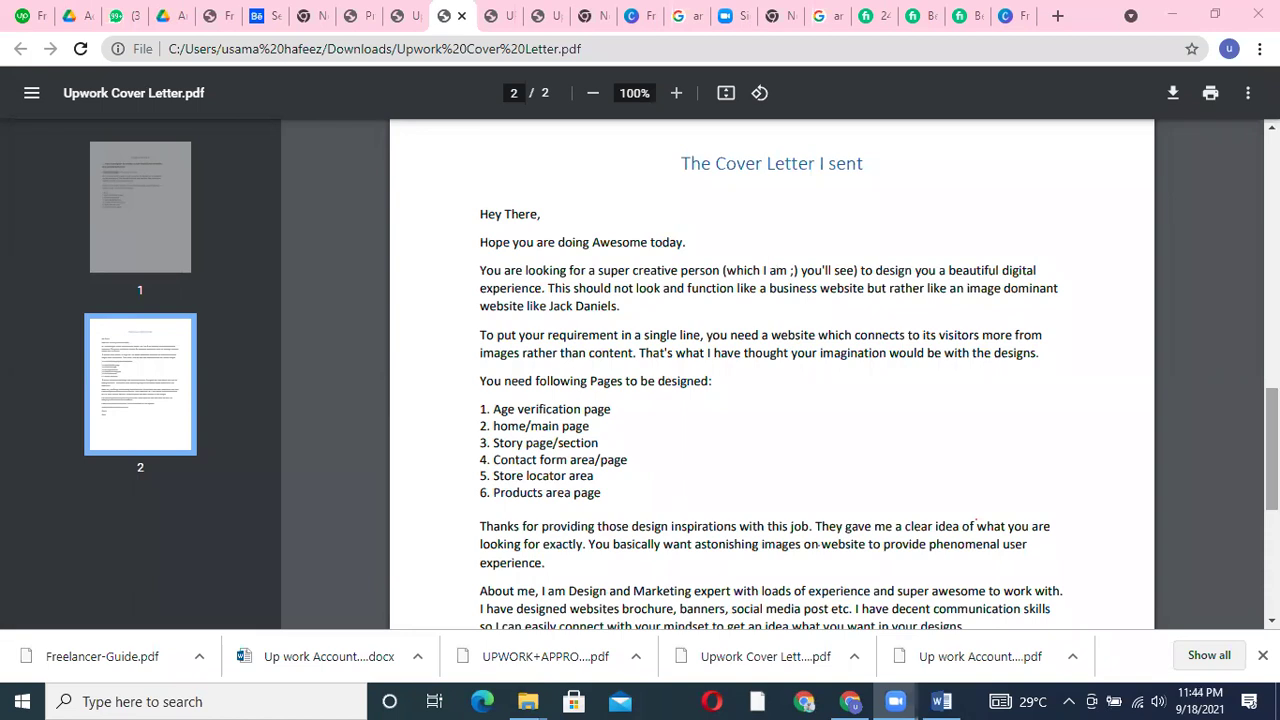
{"action": "scroll", "coordinate": [1272, 450], "scroll_direction": "down", "scroll_amount": 1}
{"action": "scroll", "coordinate": [1250, 440], "scroll_direction": "down", "scroll_amount": 1}
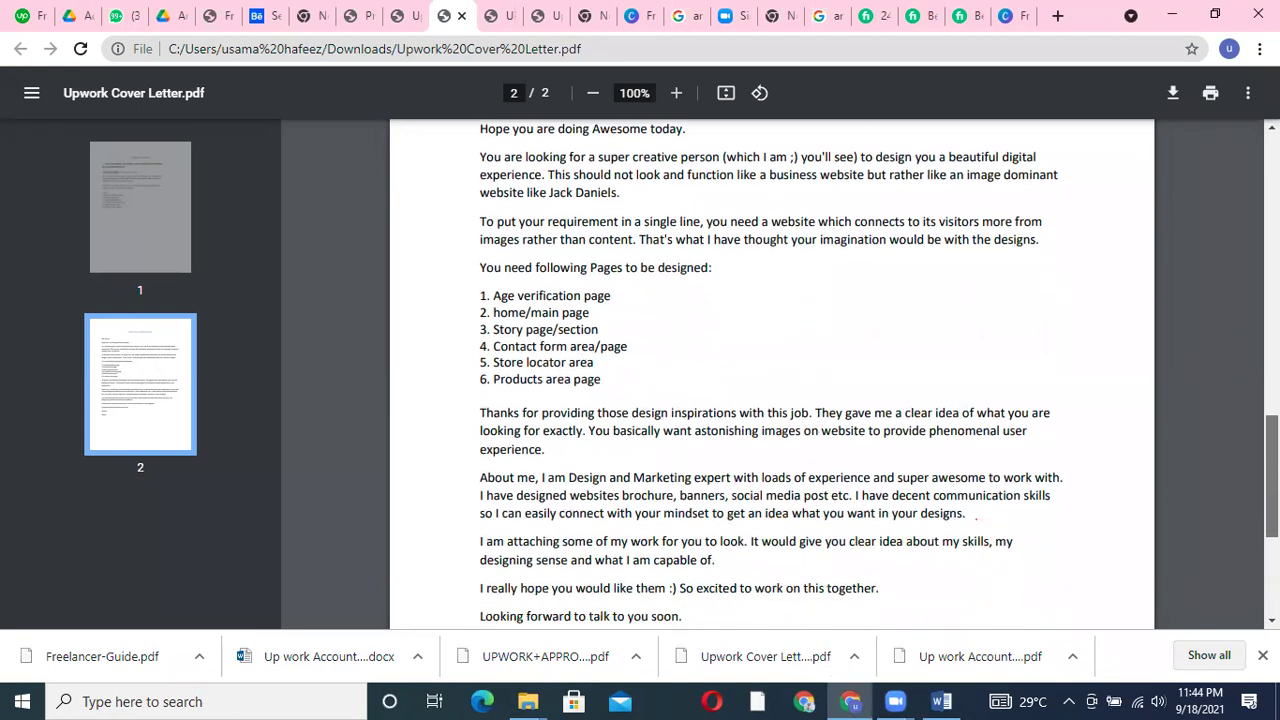
{"action": "left_click_drag", "start_coordinate": [605, 384], "coordinate": [532, 347]}
{"action": "left_click", "coordinate": [532, 347]}
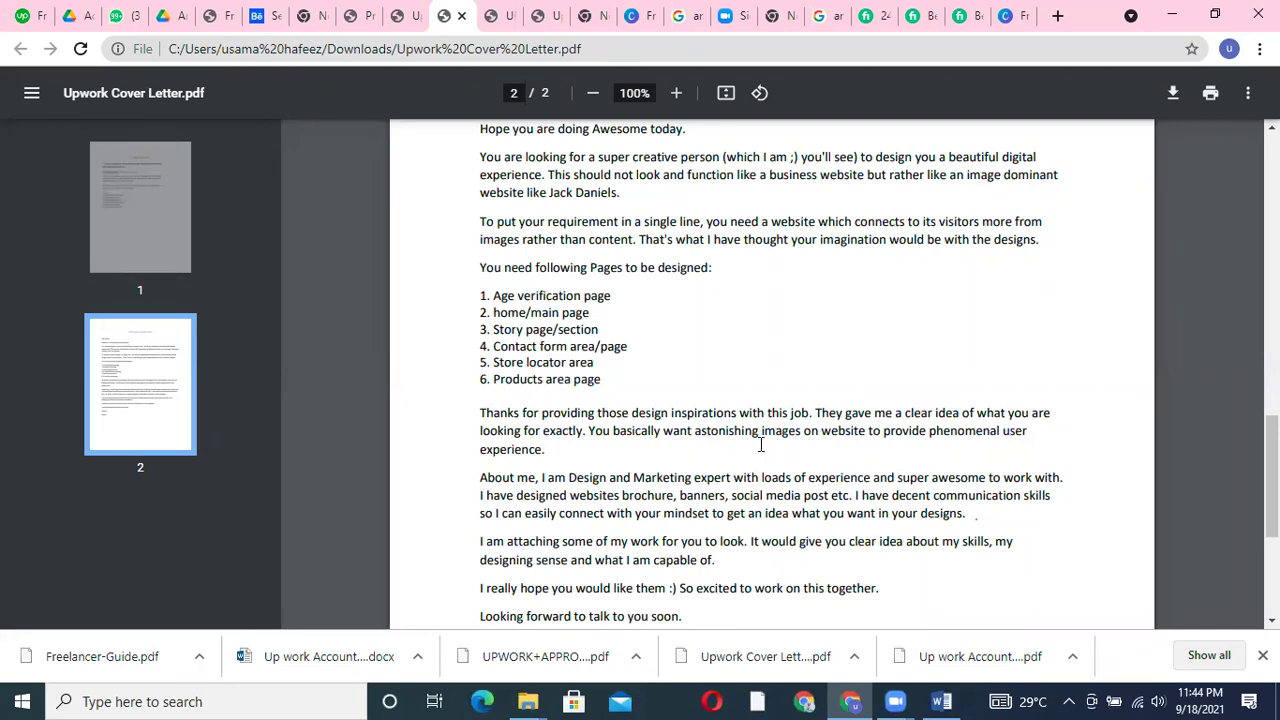
{"action": "scroll", "coordinate": [965, 420], "scroll_direction": "down", "scroll_amount": 1}
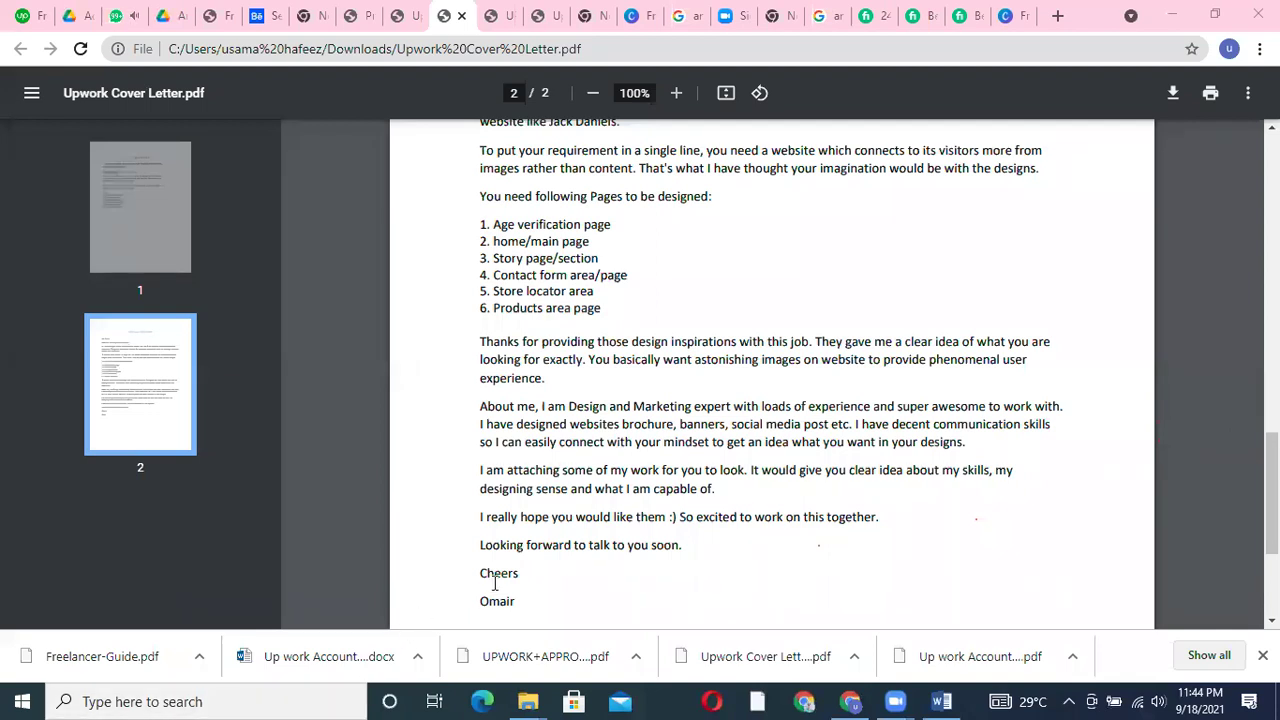
{"action": "scroll", "coordinate": [1272, 500], "scroll_direction": "down", "scroll_amount": 1}
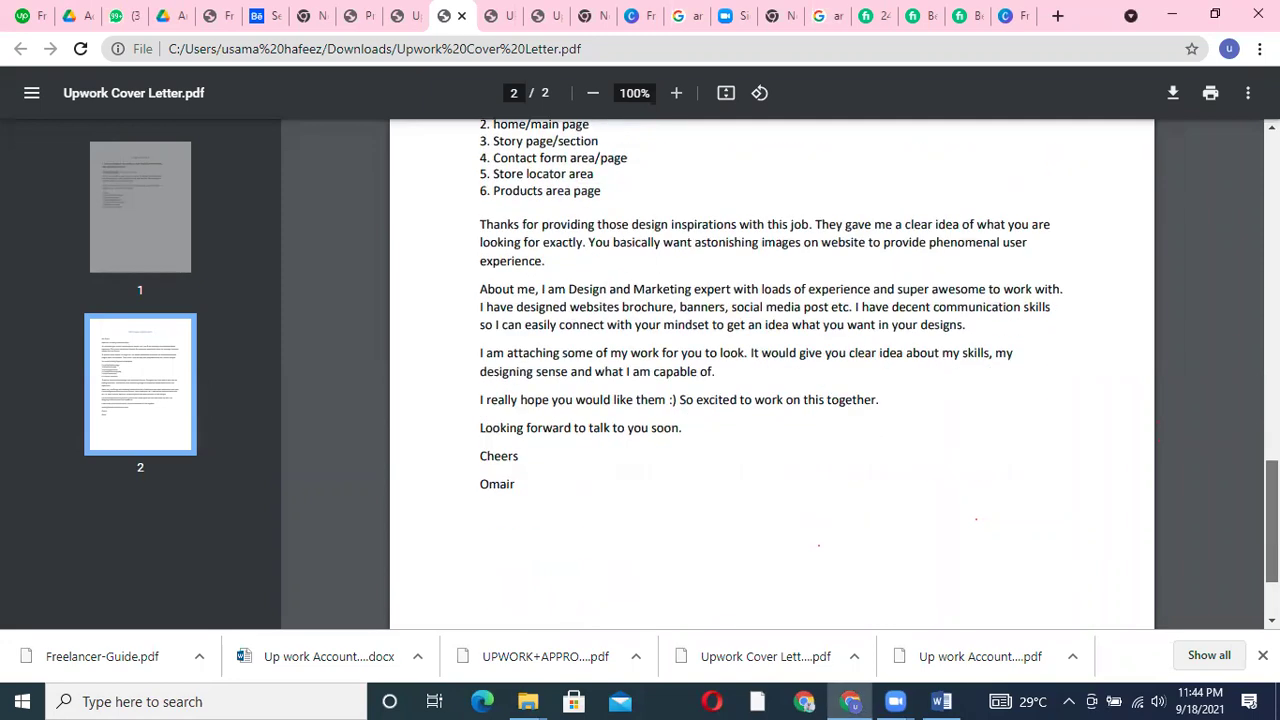
{"action": "scroll", "coordinate": [770, 370], "scroll_direction": "up", "scroll_amount": 8}
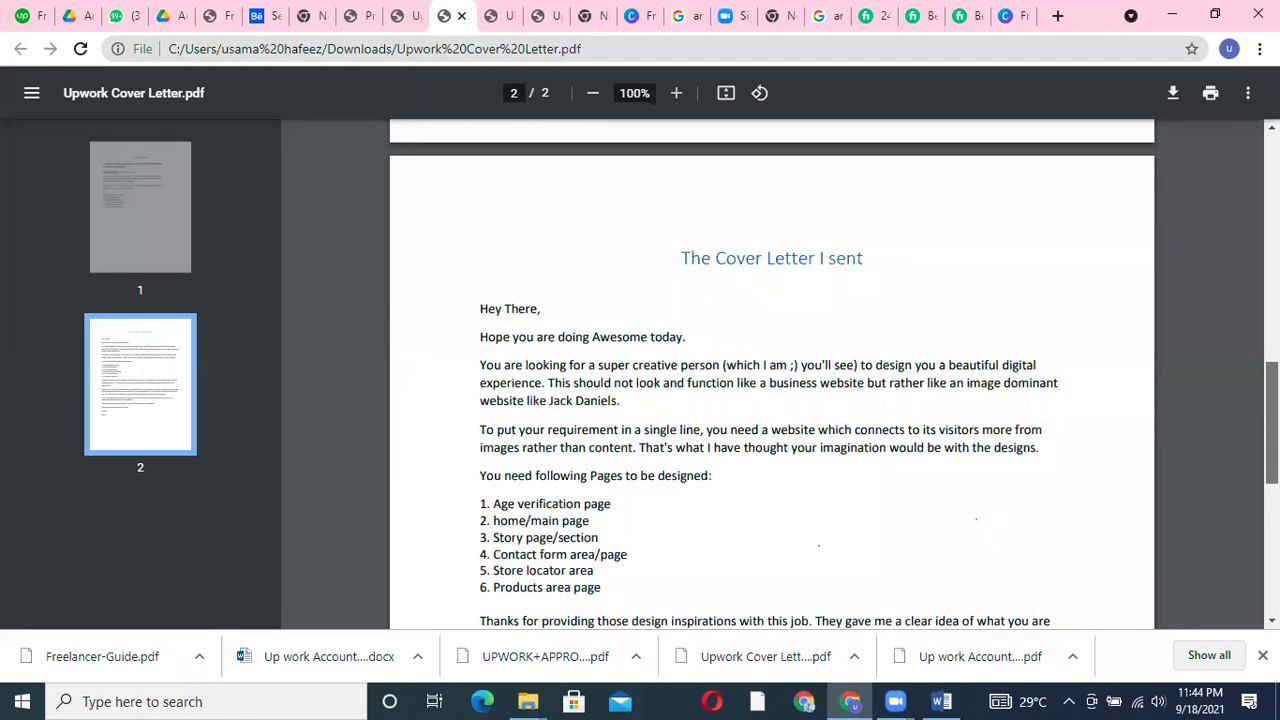
Switch to Upwork-Guide-2.pdf and examine its introduction and the list of topics it covers
{"action": "left_click", "coordinate": [497, 15]}
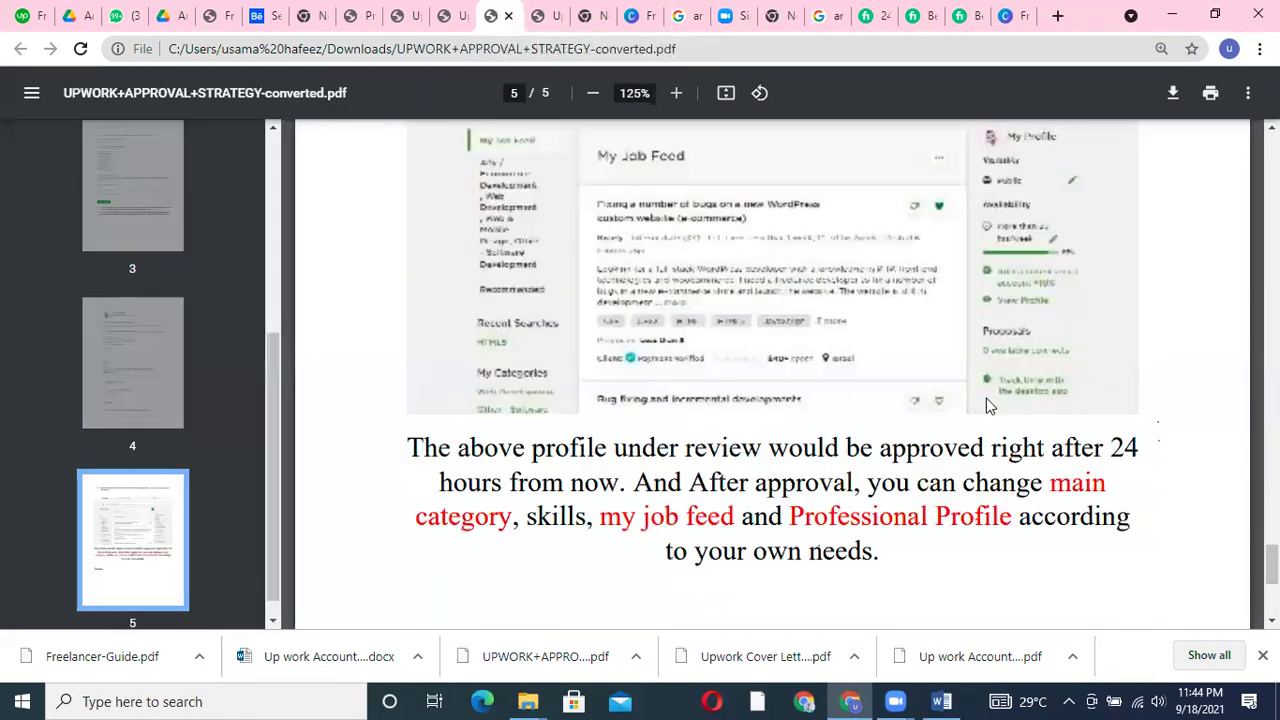
{"action": "left_click", "coordinate": [445, 15]}
{"action": "left_click", "coordinate": [404, 12]}
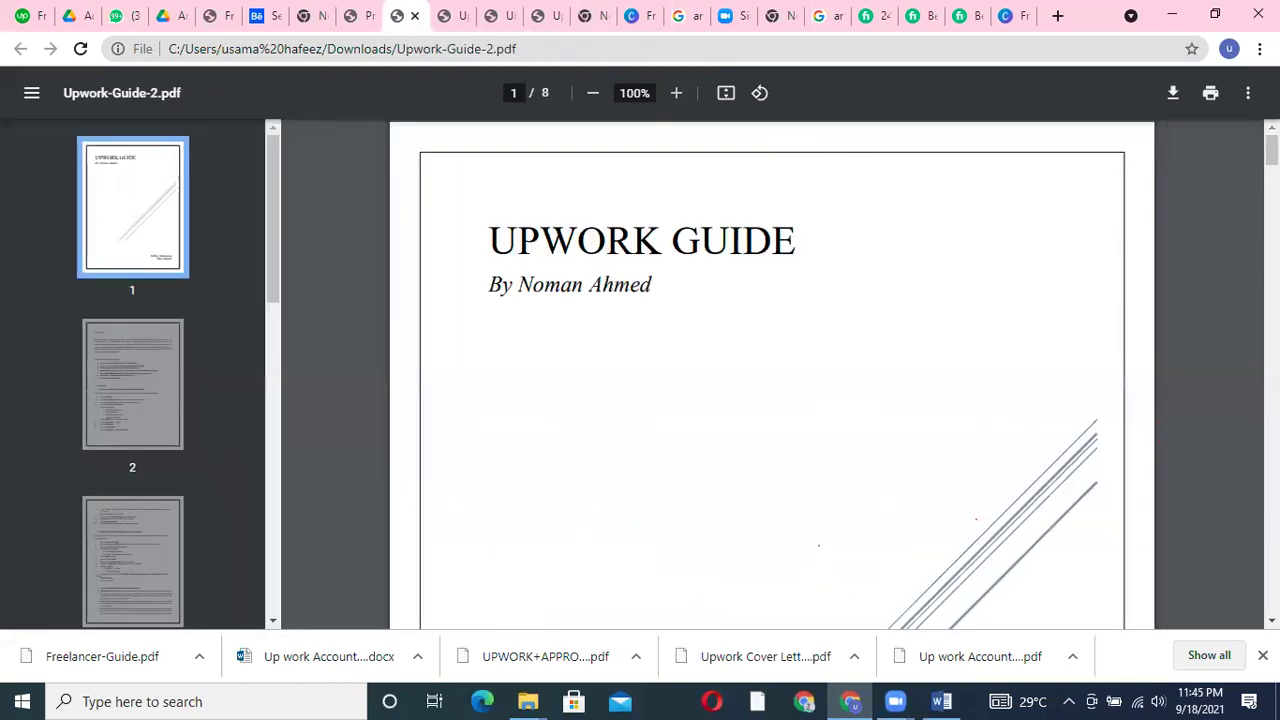
{"action": "left_click_drag", "start_coordinate": [1271, 150], "coordinate": [1271, 220]}
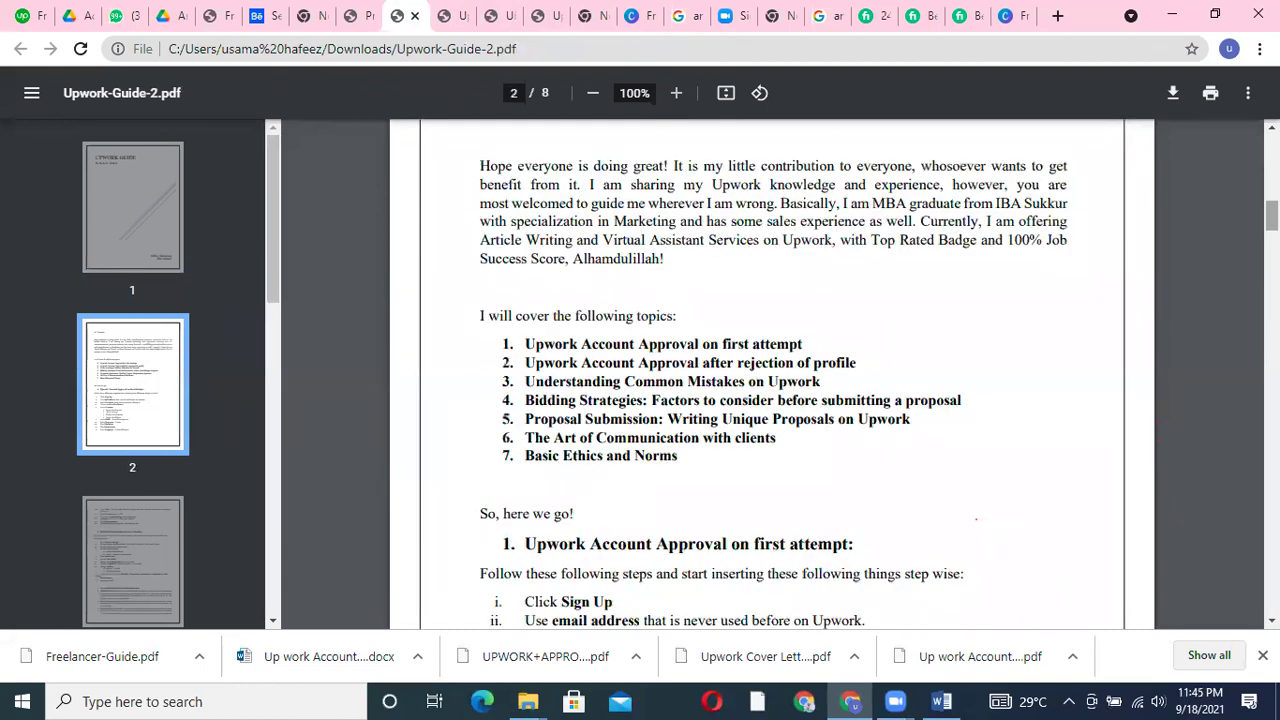
Examine the guide's steps for Upwork account approval on the first attempt and after a profile rejection
{"action": "scroll", "coordinate": [770, 370], "scroll_direction": "down", "scroll_amount": 3}
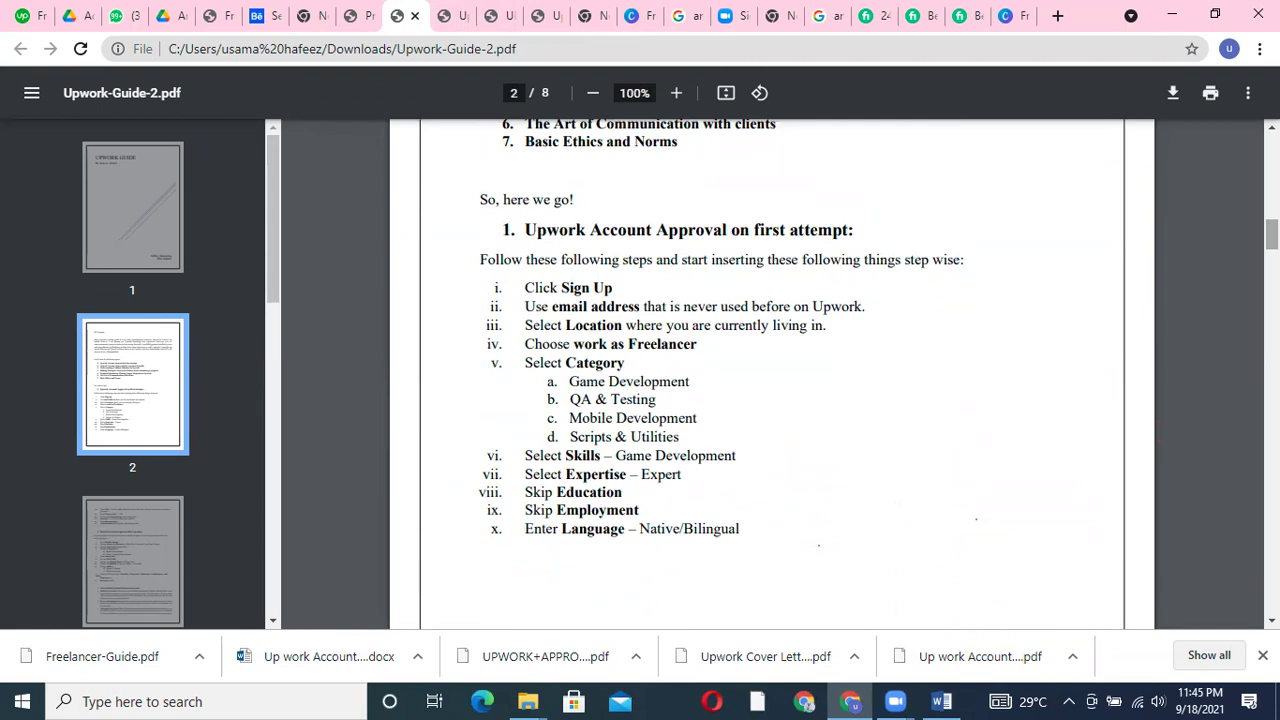
{"action": "scroll", "coordinate": [772, 375], "scroll_direction": "down", "scroll_amount": 6}
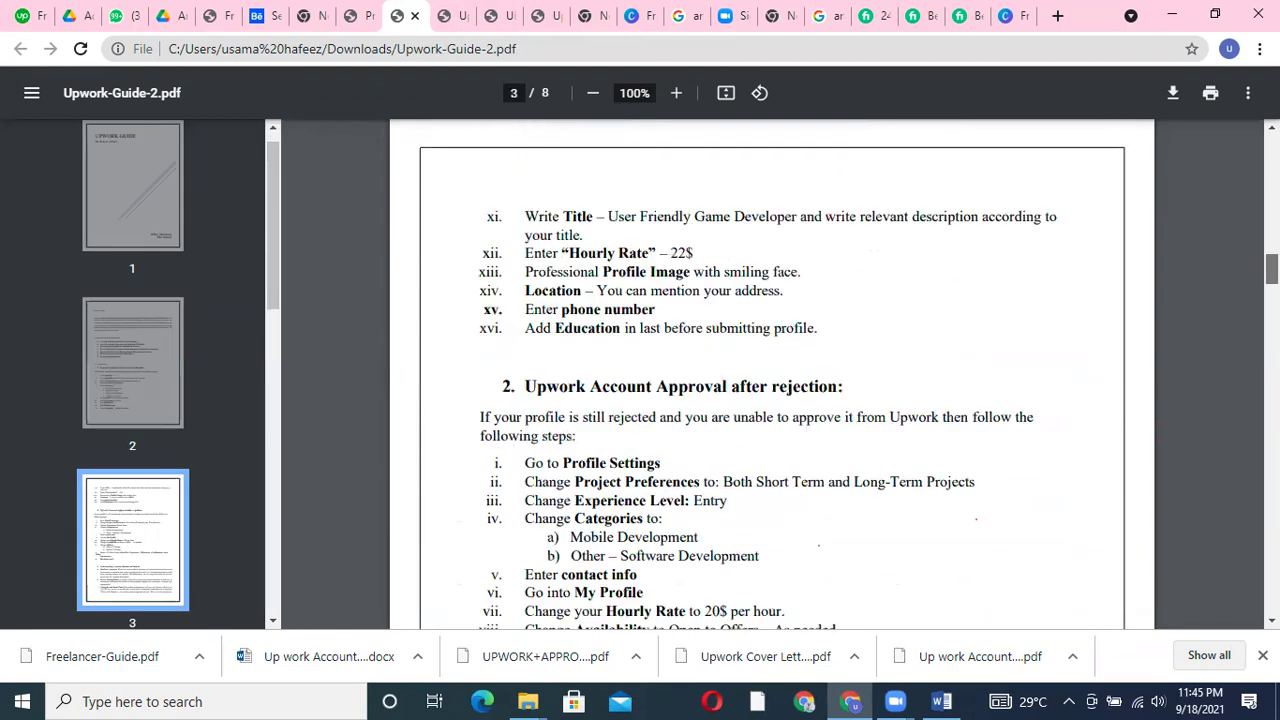
{"action": "scroll", "coordinate": [772, 375], "scroll_direction": "down", "scroll_amount": 3}
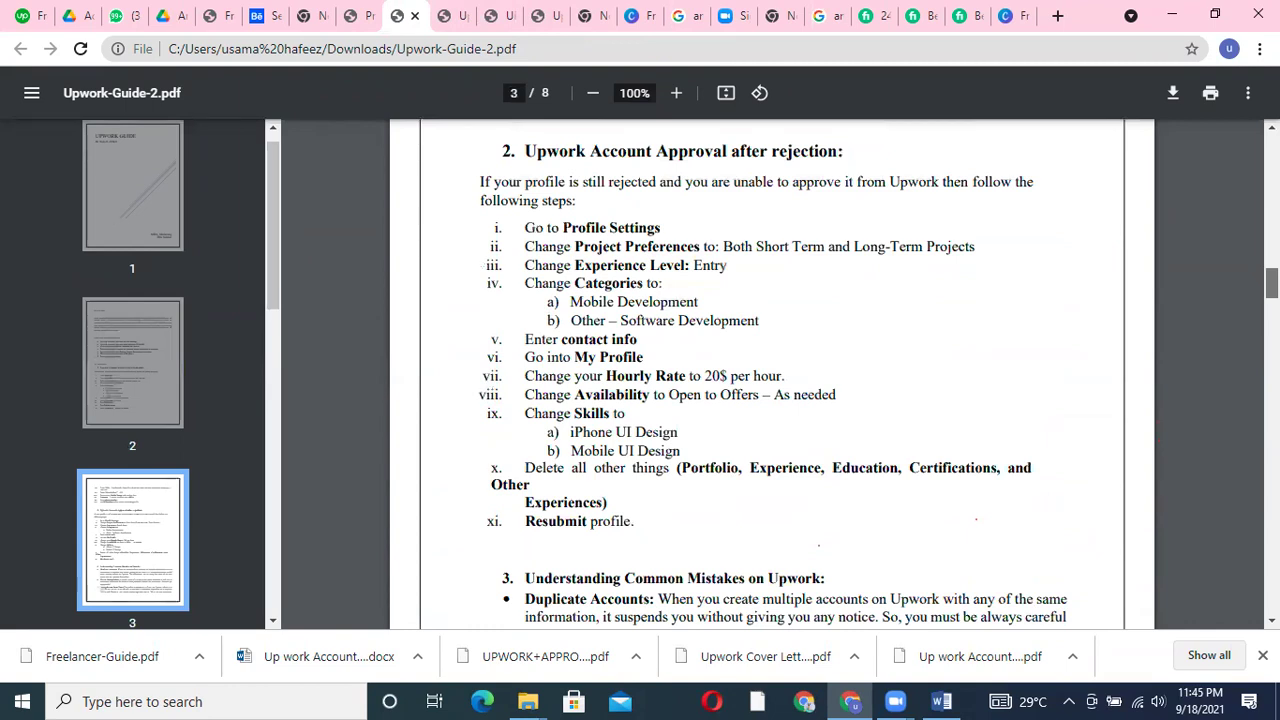
{"action": "scroll", "coordinate": [772, 375], "scroll_direction": "up", "scroll_amount": 2}
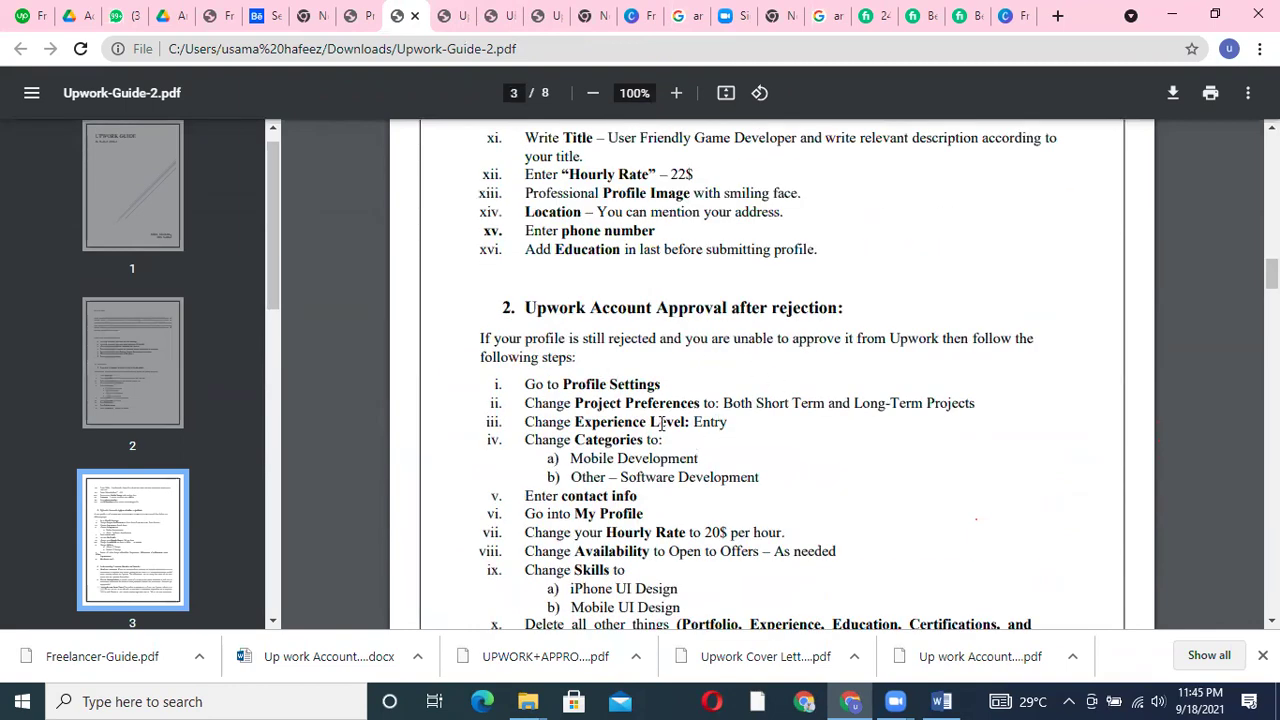
Read the guide's section on common Upwork mistakes, from duplicate accounts to daily bidding limits, up to the start of the bidding strategies
{"action": "left_click_drag", "start_coordinate": [1272, 274], "coordinate": [1272, 305]}
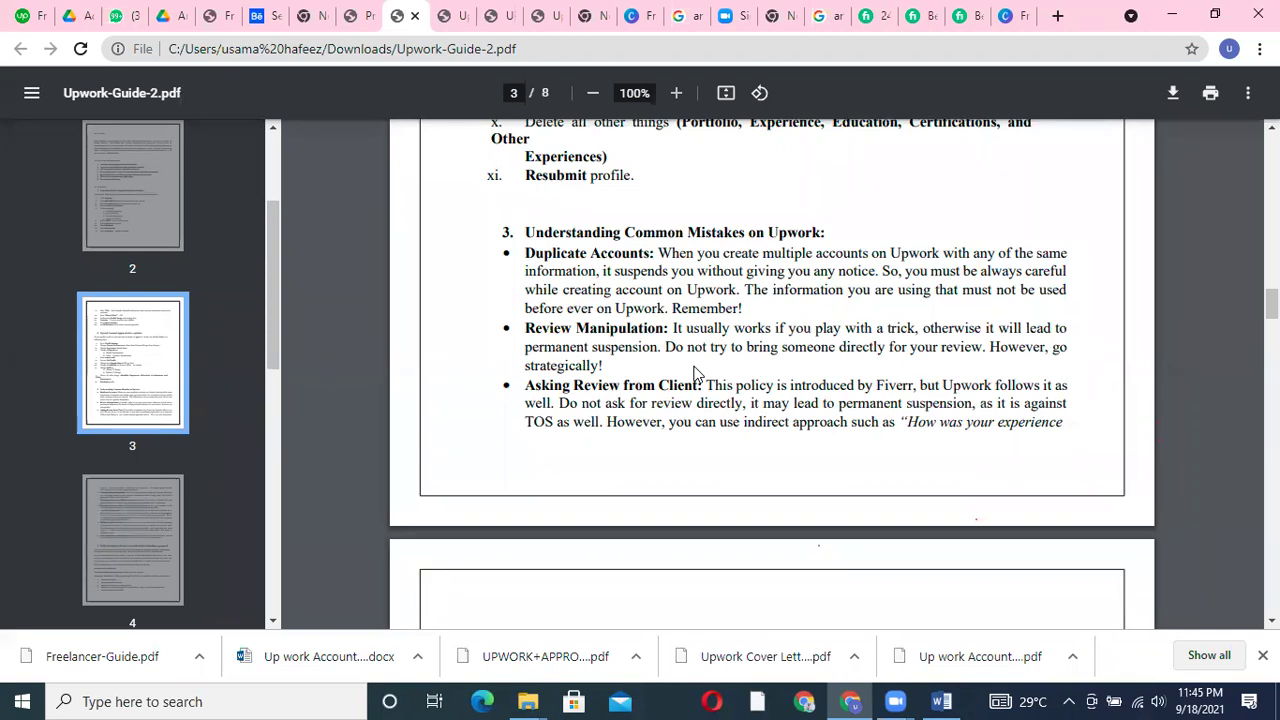
{"action": "left_click_drag", "start_coordinate": [1272, 304], "coordinate": [1272, 323]}
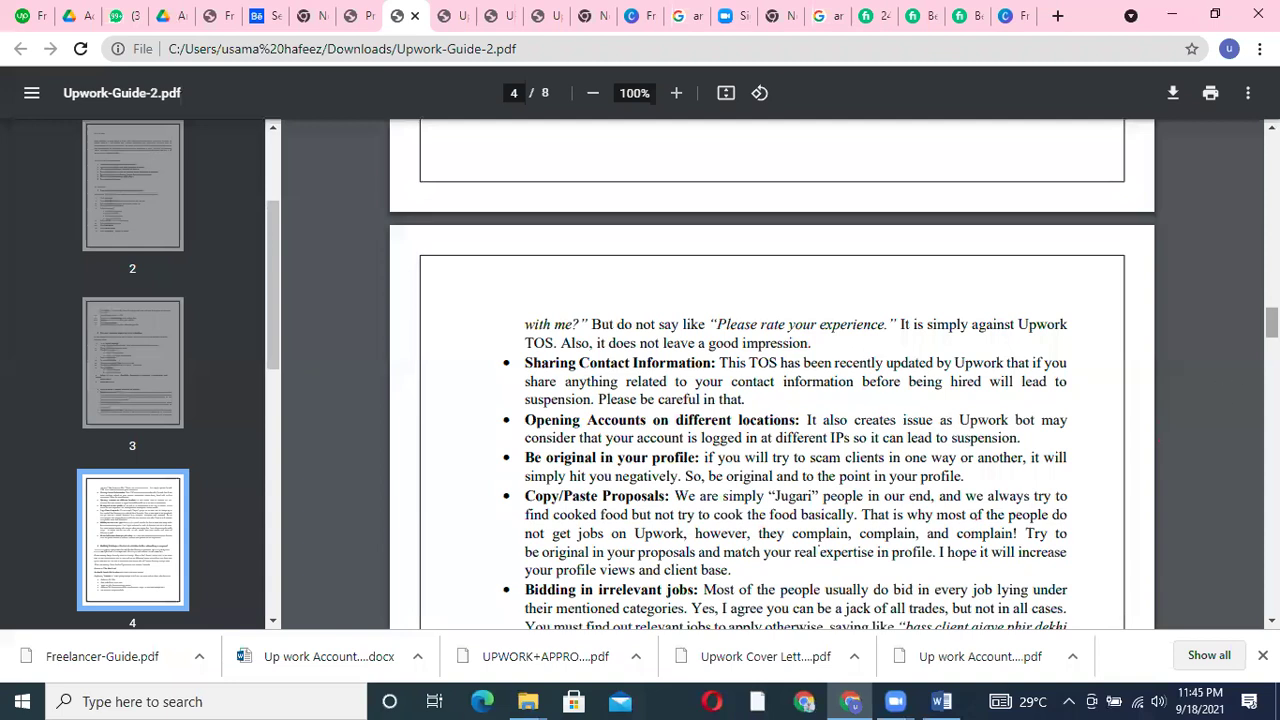
{"action": "scroll", "coordinate": [583, 425], "scroll_direction": "down", "scroll_amount": 2}
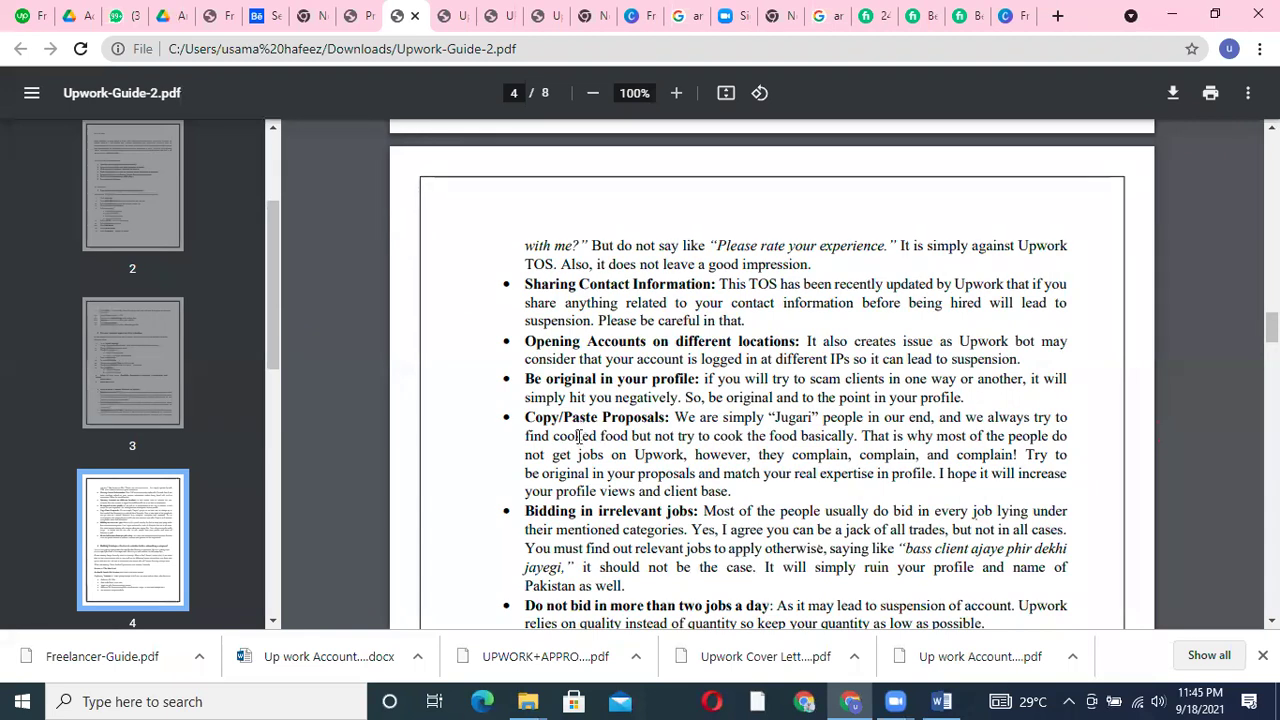
{"action": "scroll", "coordinate": [1272, 330], "scroll_direction": "down", "scroll_amount": 2}
{"action": "scroll", "coordinate": [1272, 330], "scroll_direction": "down", "scroll_amount": 4}
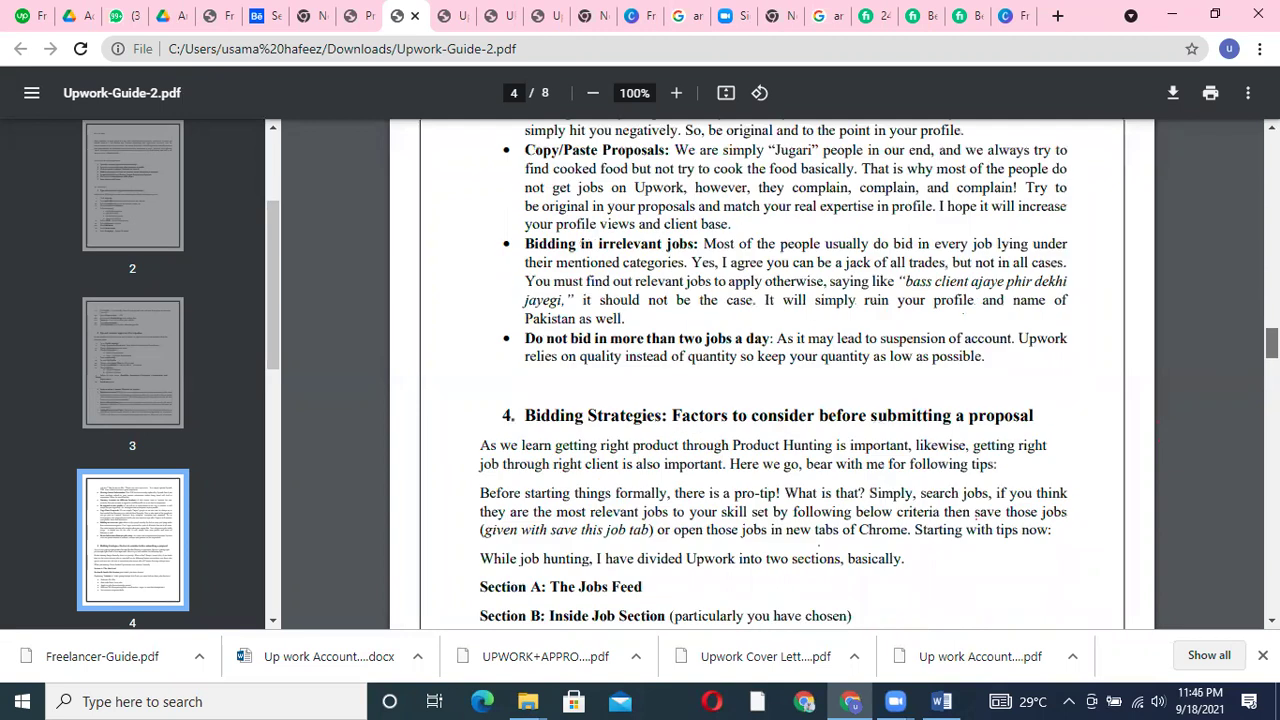